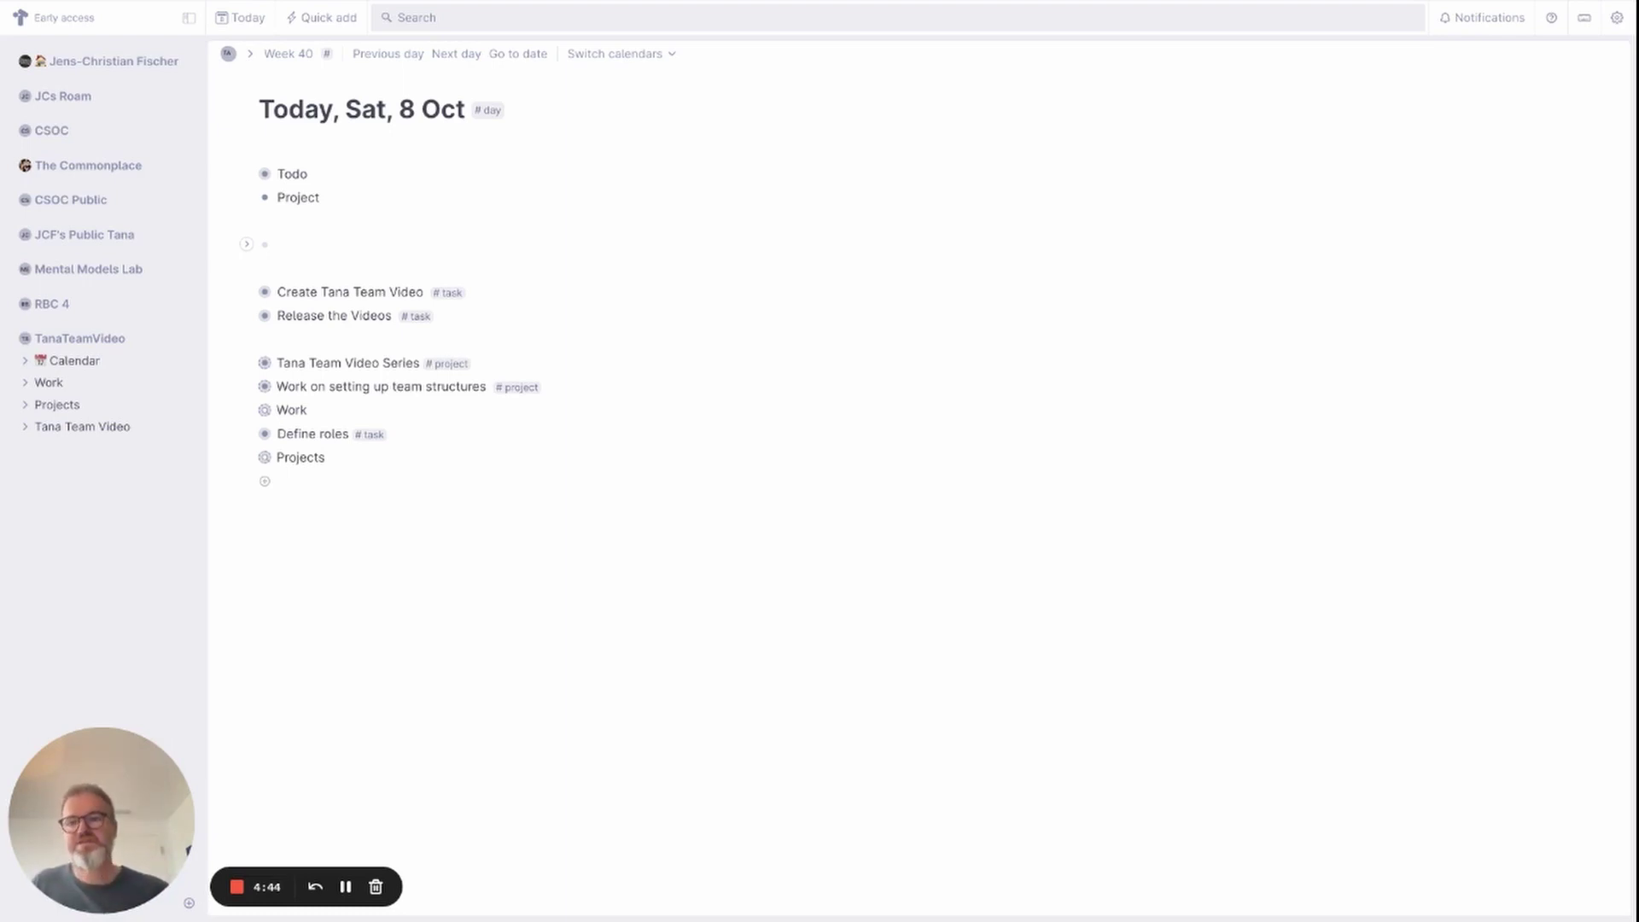
Add a node for a sample person and tag it with a new #person supertag.
text(Joe)
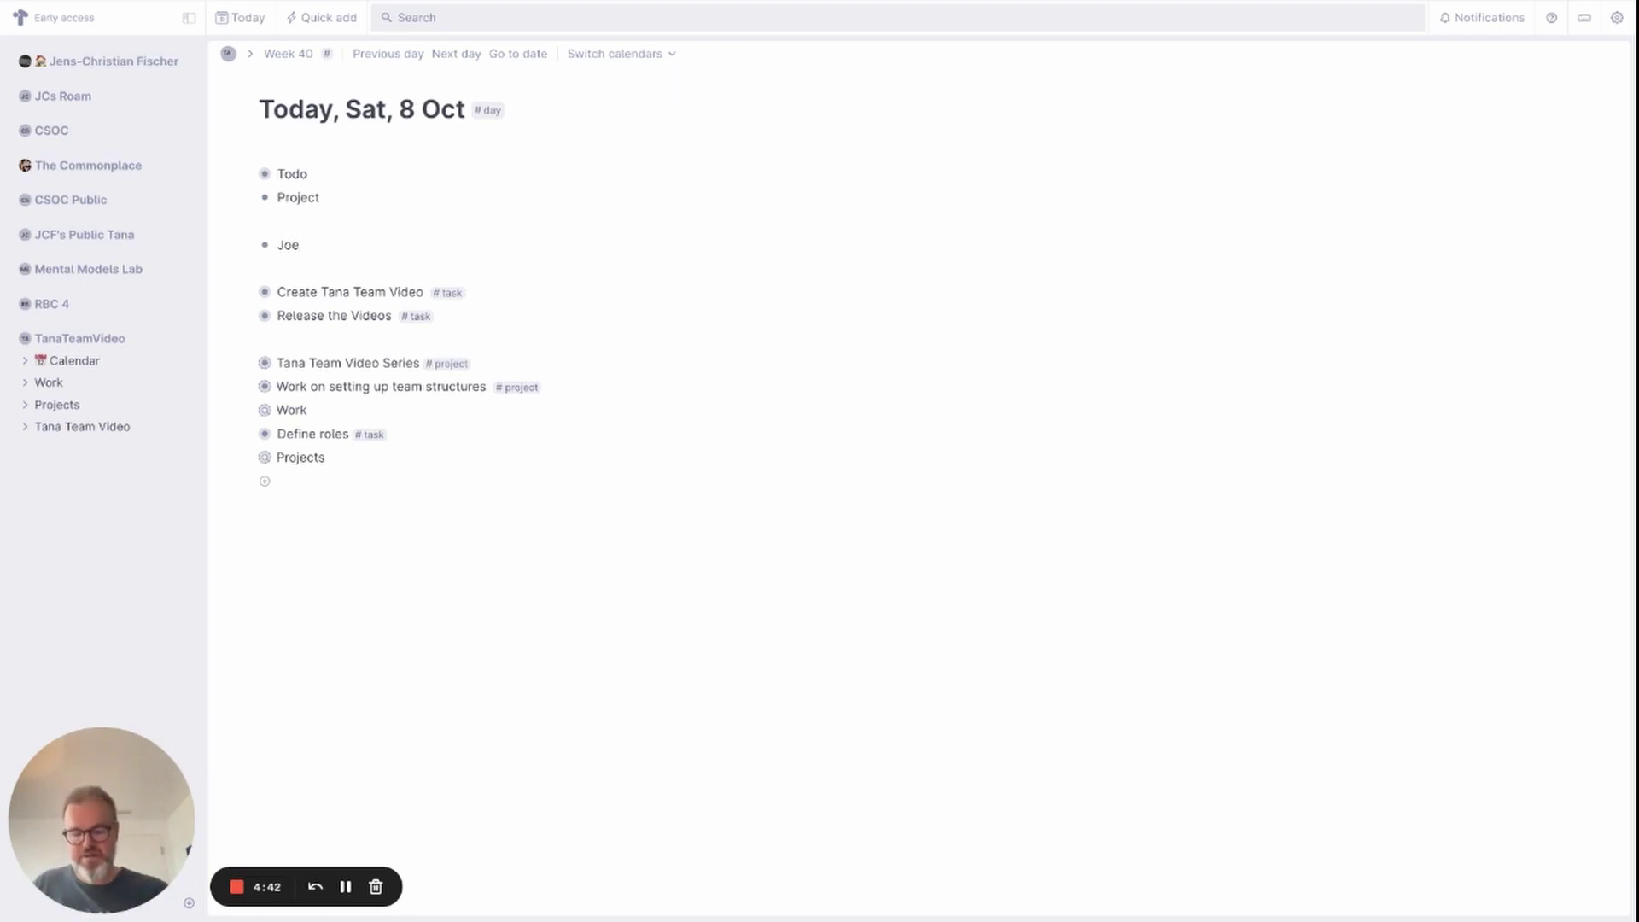
text( Doe)
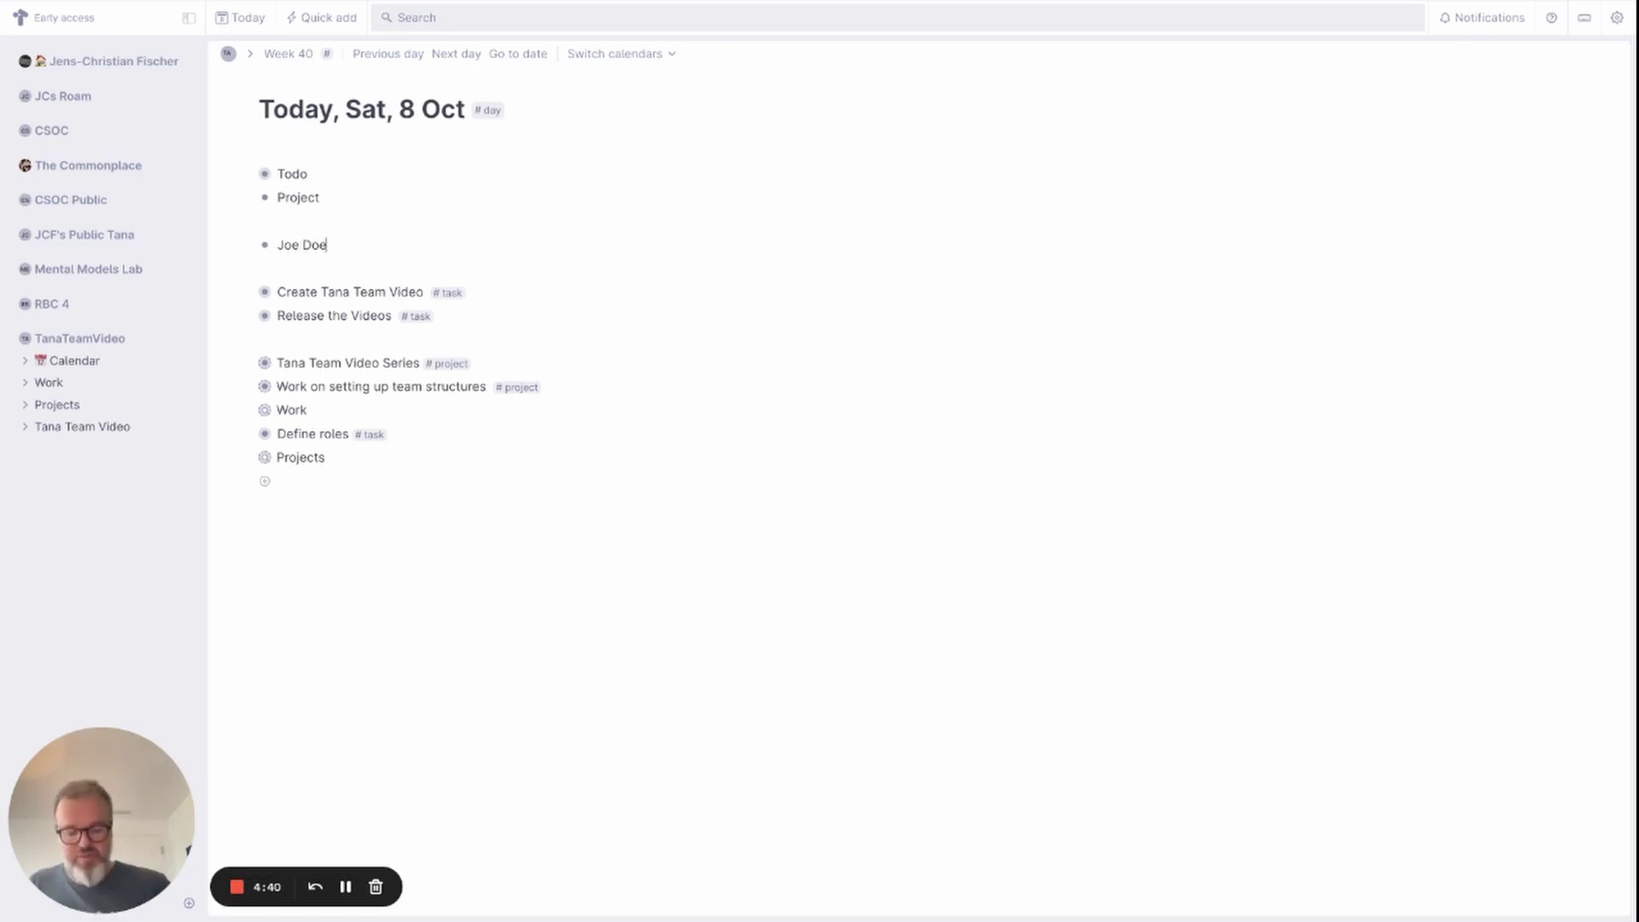
text(#person)
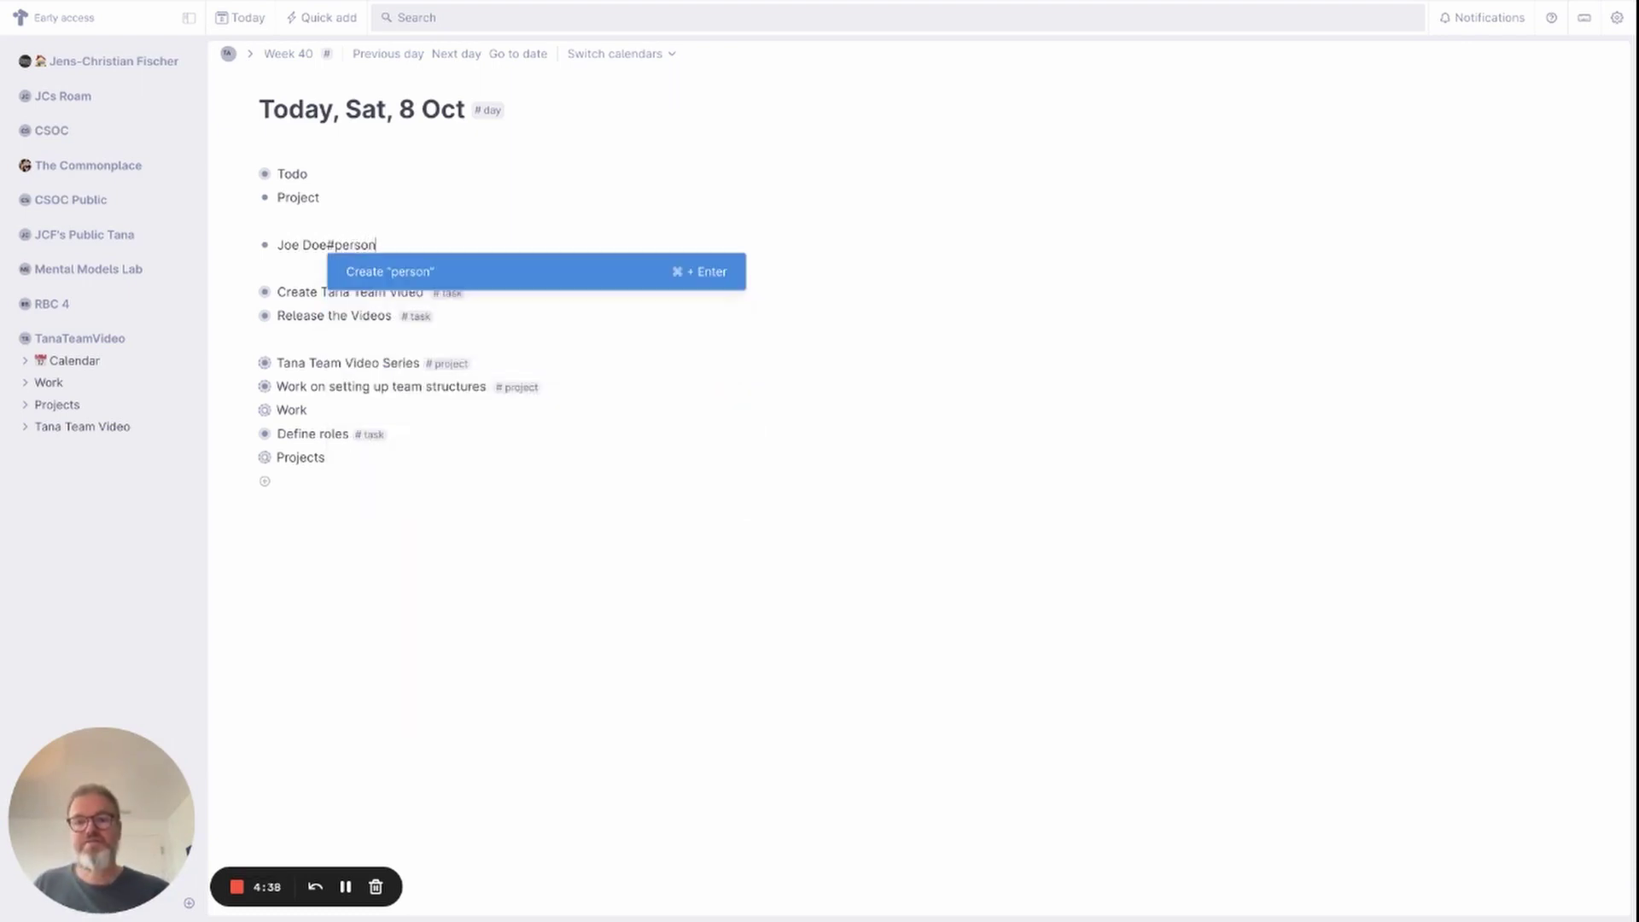
key(Return)
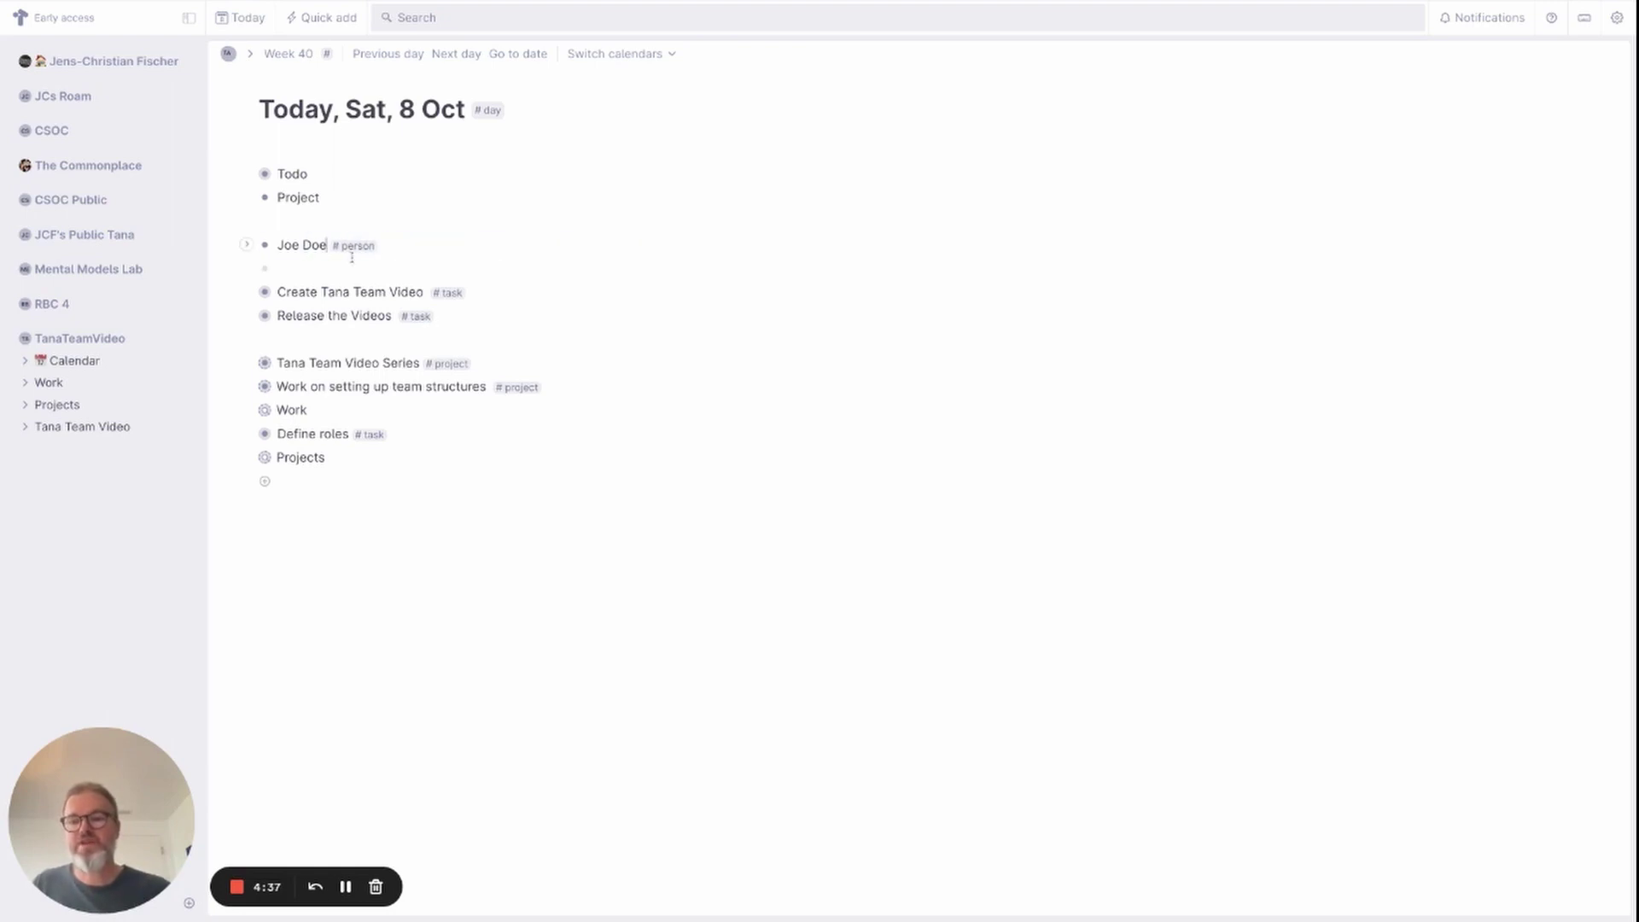
click(360, 255)
click(335, 376)
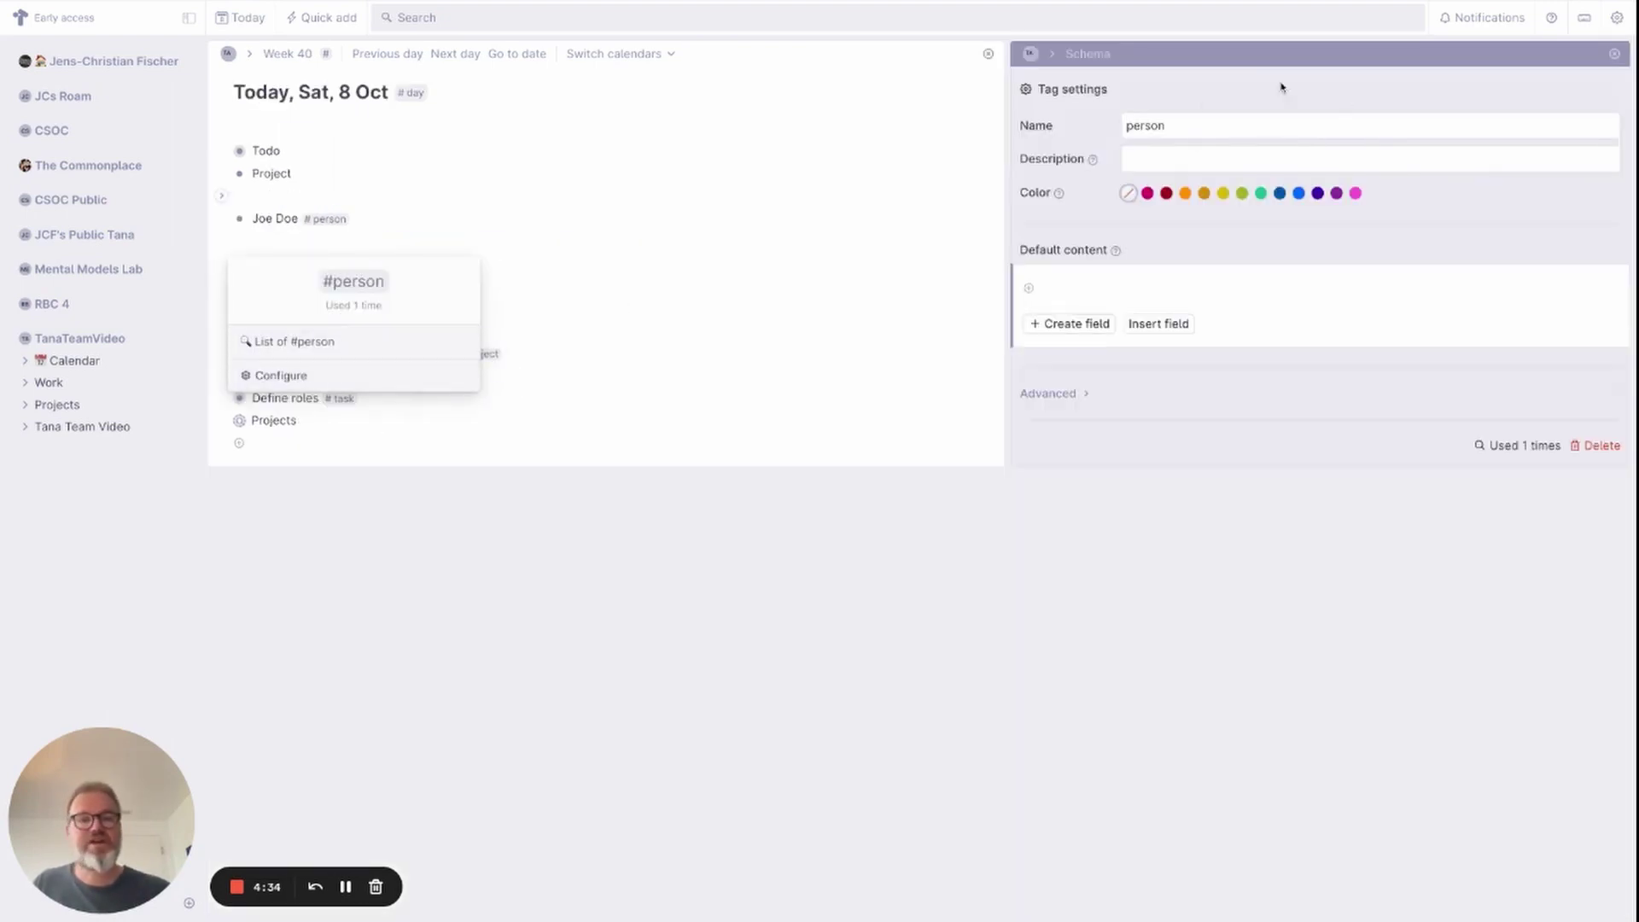
Give the person tag default fields Organisation and email, with email set to E-Mail type.
click(1063, 286)
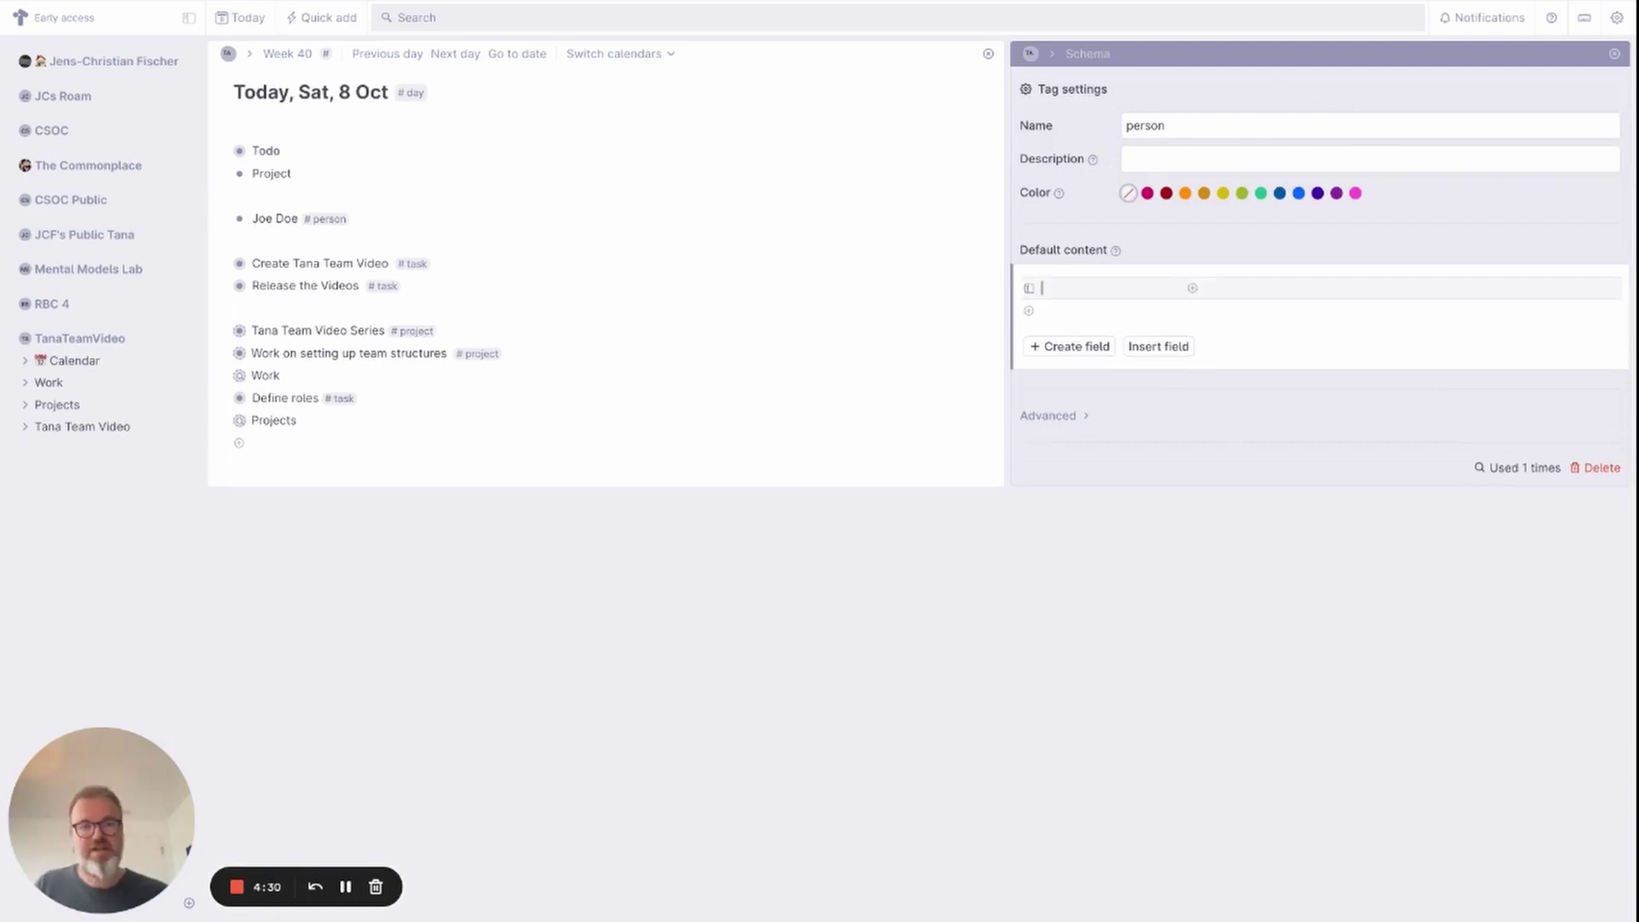
text(Orga)
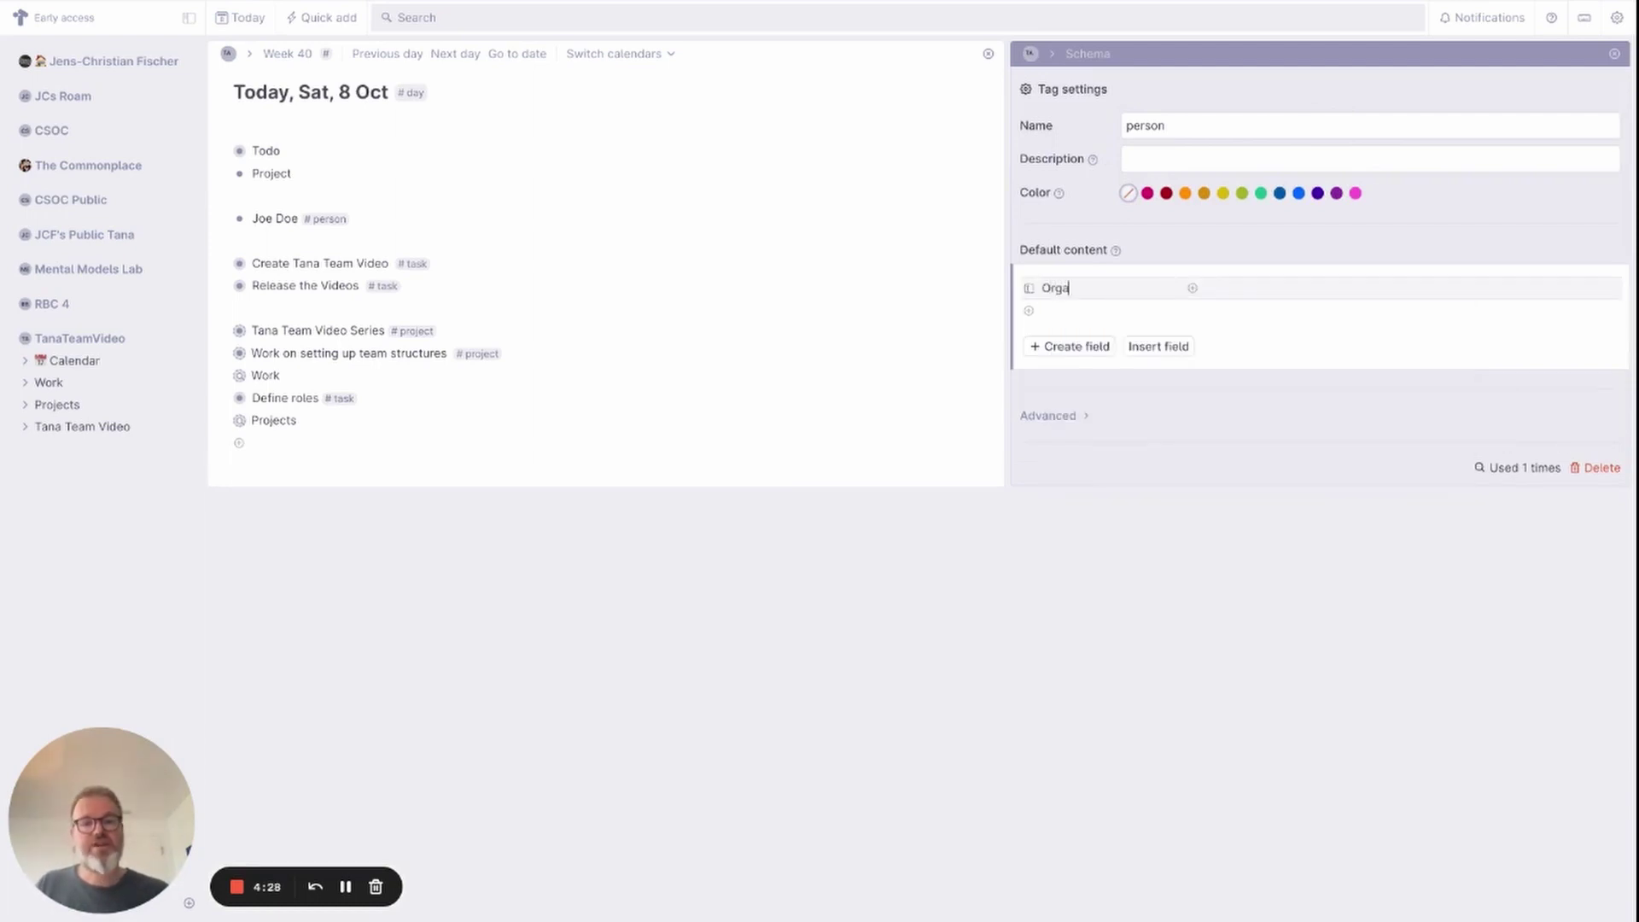
text(nisation)
click(1059, 311)
text(>)
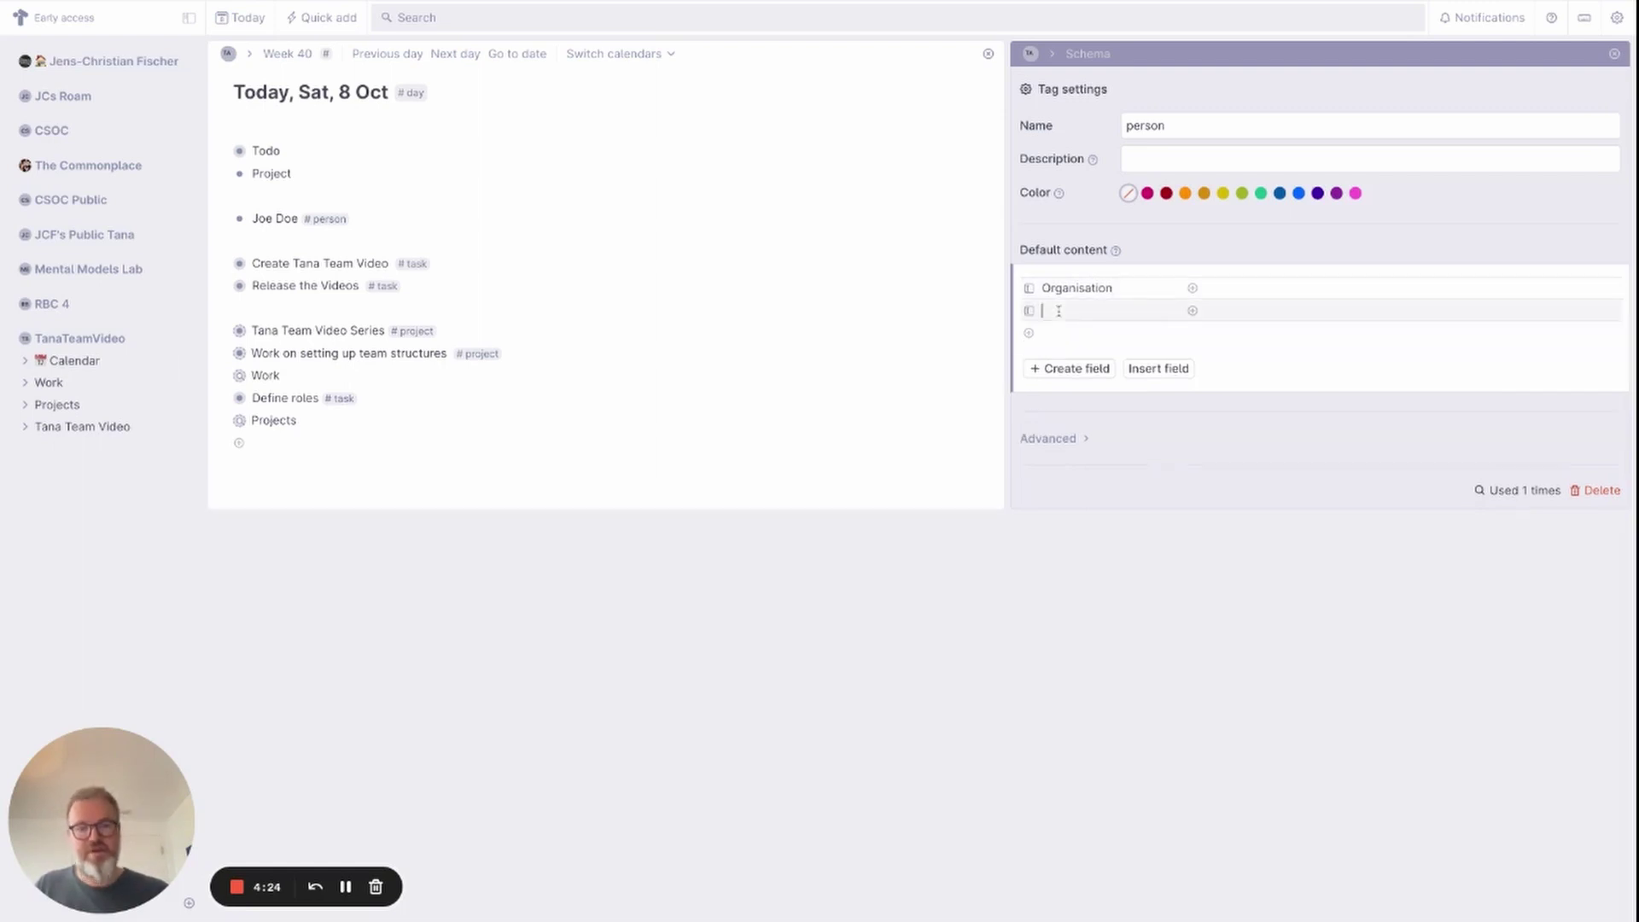
text(email)
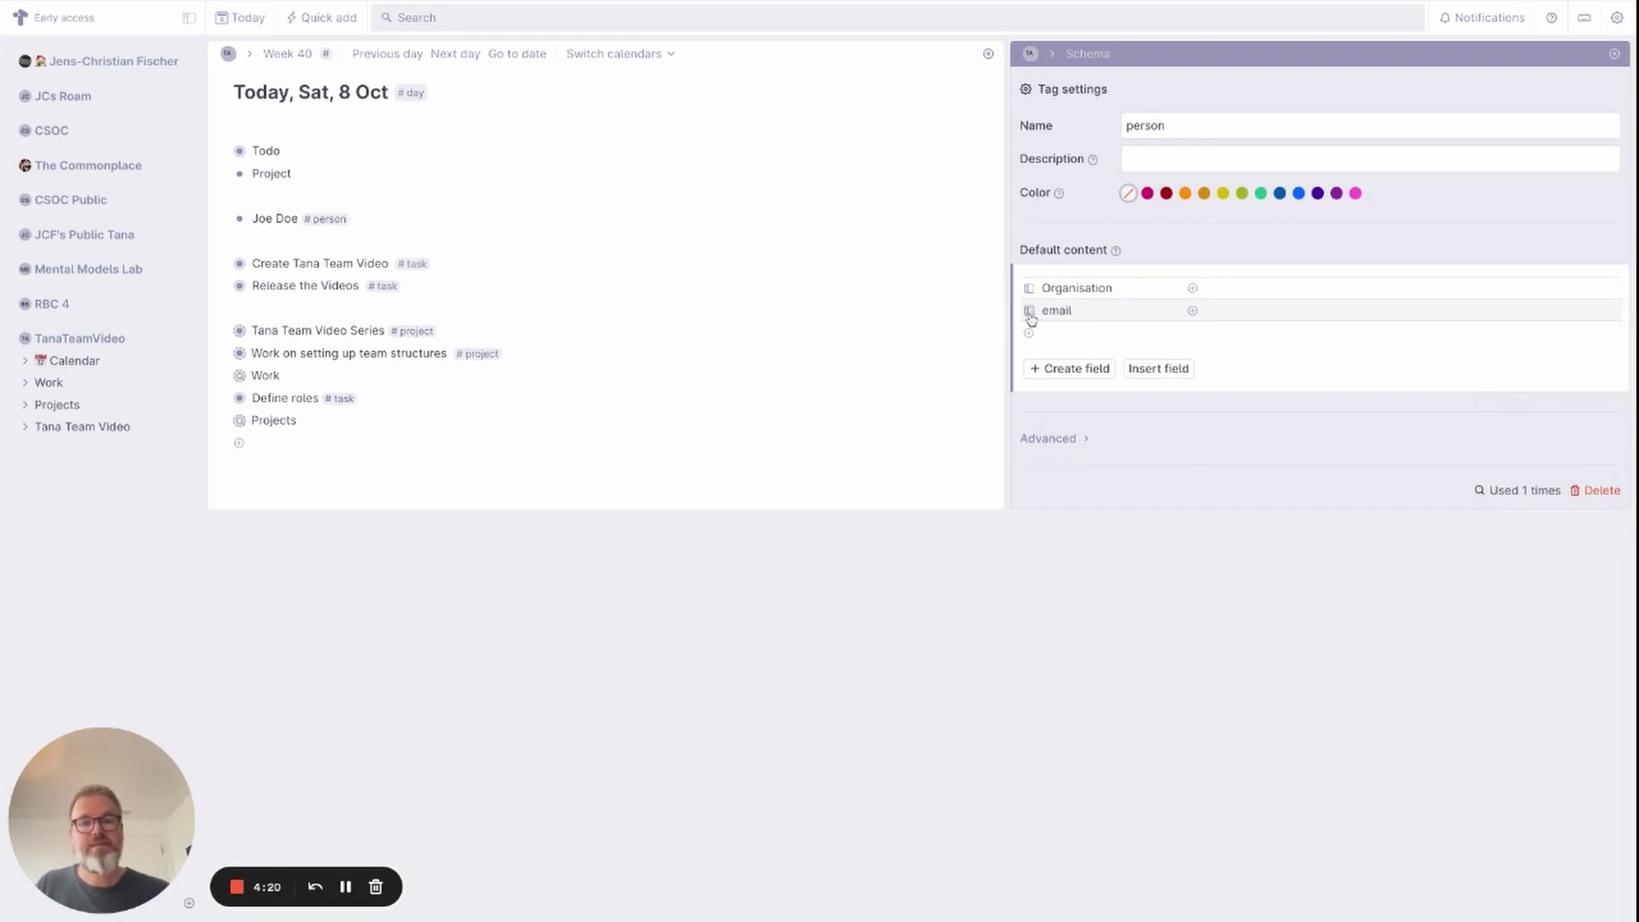
click(1029, 311)
click(953, 292)
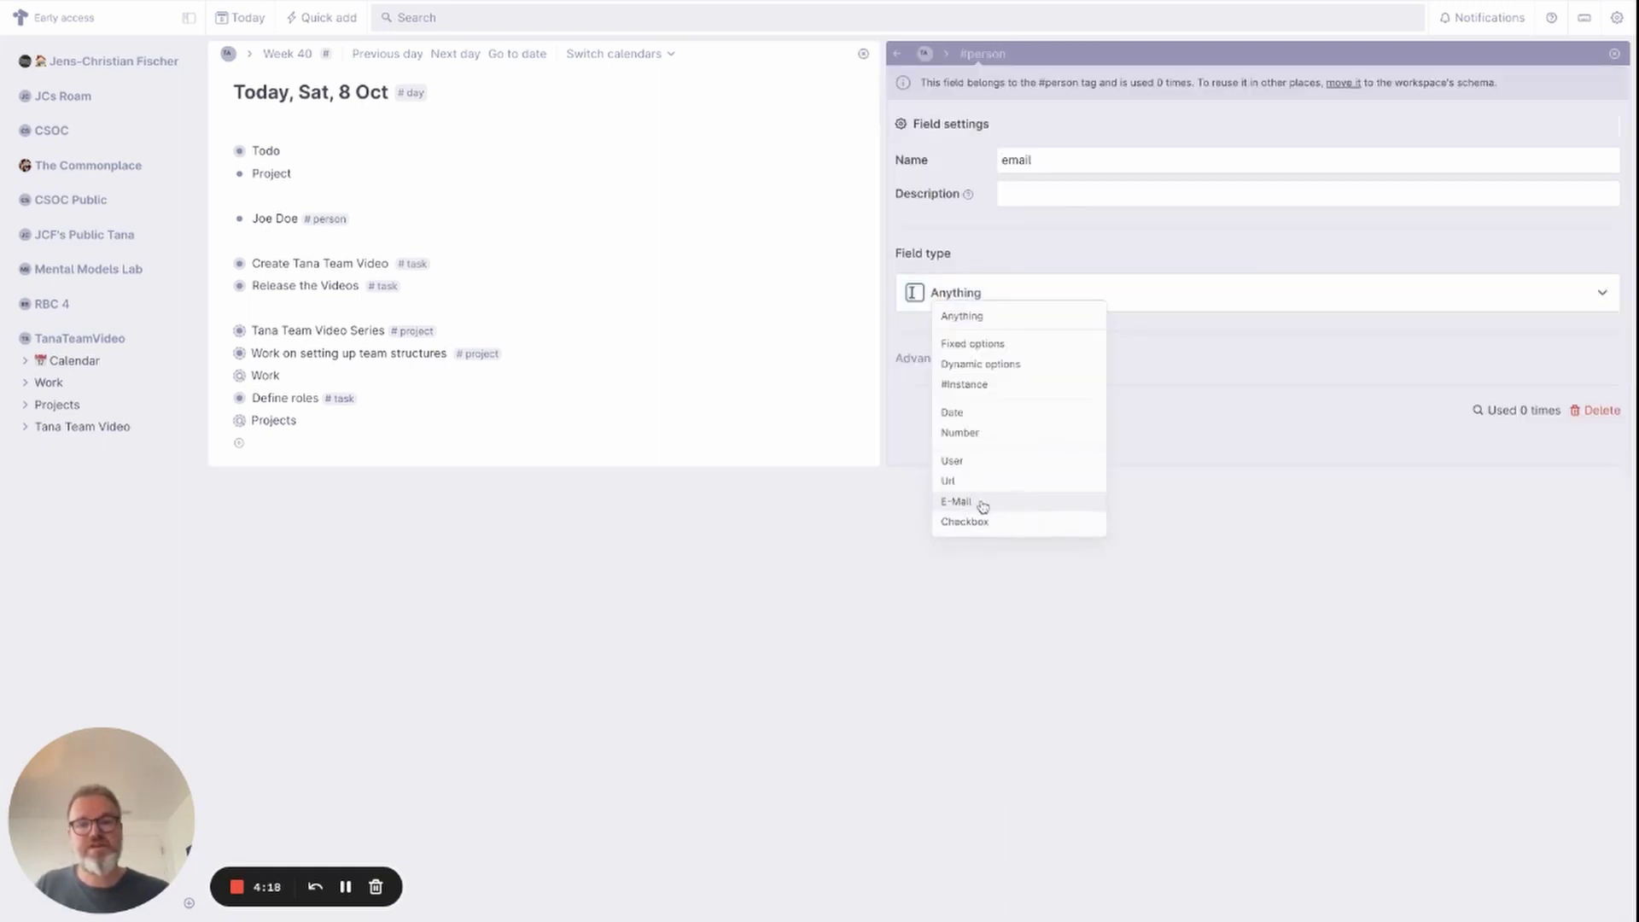
click(981, 504)
click(898, 53)
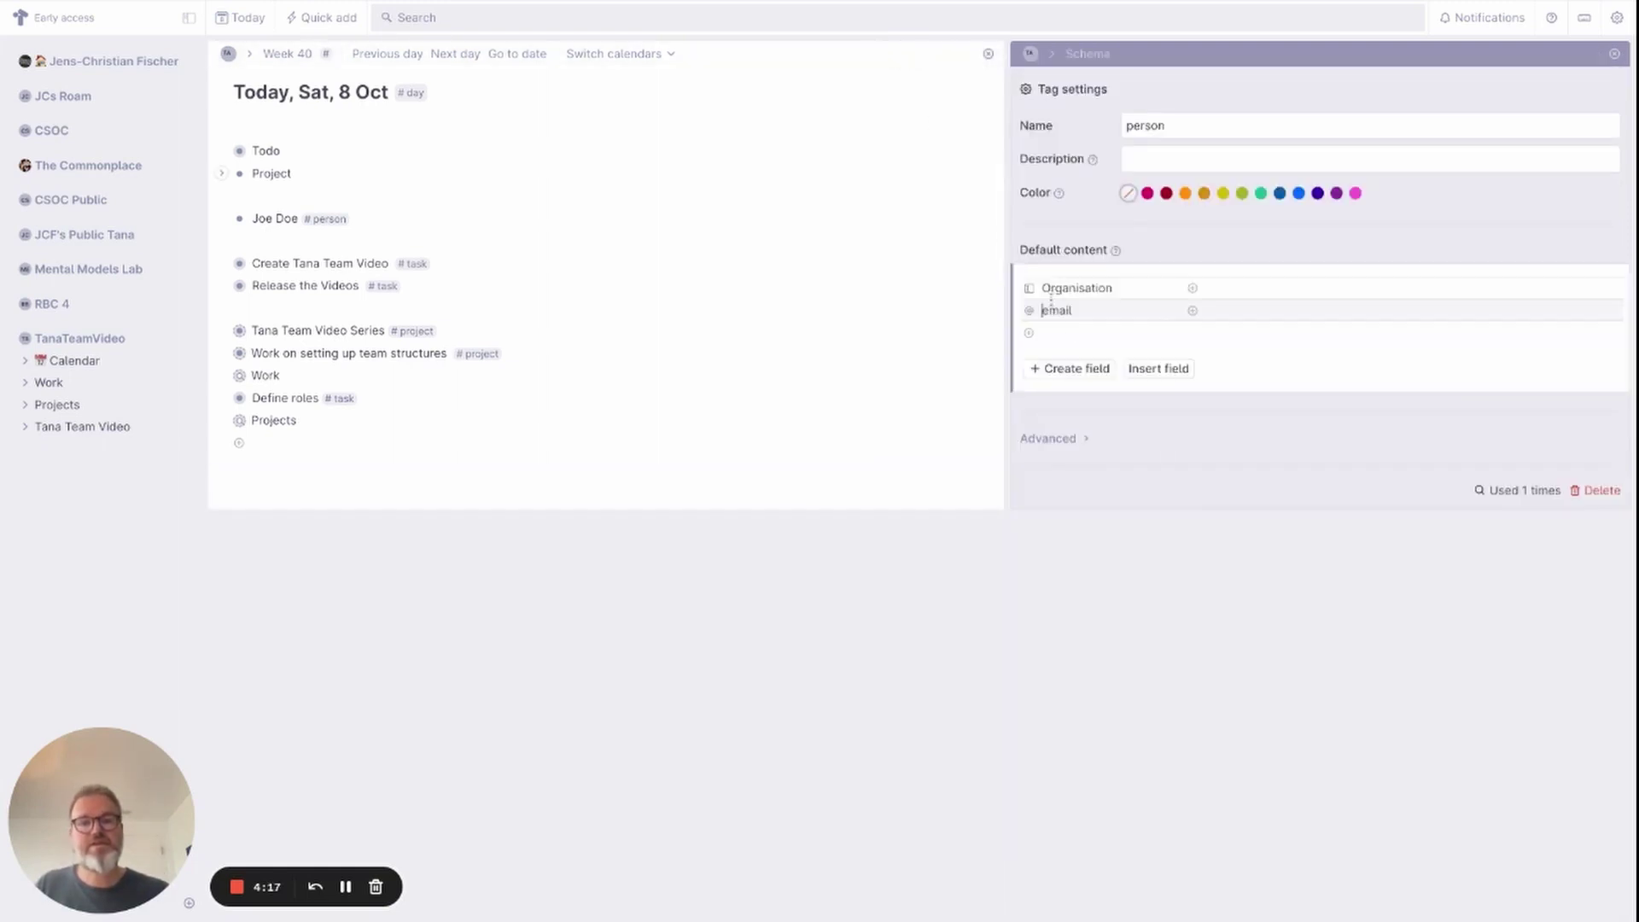
Add Phone Number and Twitter as further default fields of the person tag.
click(1087, 331)
text(Phone Number)
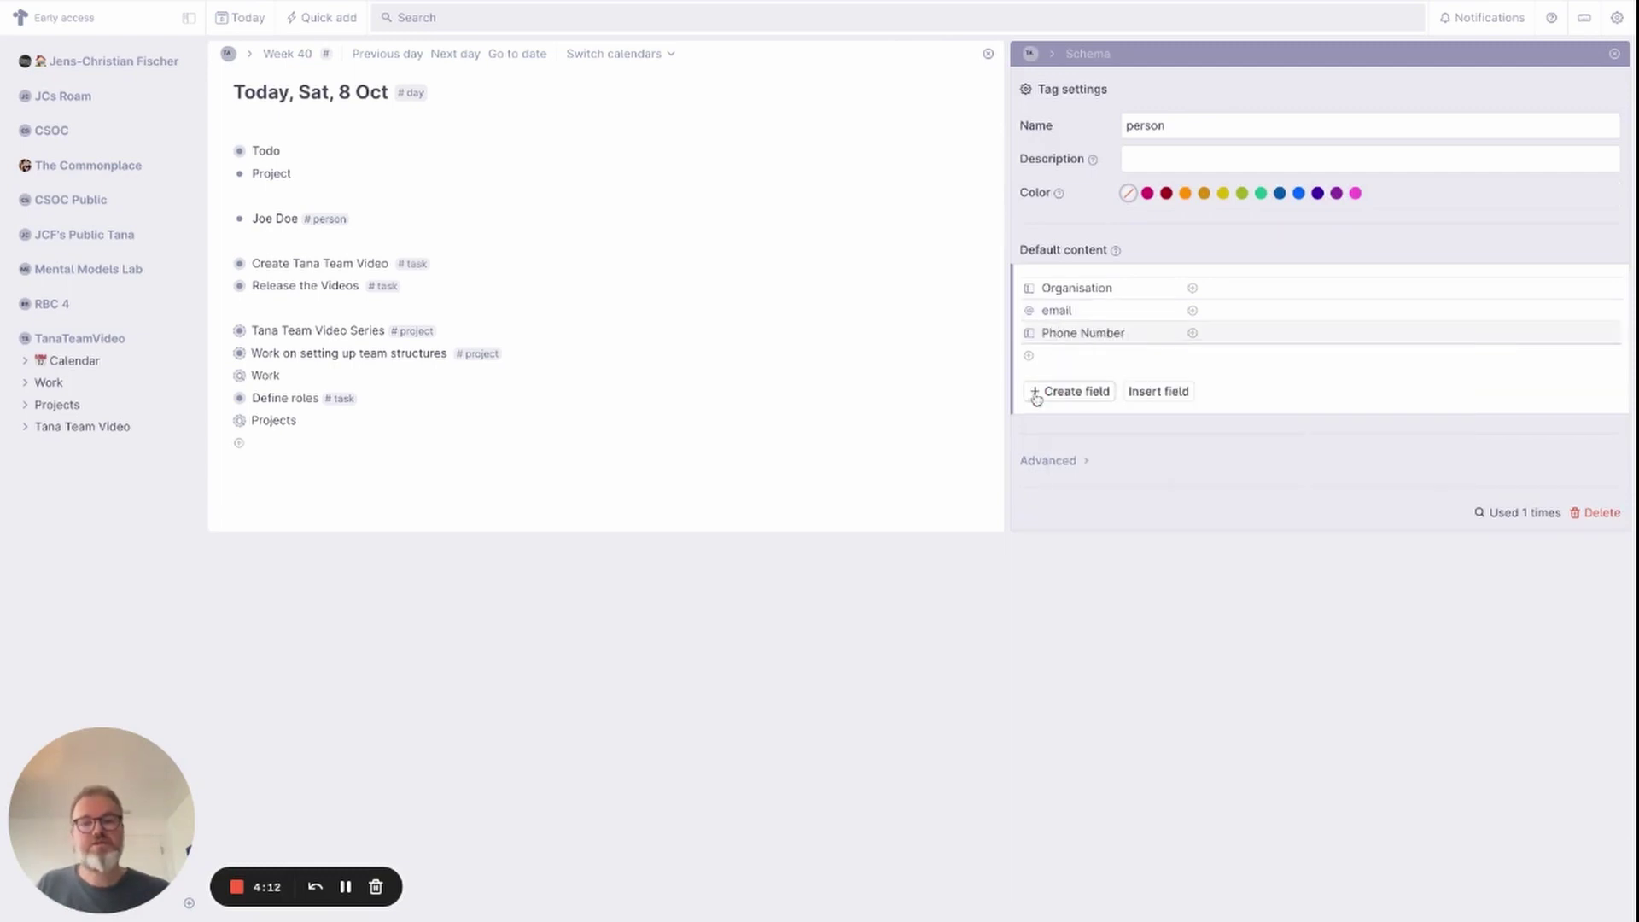
click(1055, 355)
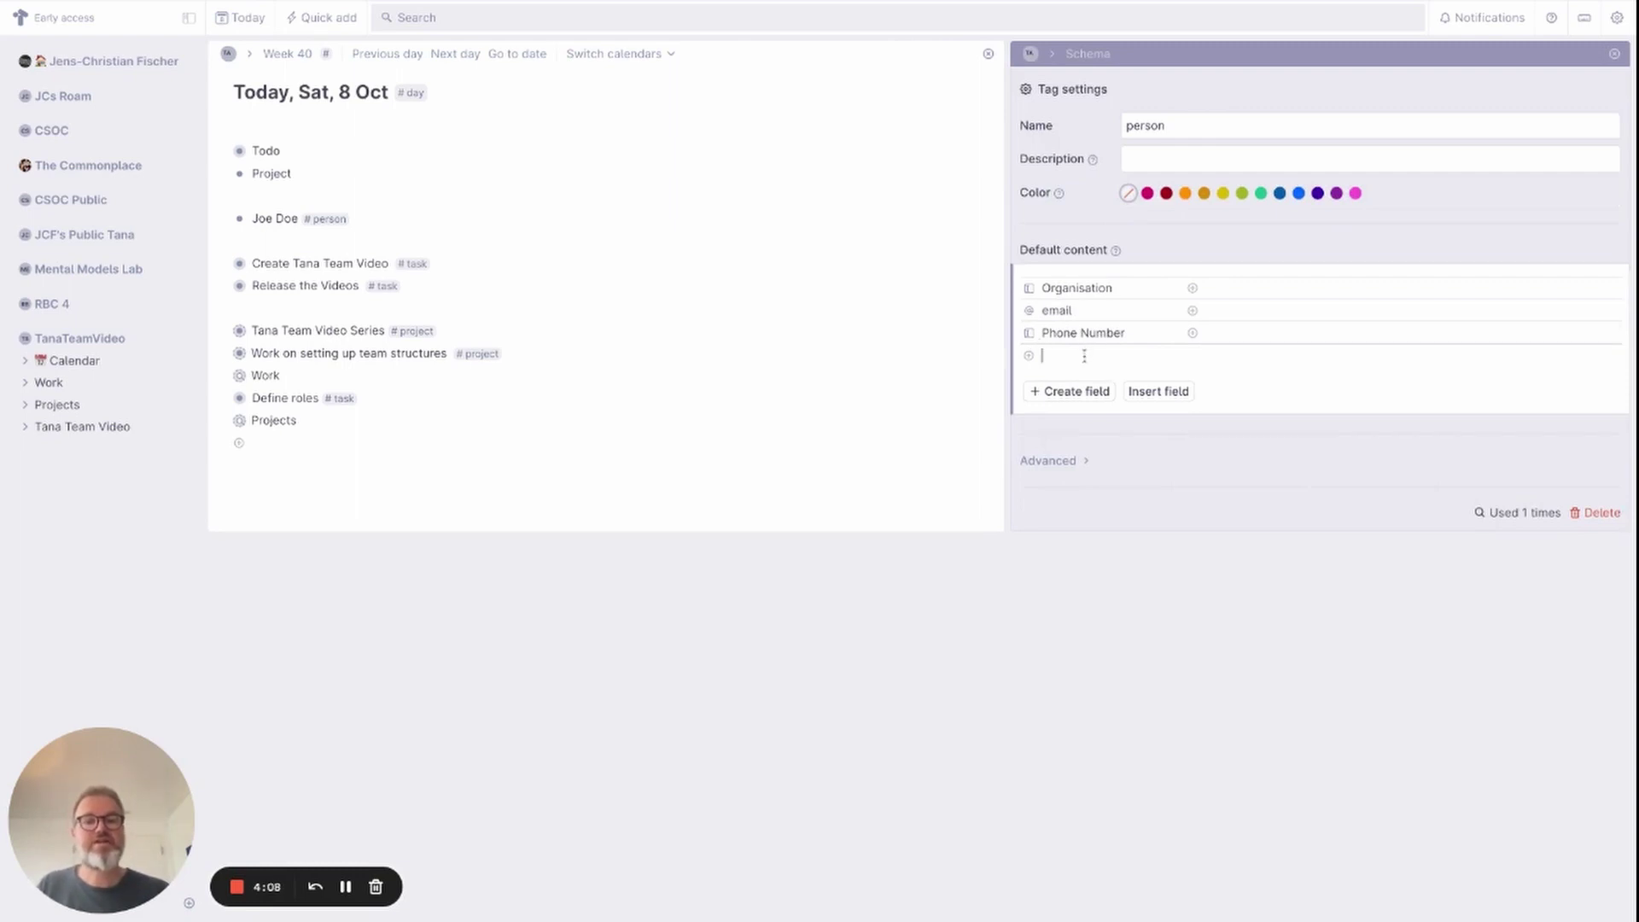
text(>Tw)
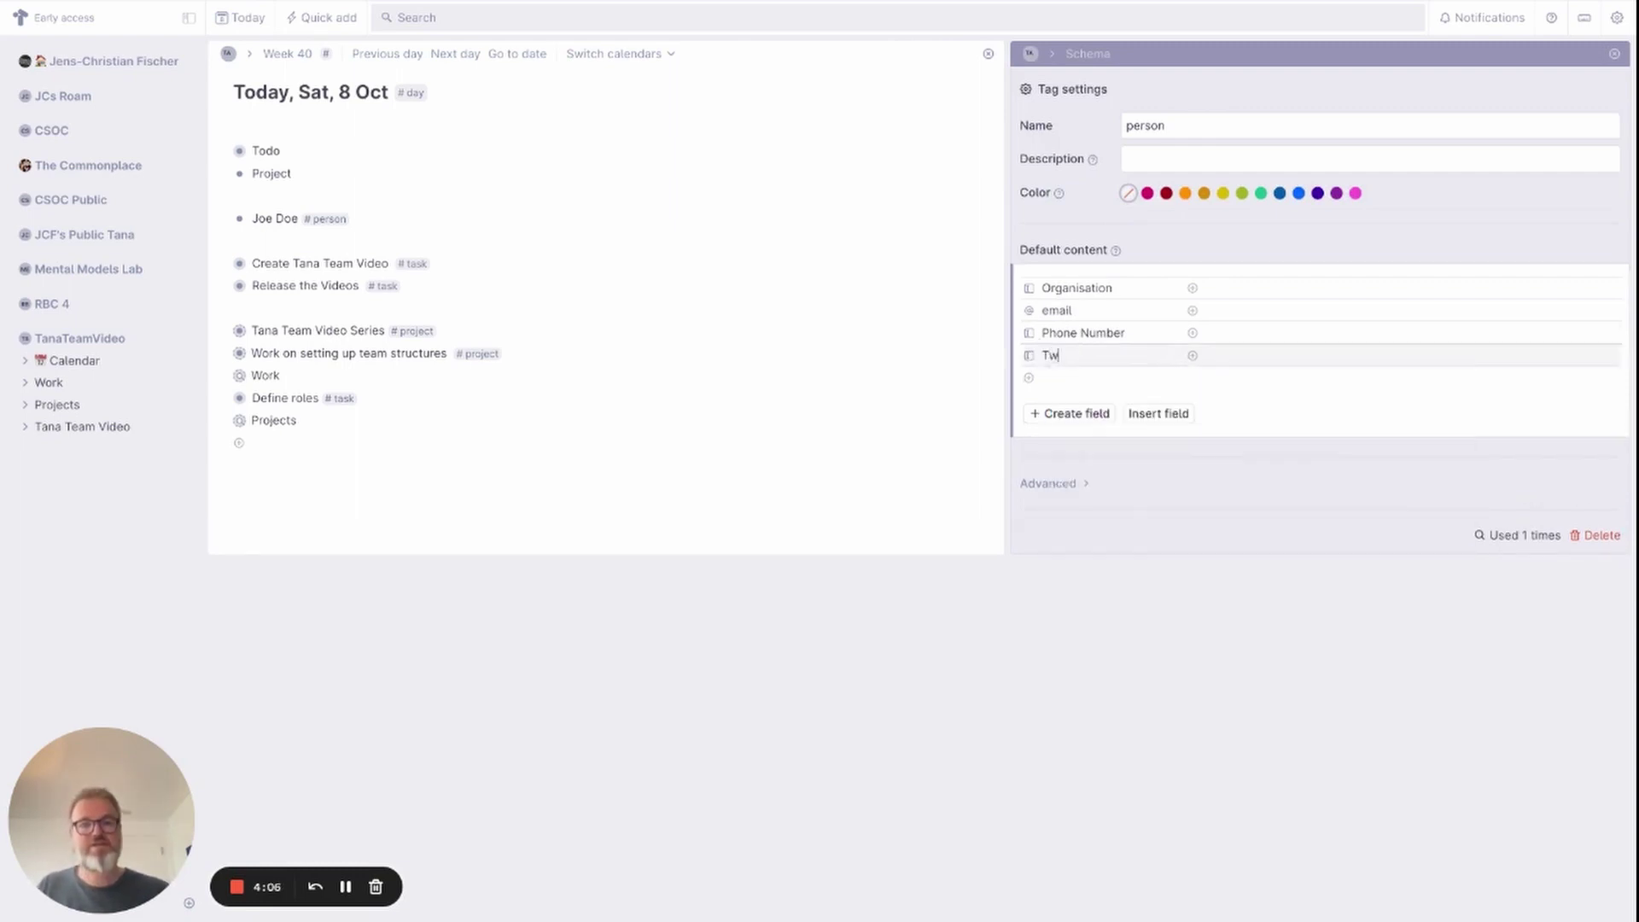
text(itter)
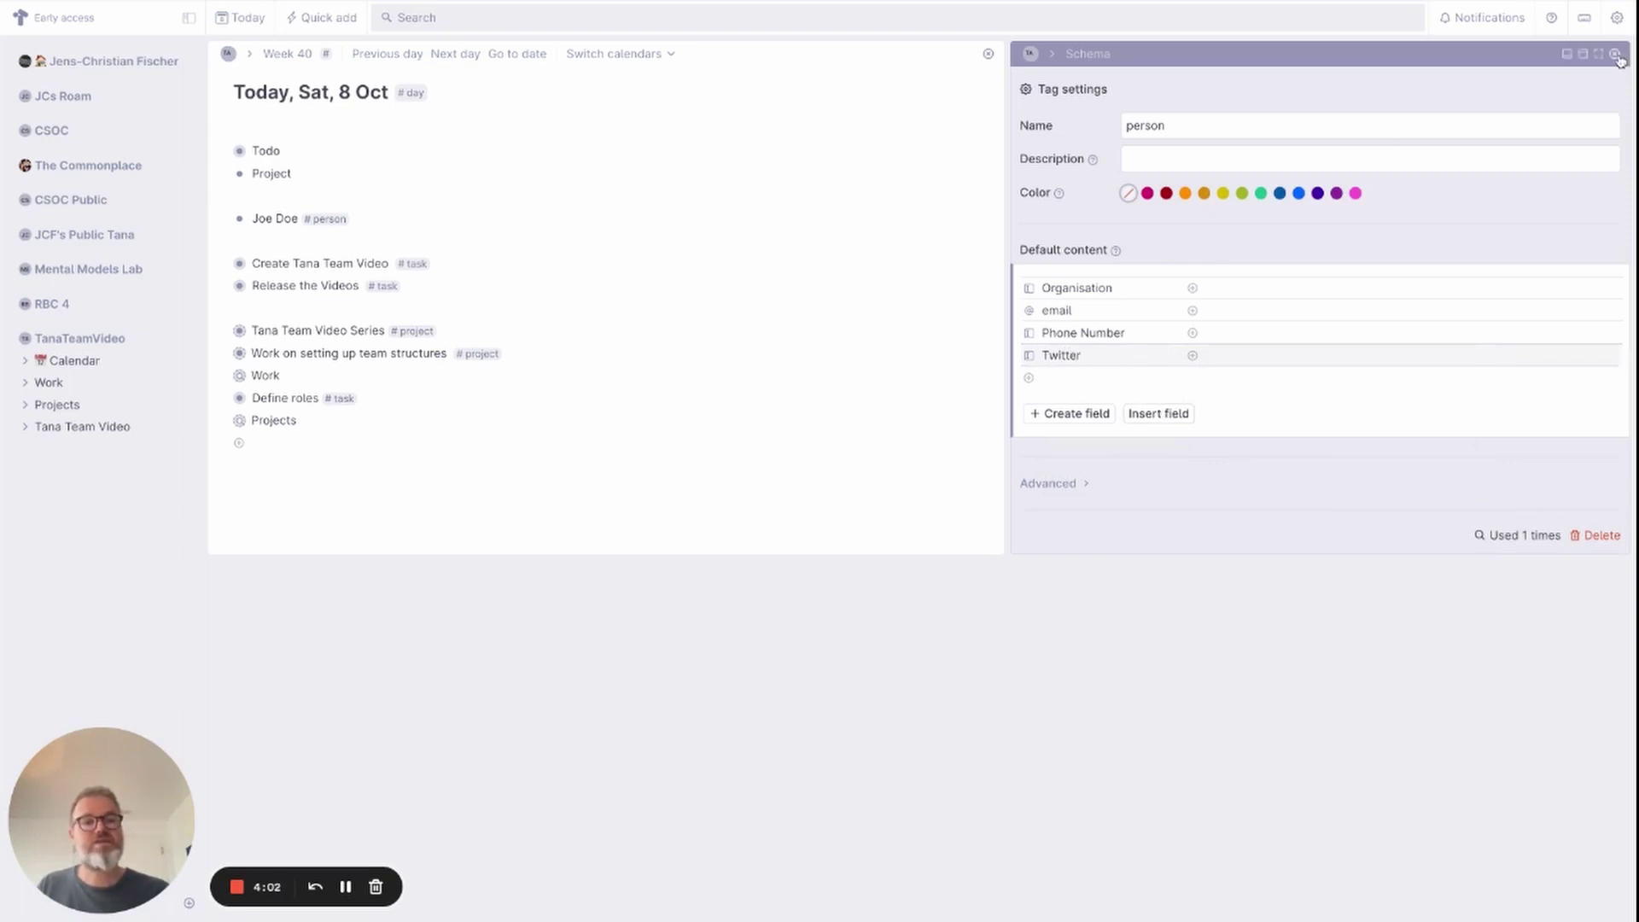
Expand the person node and enter the person's email address and phone number.
click(227, 221)
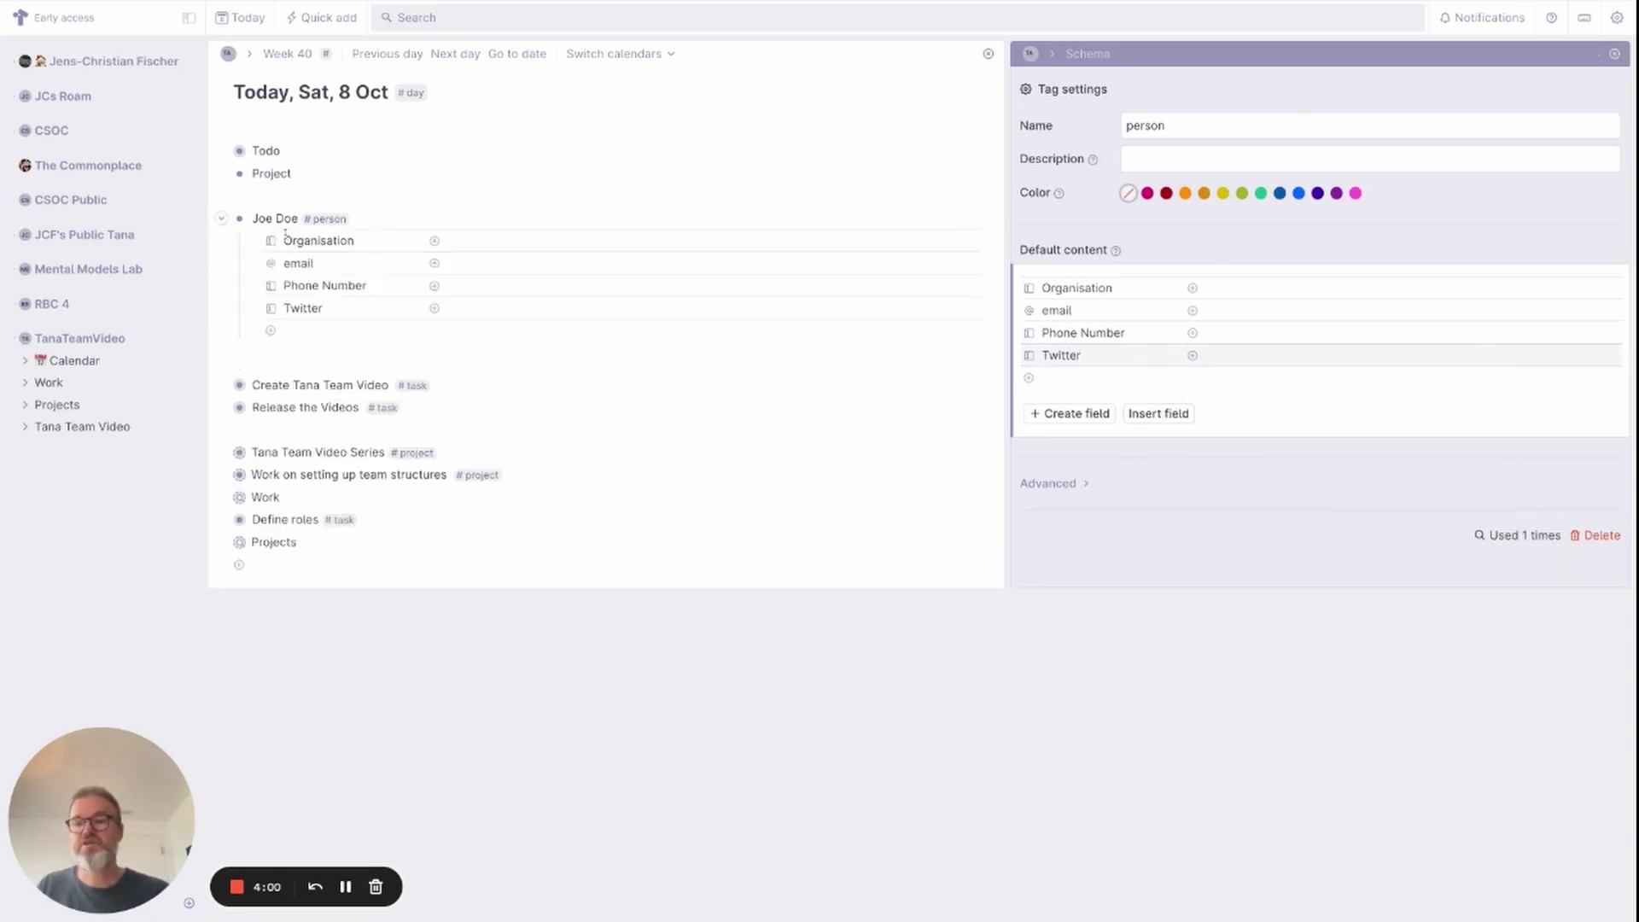
click(461, 239)
click(488, 262)
text(joe.doe@exam)
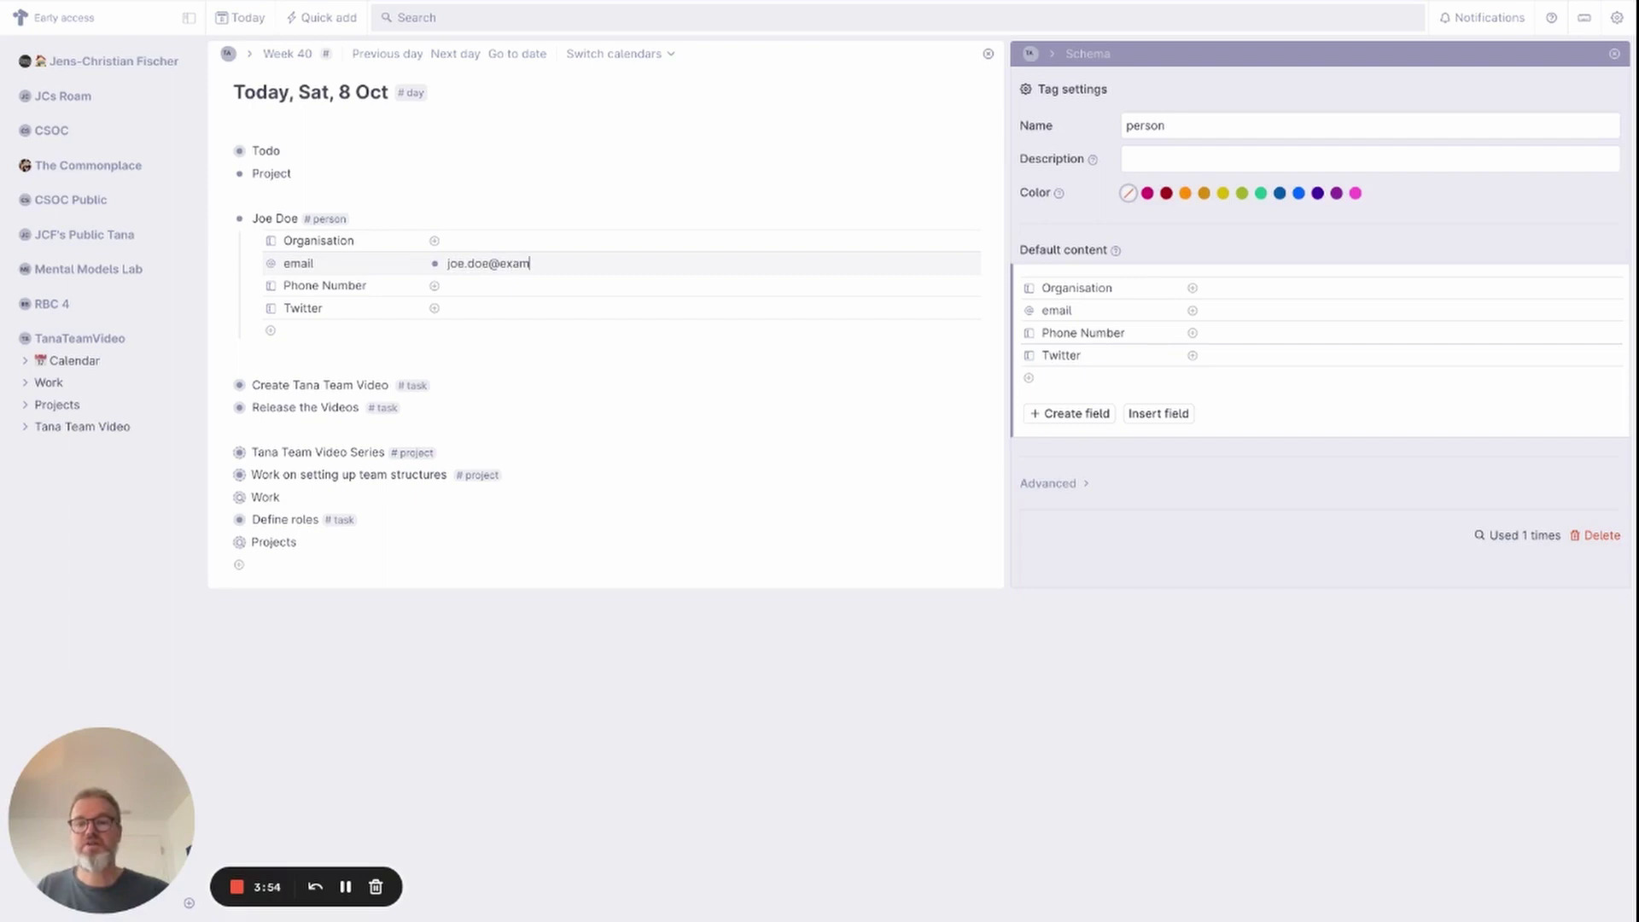
text(ple.com)
click(467, 290)
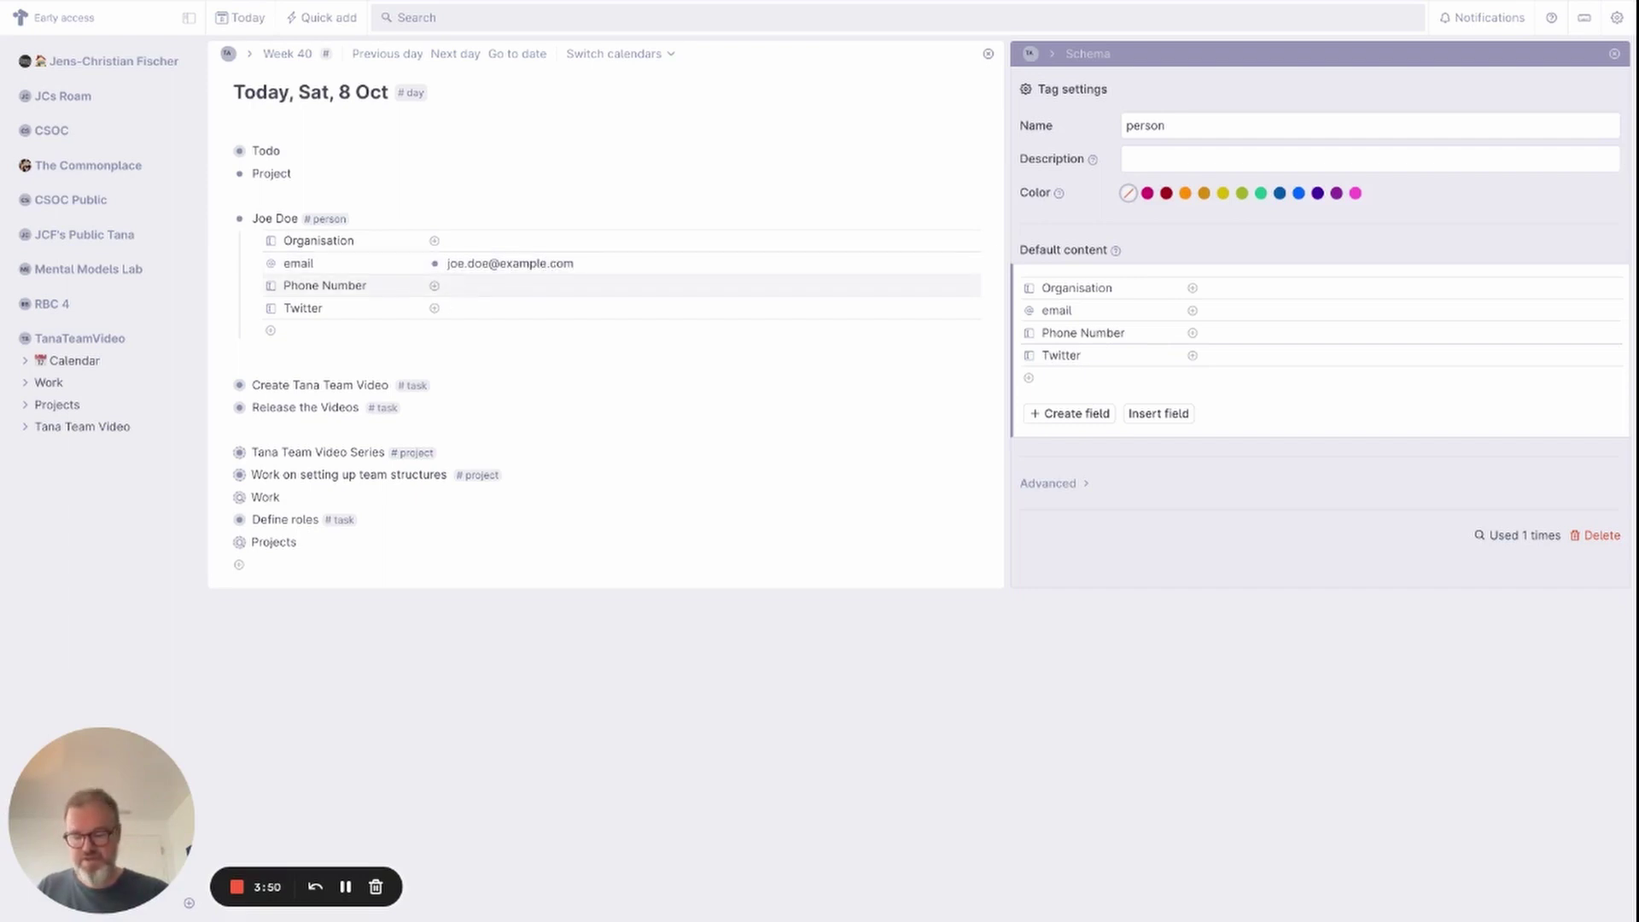
text(+99 11 22 33)
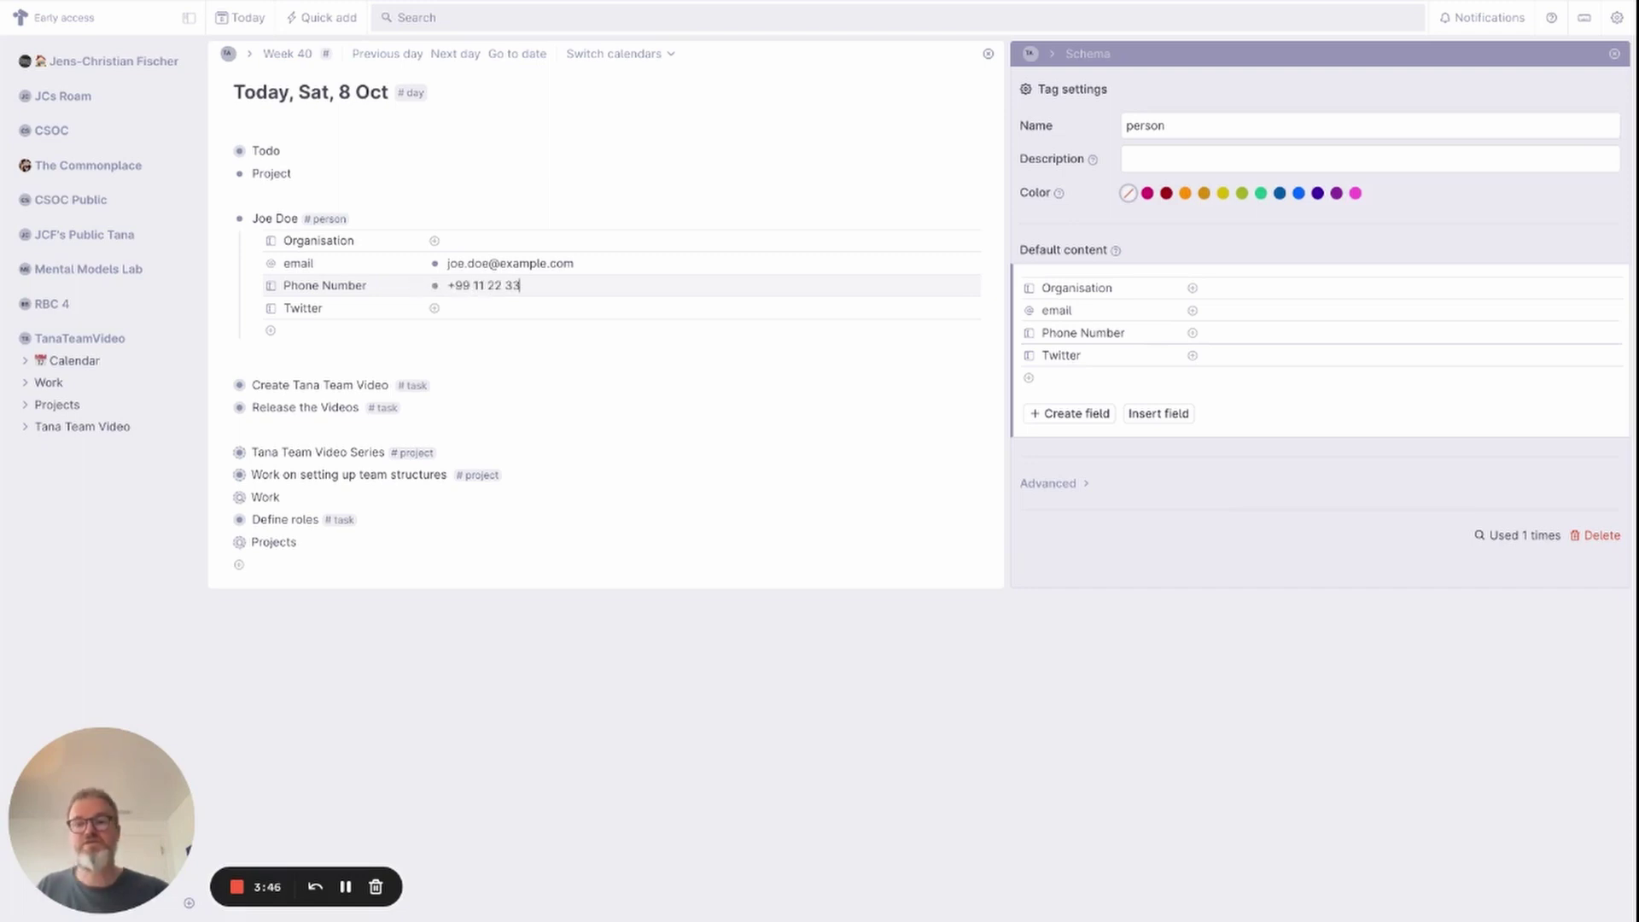
Enter the person's @ handle in the Twitter field, dismissing the new-node suggestion.
click(473, 308)
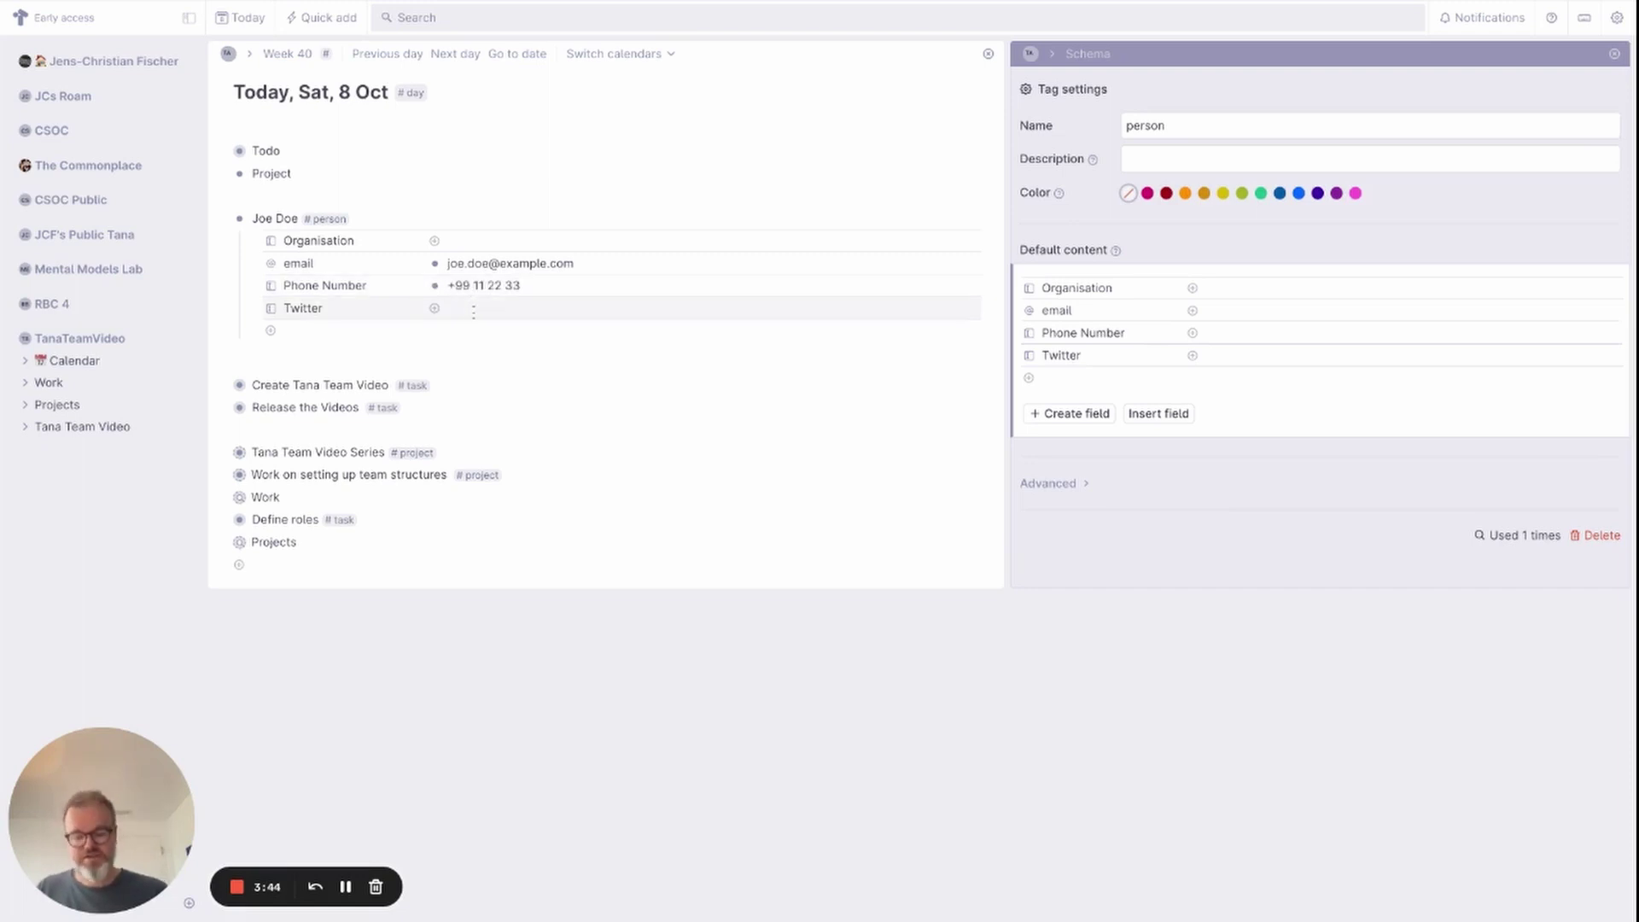
text(@)
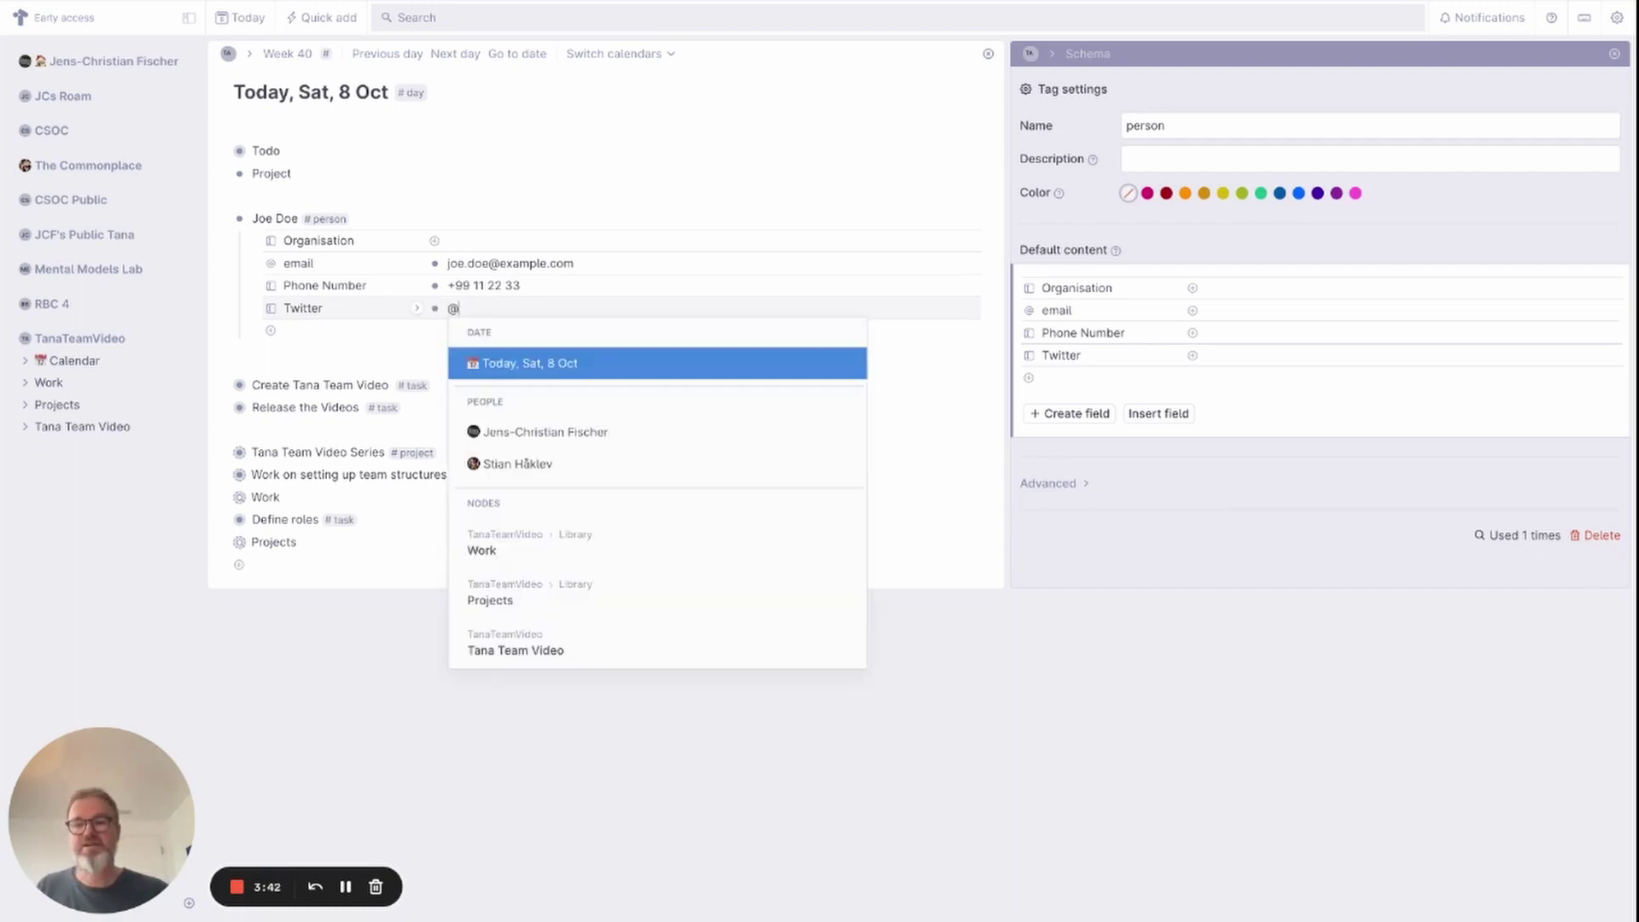
key(BackSpace)
text(joedoe)
key(BackSpace)
key(BackSpace)
key(BackSpace)
text(@j)
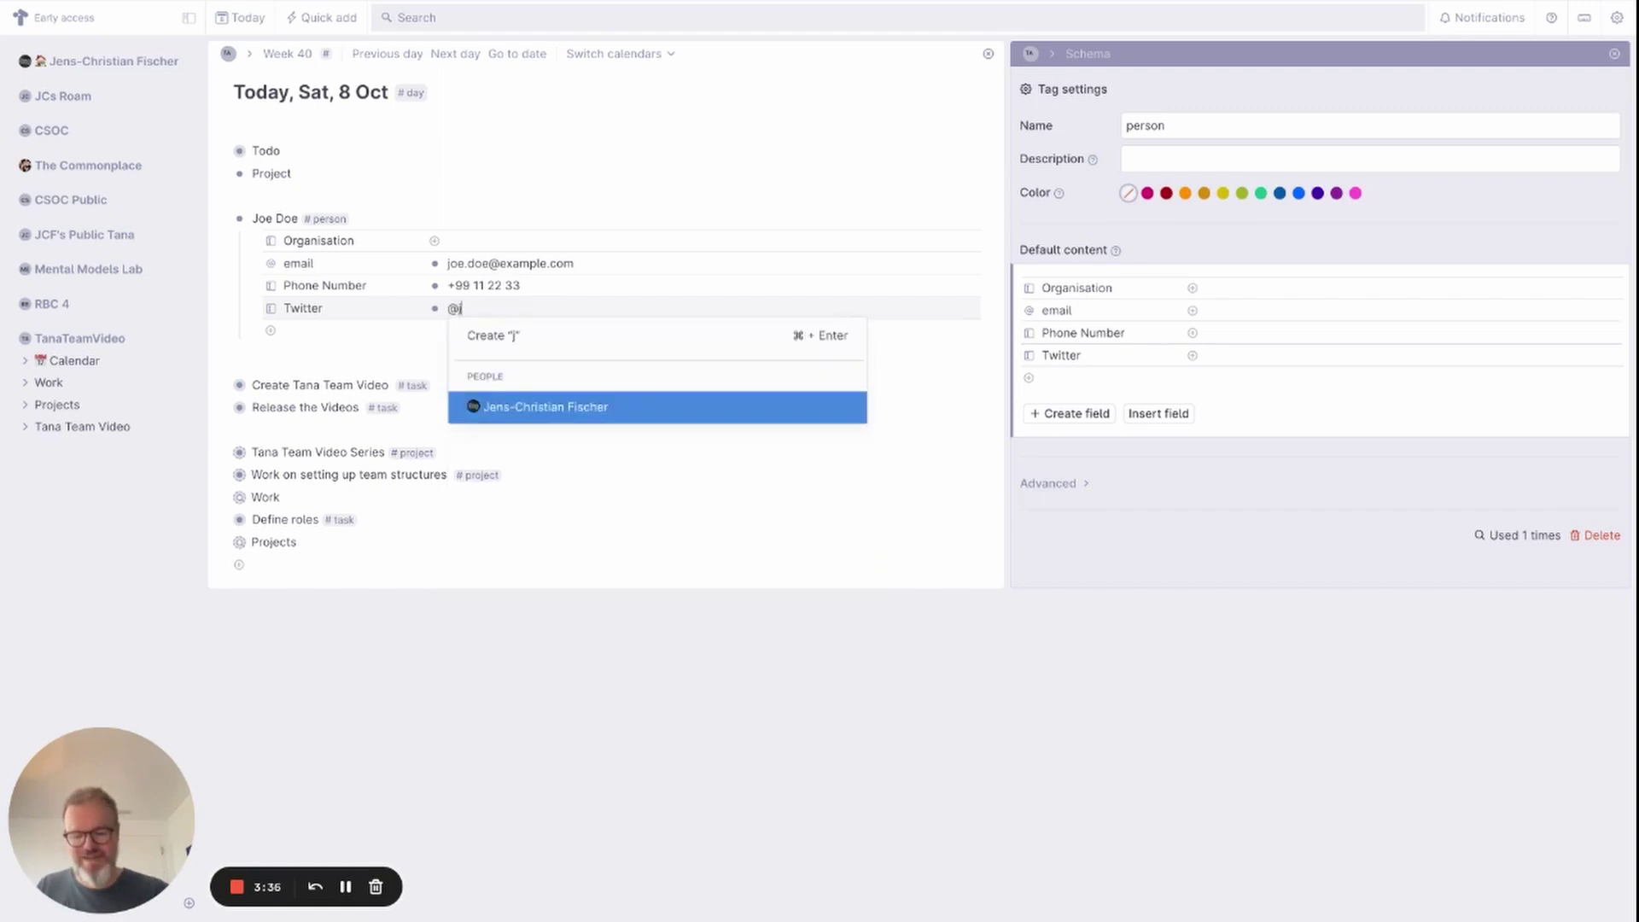
text(oedoe)
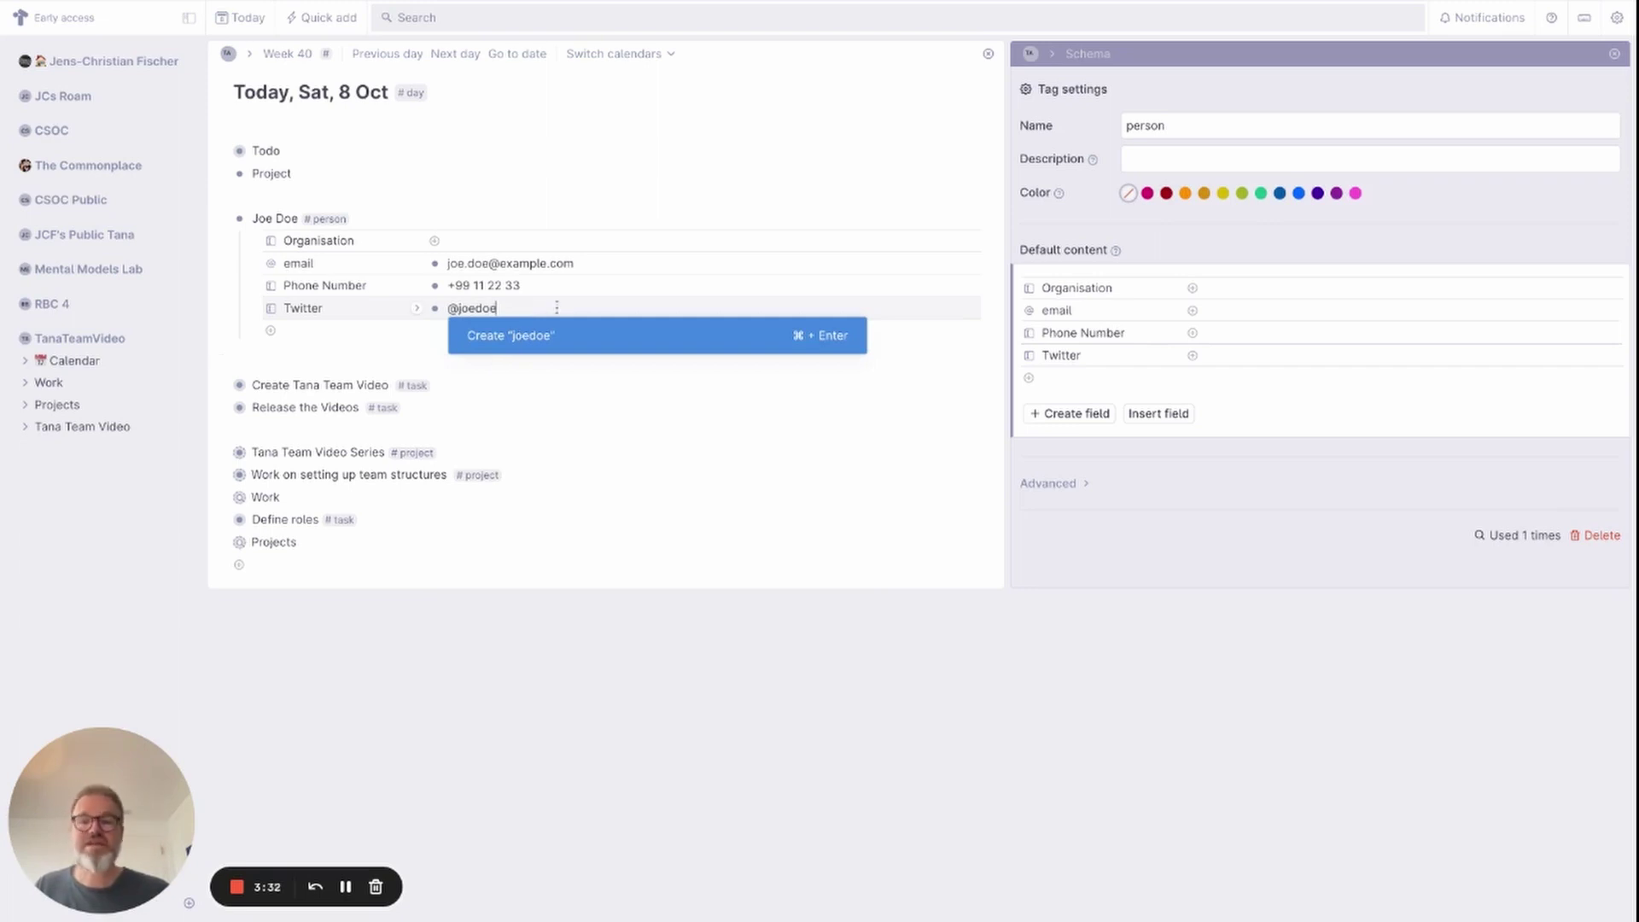
key(Escape)
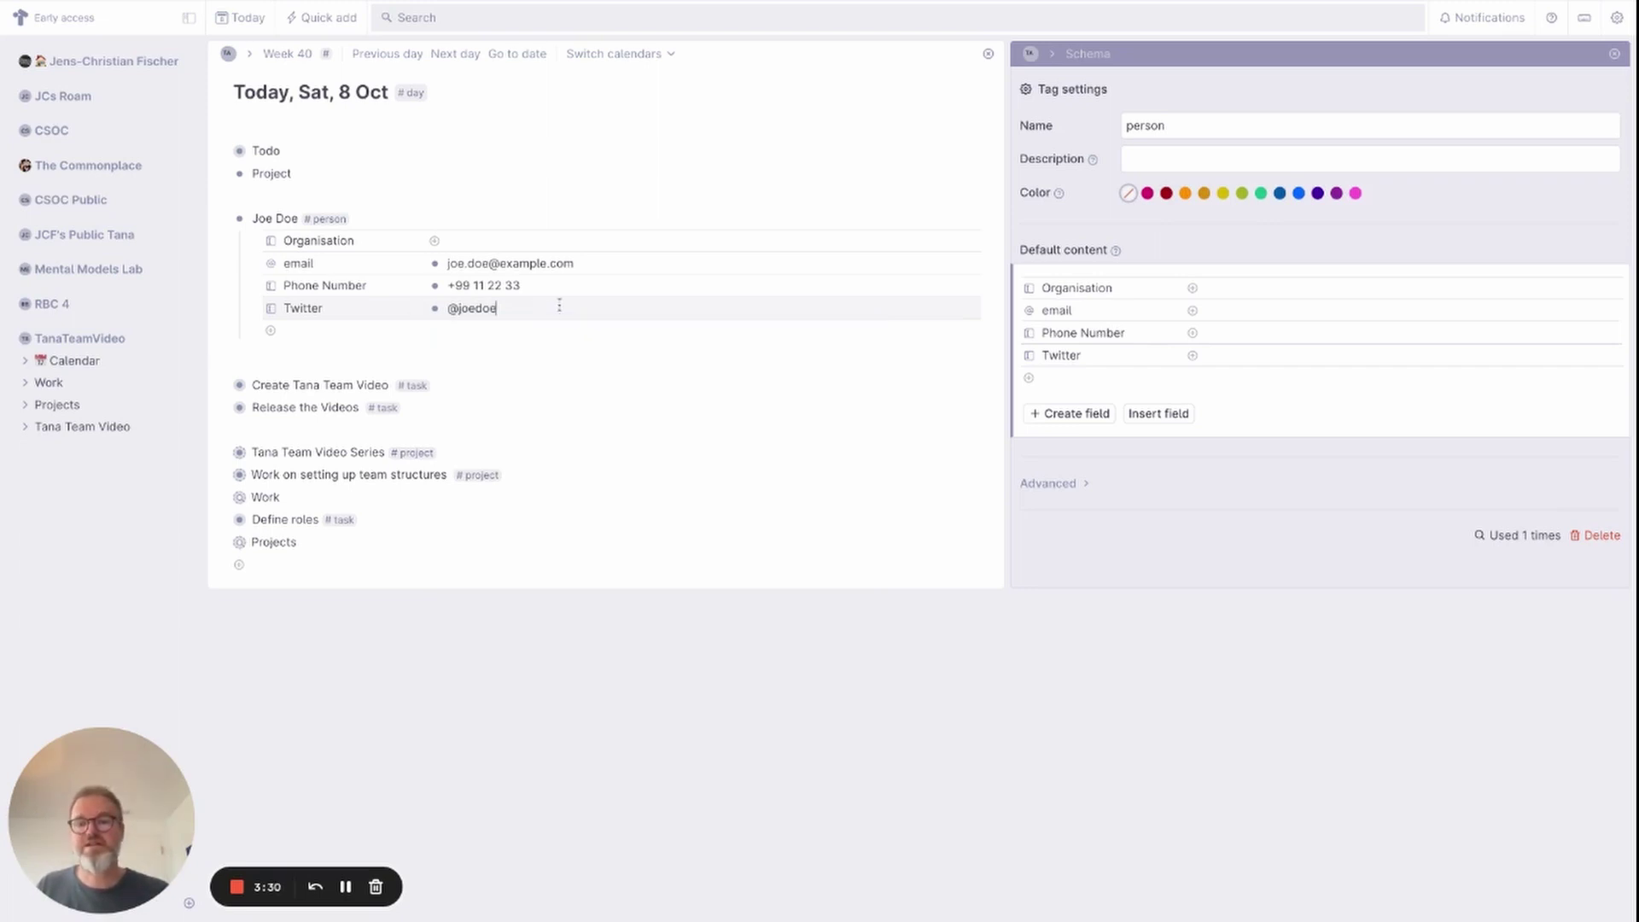
key(Return)
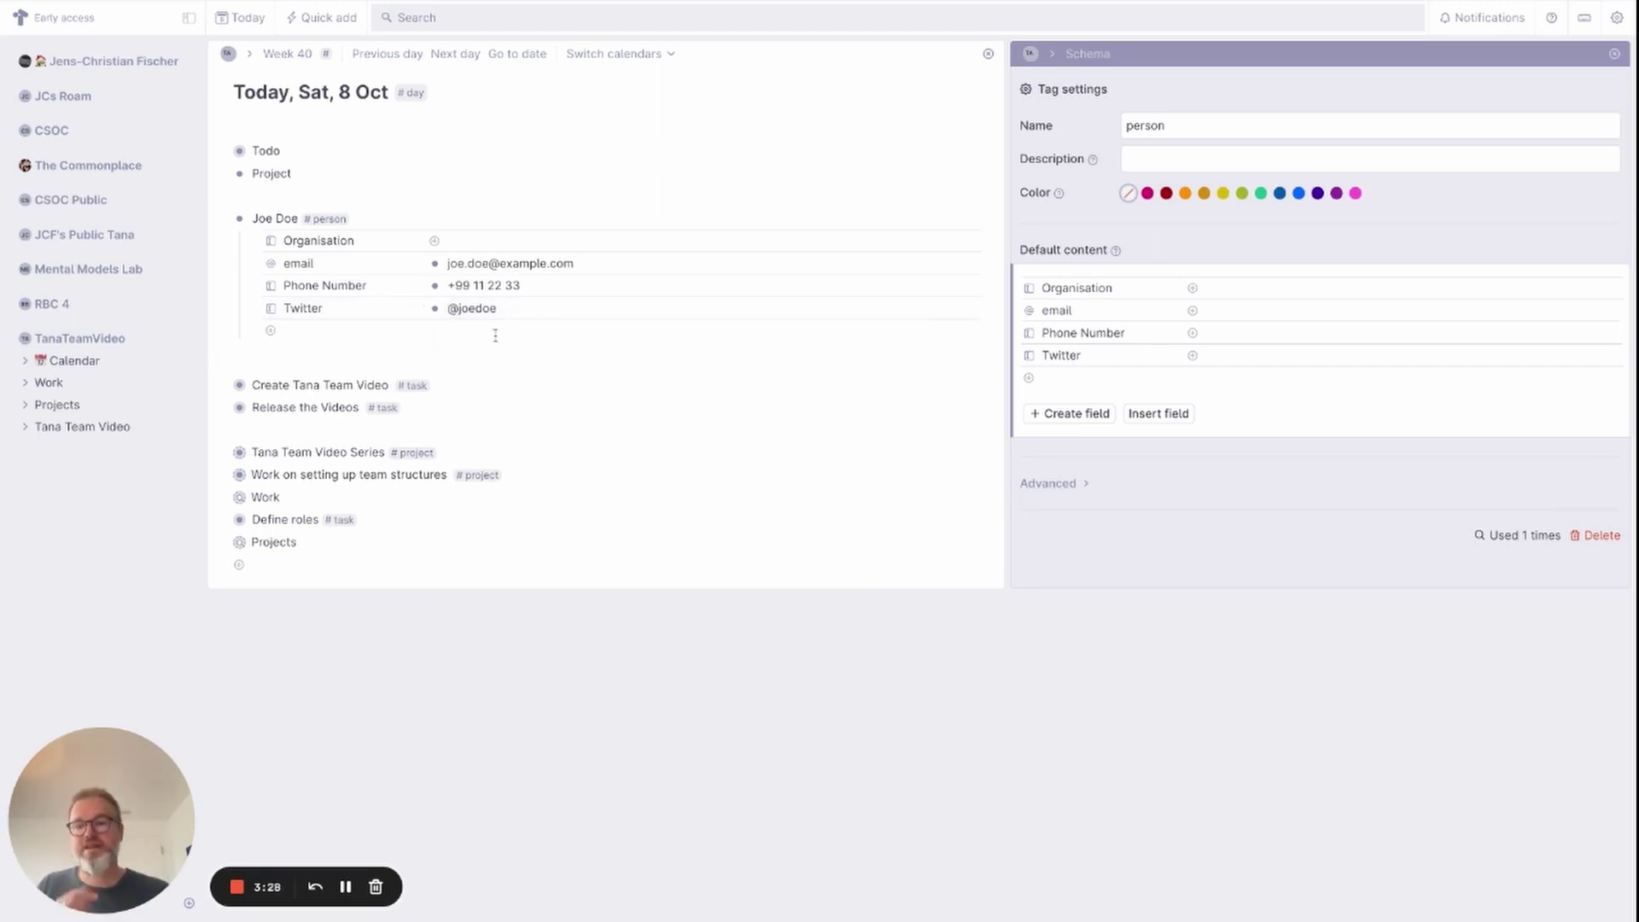
Add an 'Acme, Inc' node below the person, tagged with a new #organisation supertag.
click(221, 219)
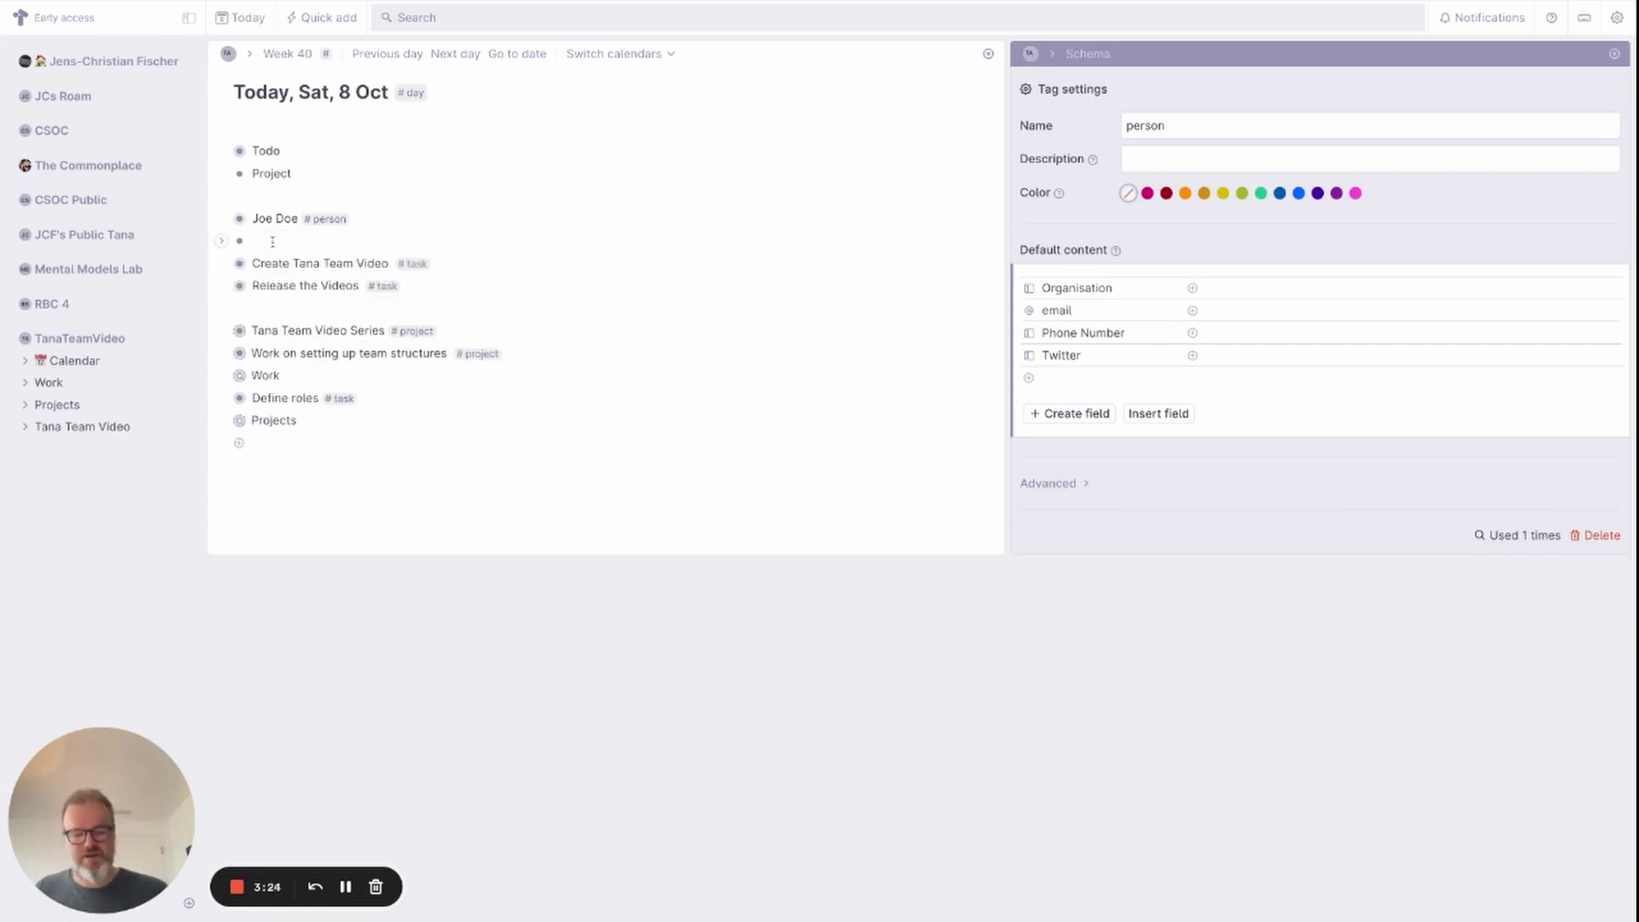
click(272, 242)
key(Return)
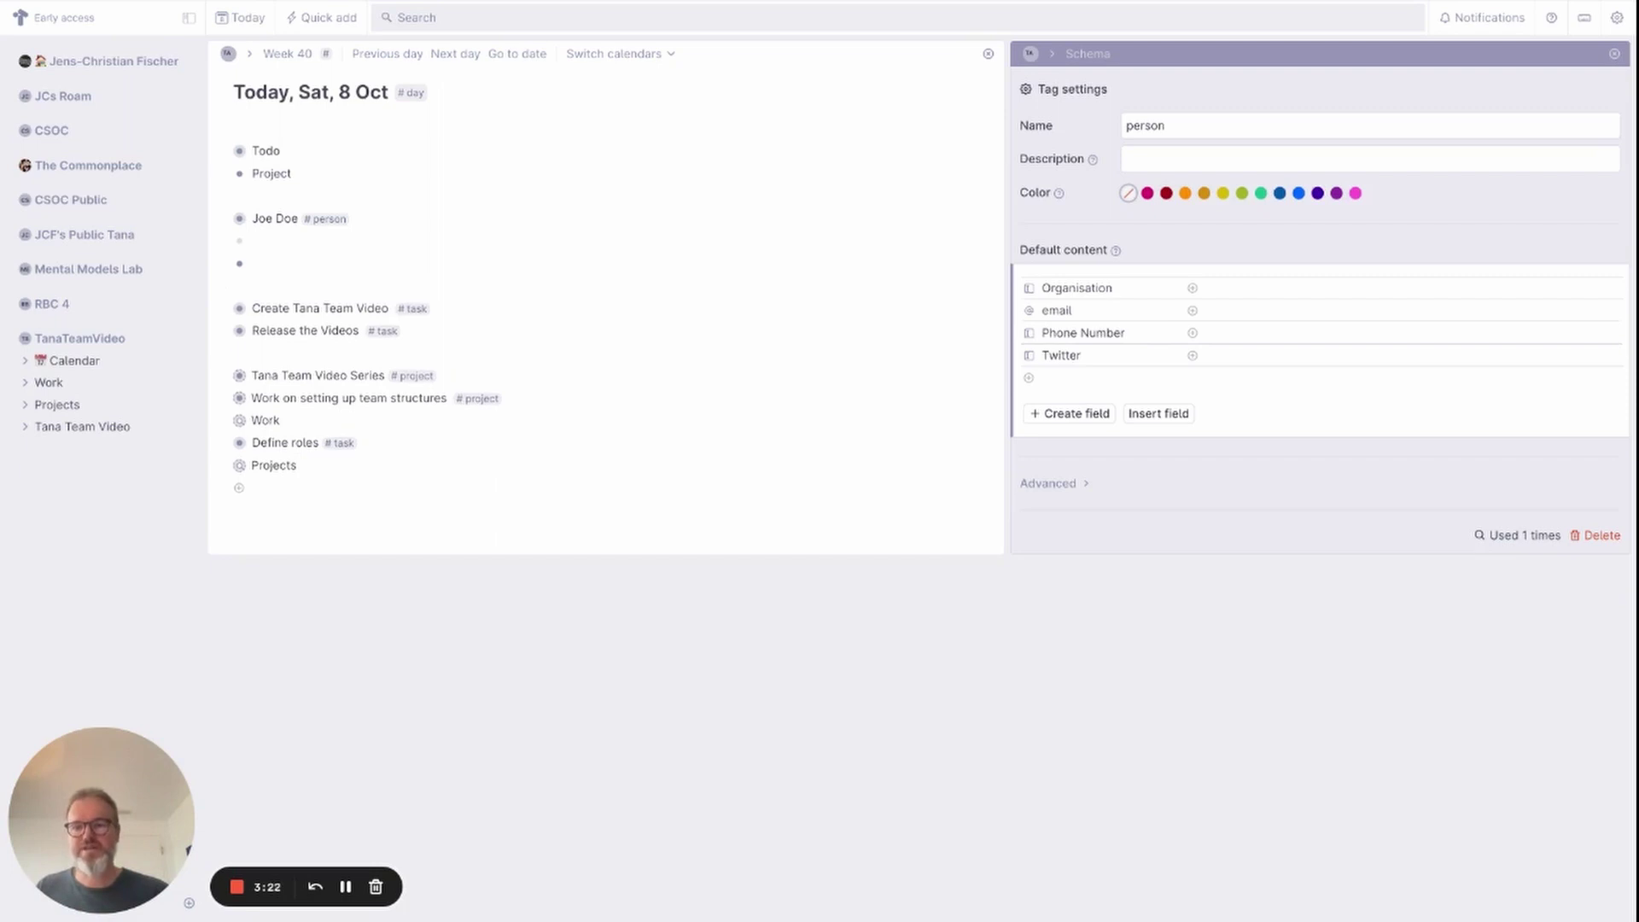
text(Acme, Inc #og)
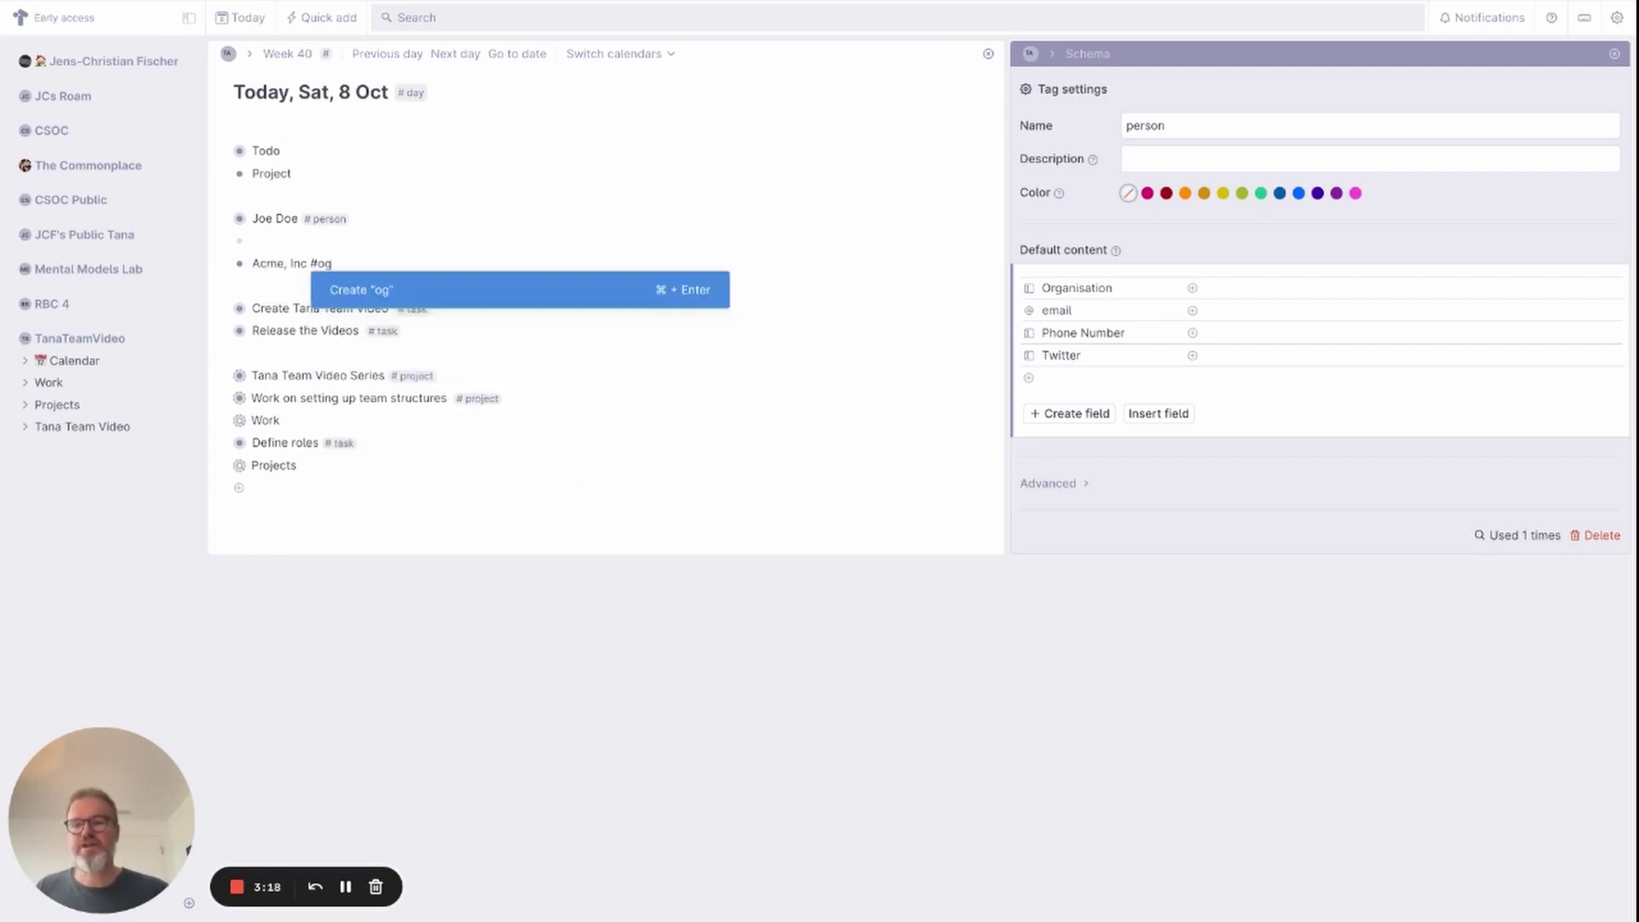
key(BackSpace)
text(rganisatio)
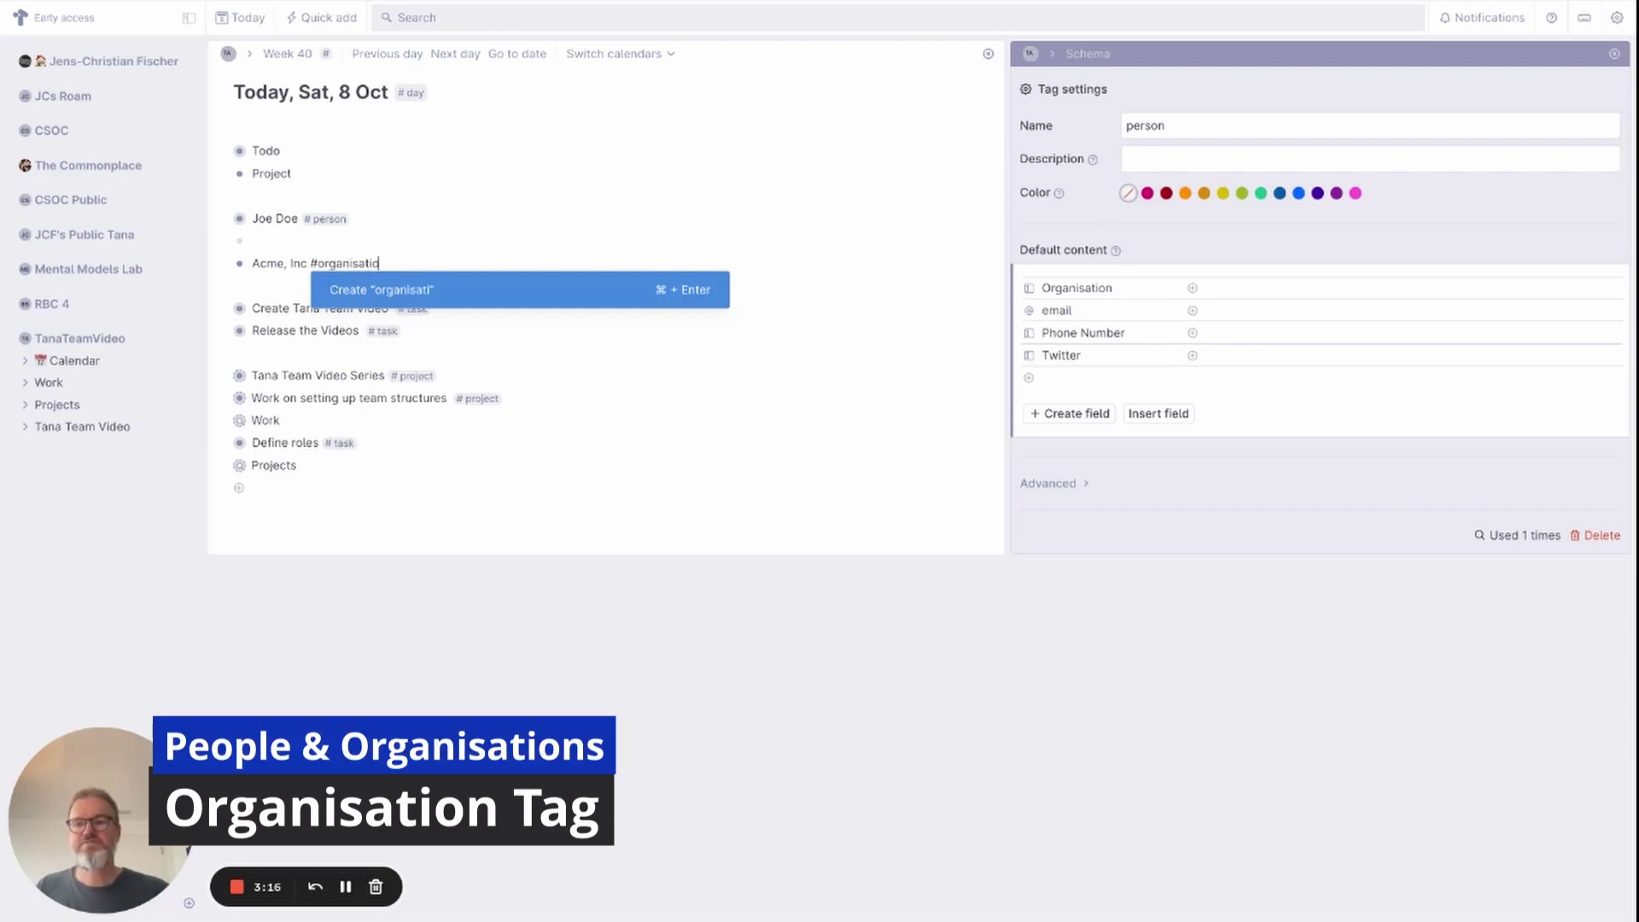
text(n)
key(Return)
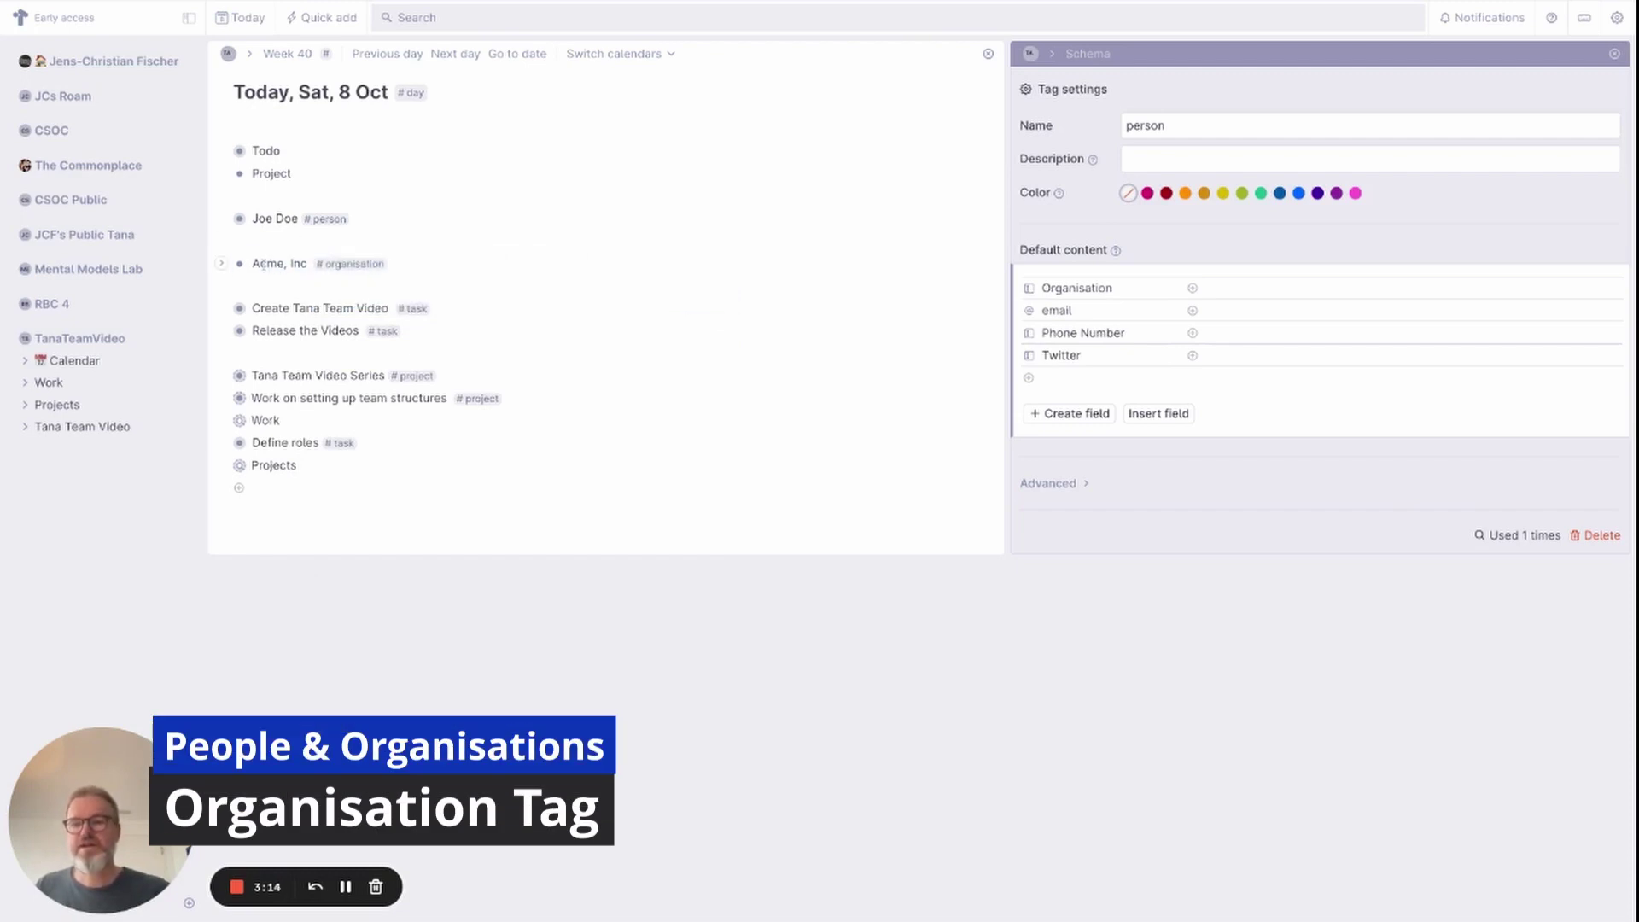
click(350, 264)
click(335, 394)
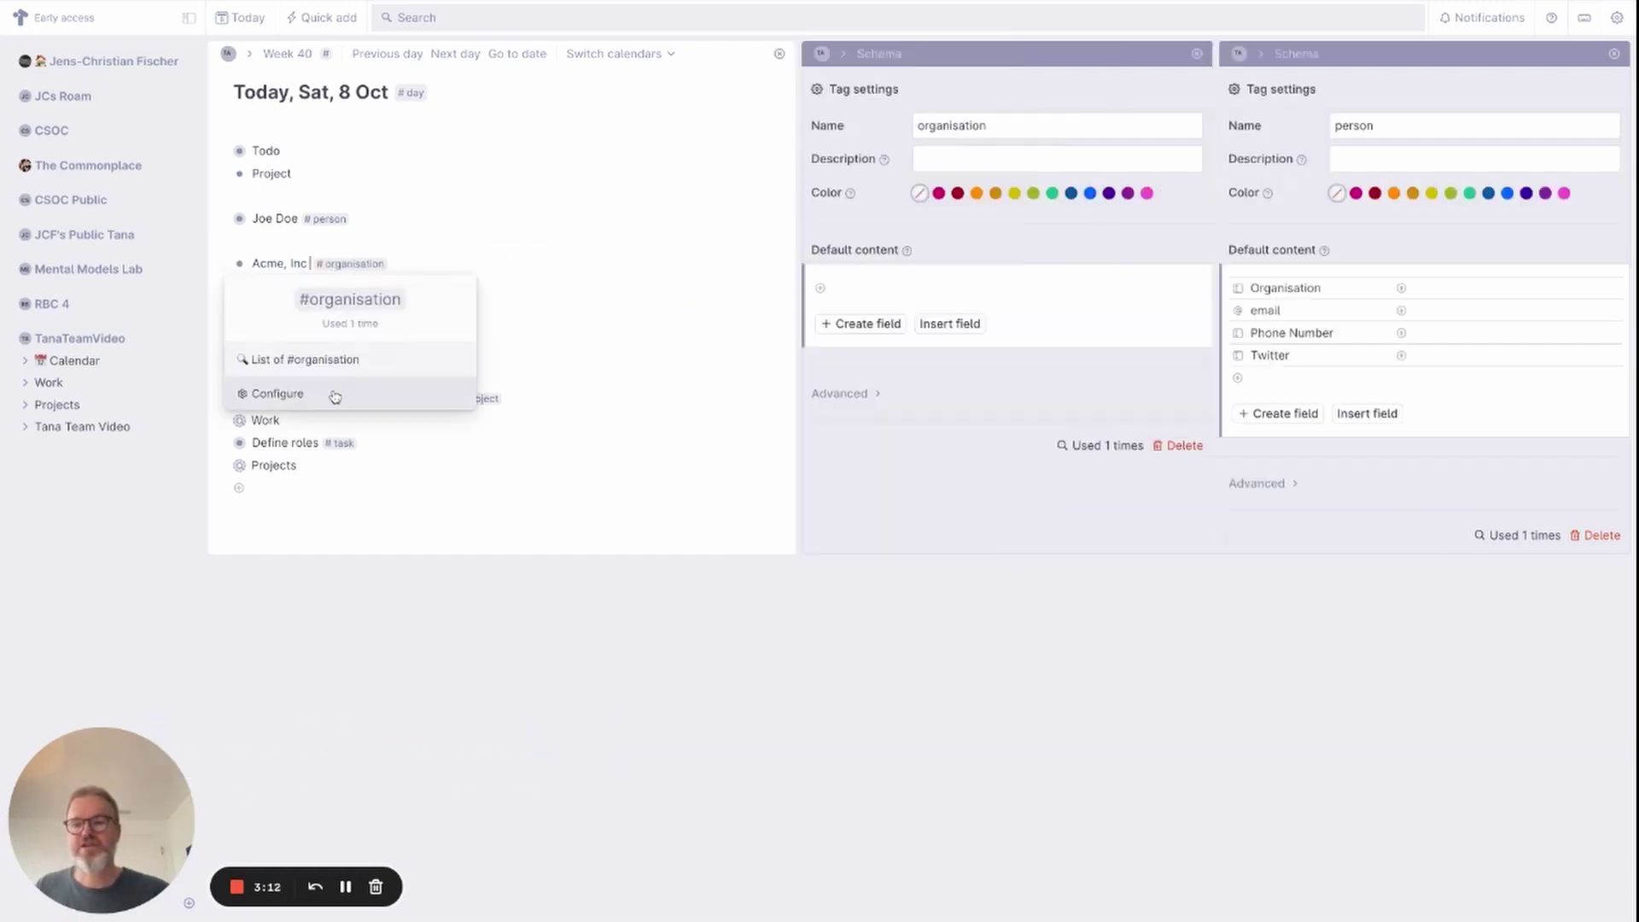
Give the organisation tag default fields ShortCode and URL, with URL set to Url type.
click(856, 282)
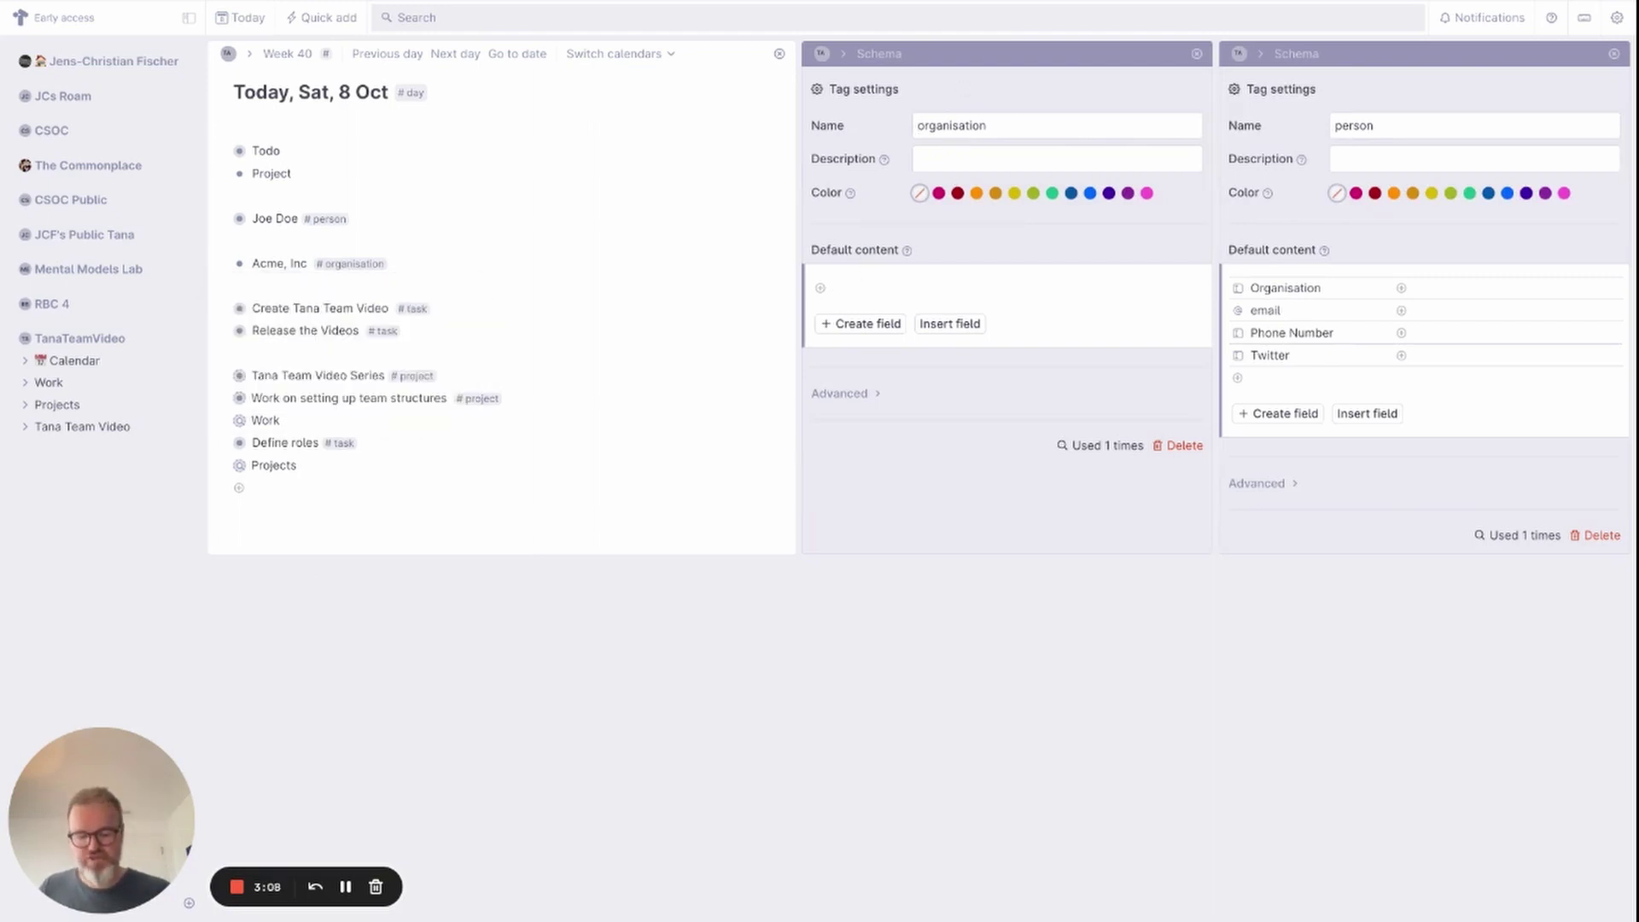
text(>Short)
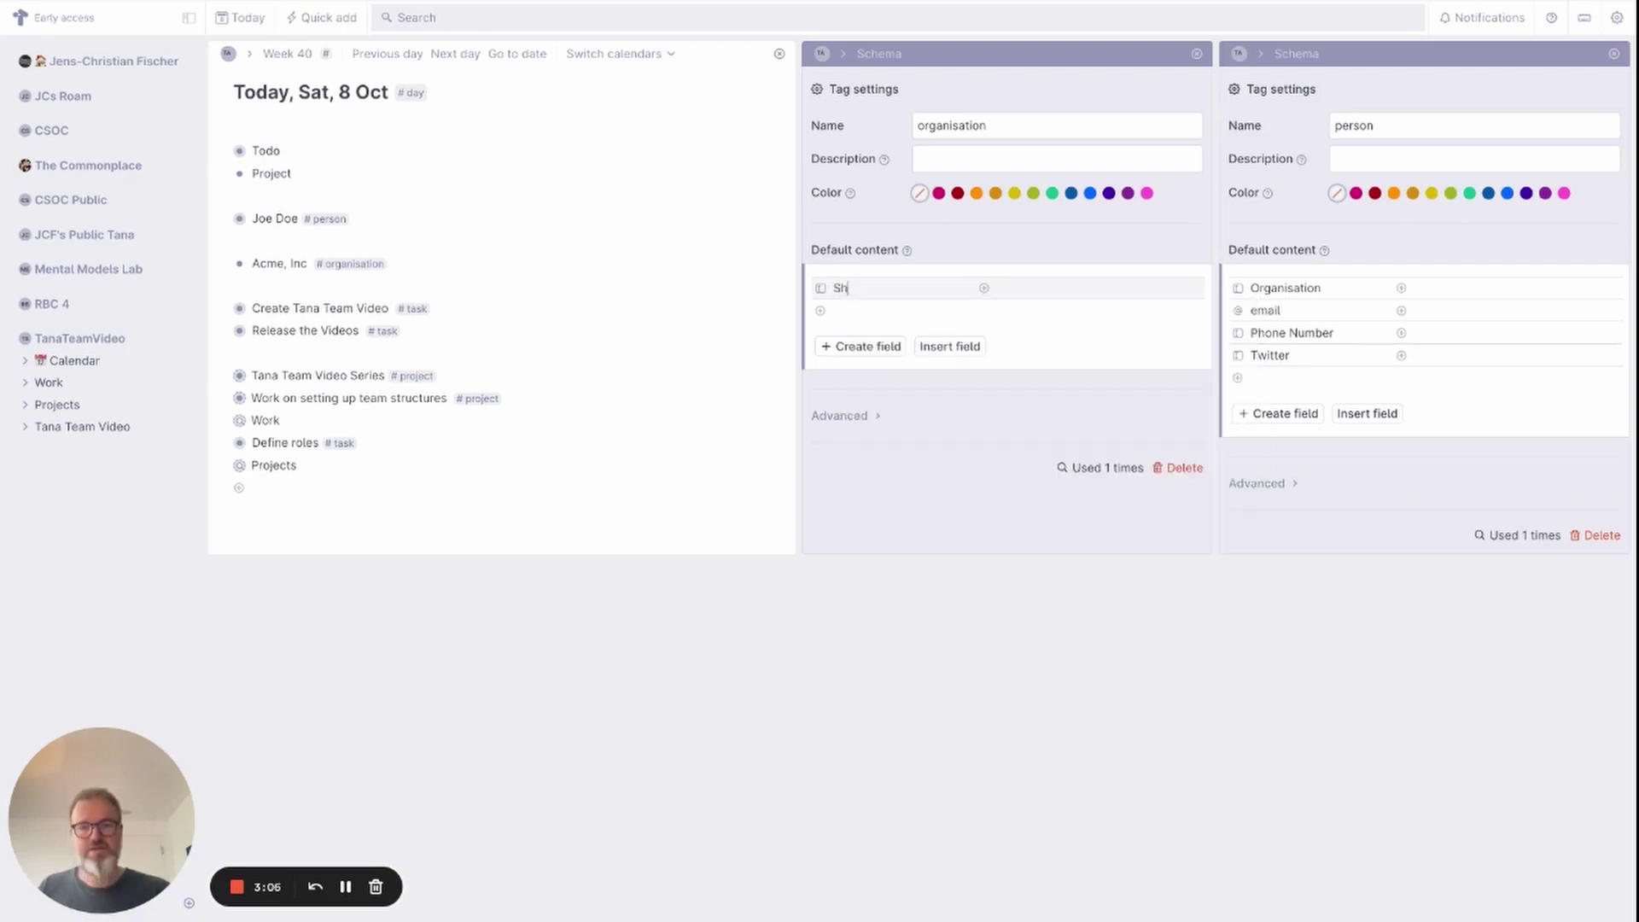
text(Code)
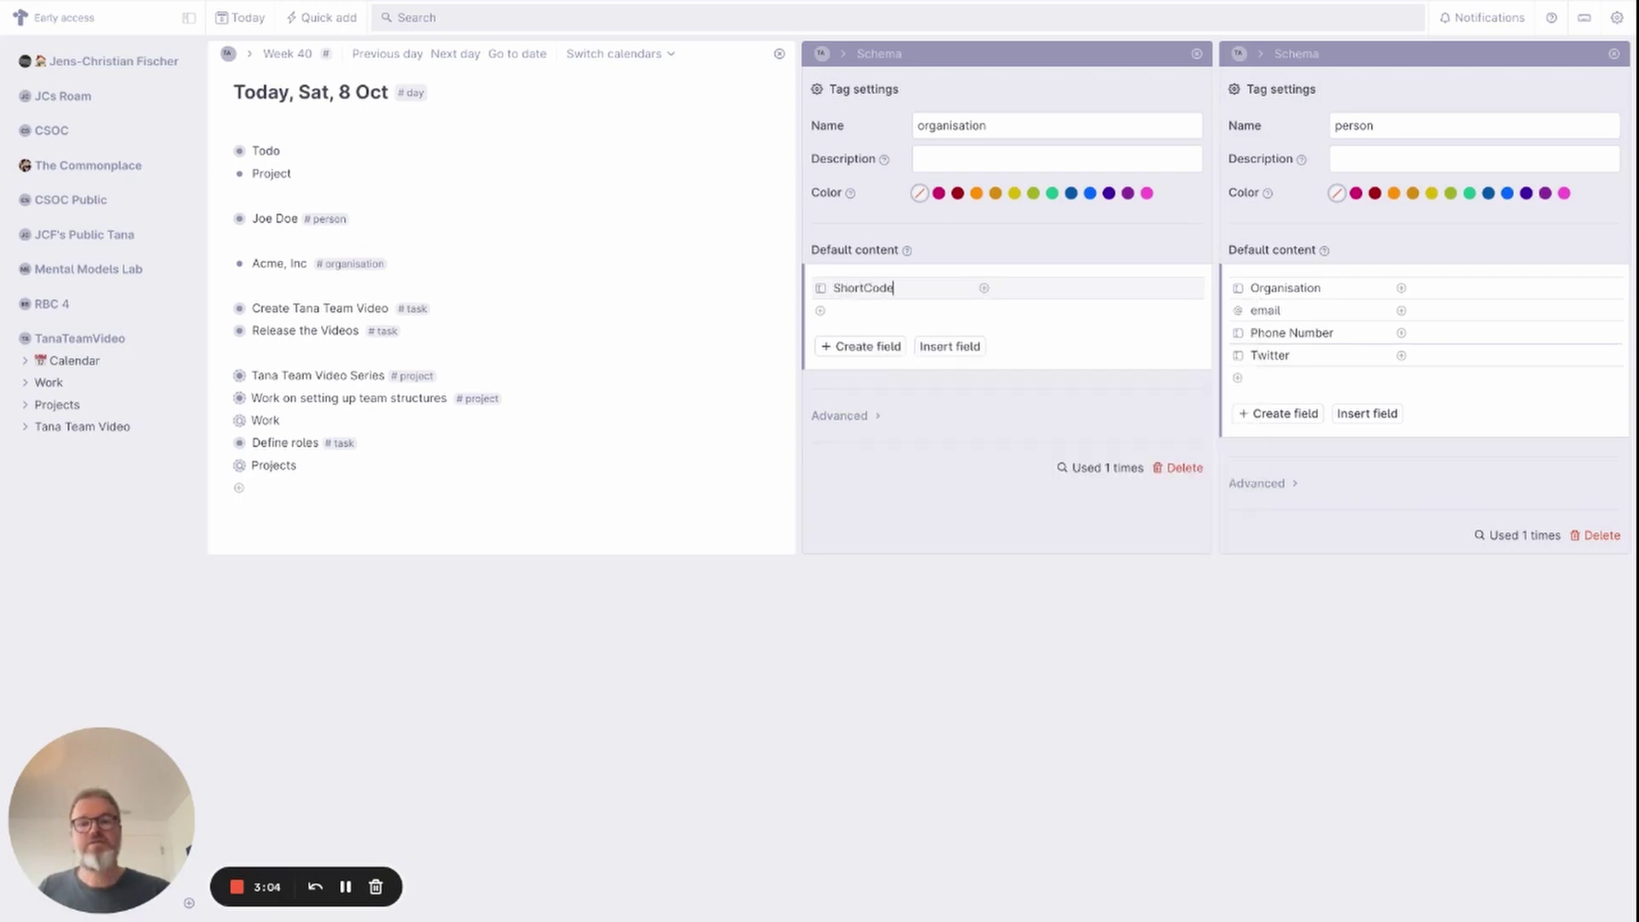
key(Return)
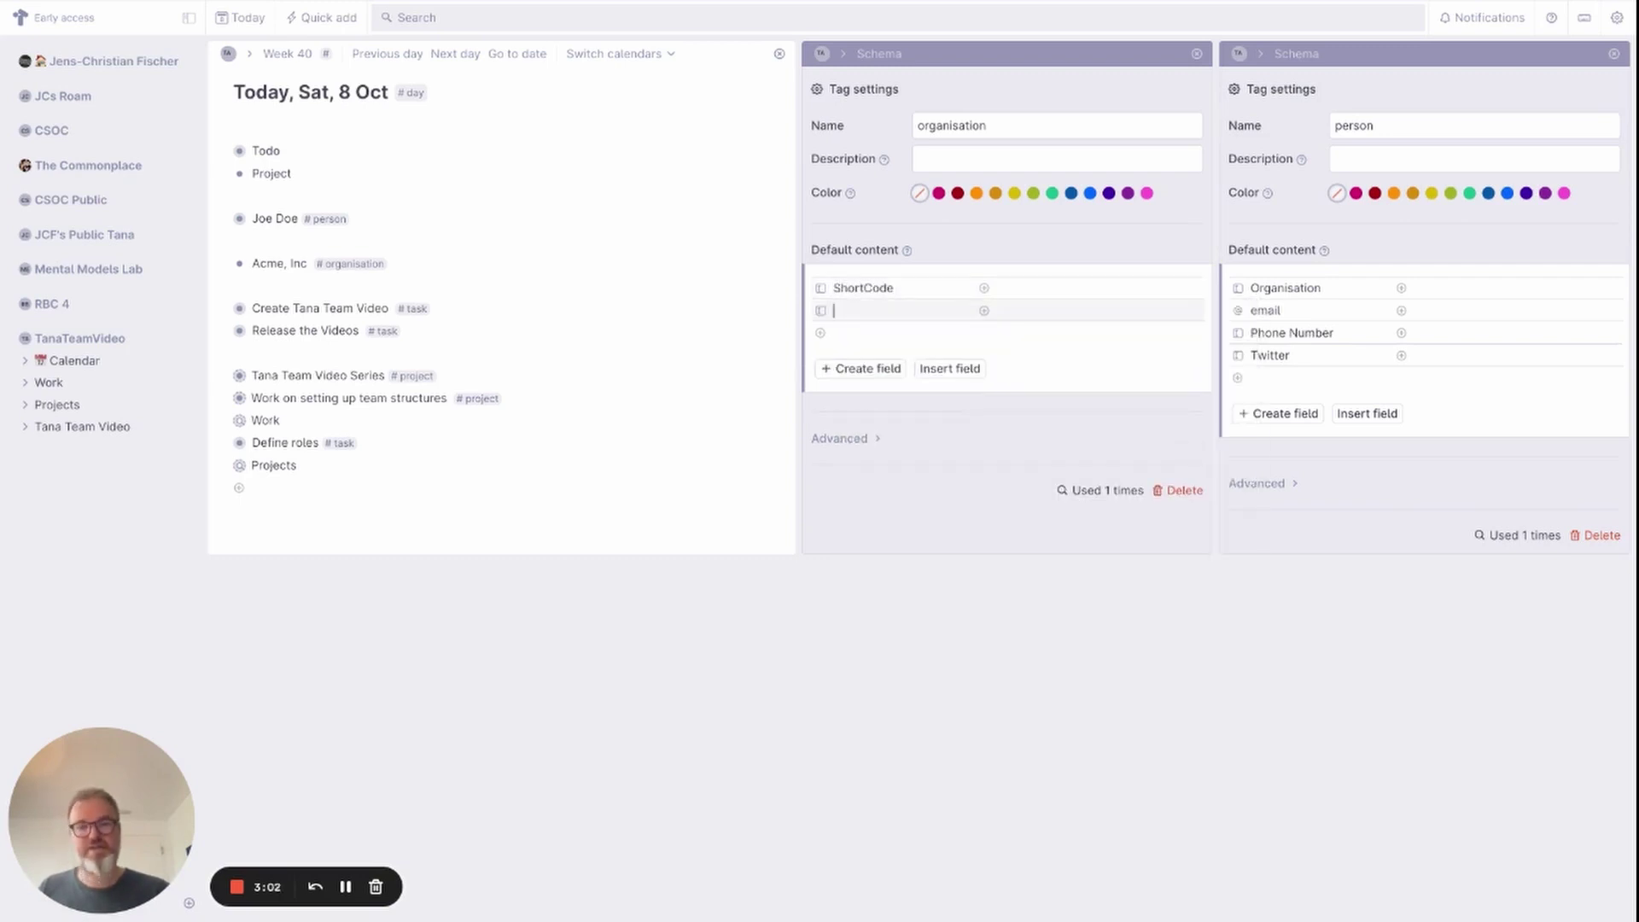
text(>URL)
click(821, 311)
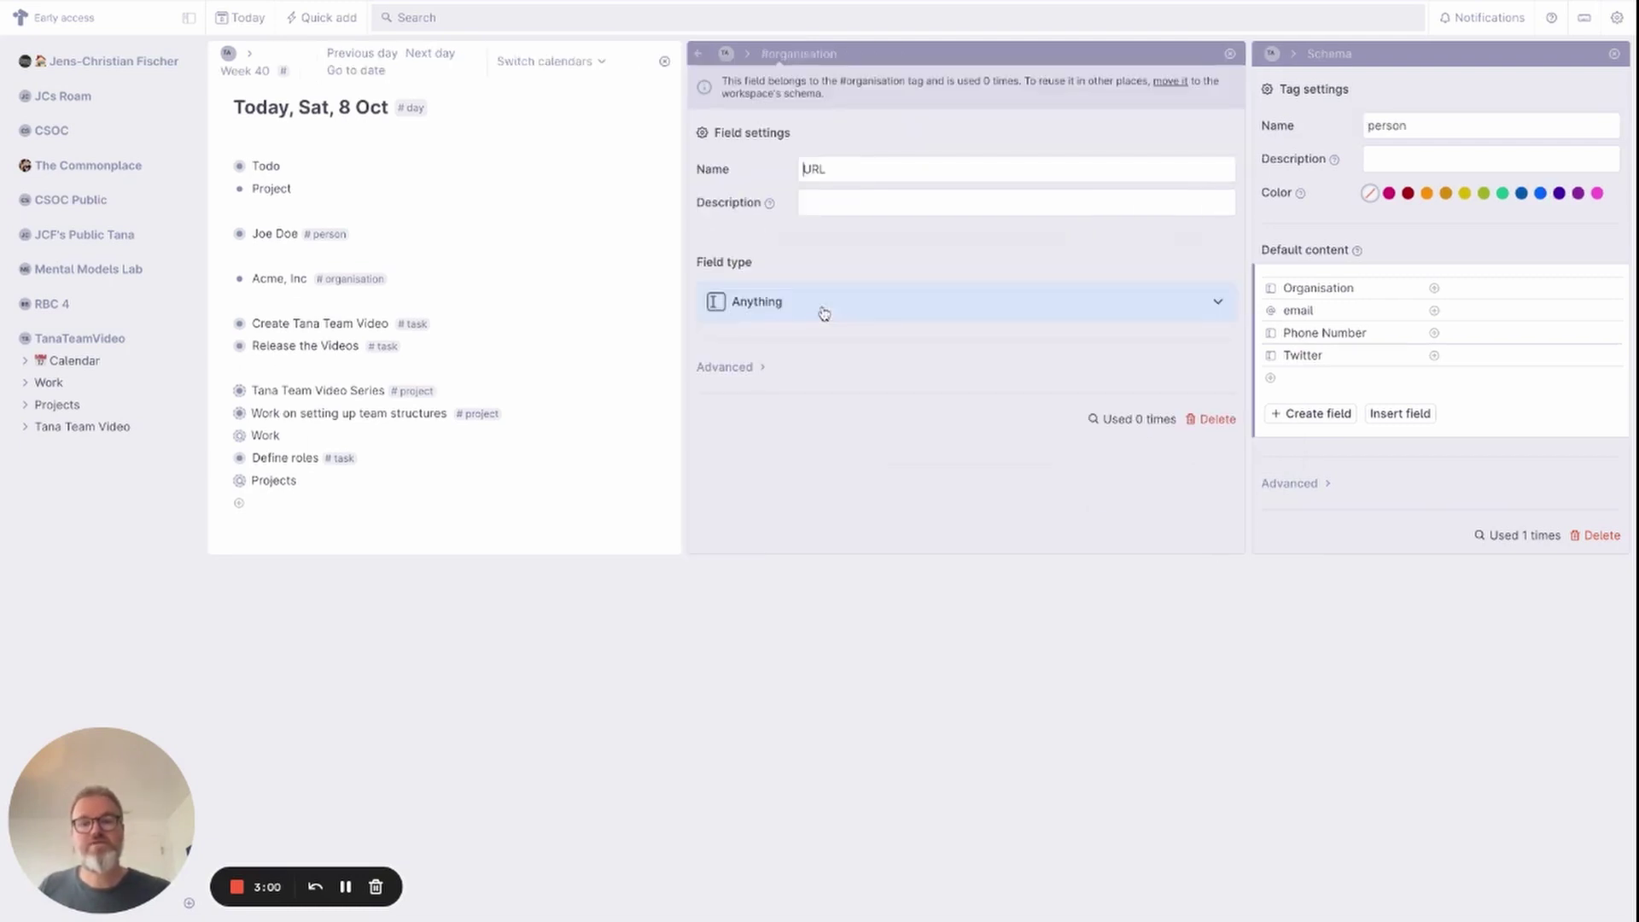
click(737, 322)
click(762, 493)
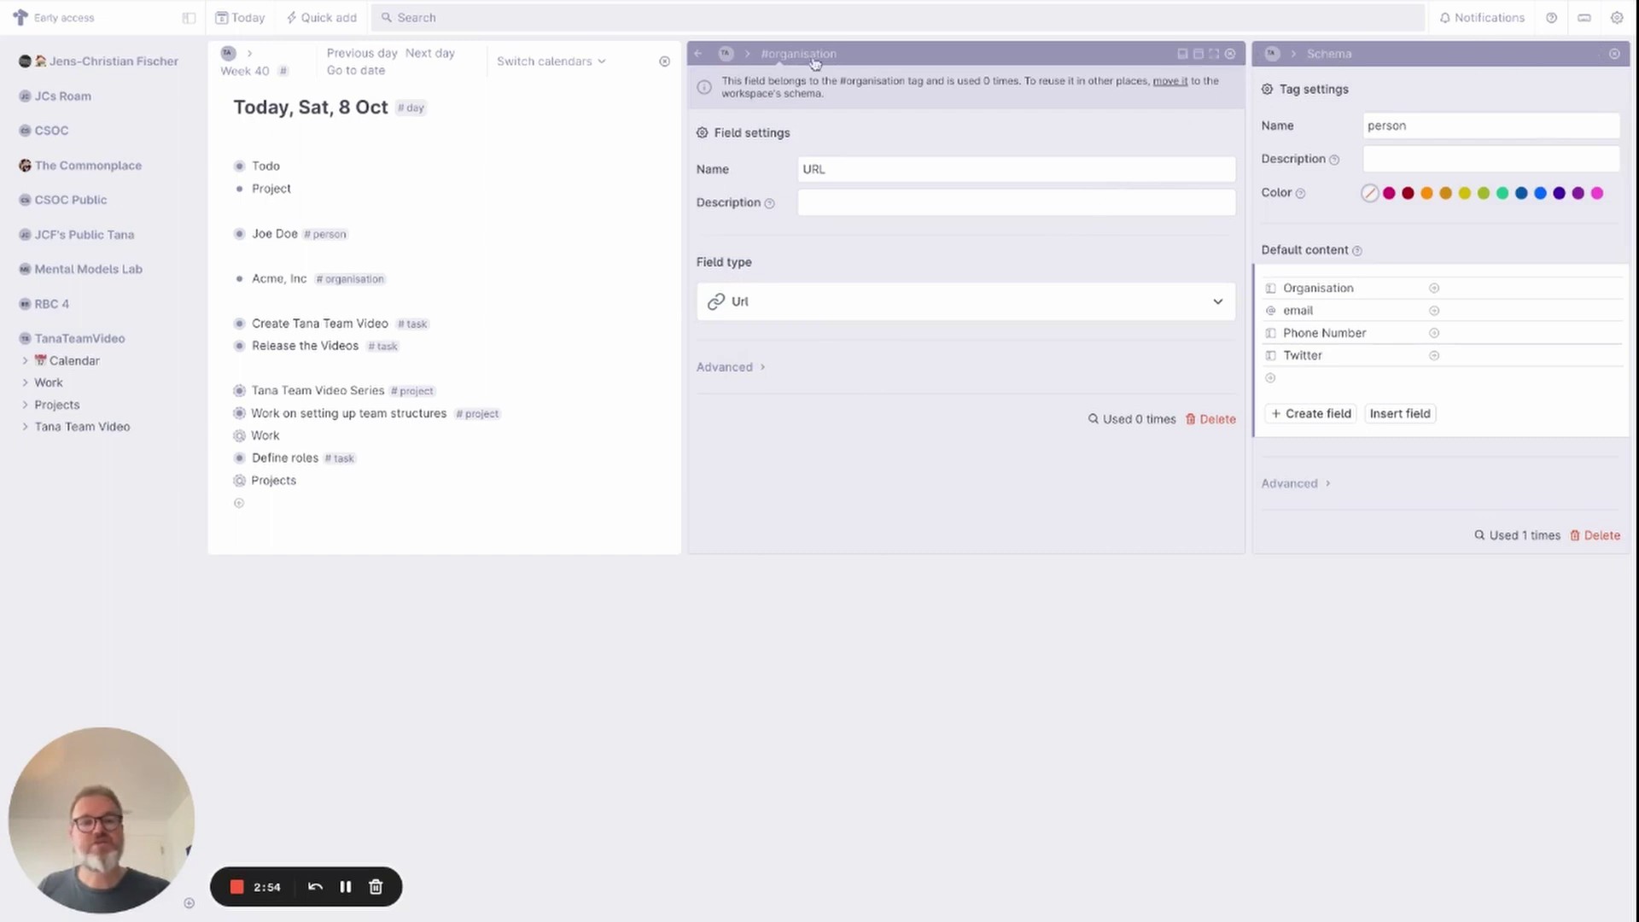
click(696, 54)
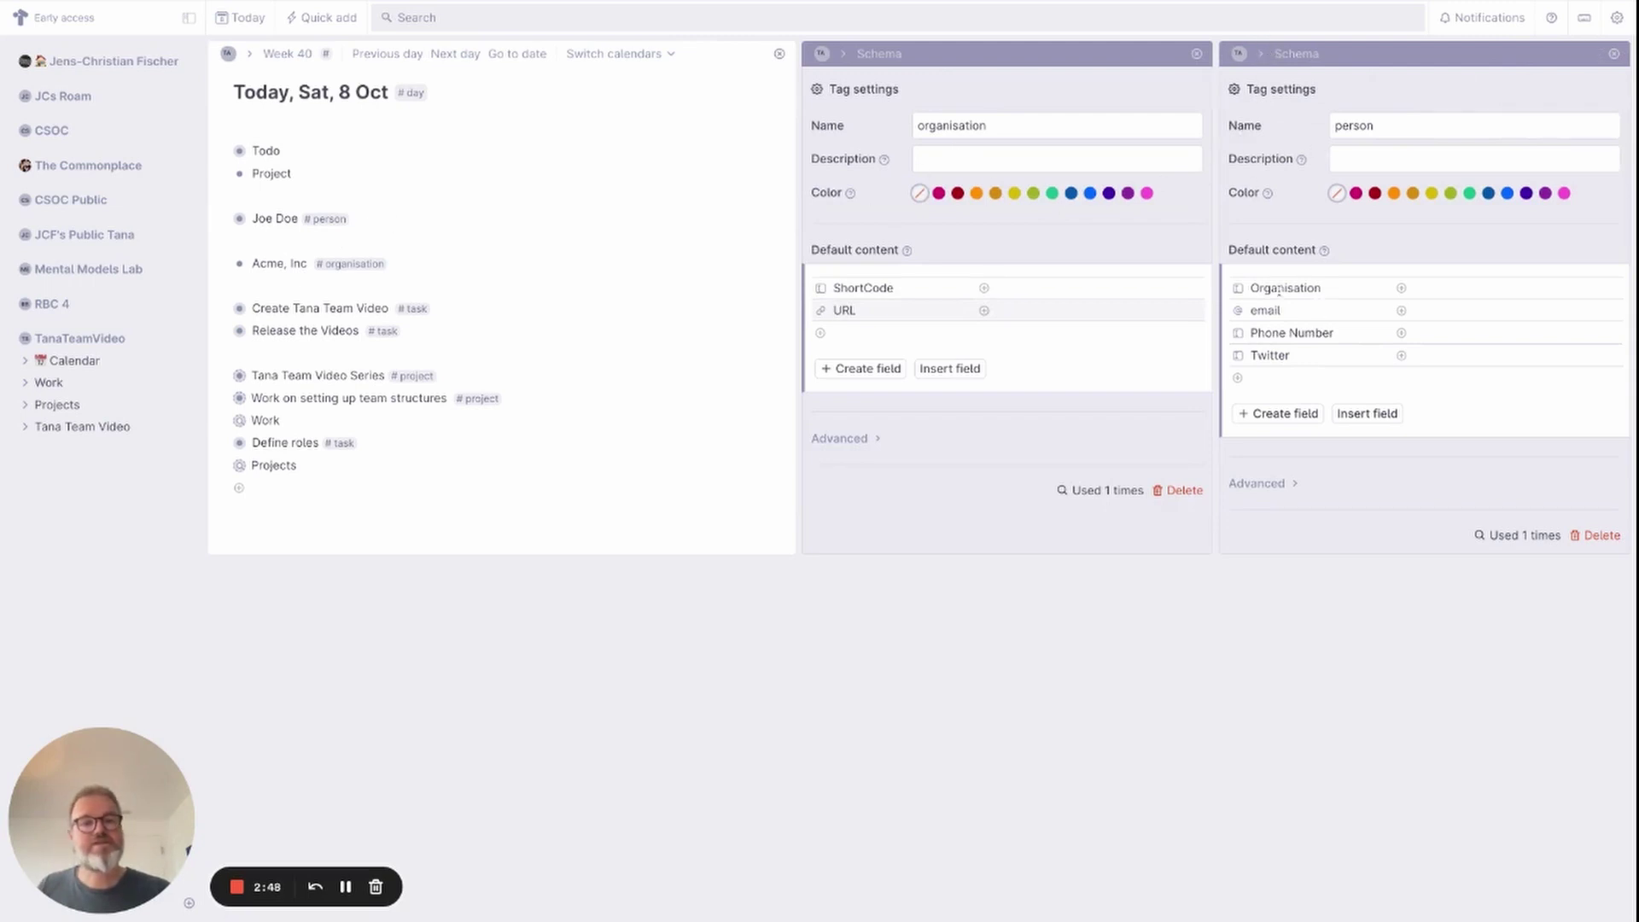
Make the person tag's Organisation field an Instance field sourced from the organisation supertag.
click(1371, 122)
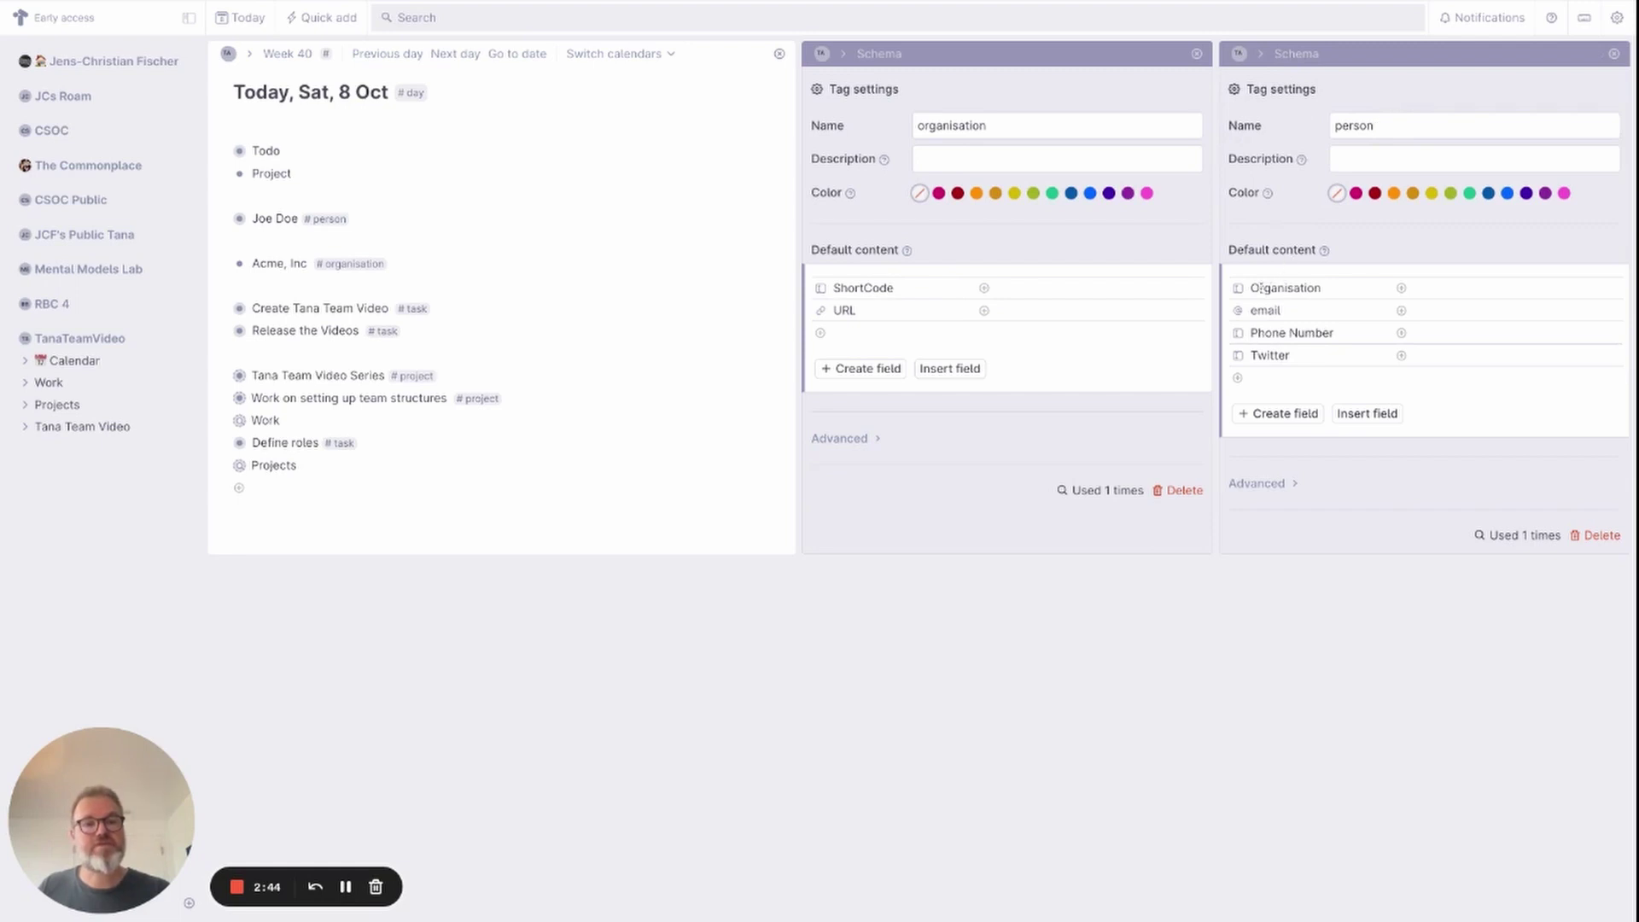
click(1241, 290)
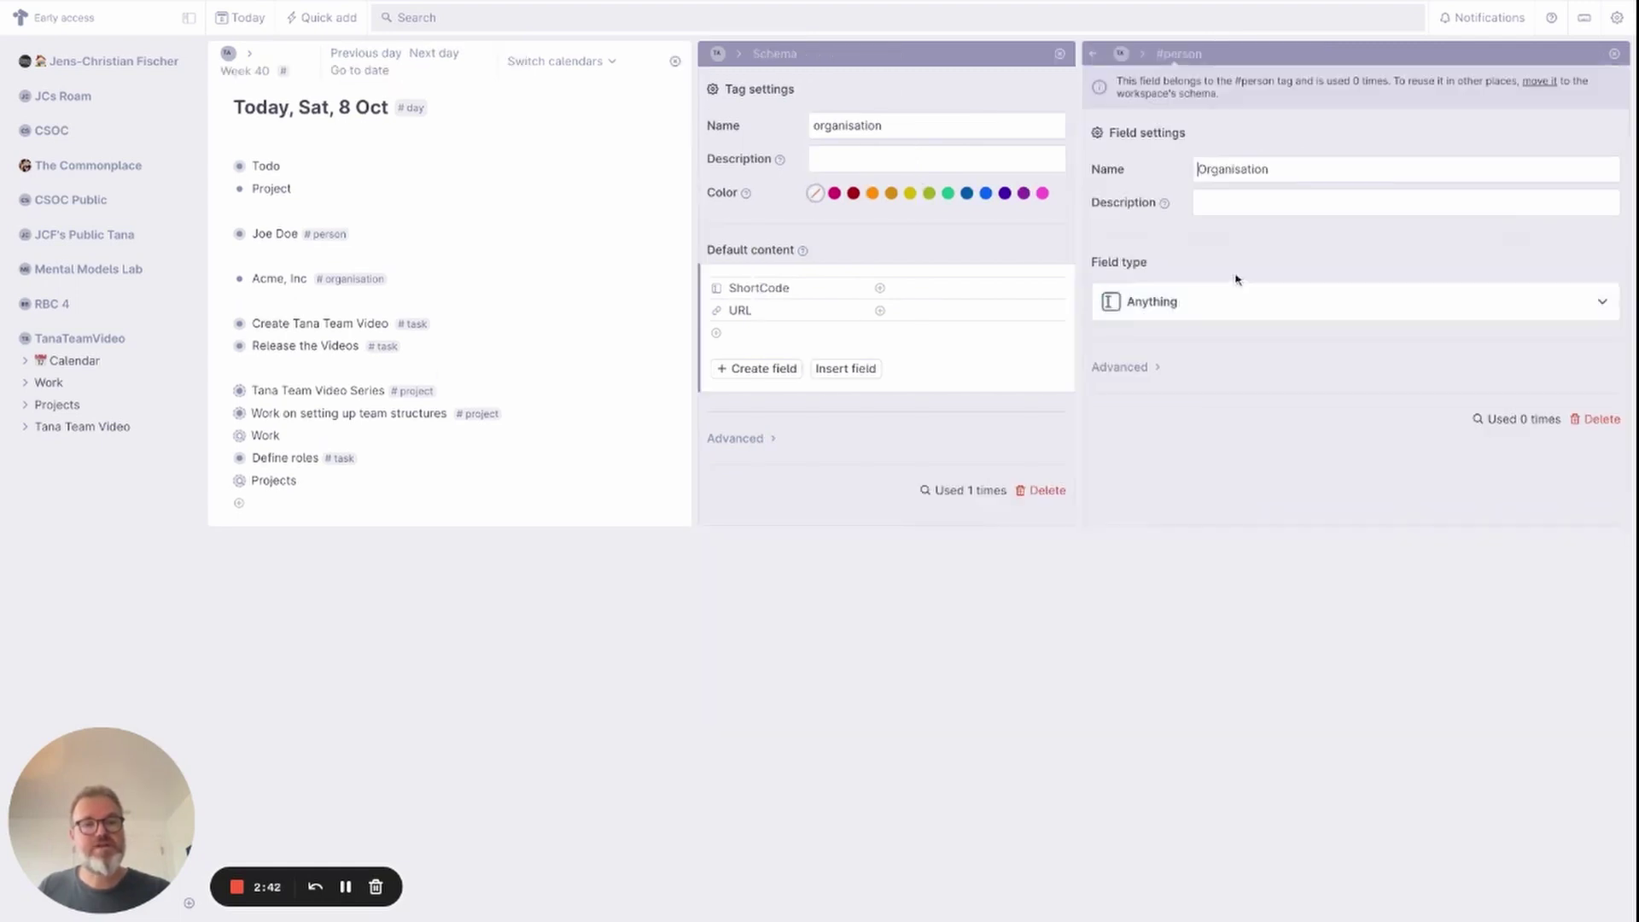
click(1229, 302)
click(1163, 394)
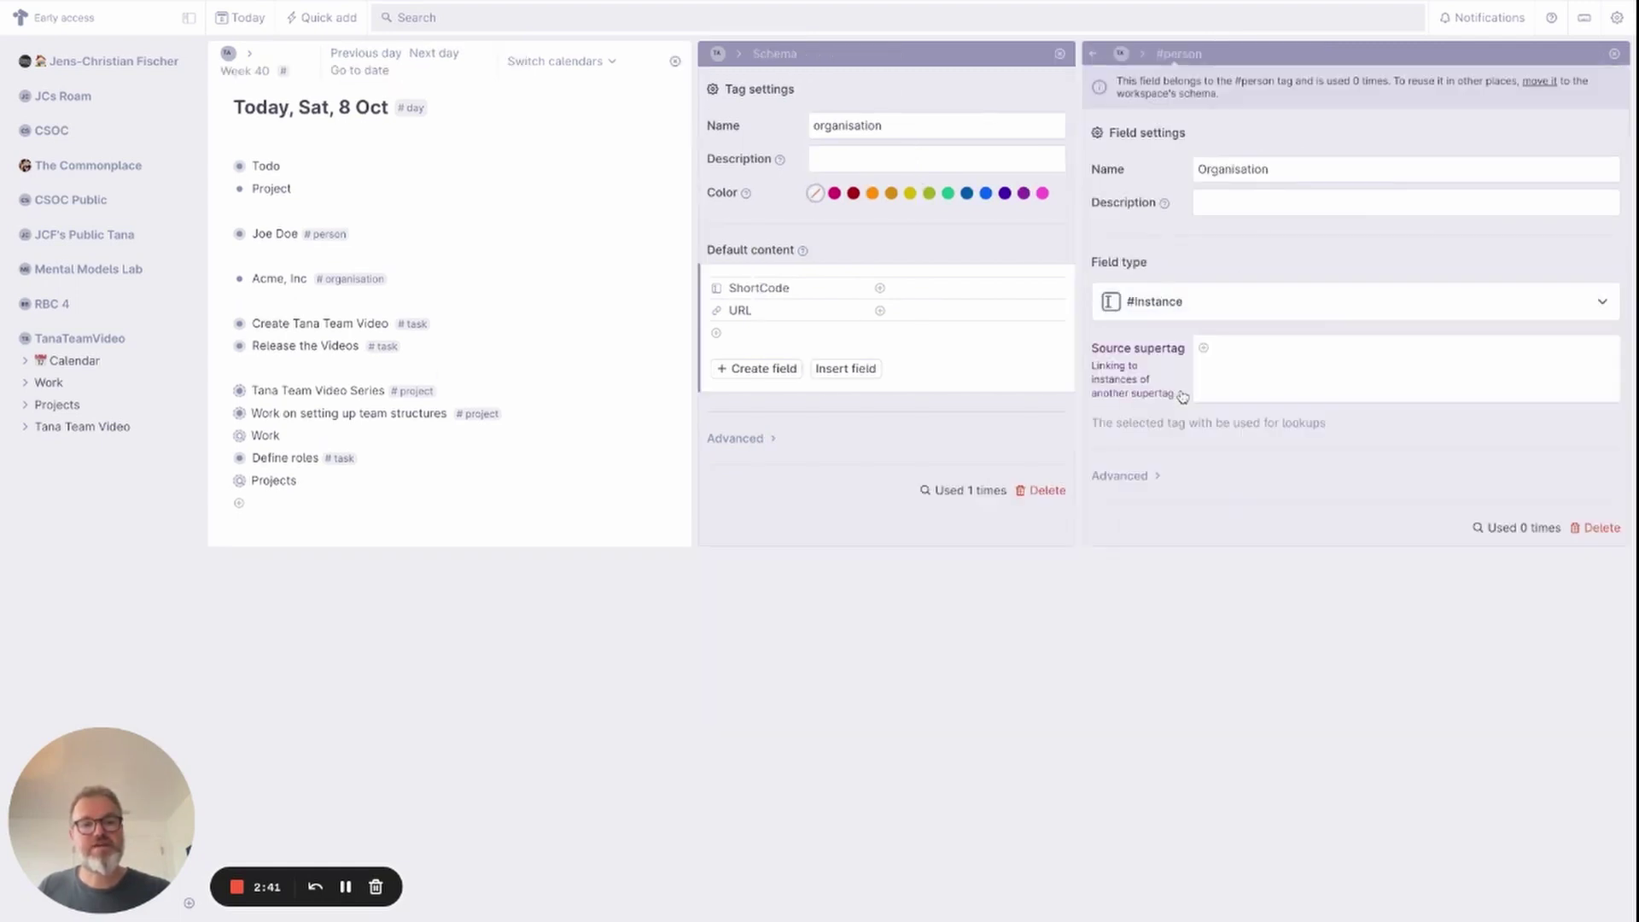
click(1609, 350)
text(org)
click(1259, 369)
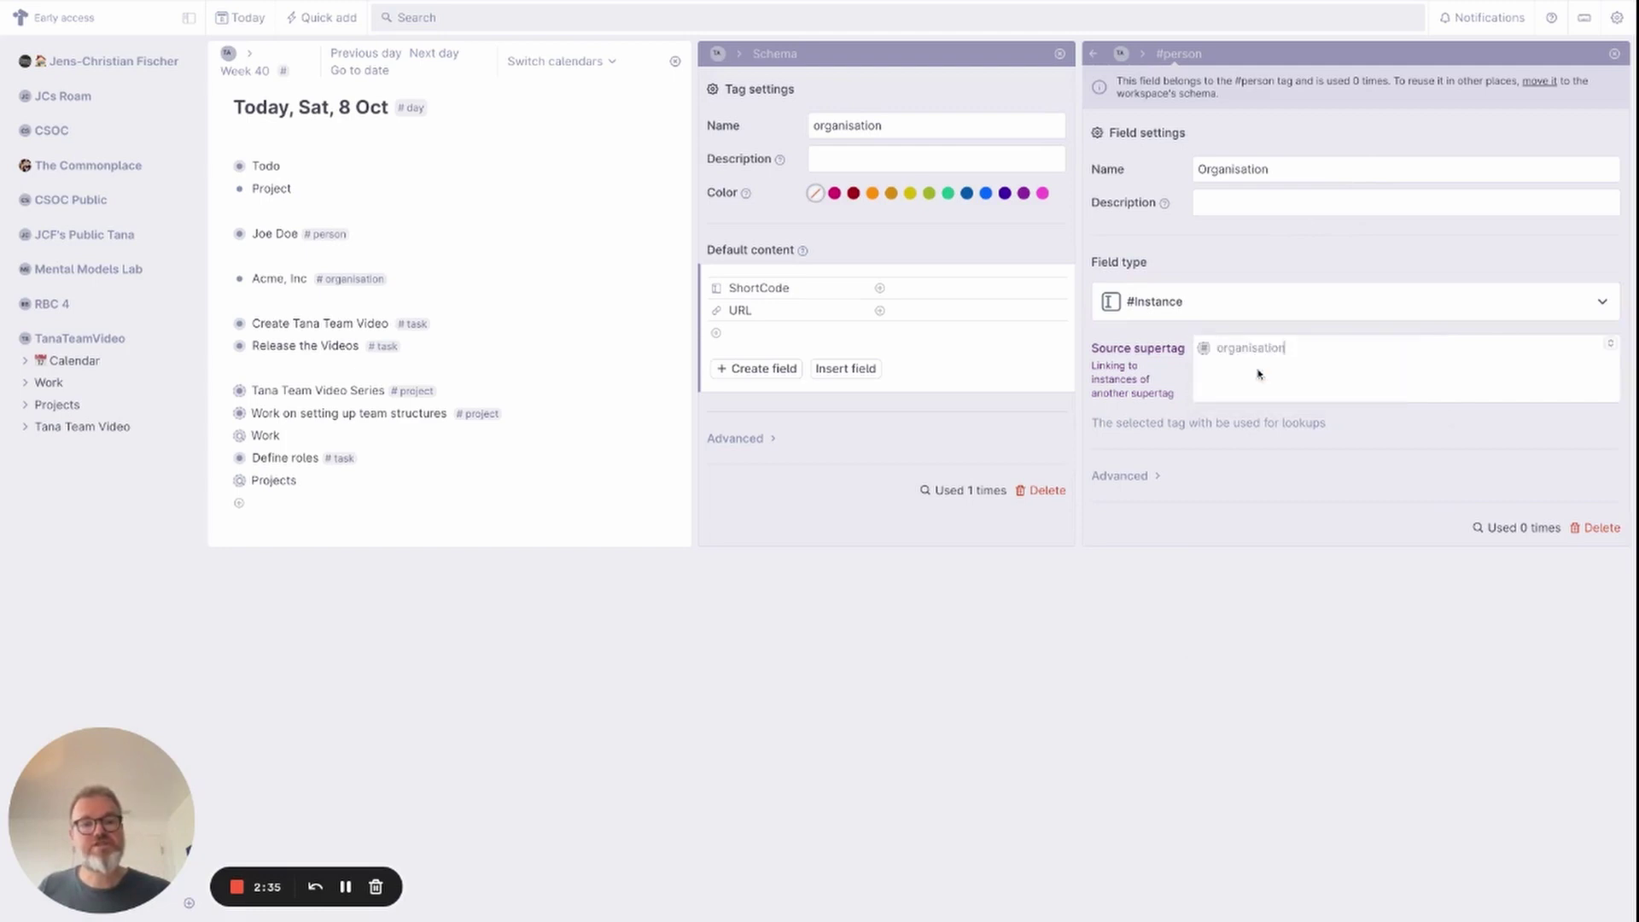
Close the settings panels and set the sample person's Organisation to Acme, Inc.
click(1621, 58)
click(1619, 56)
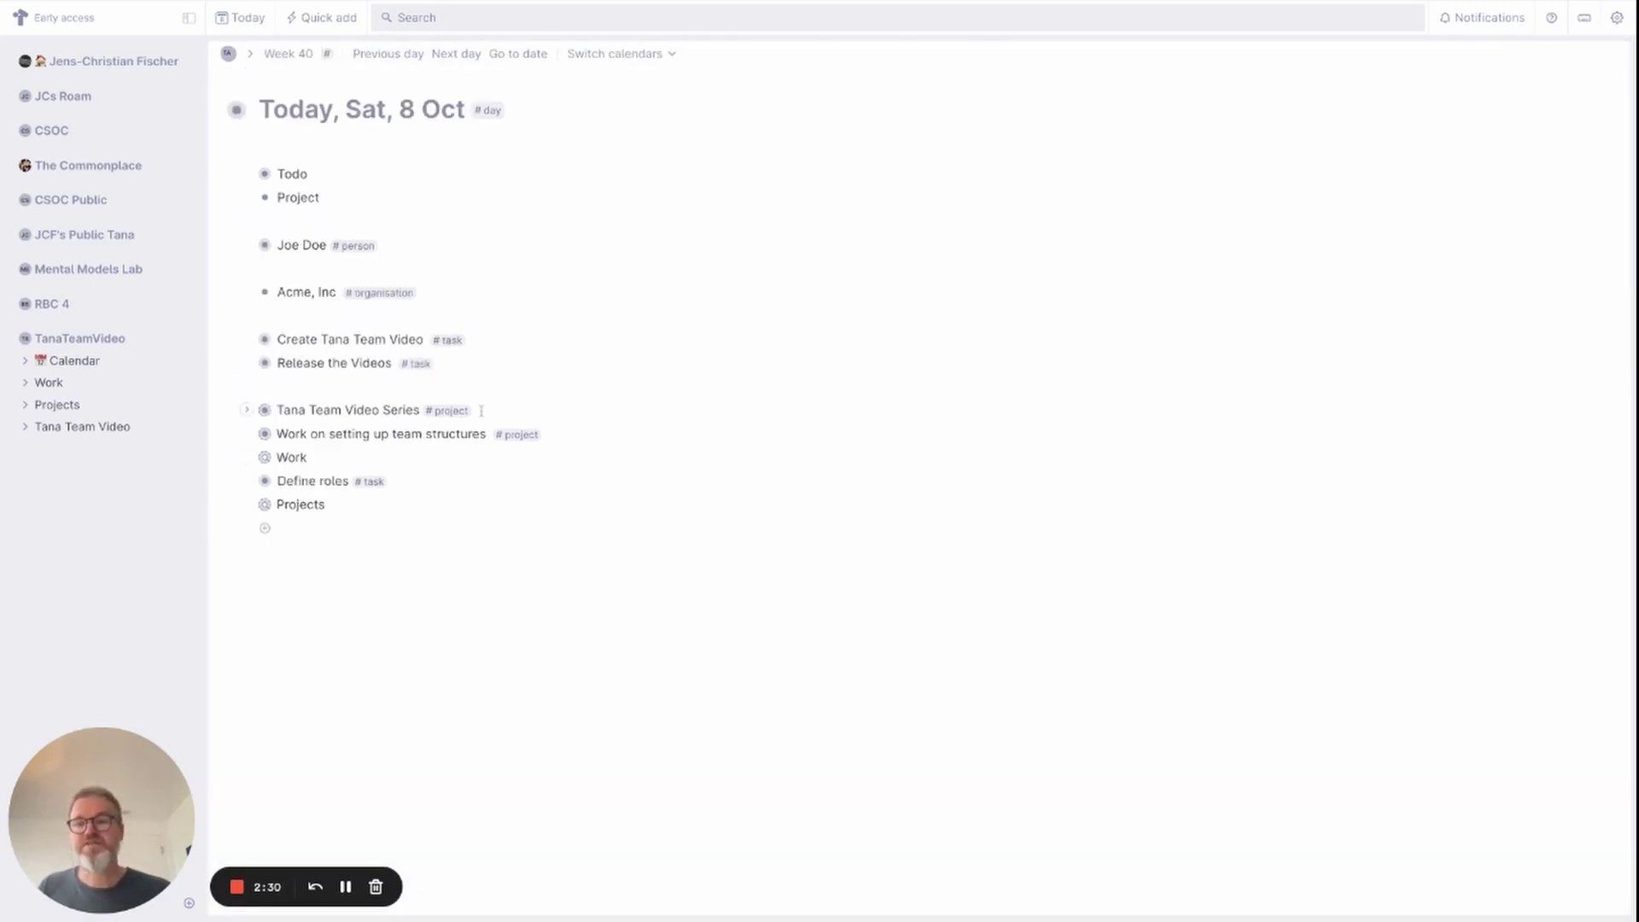
click(246, 246)
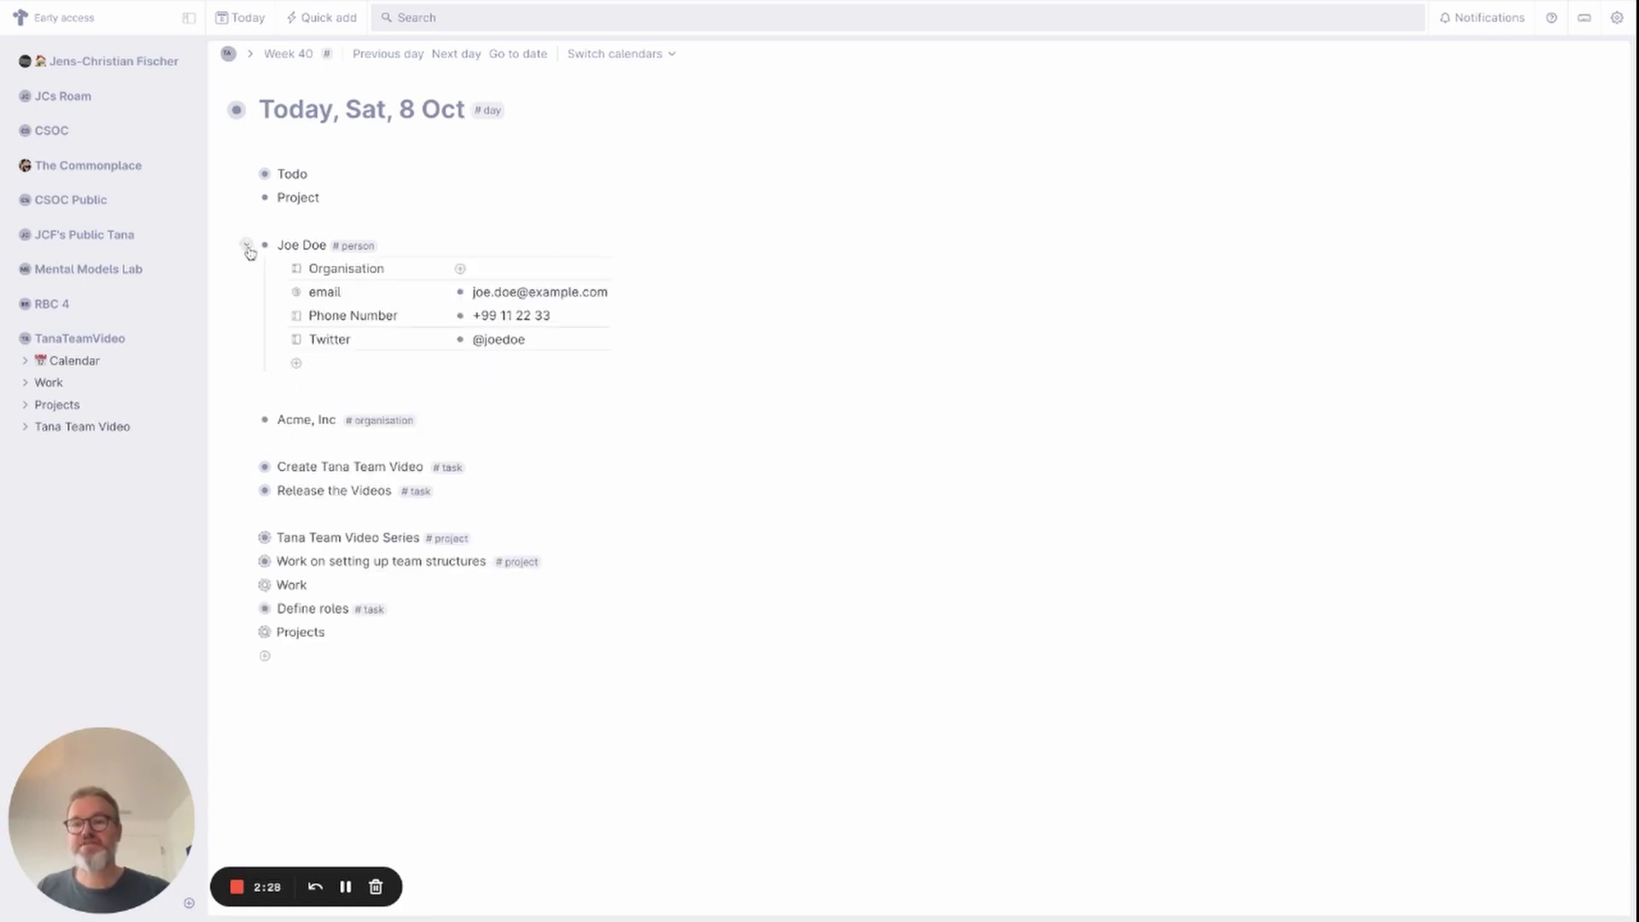
click(479, 272)
click(599, 269)
click(524, 296)
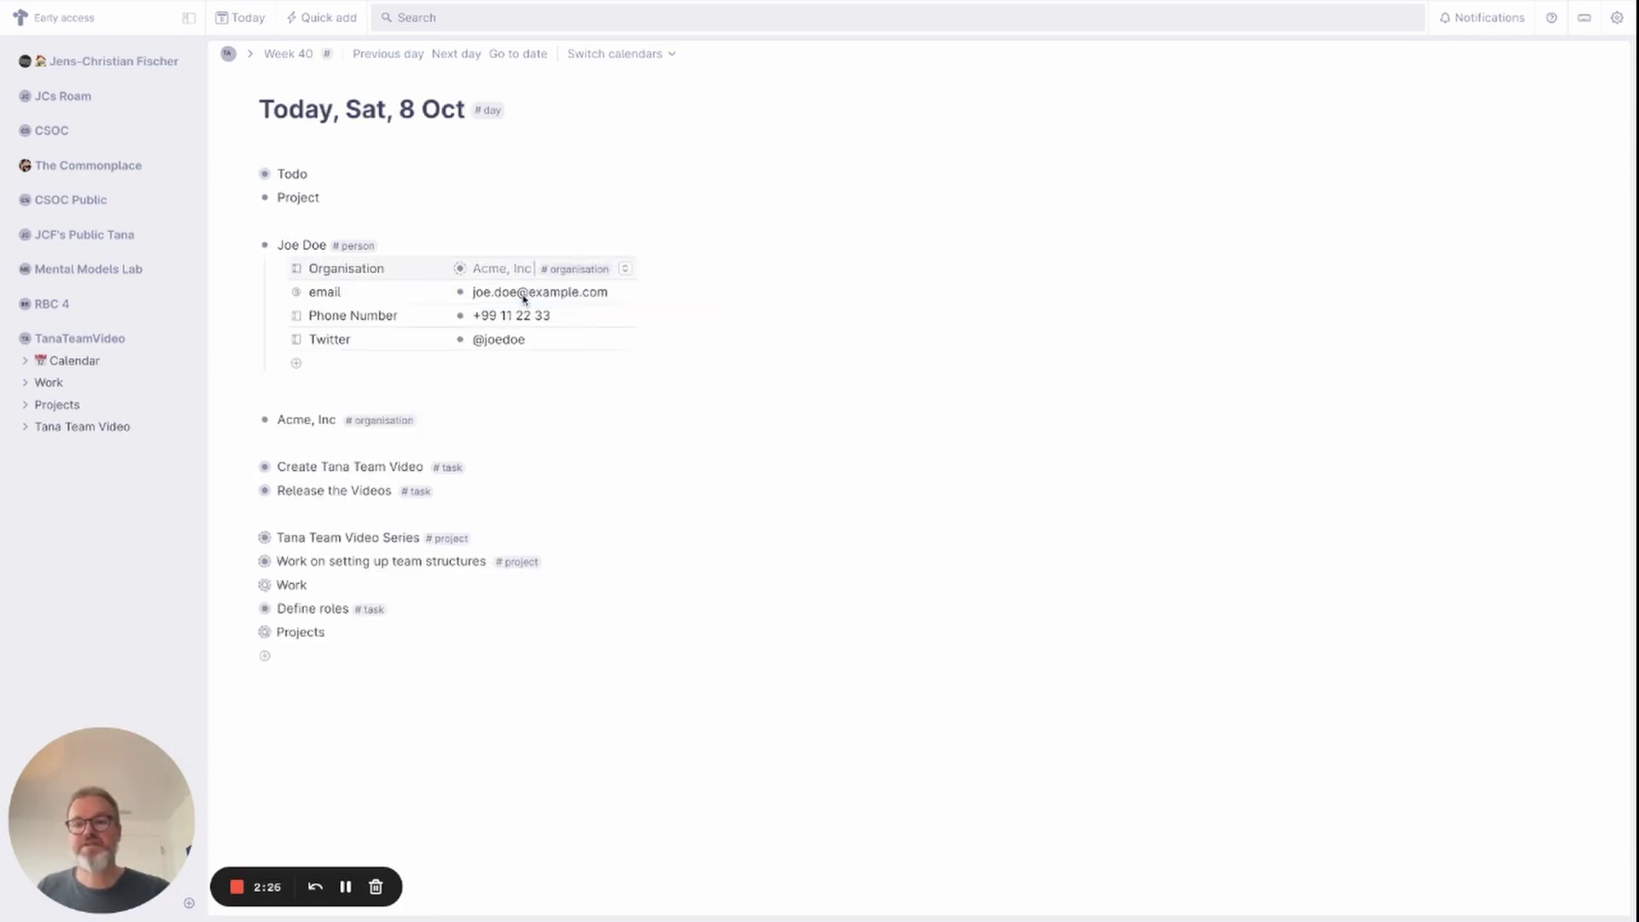
click(280, 392)
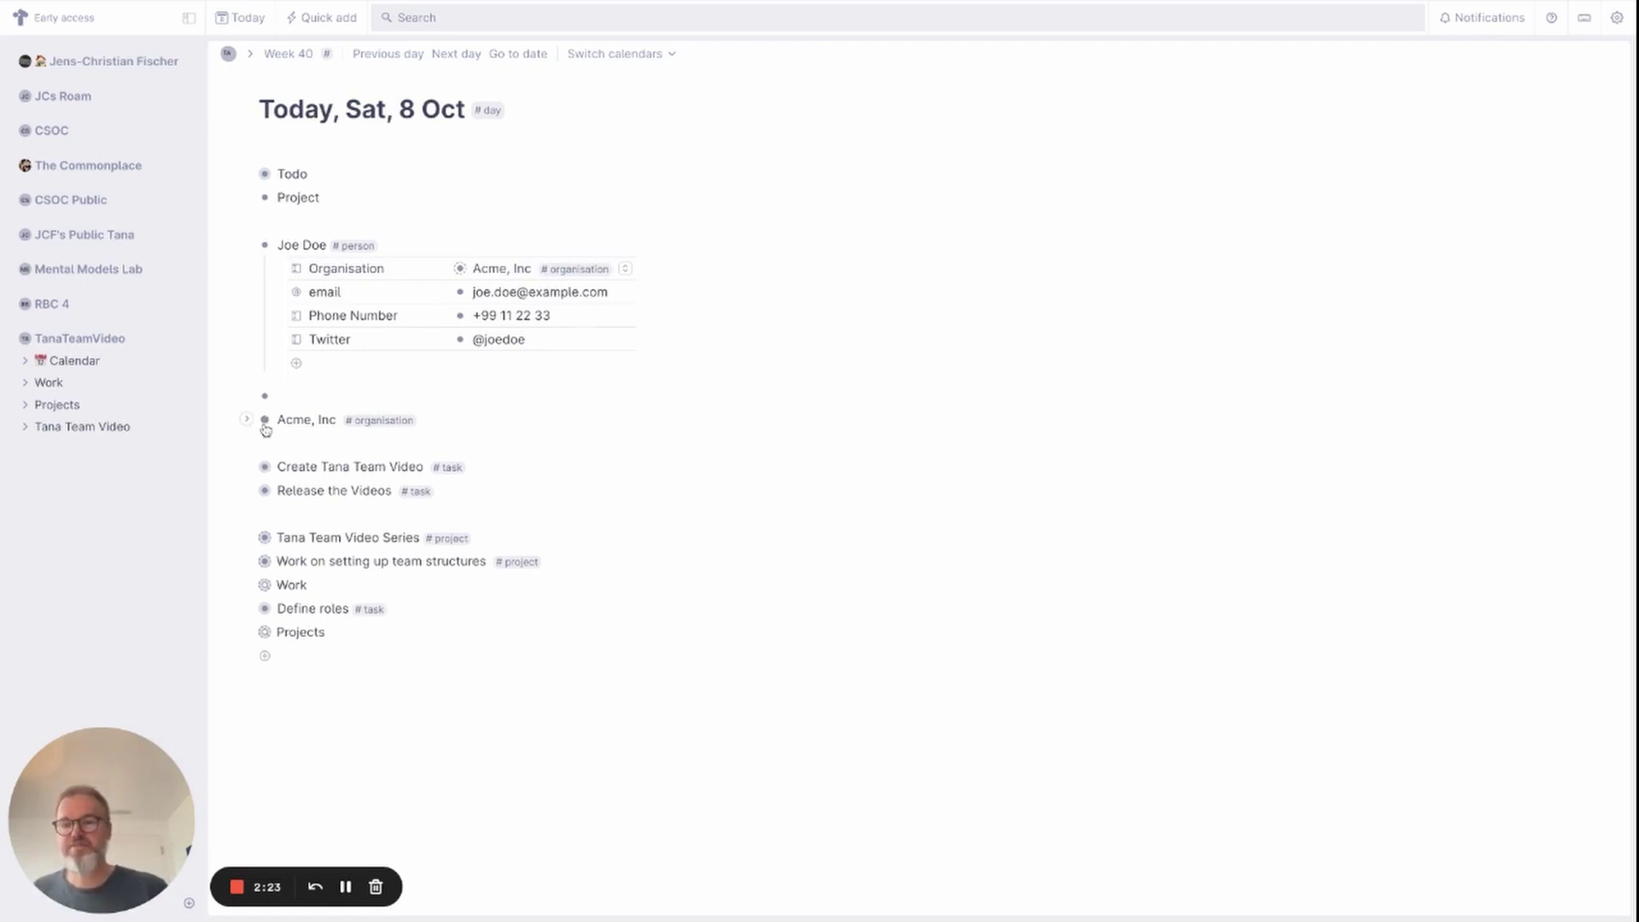
Reopen the organisation tag's configuration below its URL field.
click(400, 426)
click(345, 554)
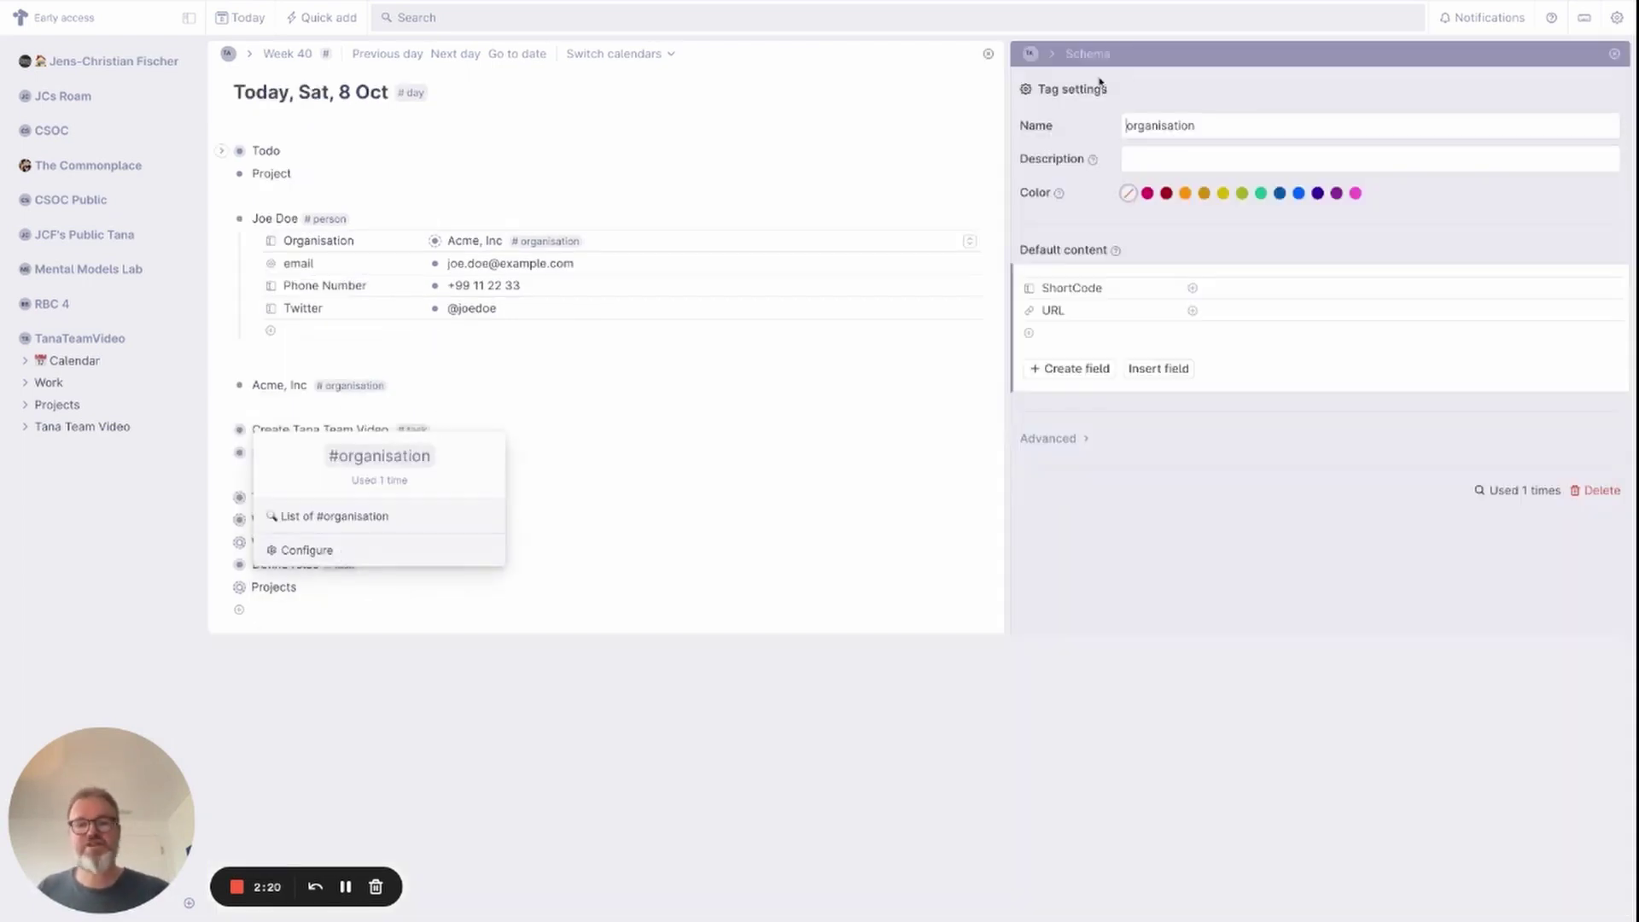
click(1043, 333)
text(>)
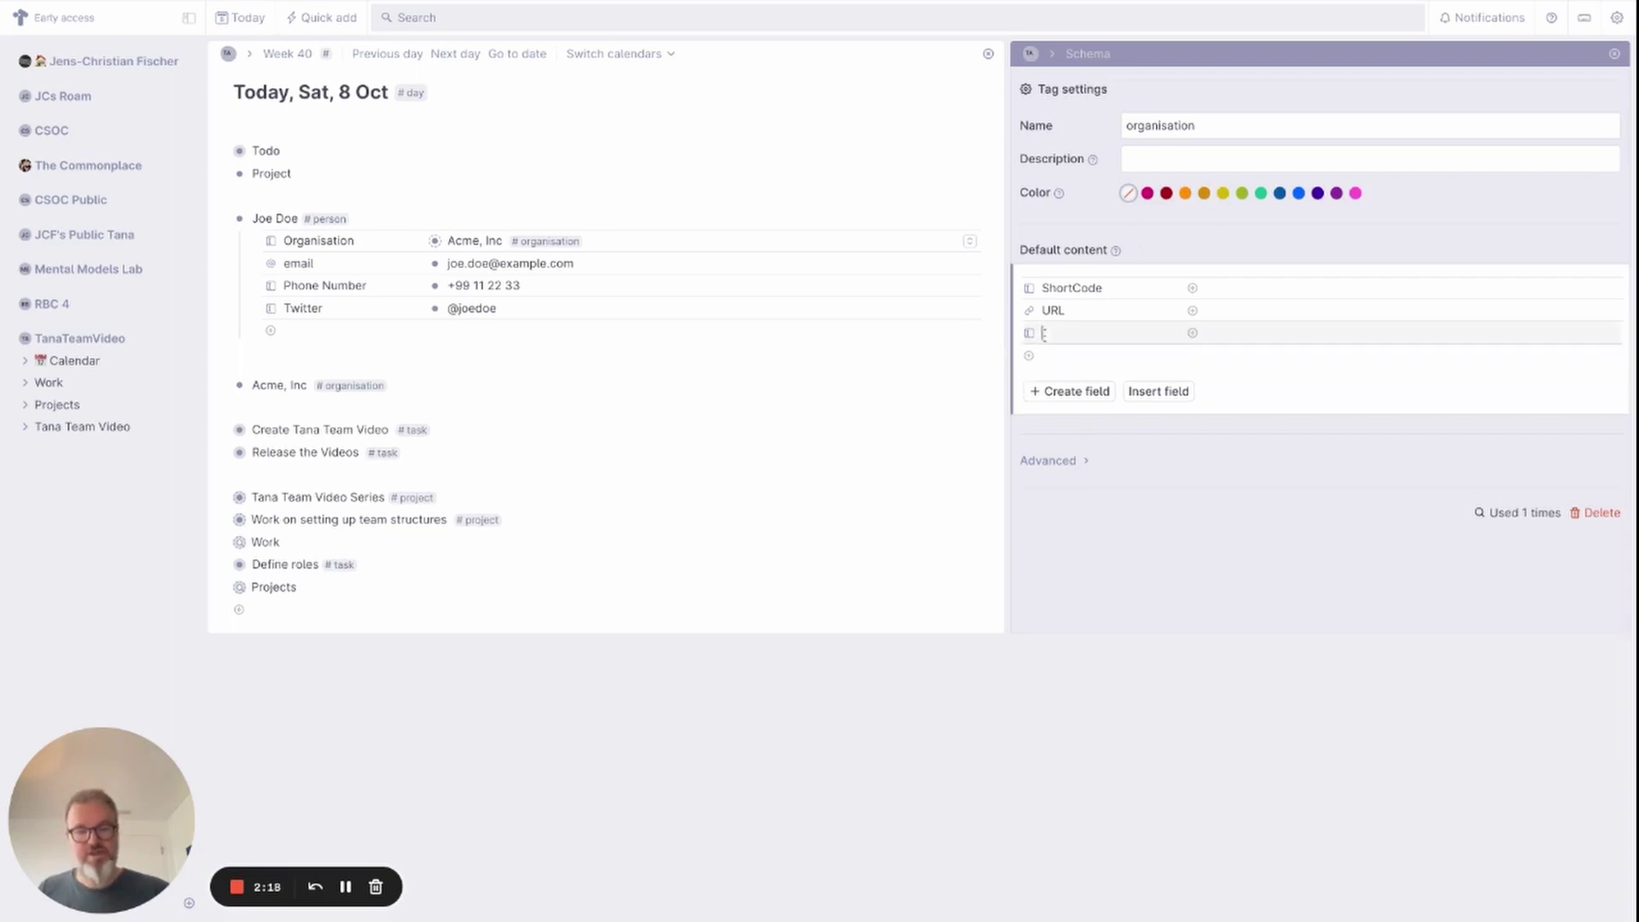
key(BackSpace)
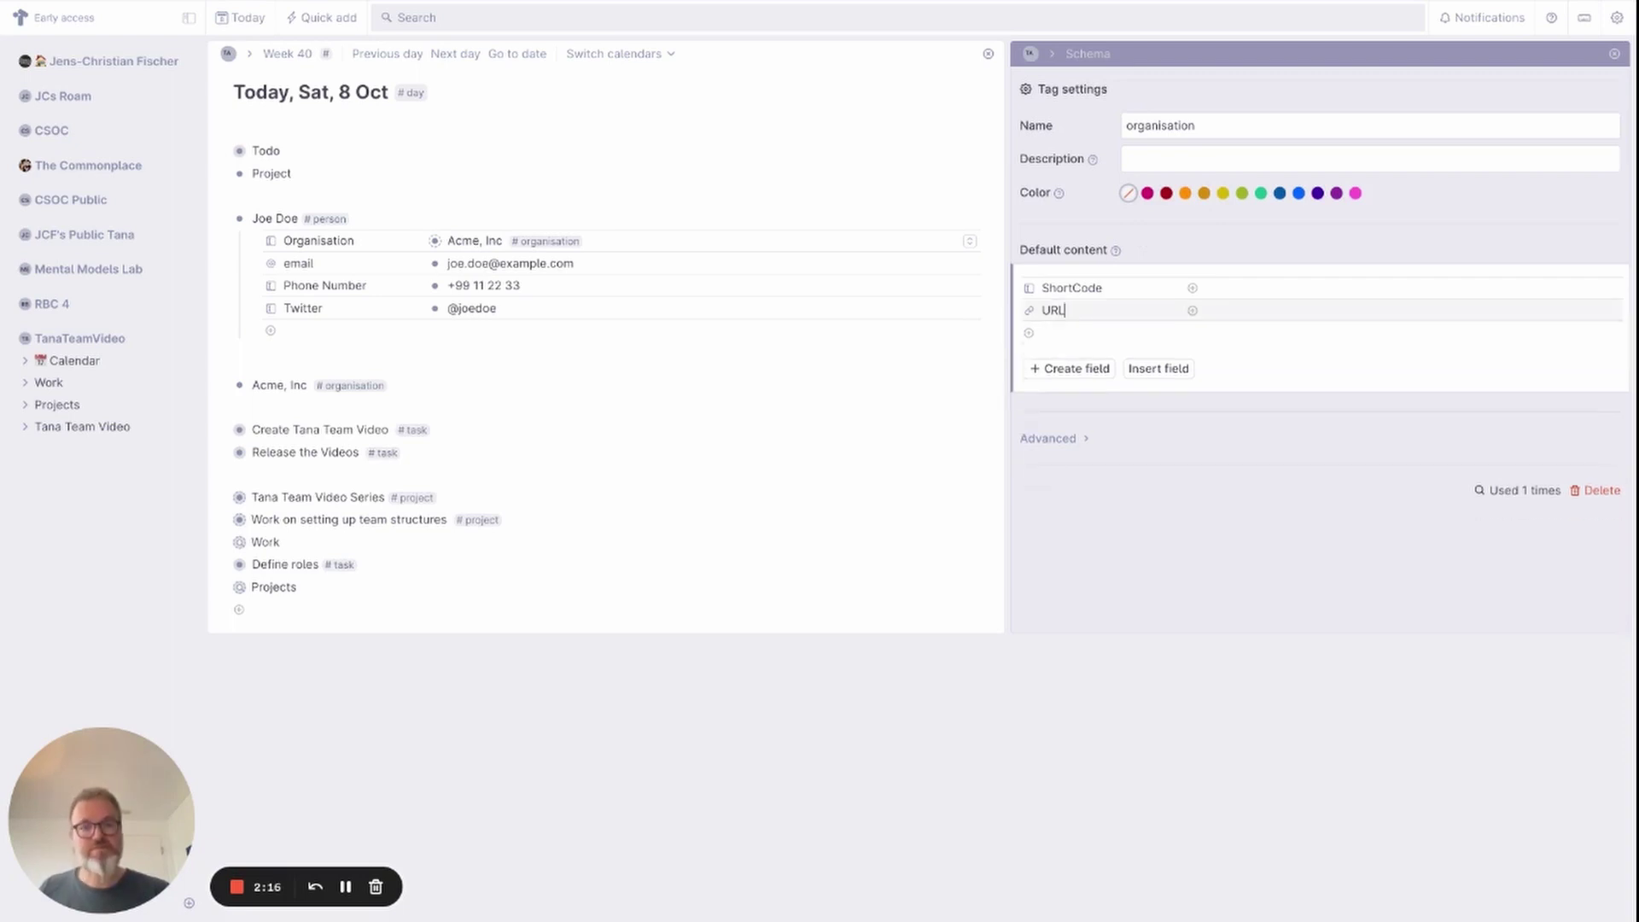
Add a search node for items tagged #person to the organisation tag's default content and run it.
click(1043, 333)
text(?)
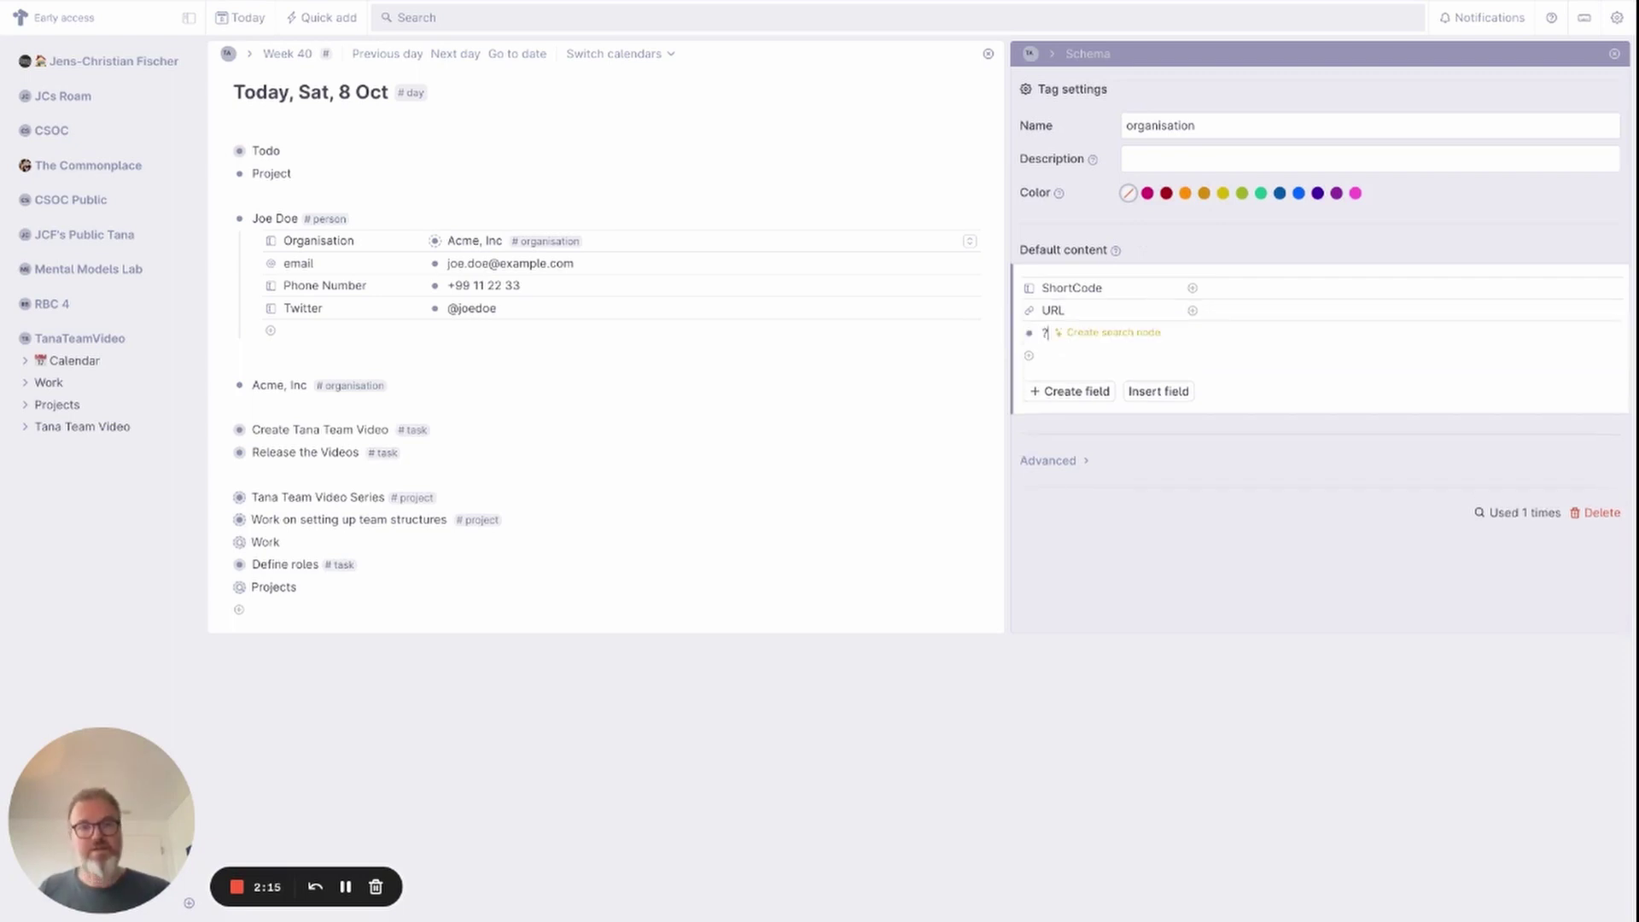
click(1112, 338)
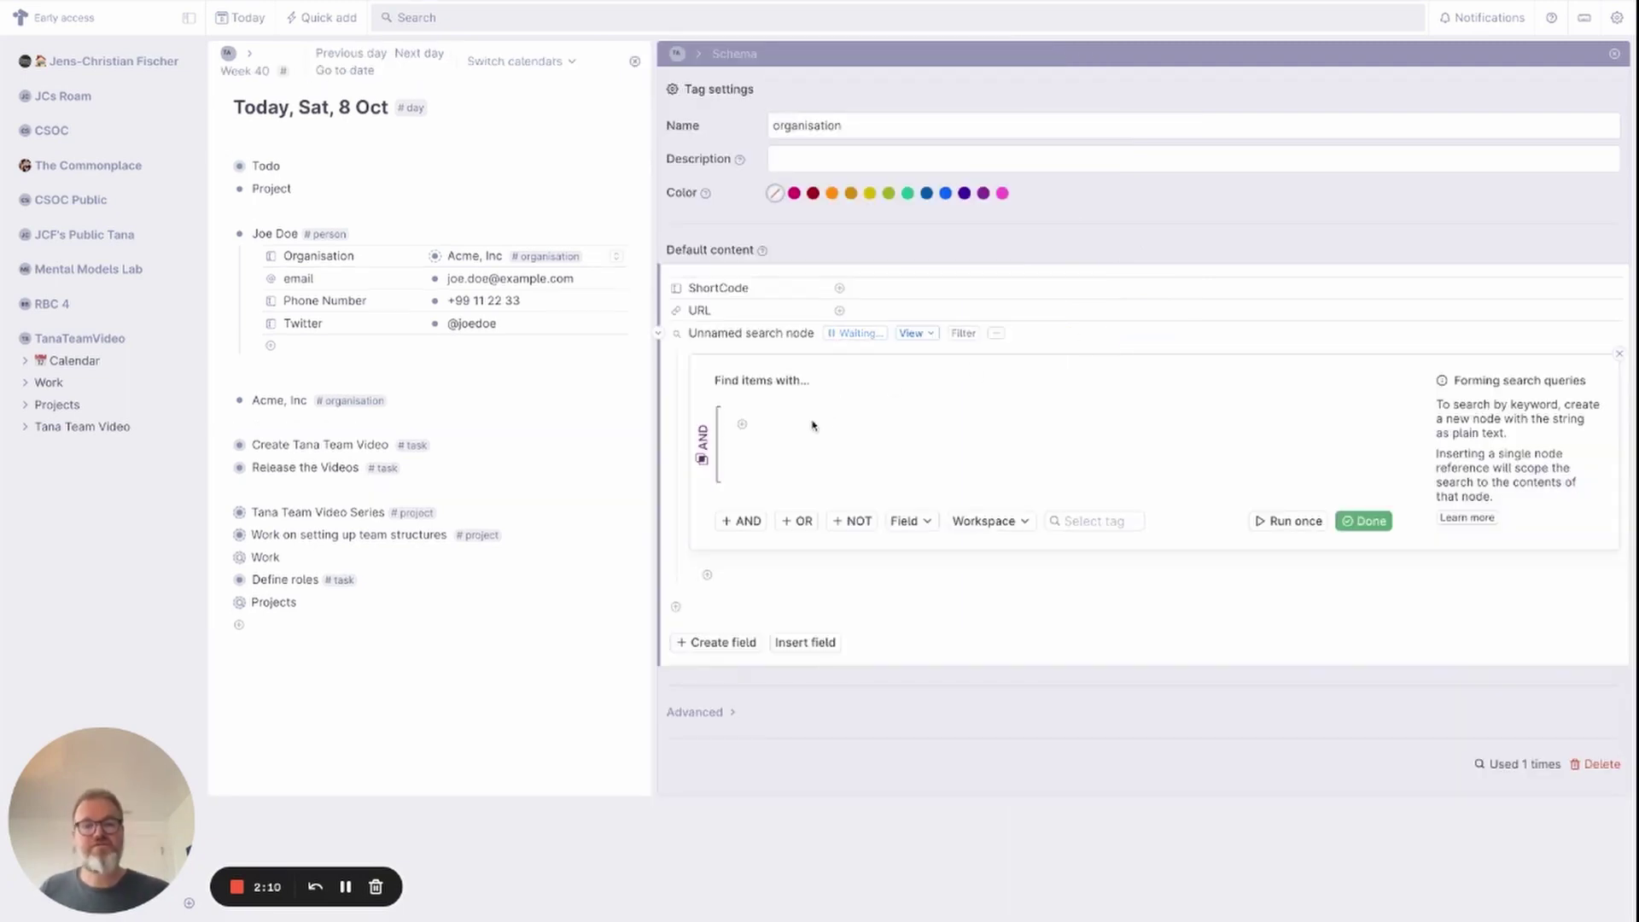
click(1074, 521)
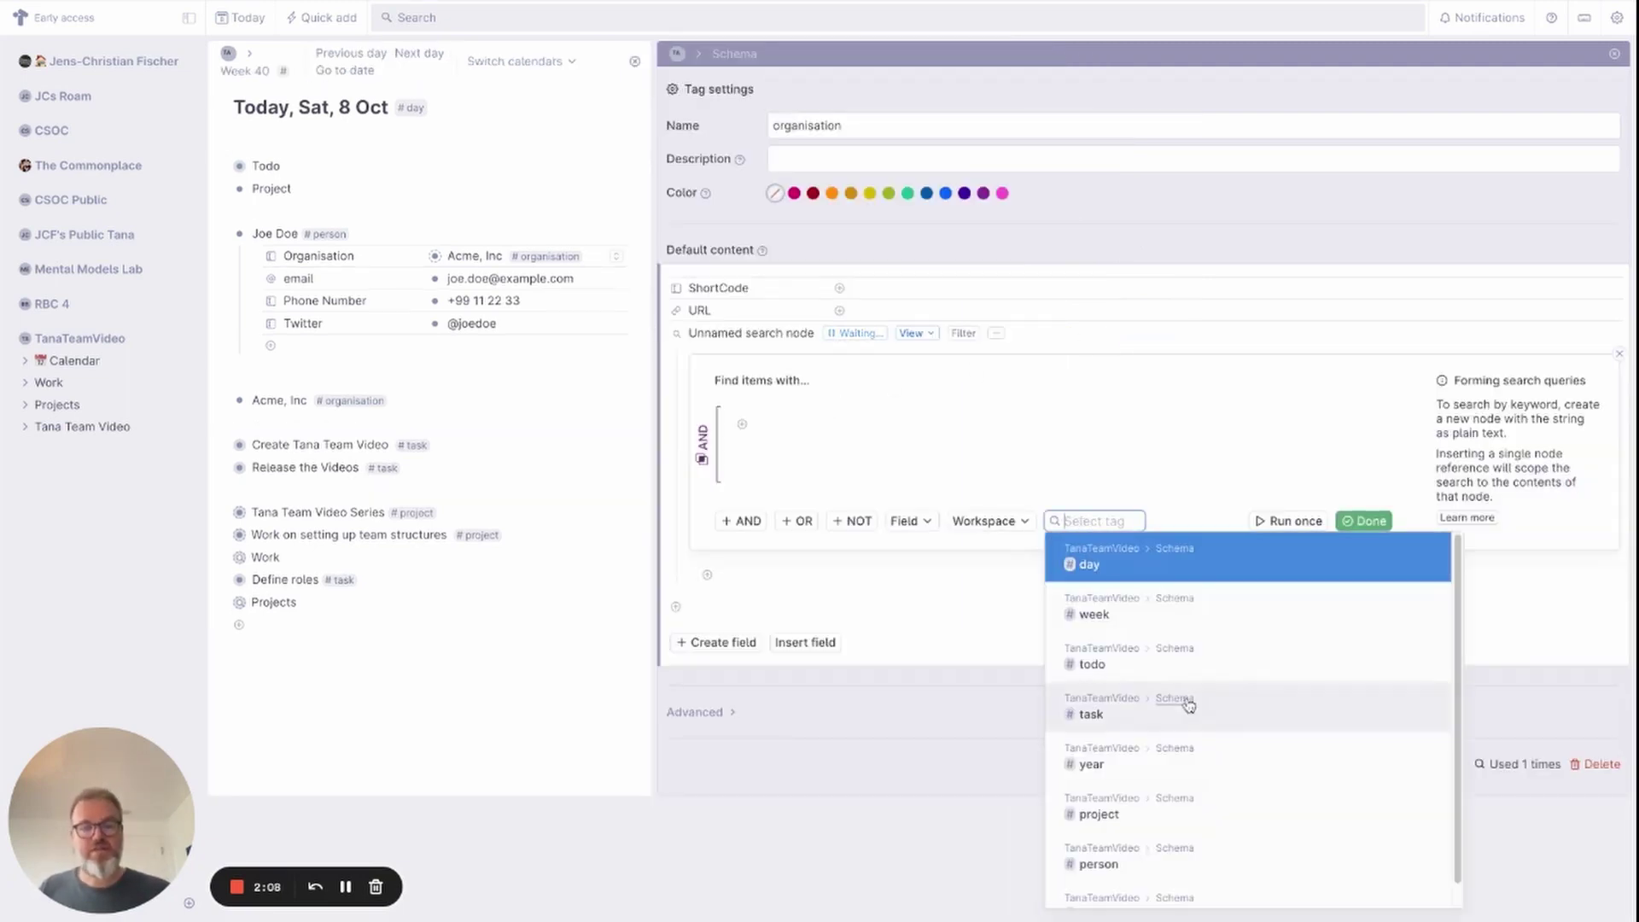
click(1153, 860)
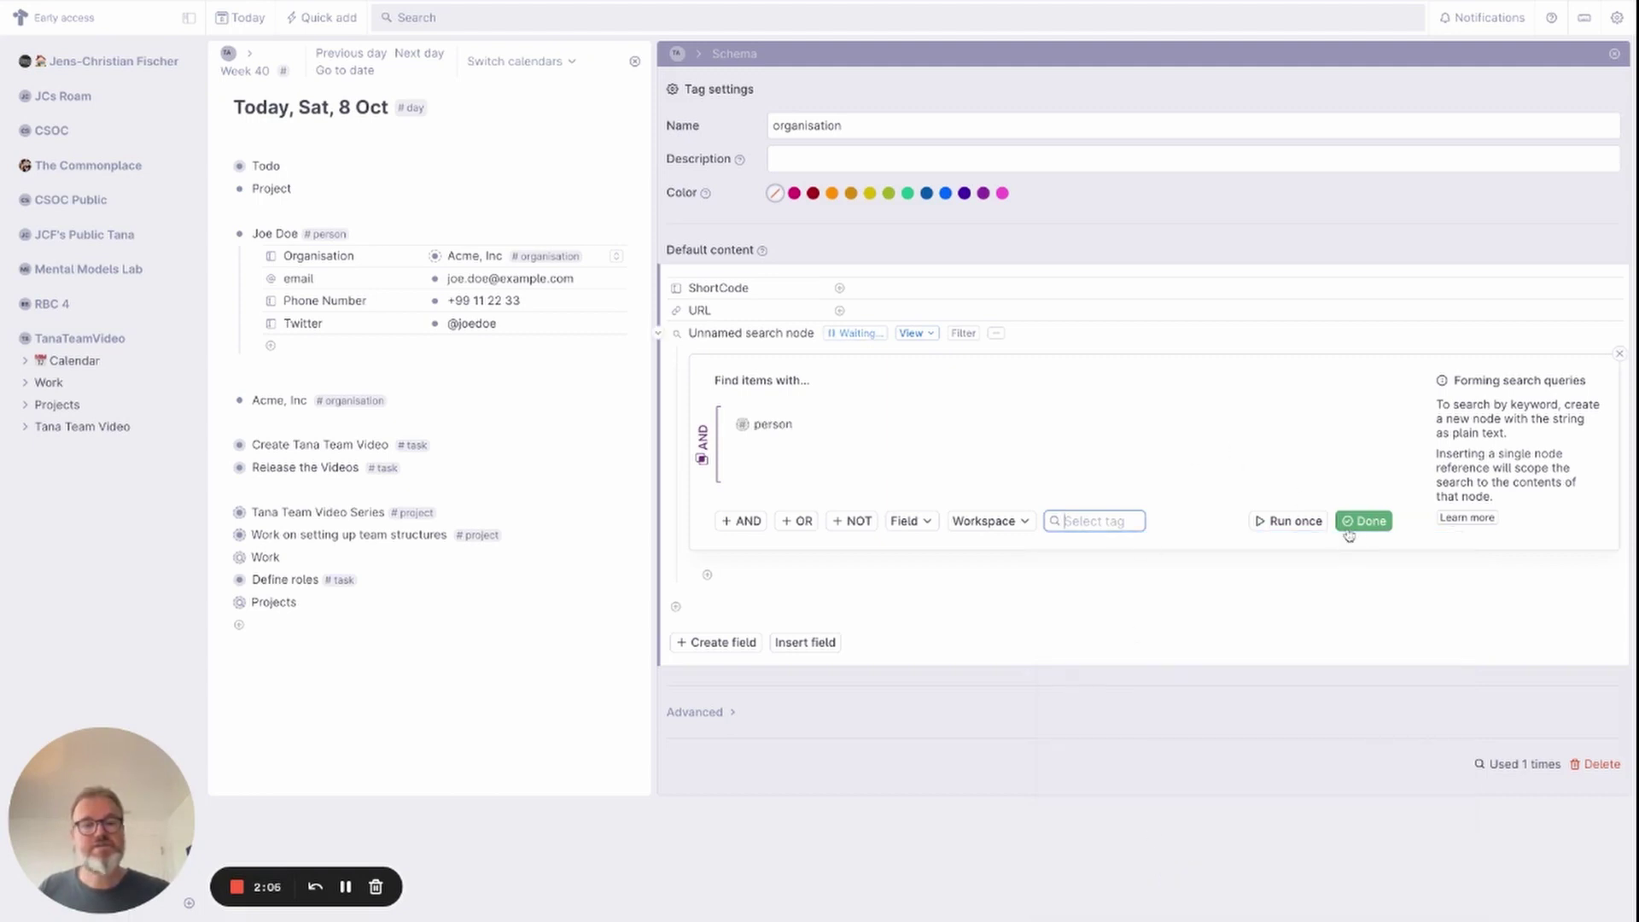
click(1288, 520)
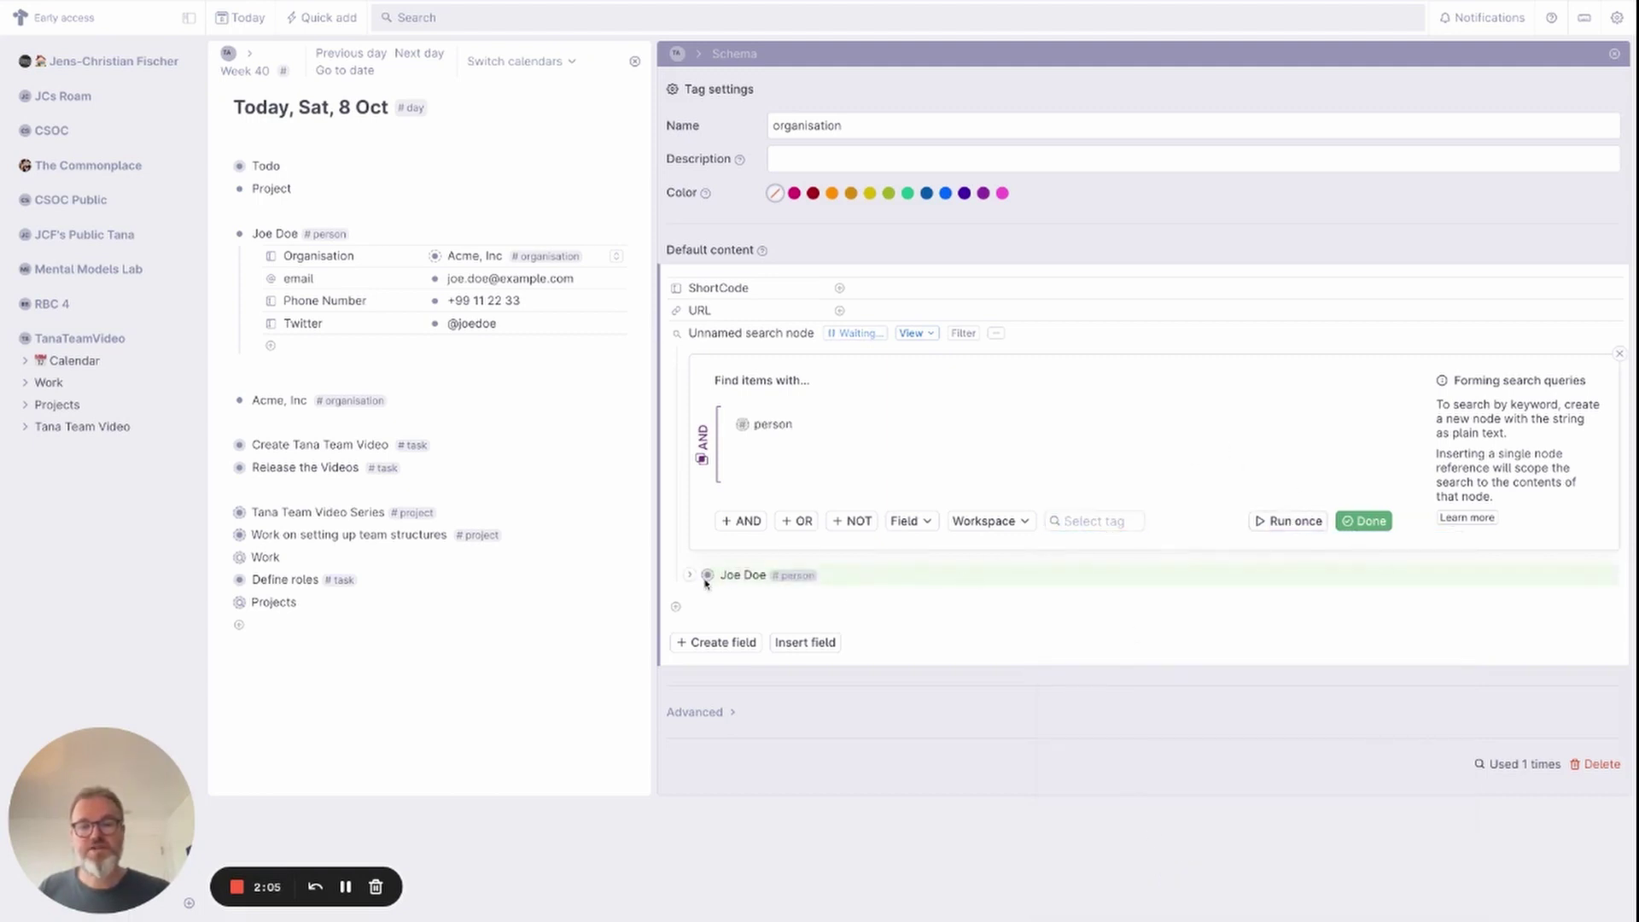
Show the search results as a table and hide the Organisation column.
click(911, 333)
click(935, 377)
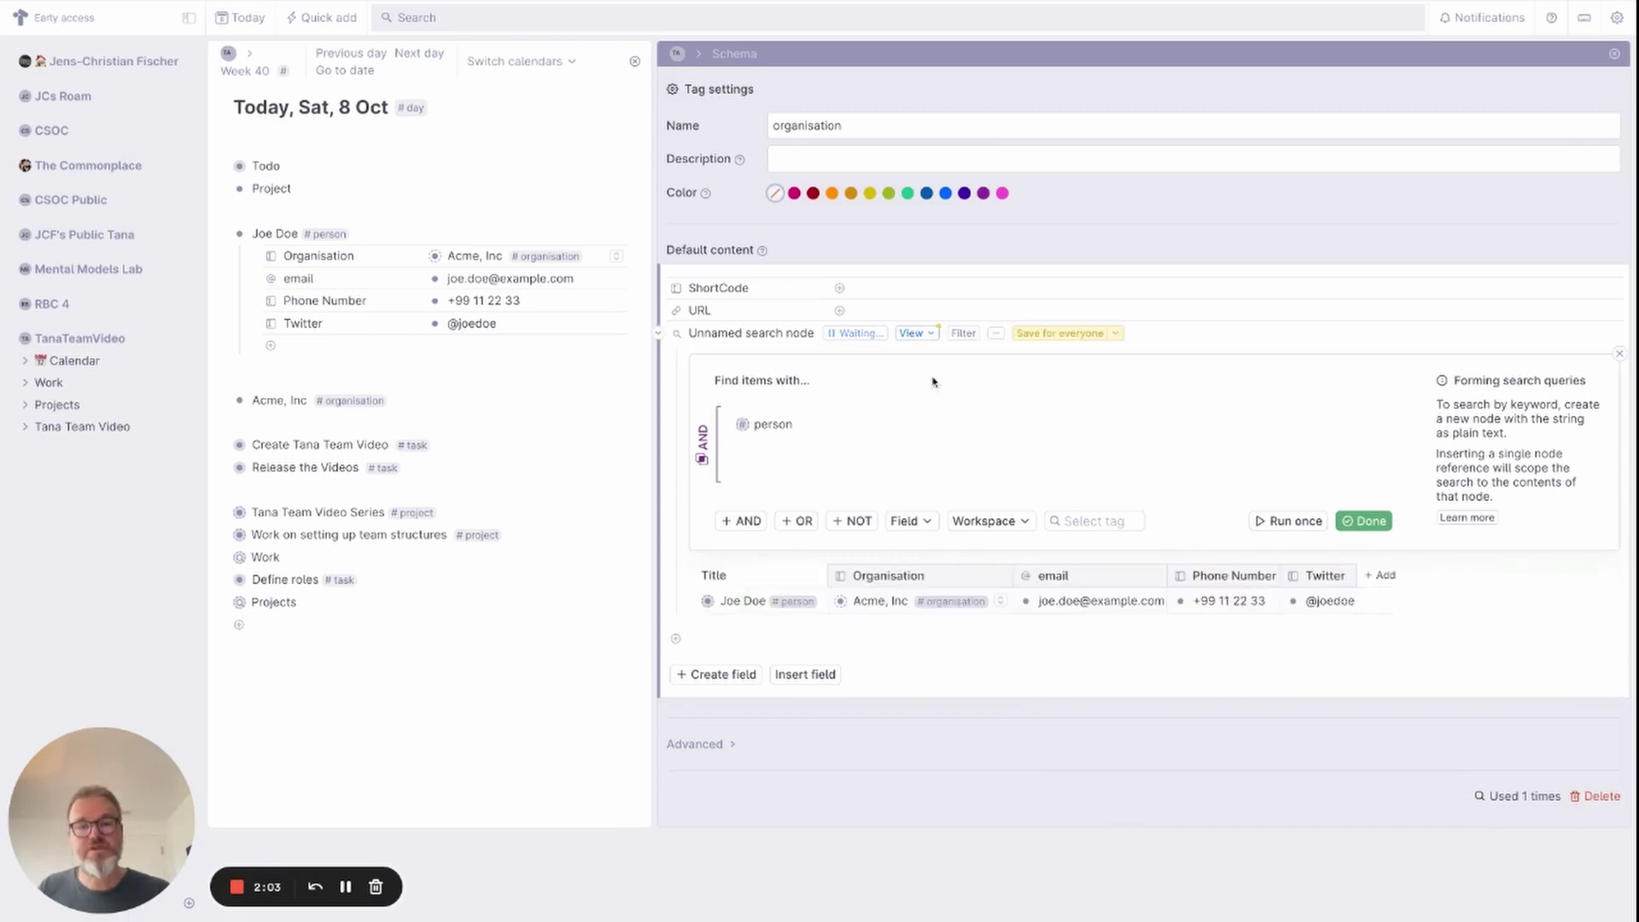
click(940, 581)
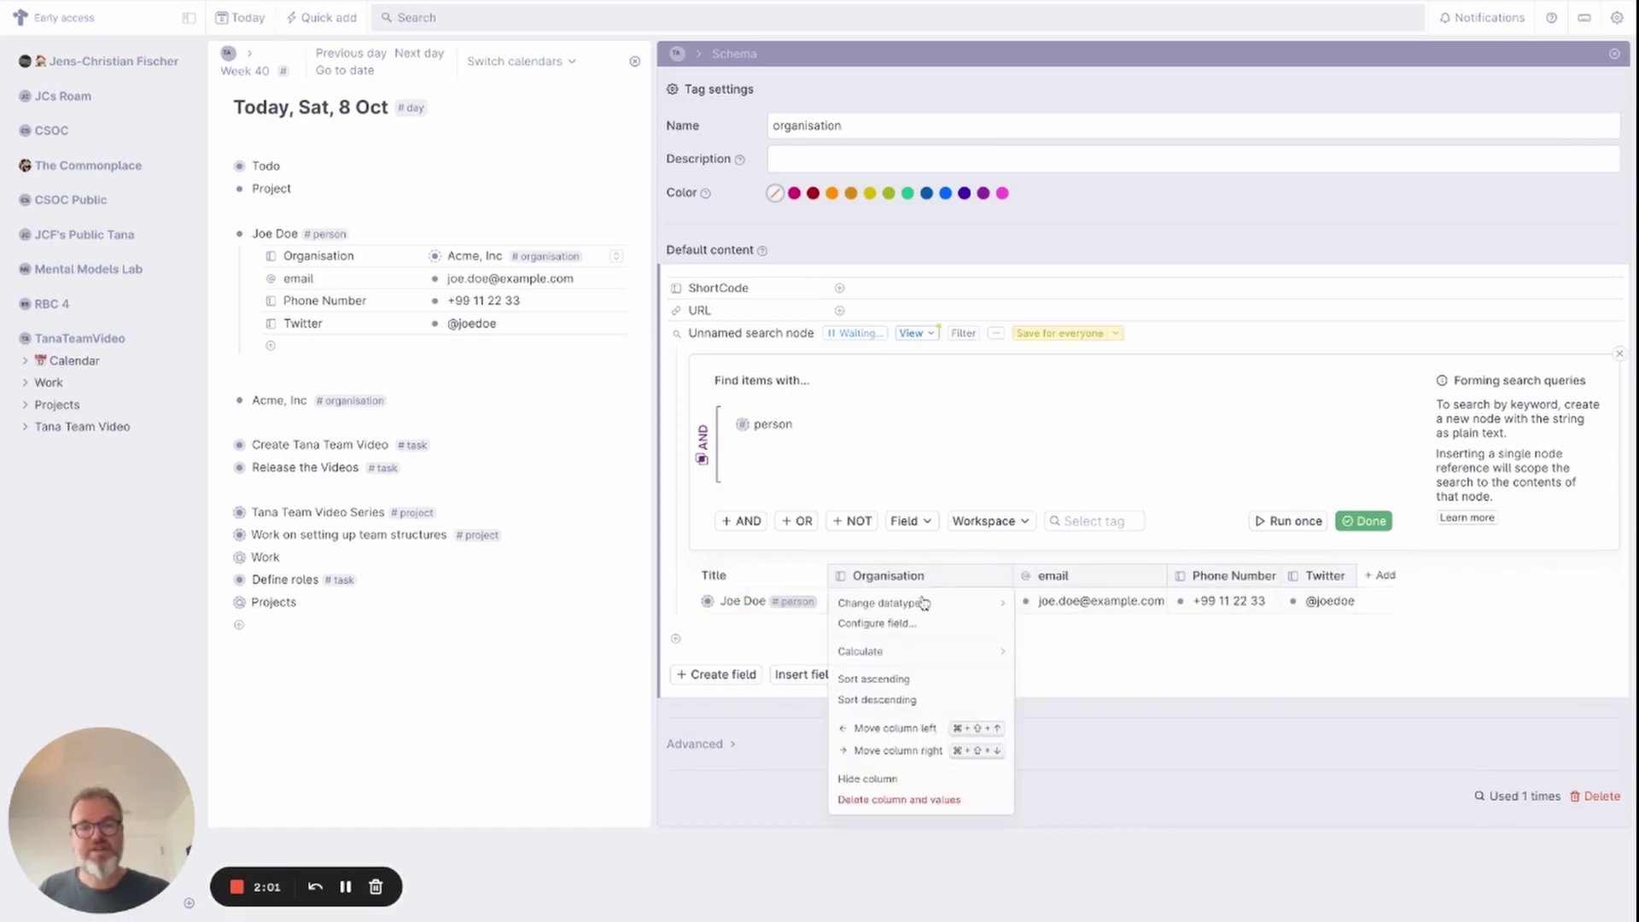
click(908, 780)
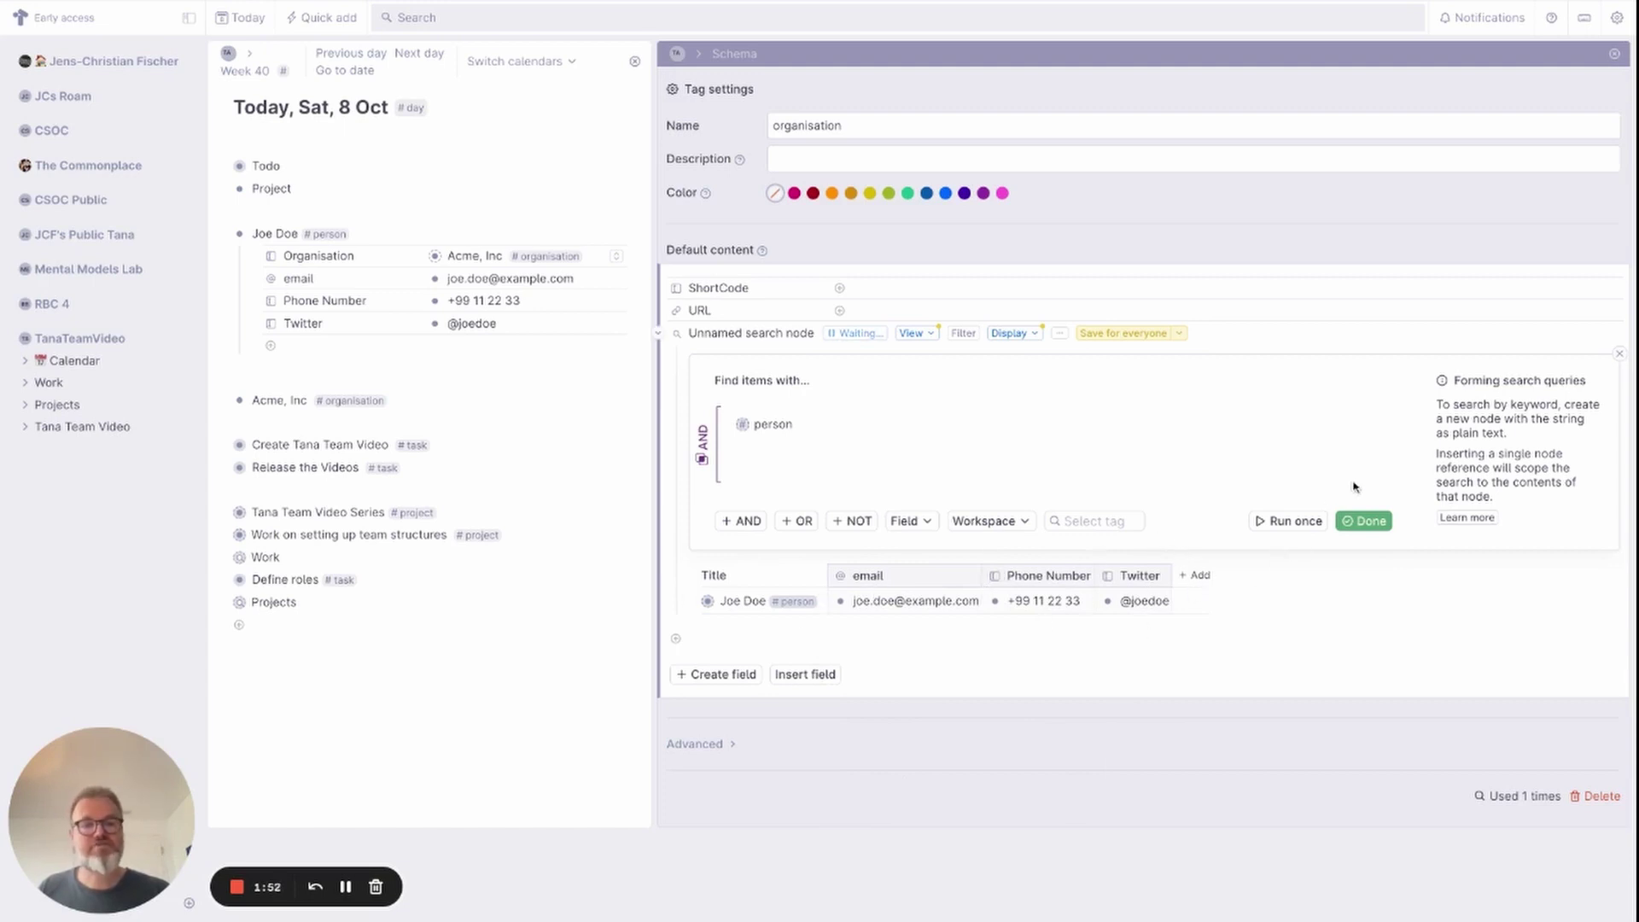
Save the view for everyone and add the query condition Organisation = PARENT.
click(1127, 333)
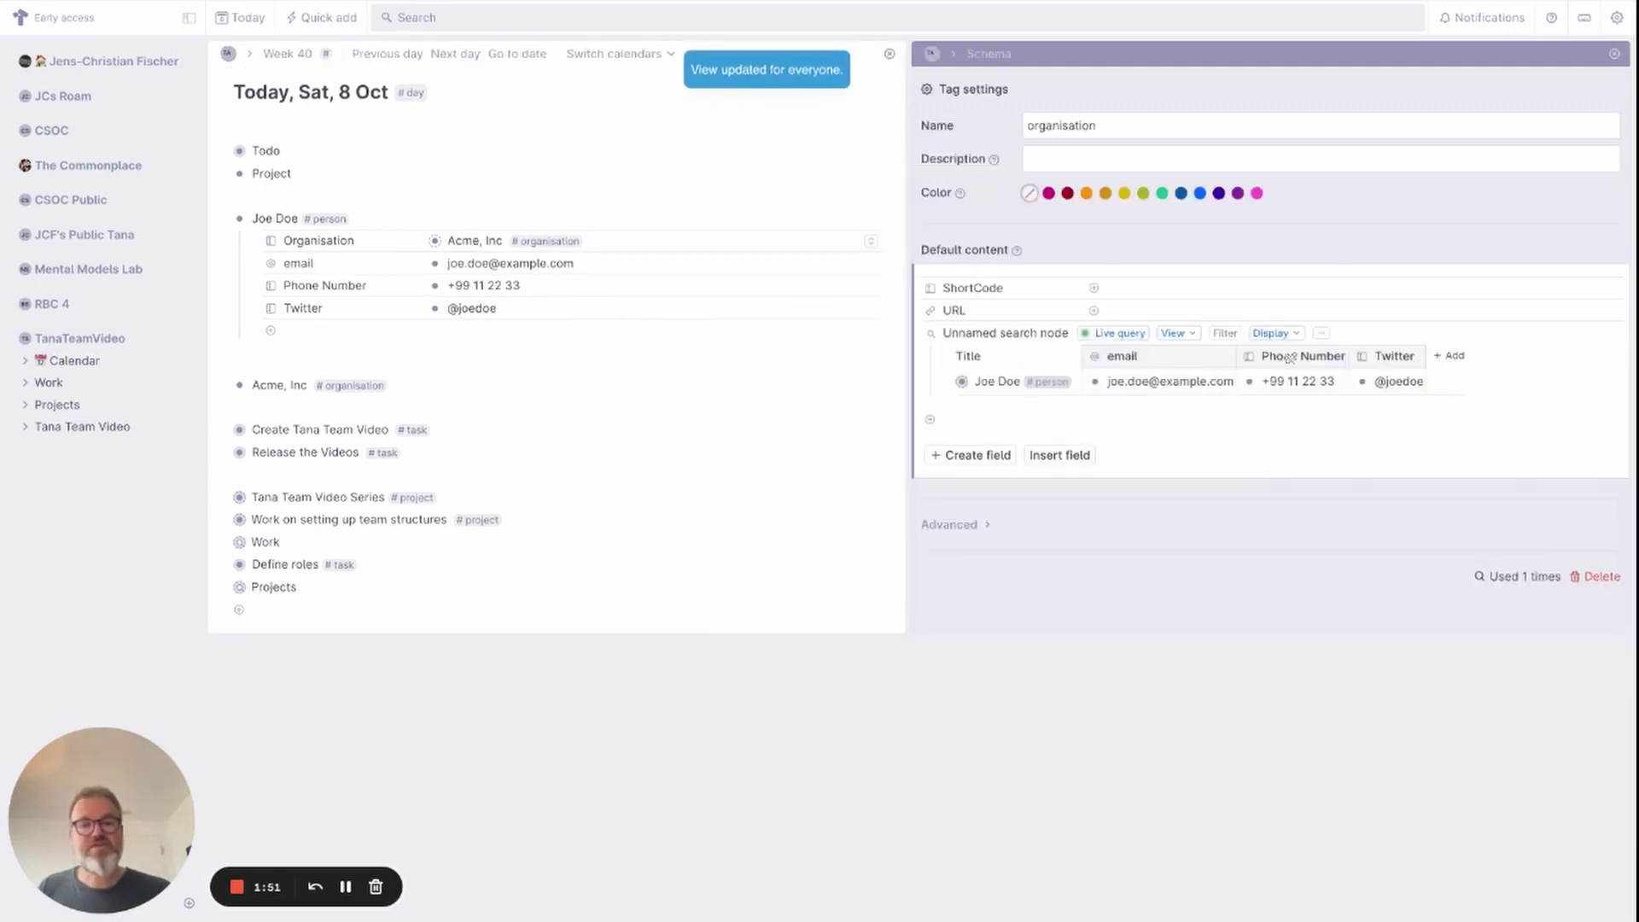
click(1117, 333)
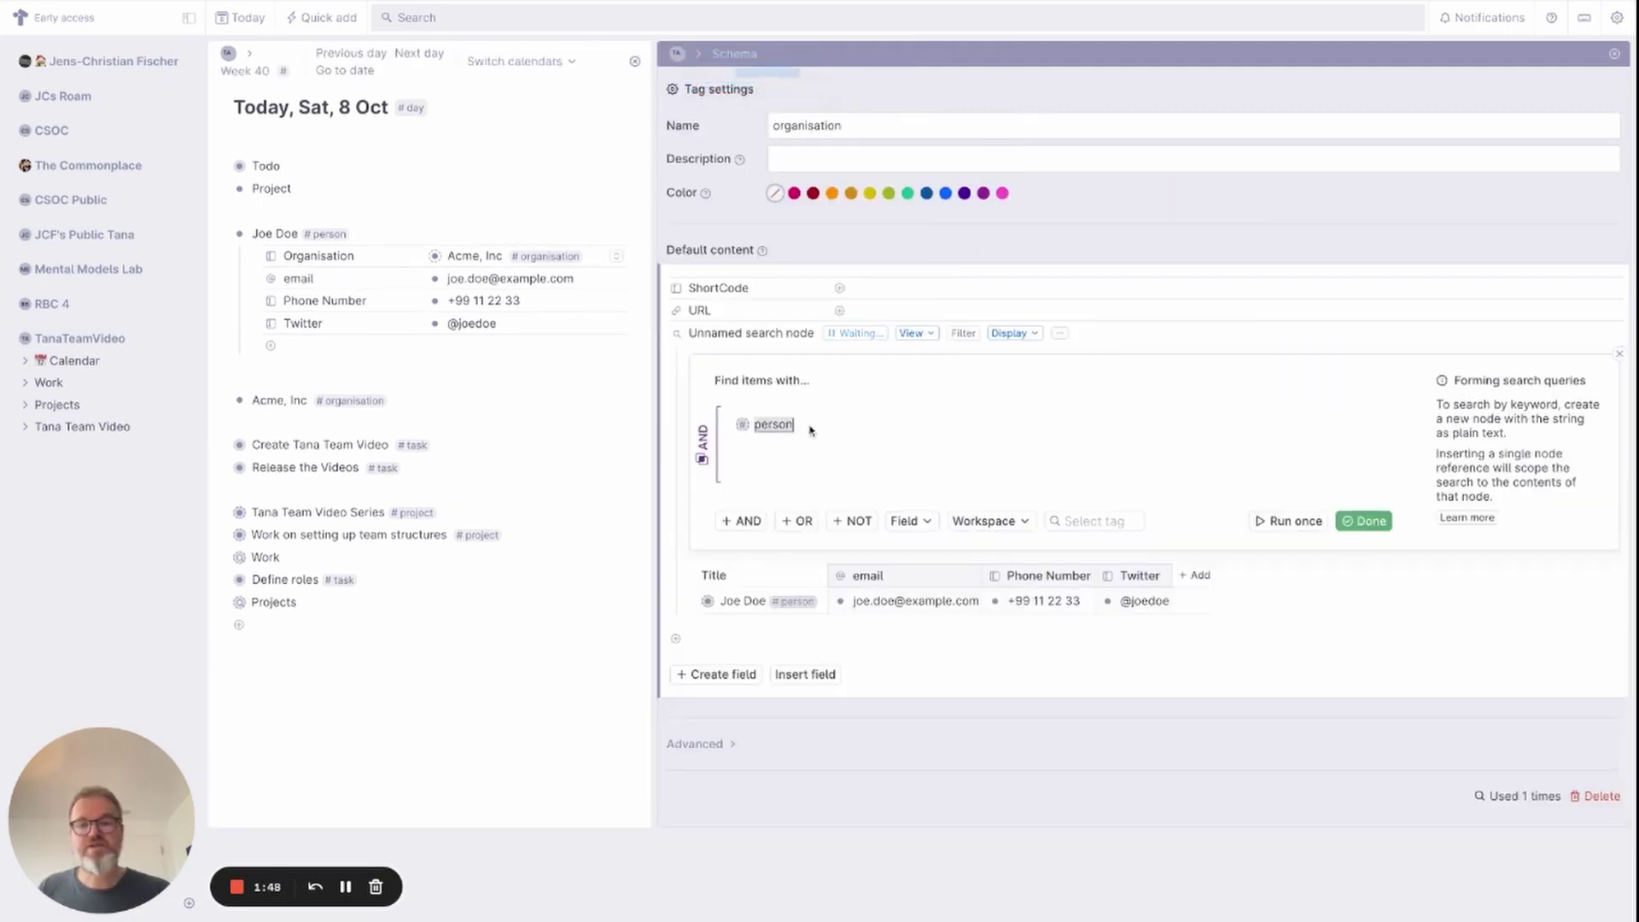
click(917, 526)
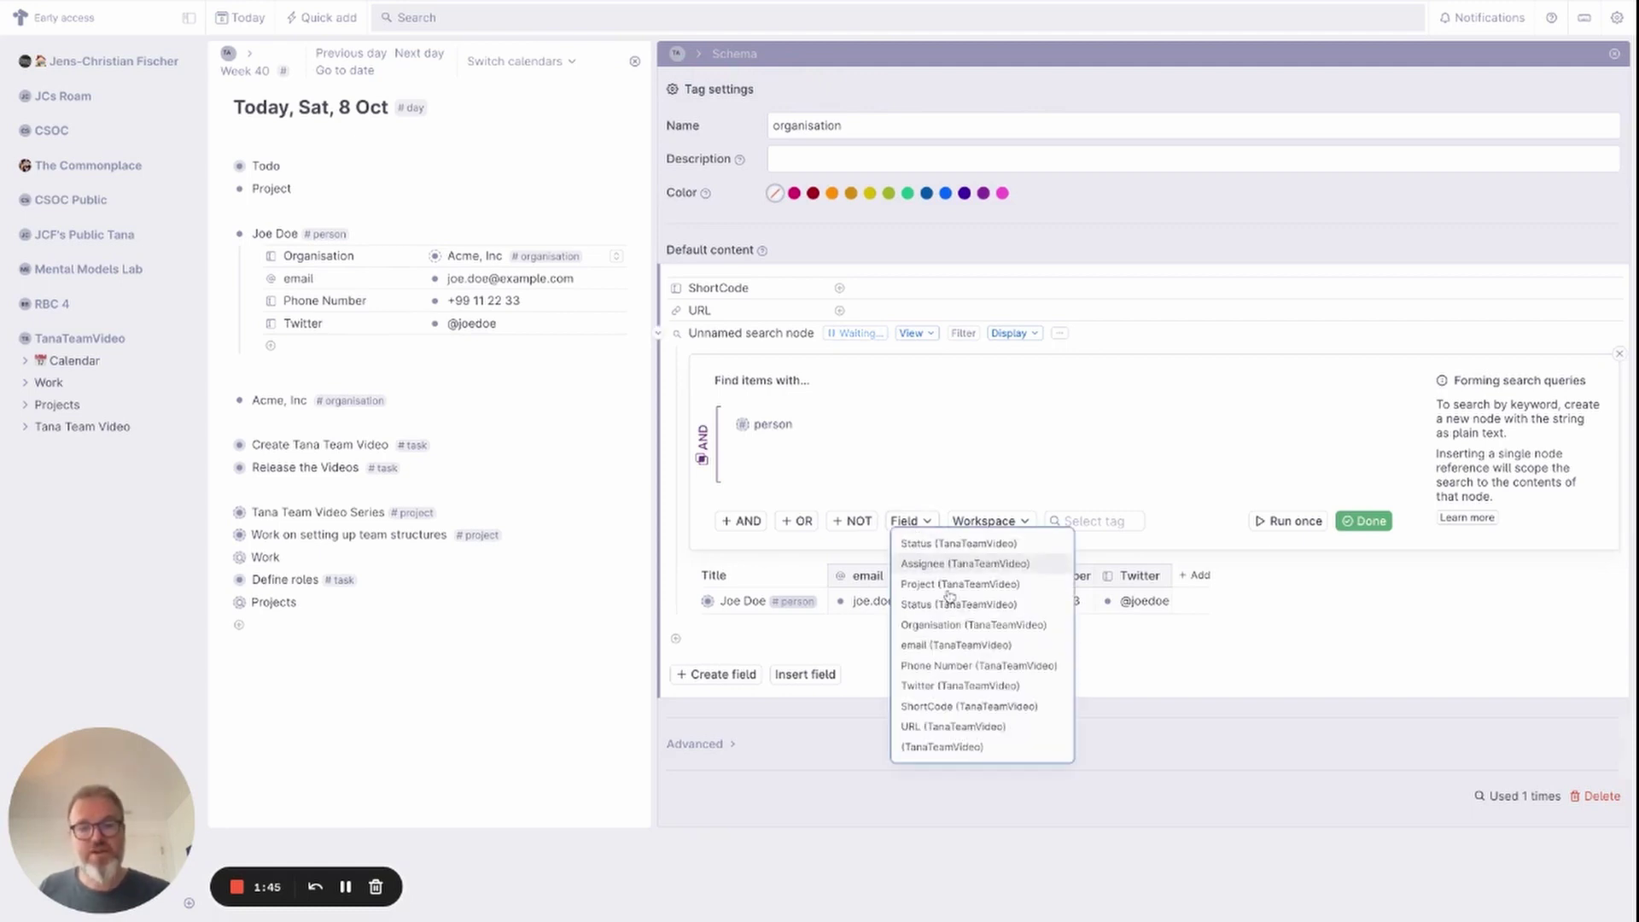
click(953, 624)
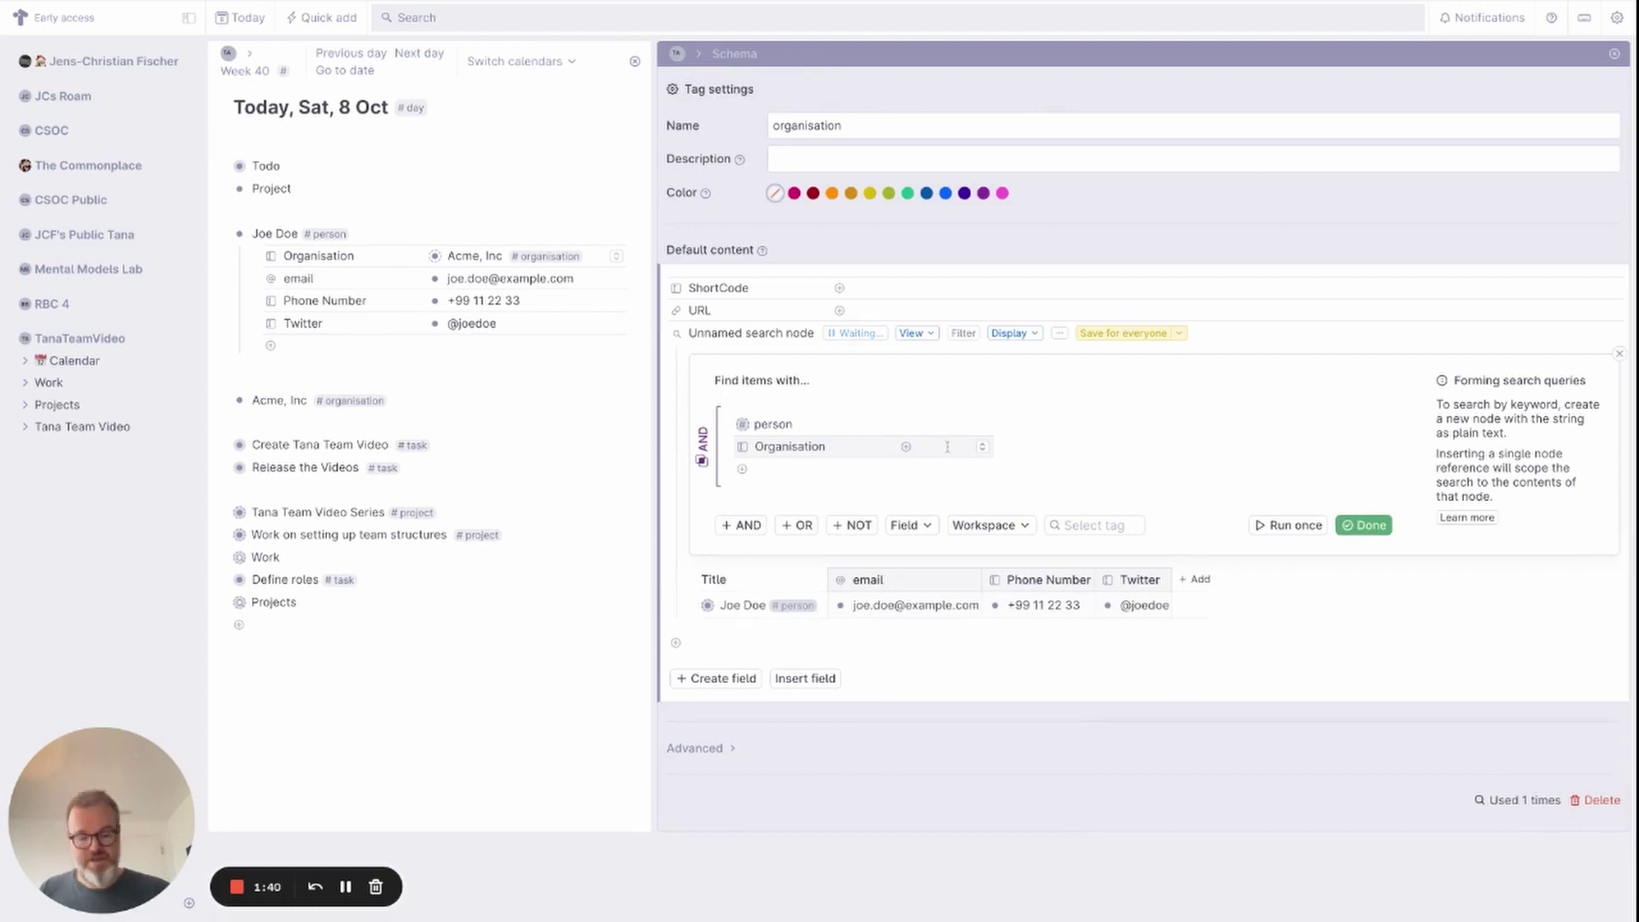
text(PARENT)
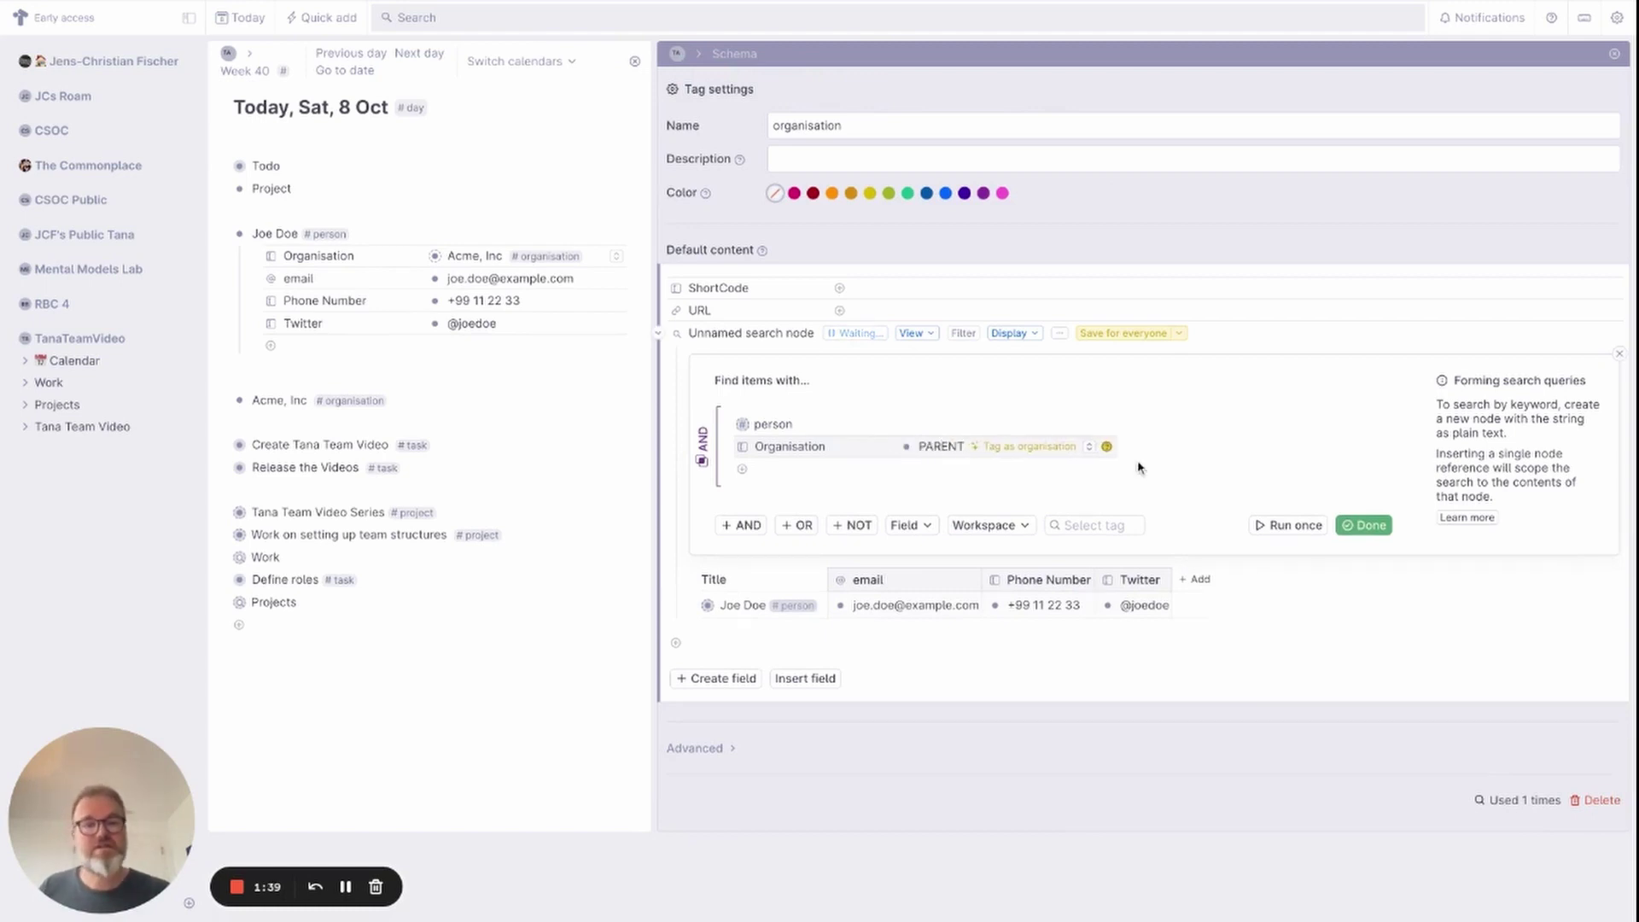
click(1371, 526)
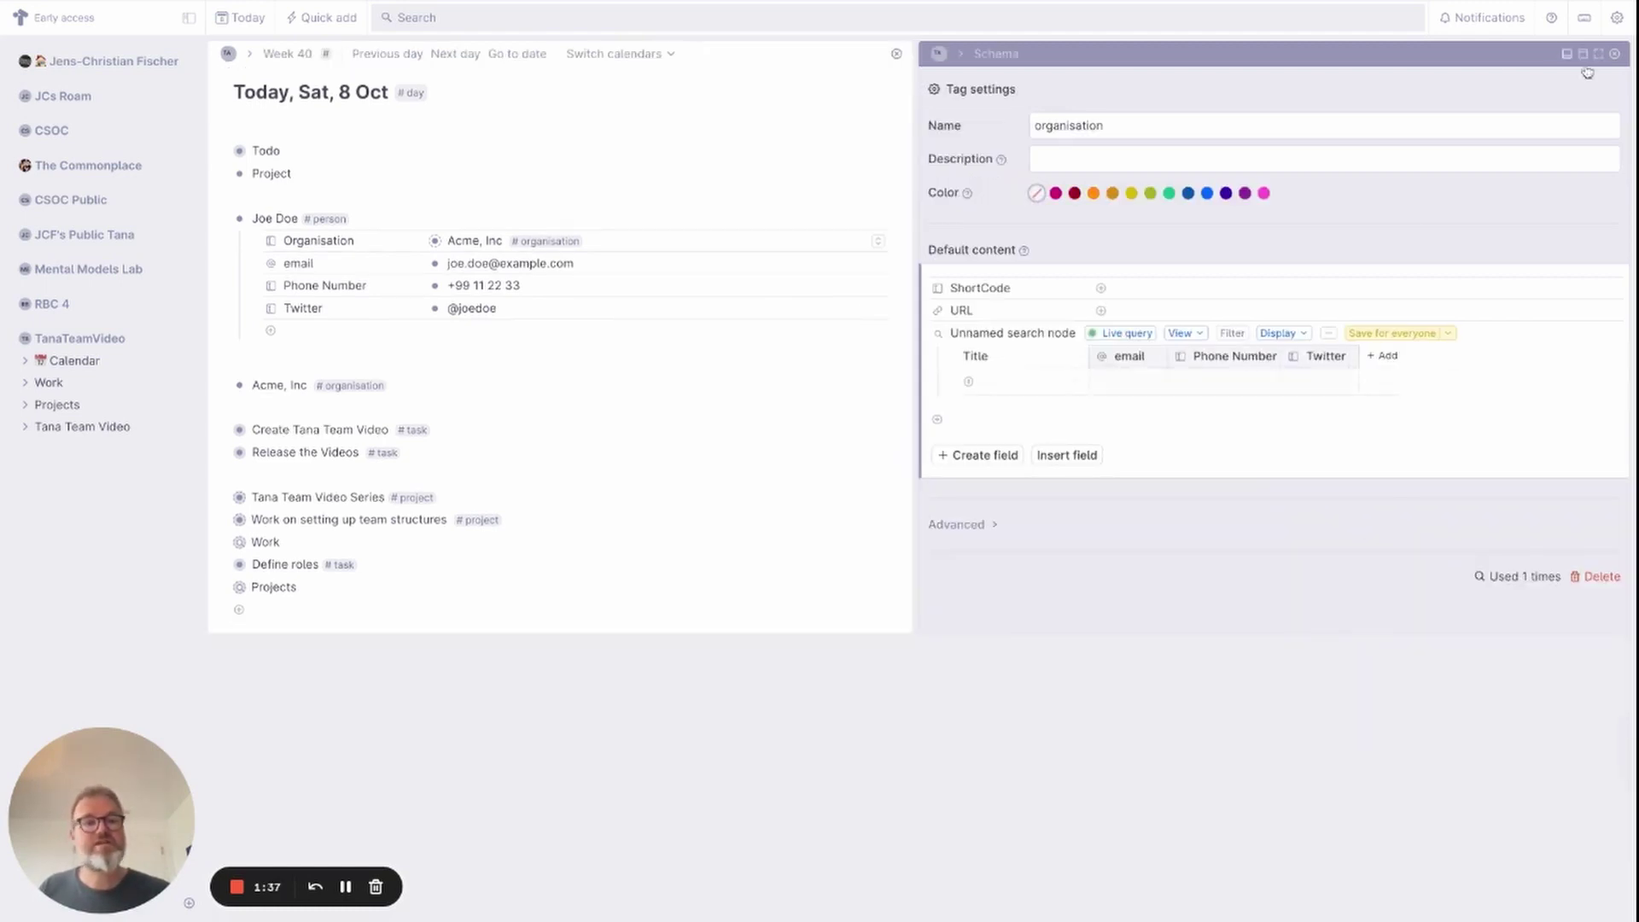
Rename the search node to a people-holding-hands emoji followed by 'Employees'.
triple_click(1009, 335)
text(:P)
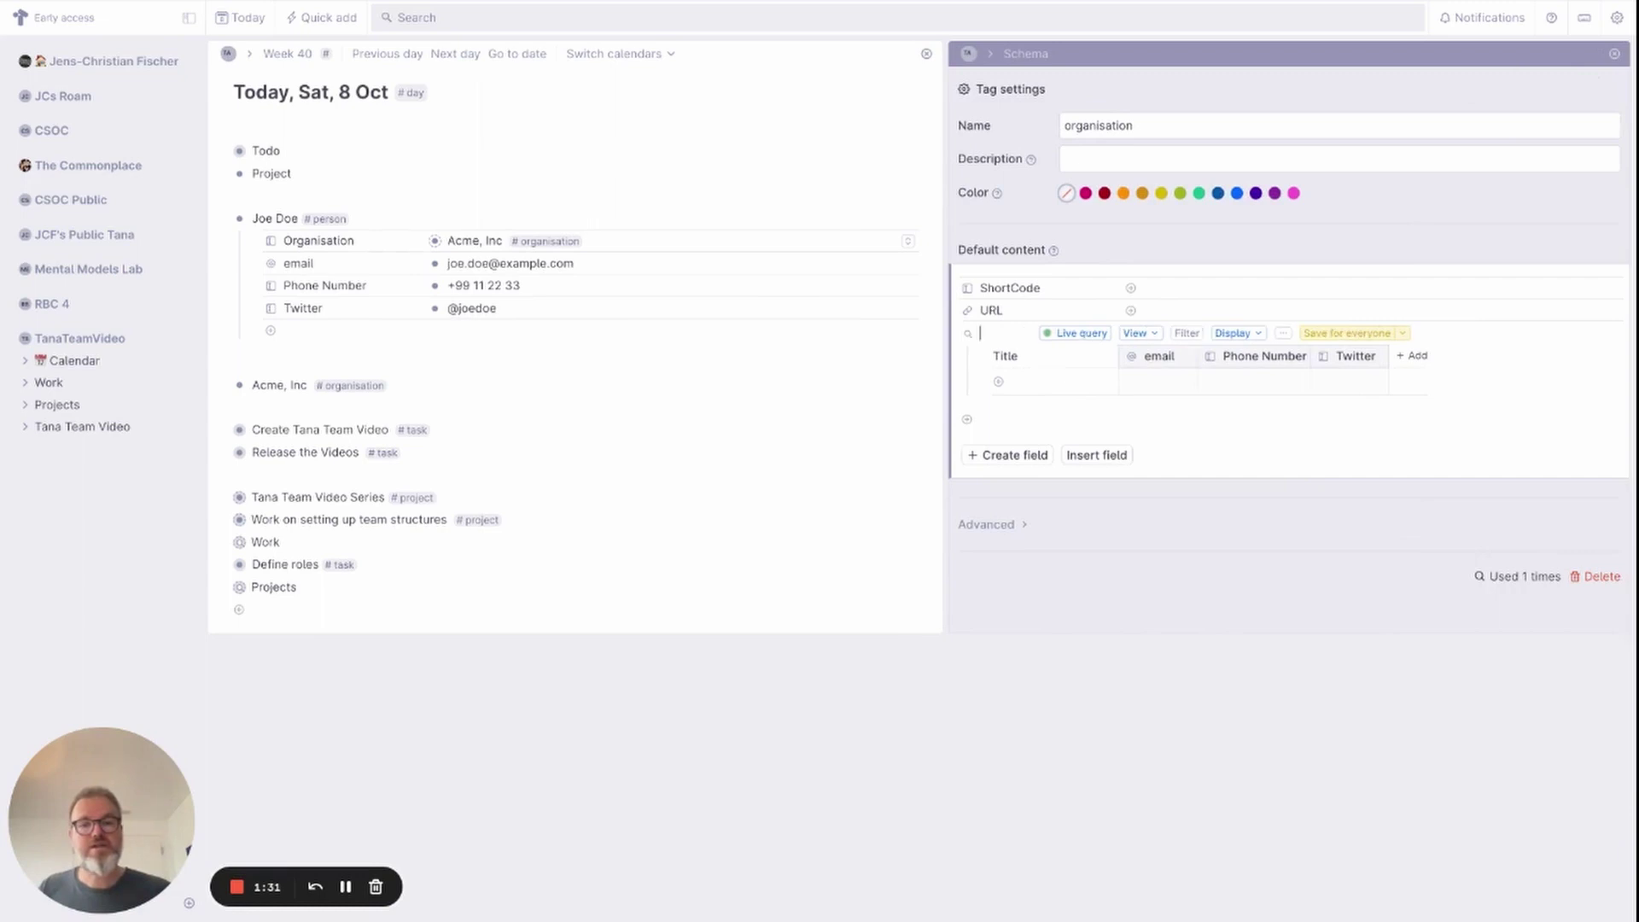
text(ers)
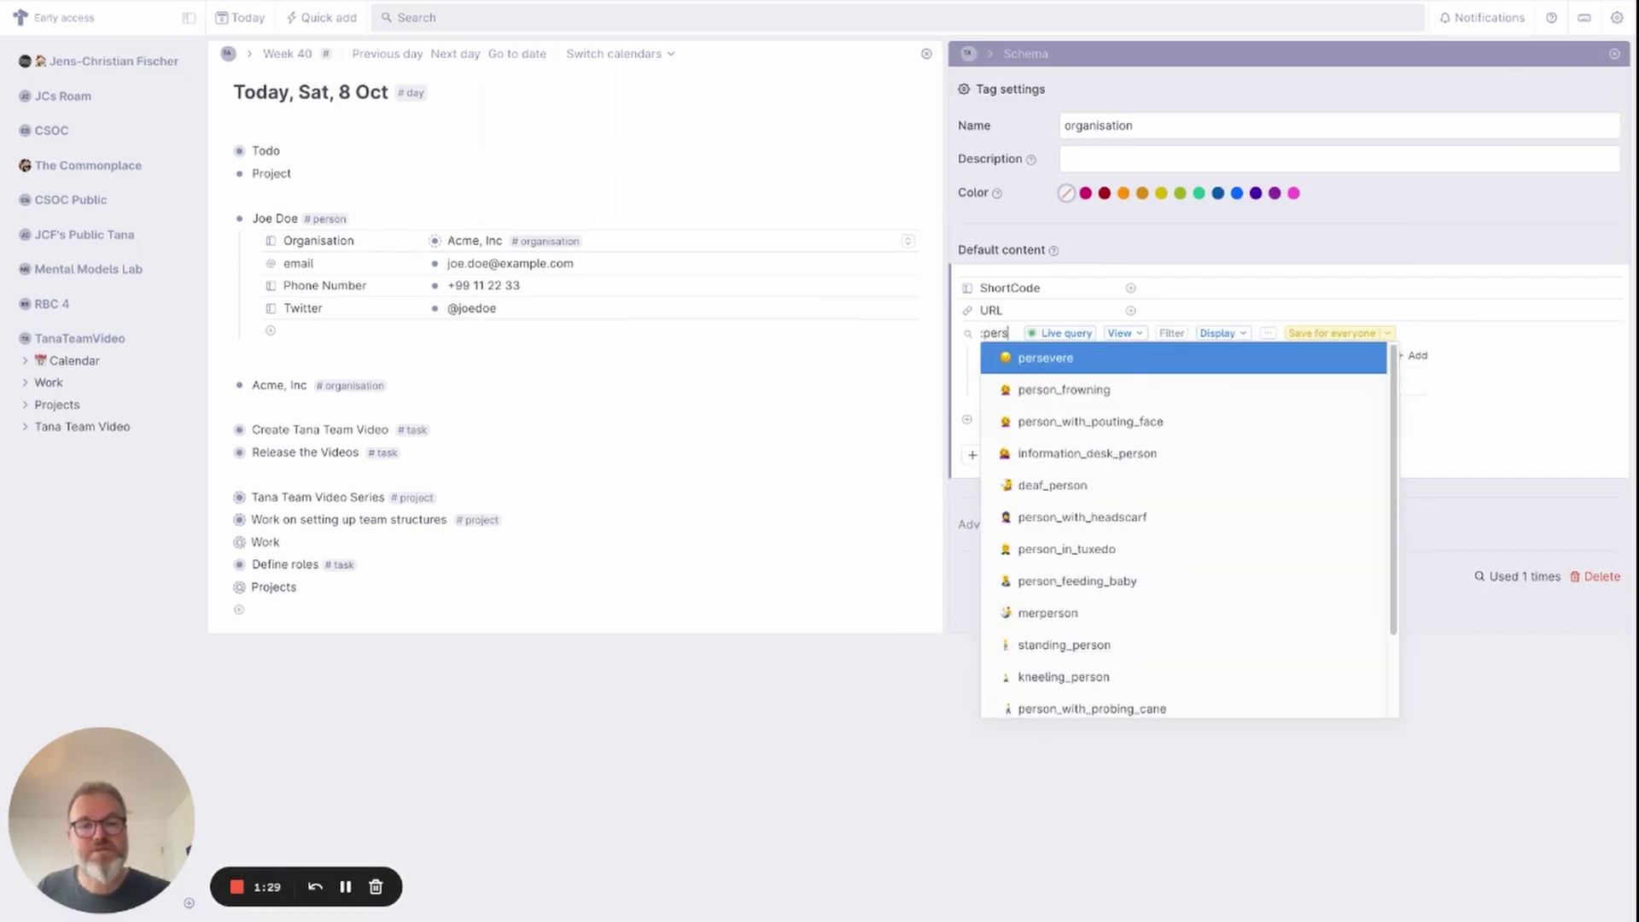
text(s)
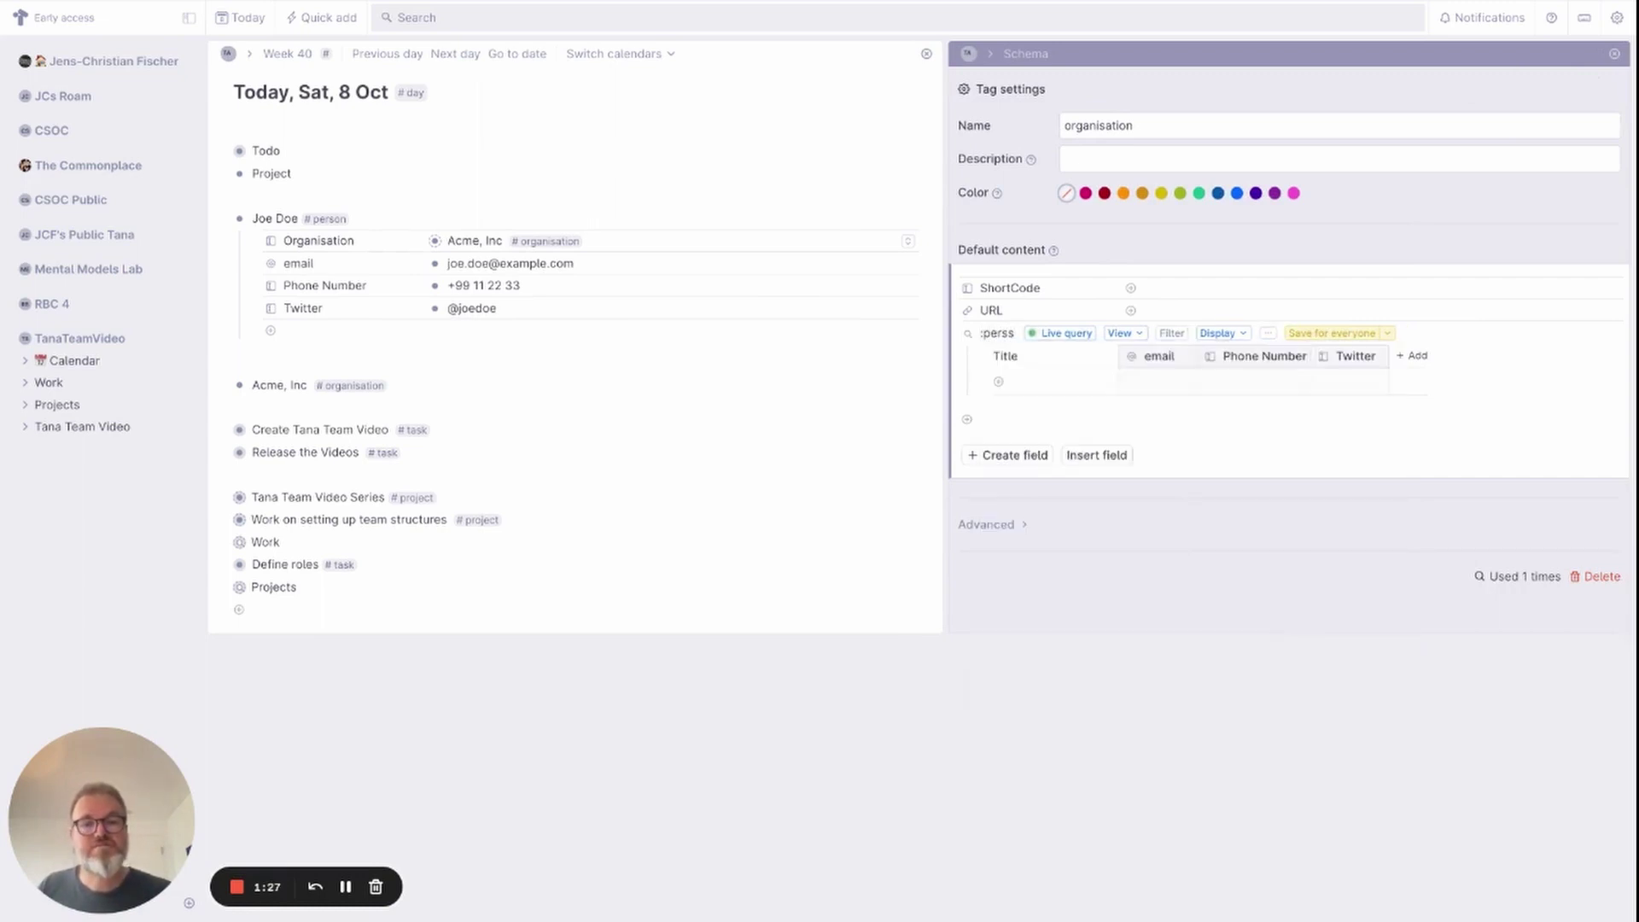
key(BackSpace)
text(on)
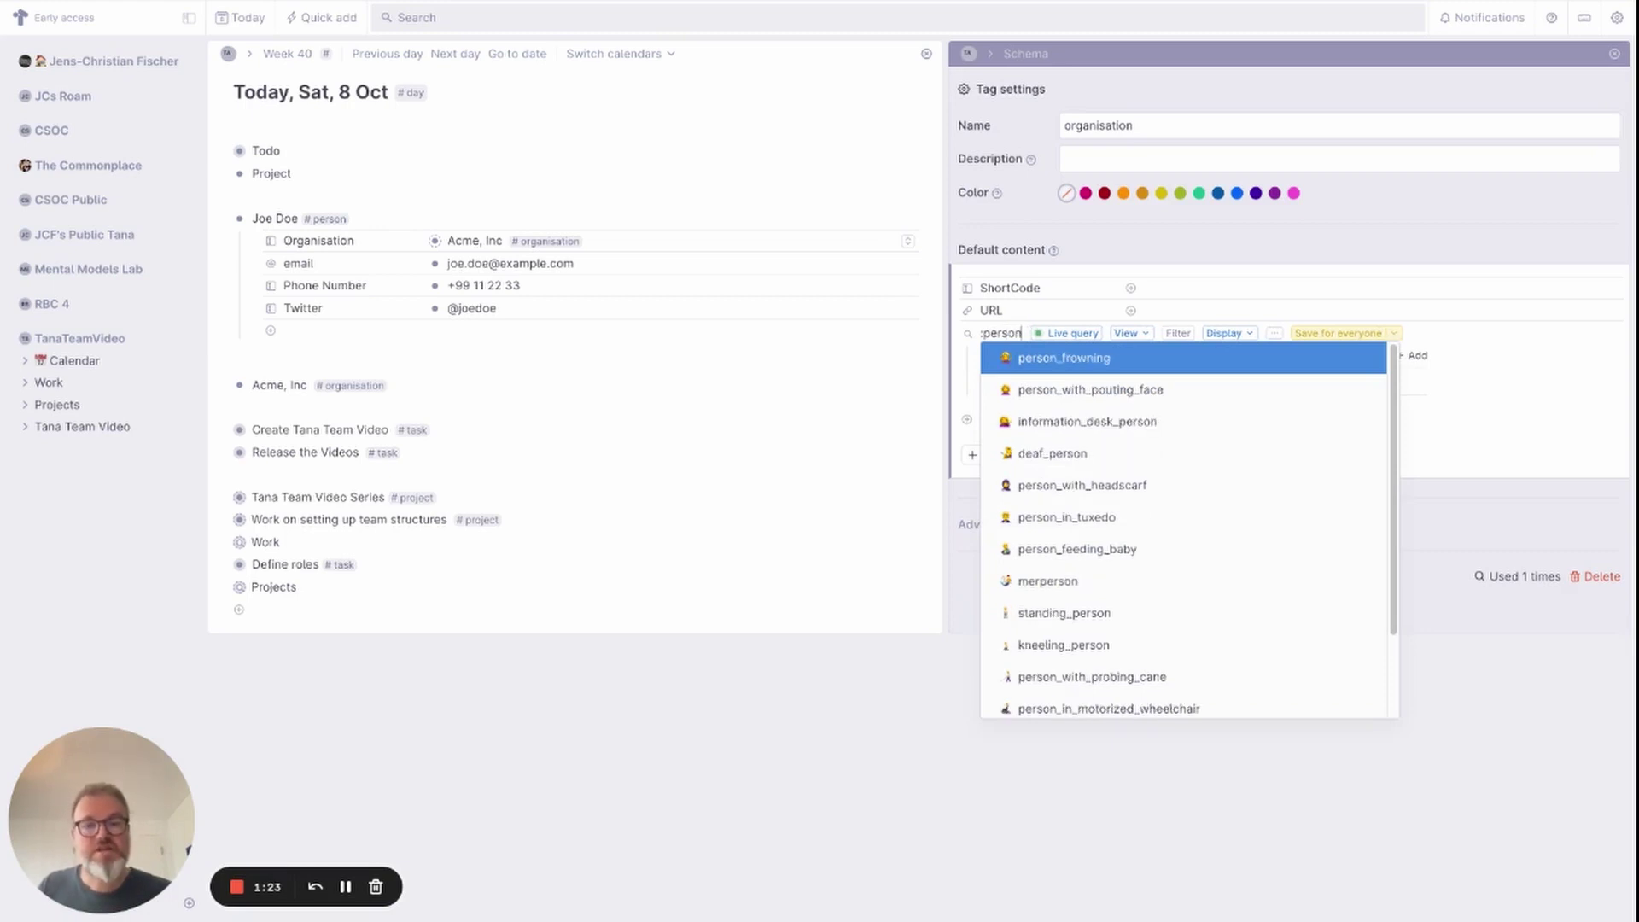
key(Down)
key(Down)
key(Down)
key(Down)
key(Down)
key(Down)
key(Down)
key(Down)
key(Down)
key(Down)
key(Down)
key(Down)
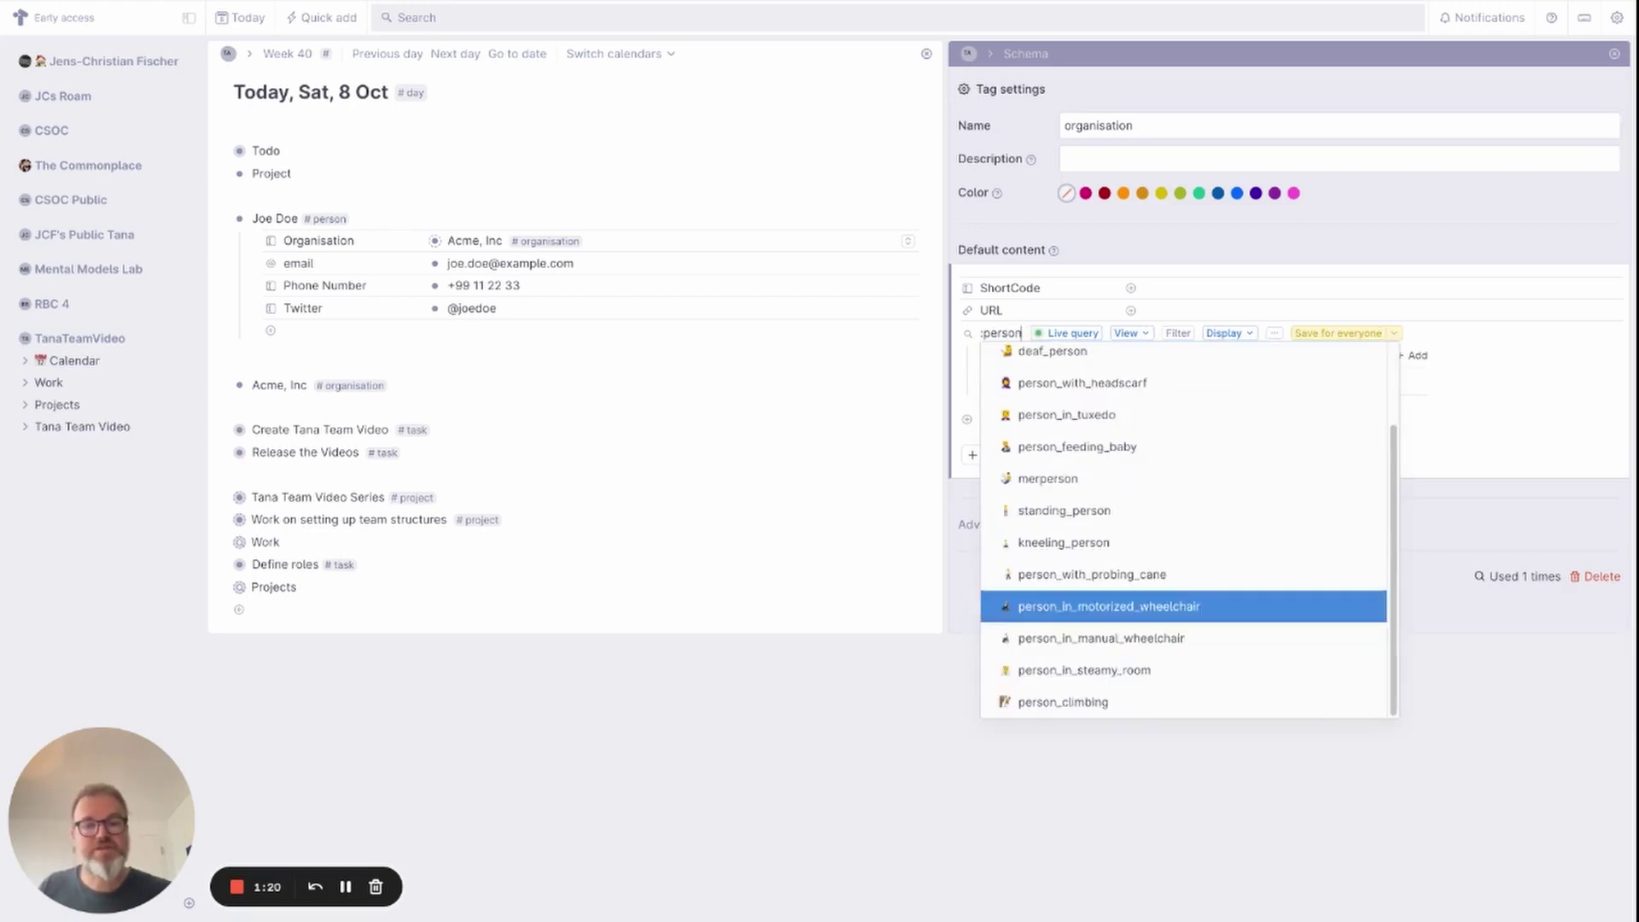
key(Up)
key(BackSpace)
key(BackSpace)
key(BackSpace)
key(BackSpace)
key(BackSpace)
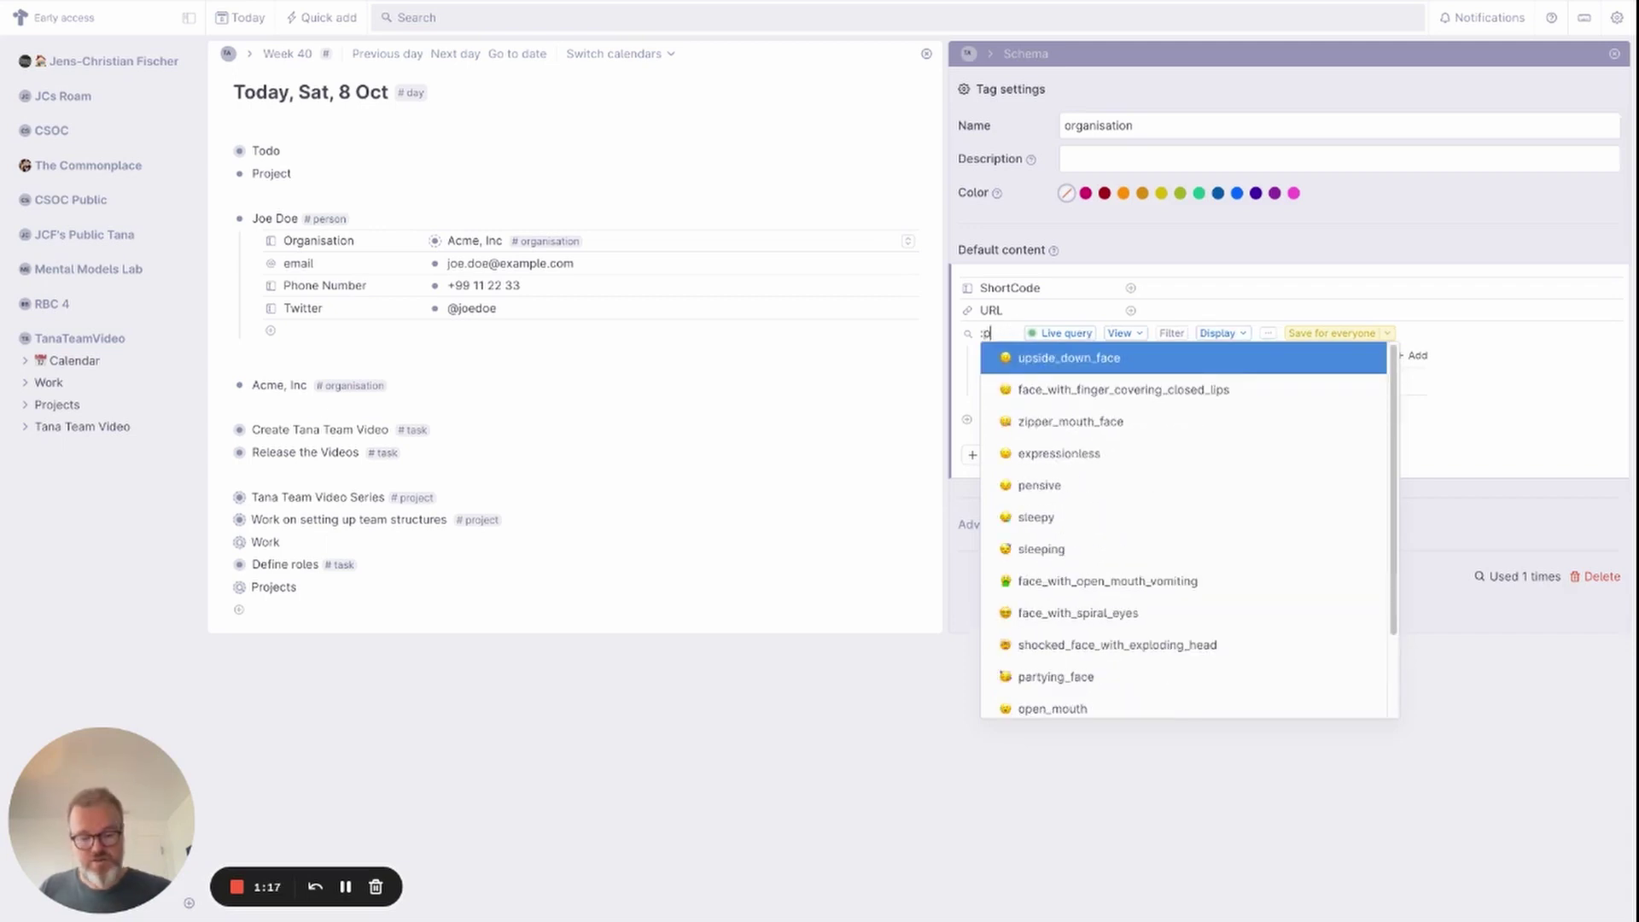
text(eopl)
key(Return)
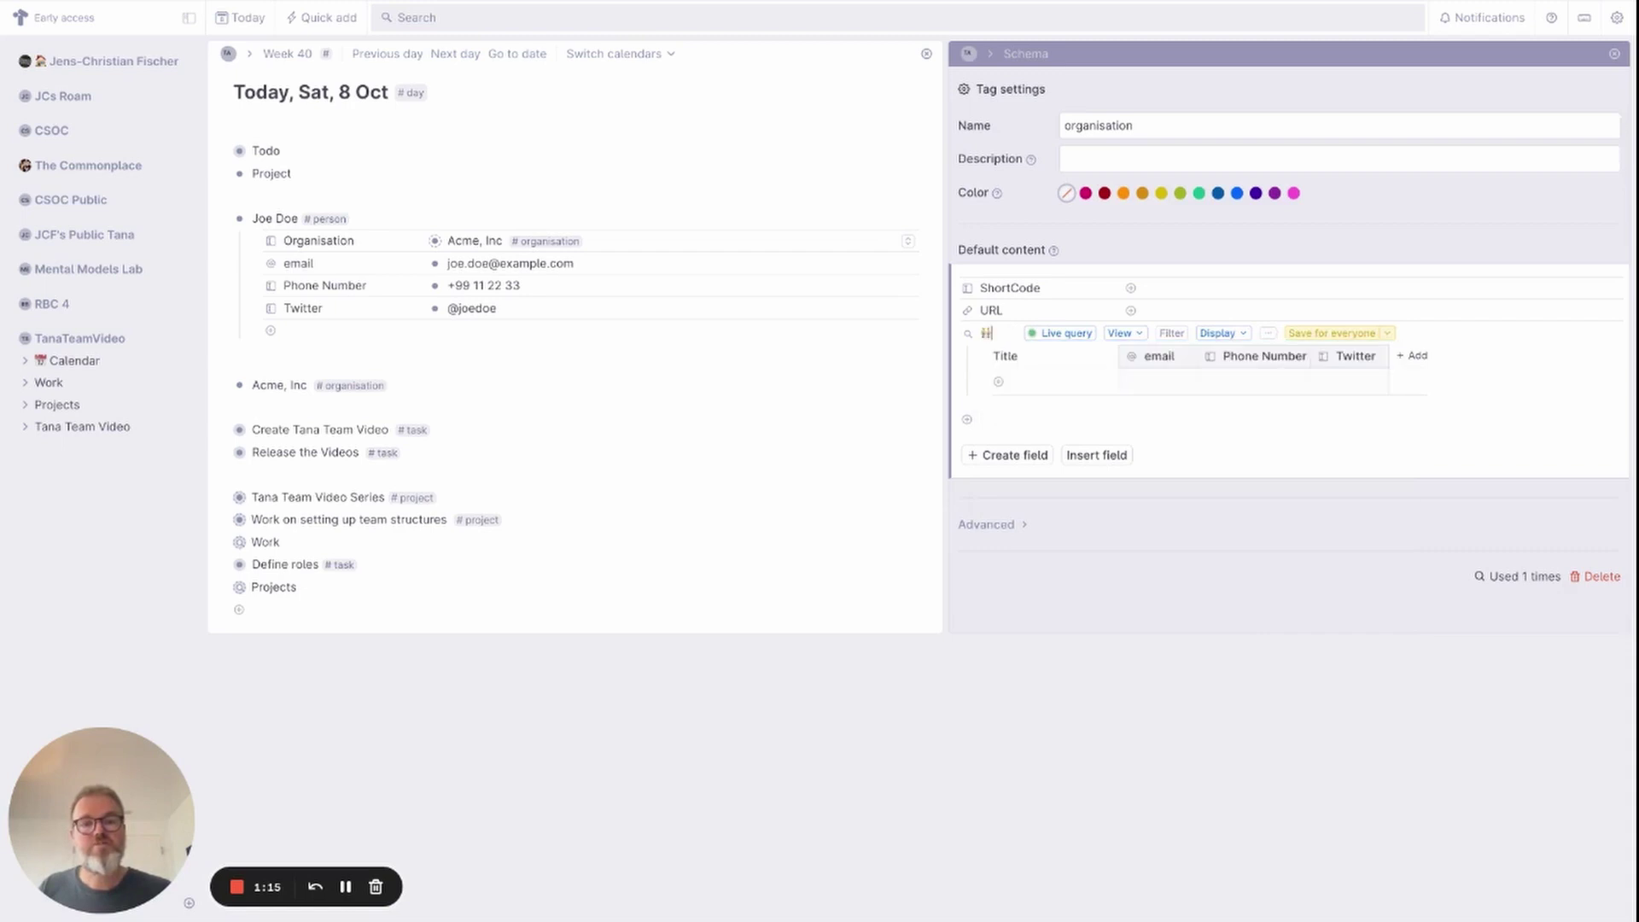
text(Persons)
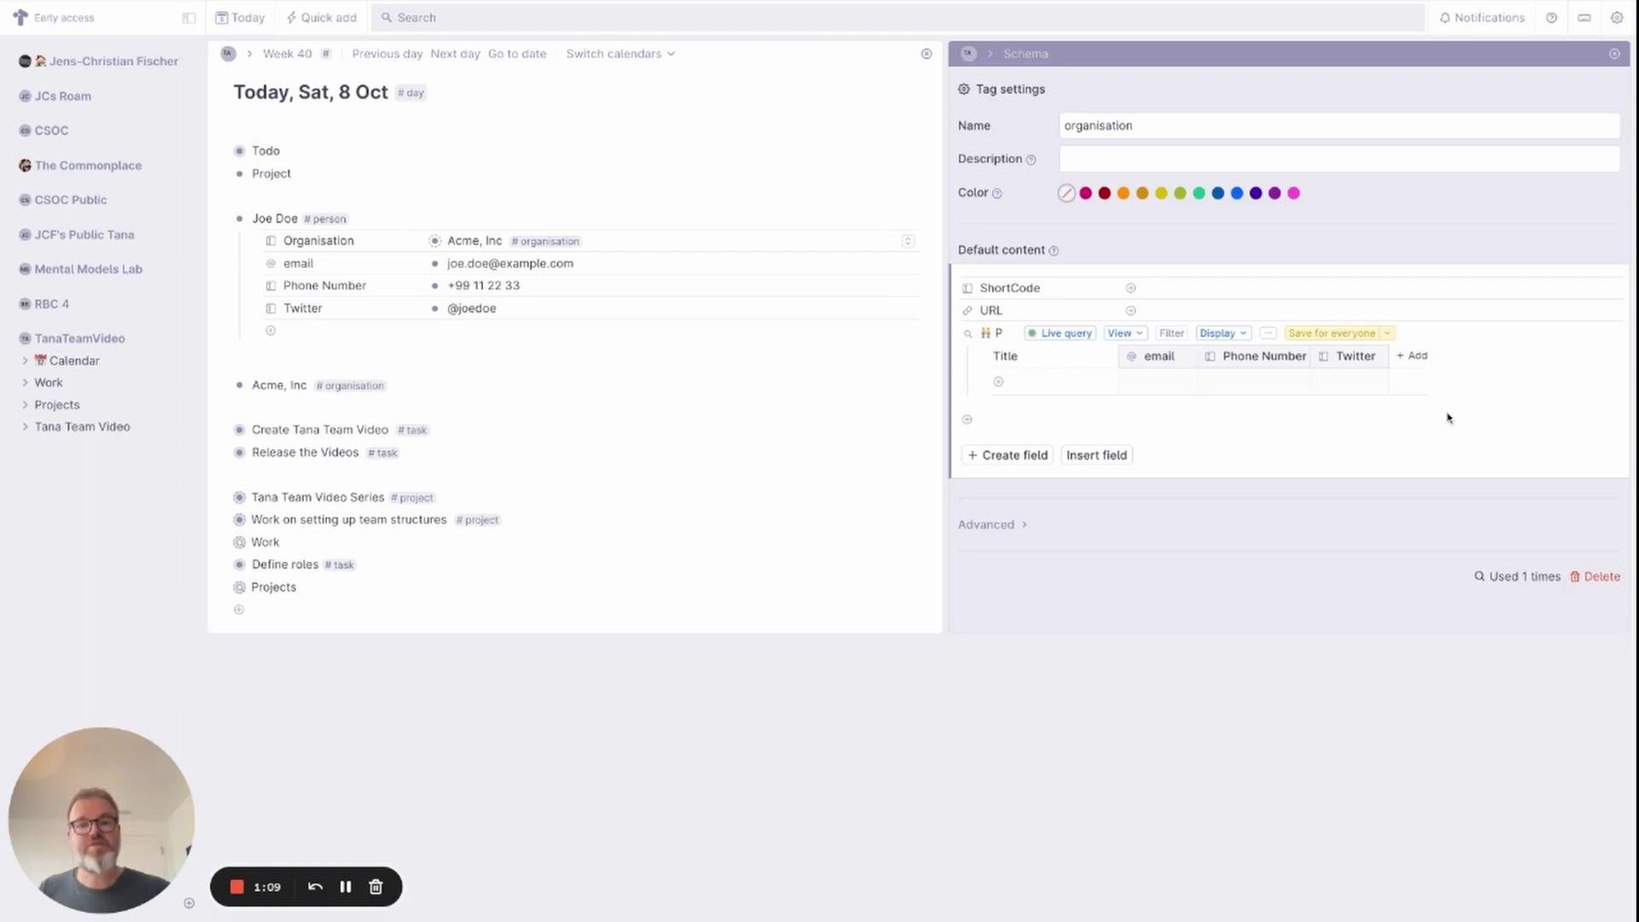
key(BackSpace)
text(Emp)
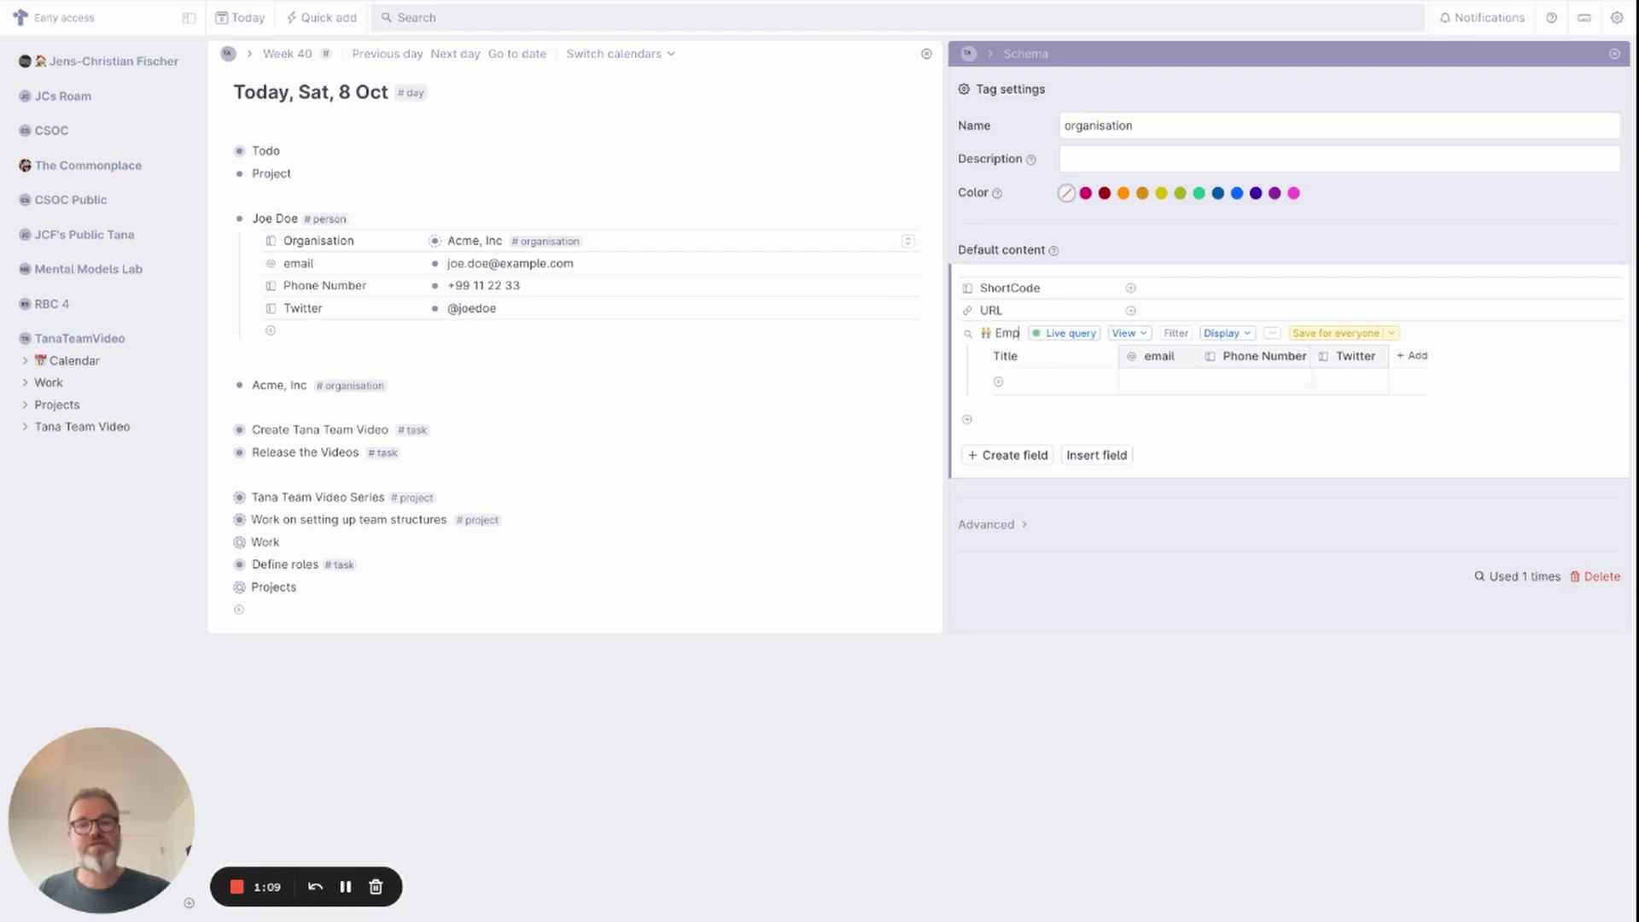
text(loyees)
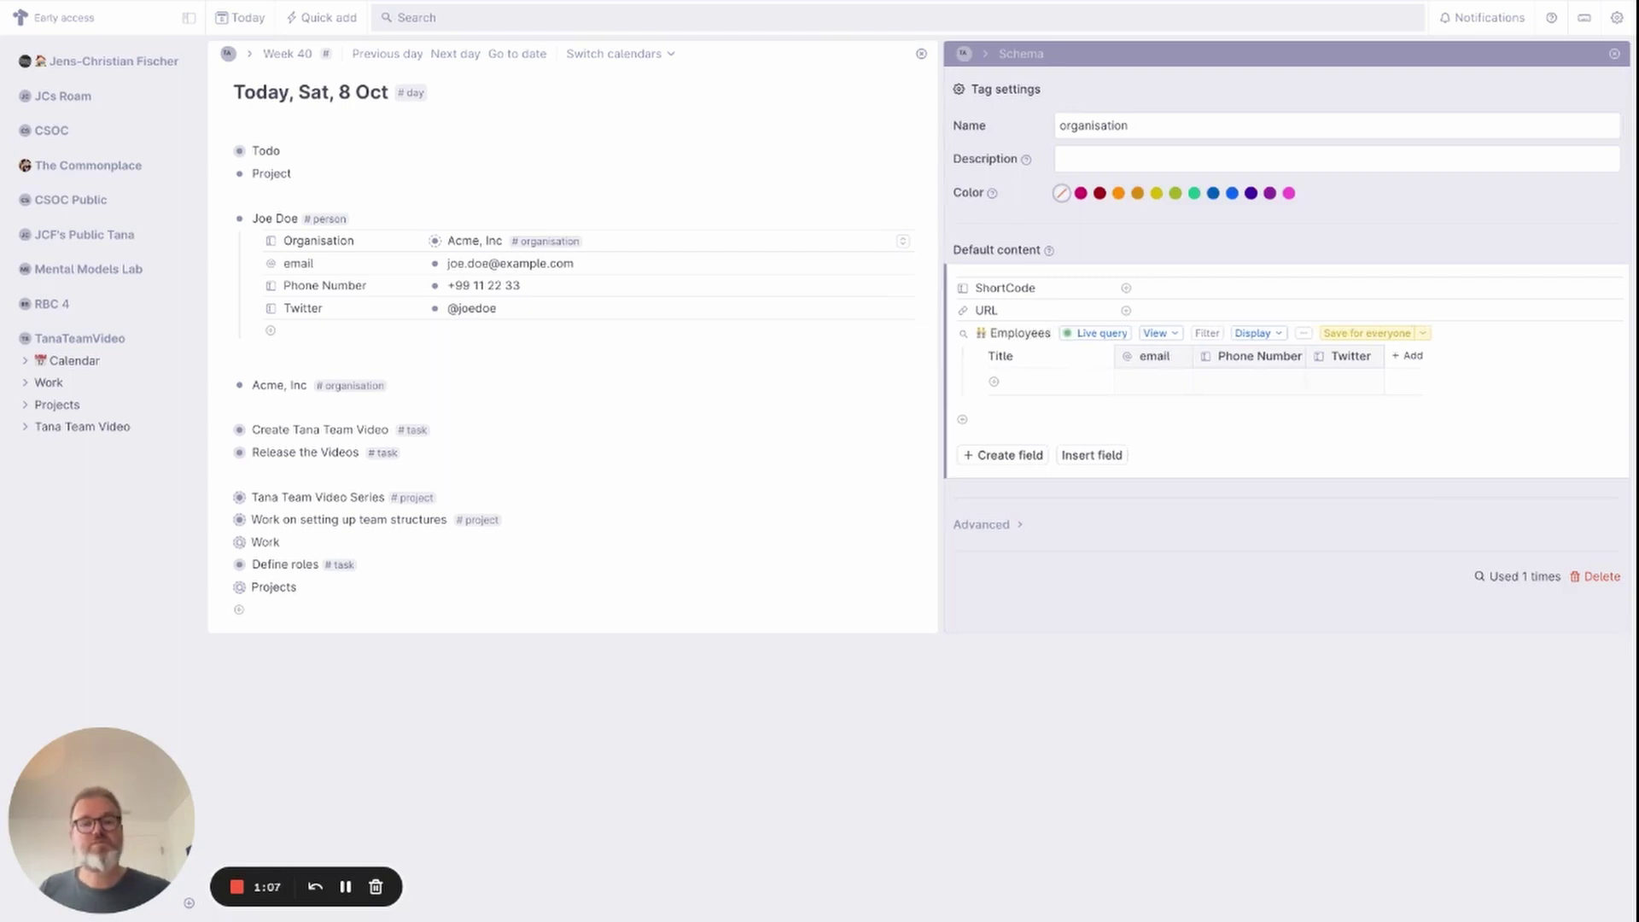
Save the Employees view for everyone and expand Acme, Inc's Employees table.
click(1401, 333)
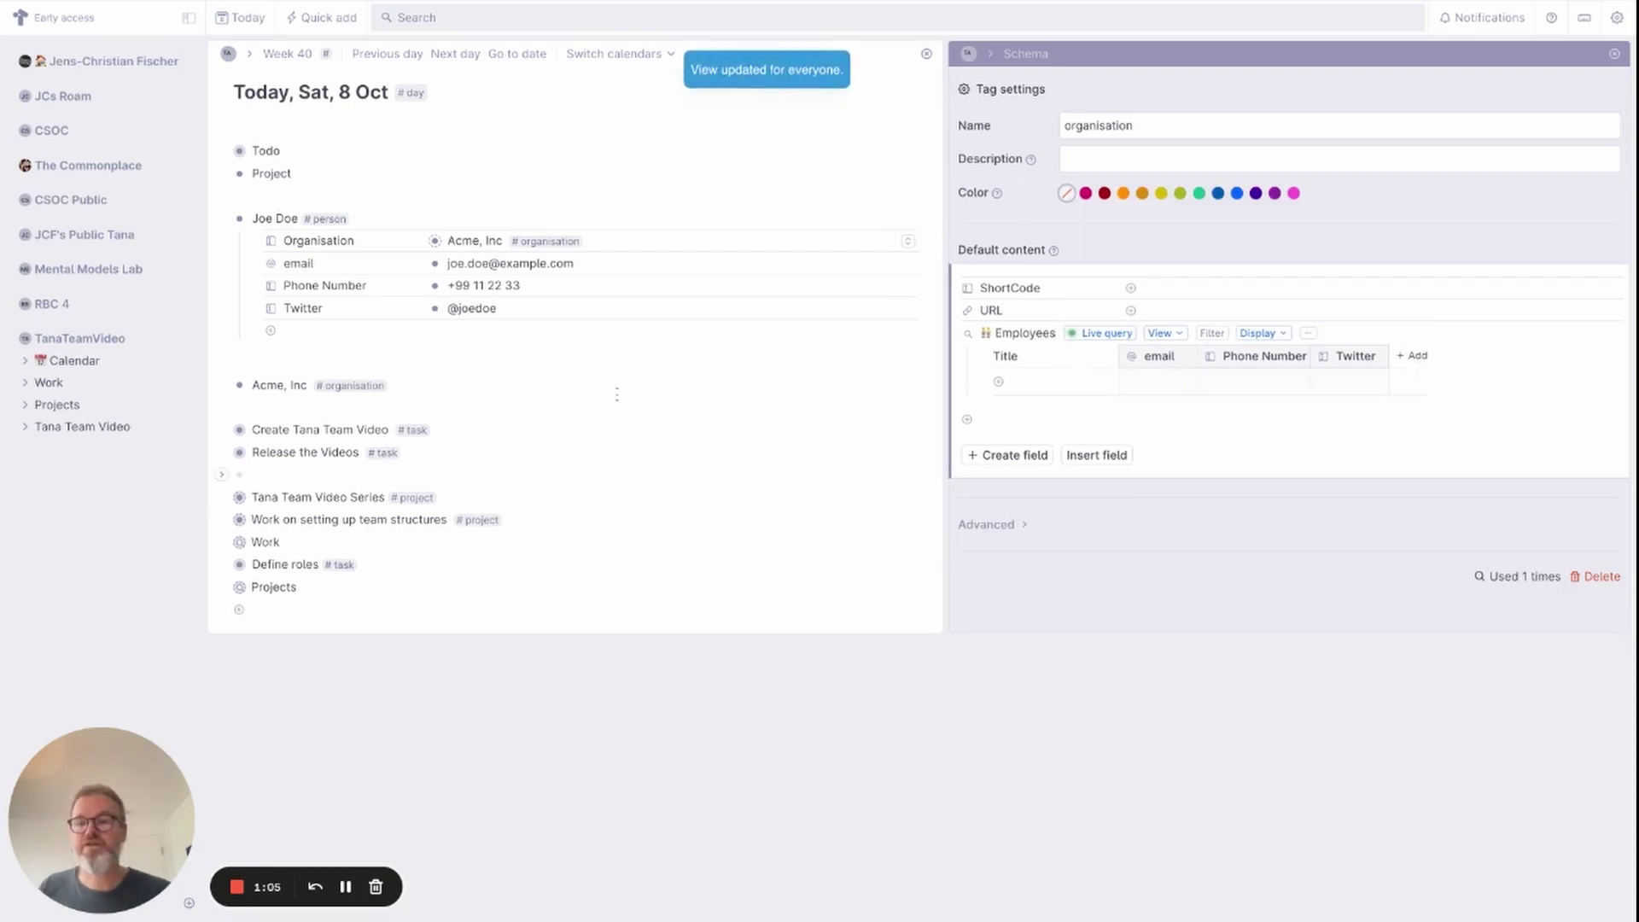
click(221, 385)
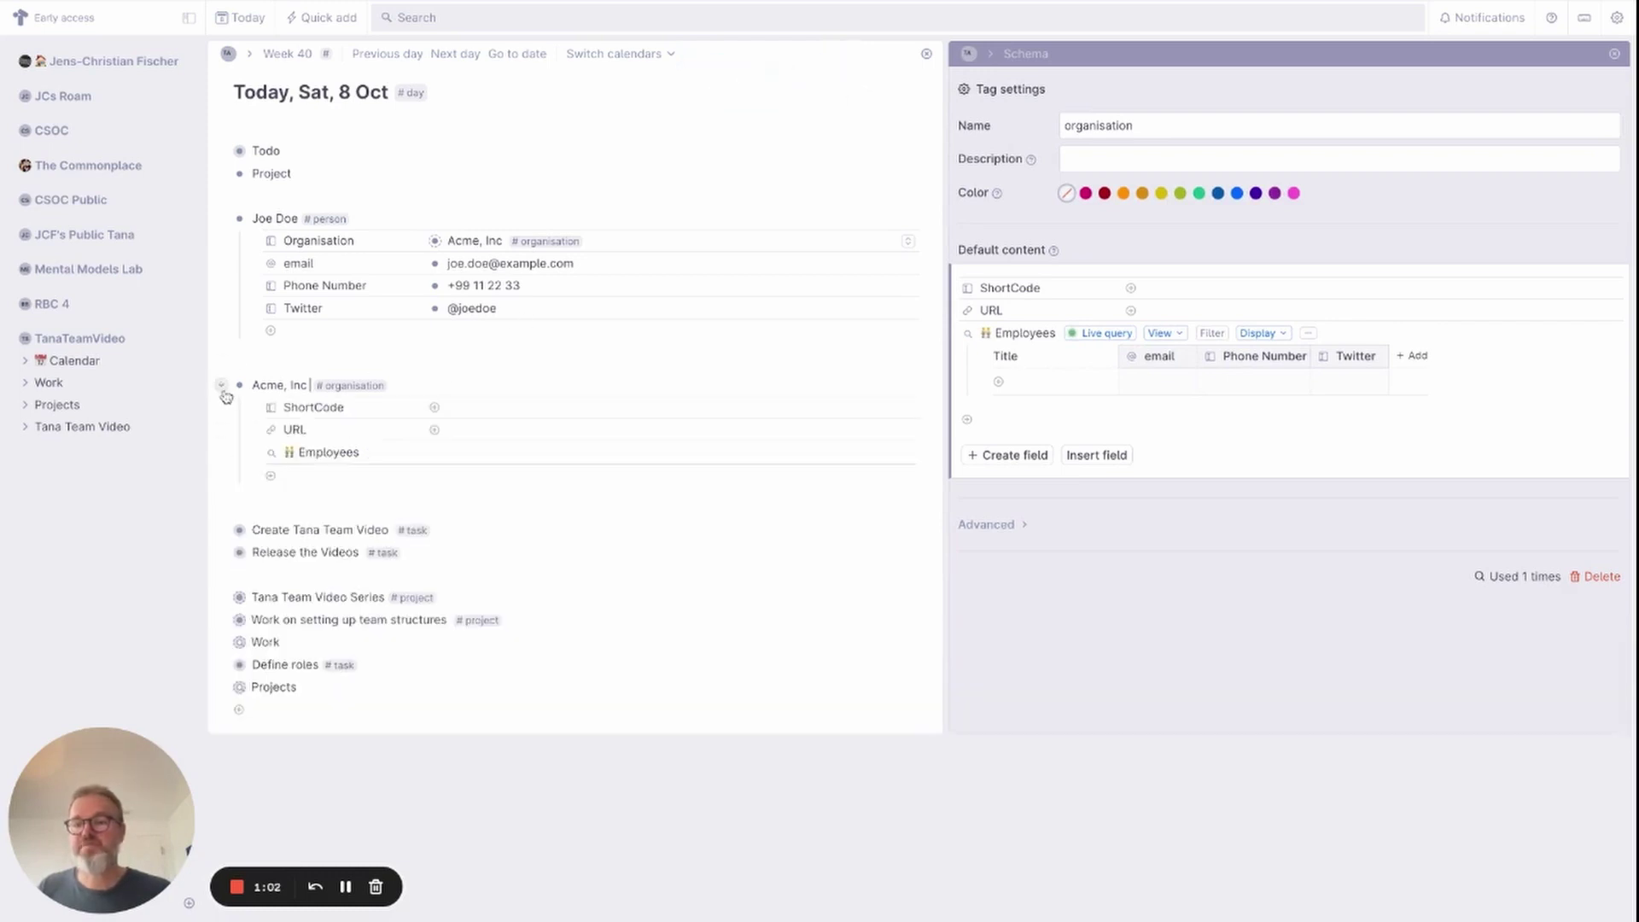
click(253, 453)
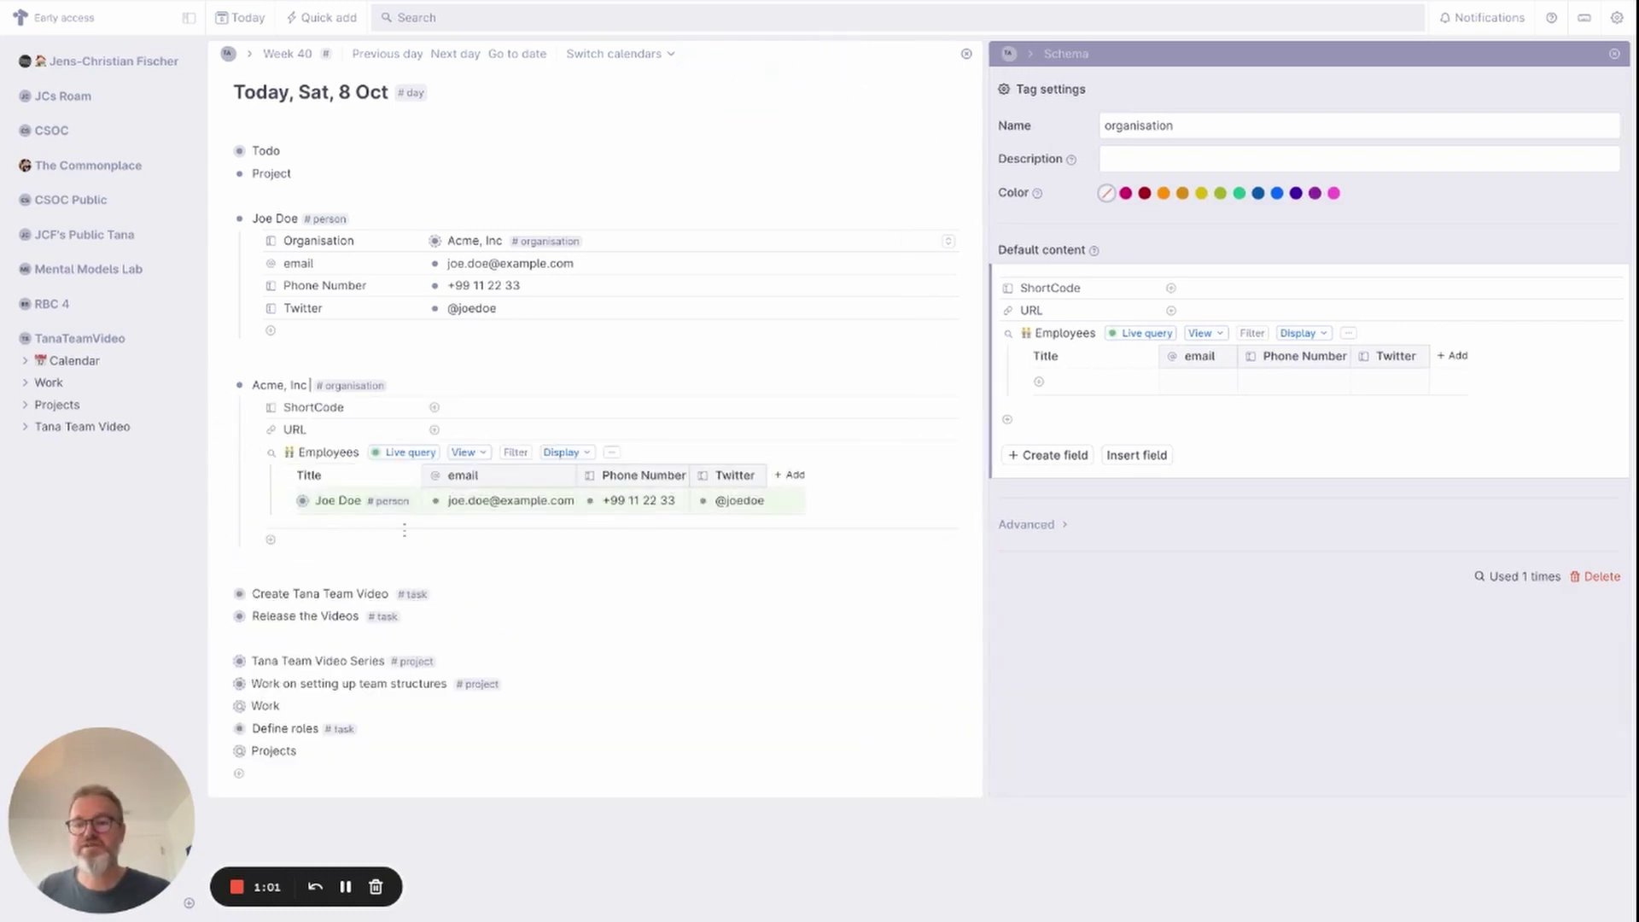
Add a 'Tana, Inc' node tagged #organisation below Acme, Inc.
click(316, 566)
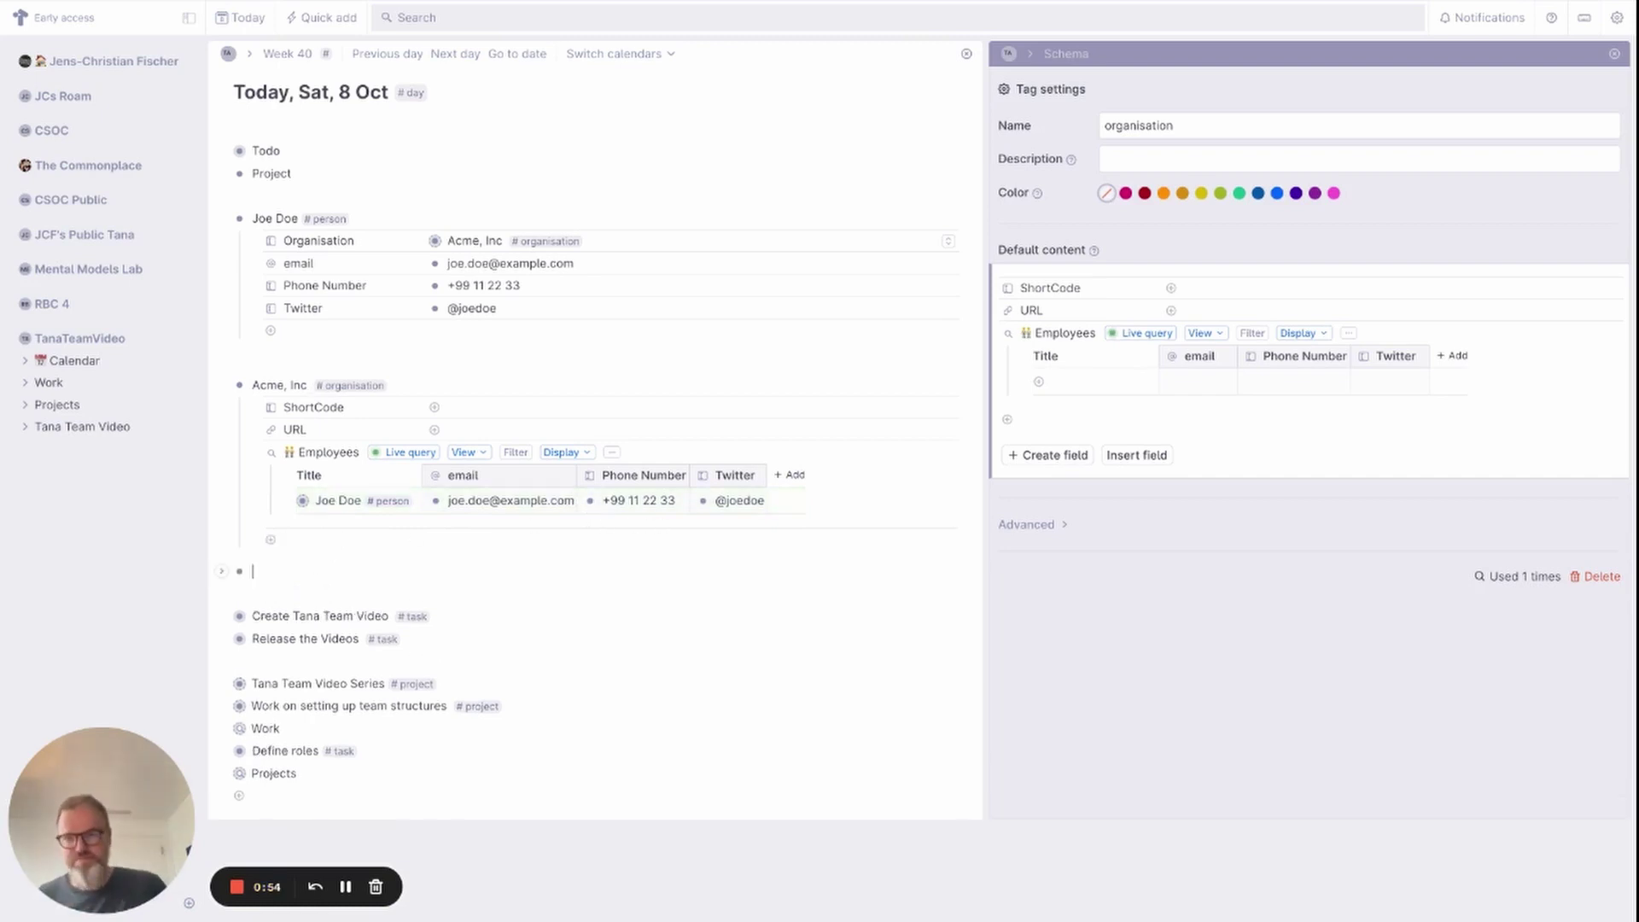
text(Tana, Inc #o)
key(Return)
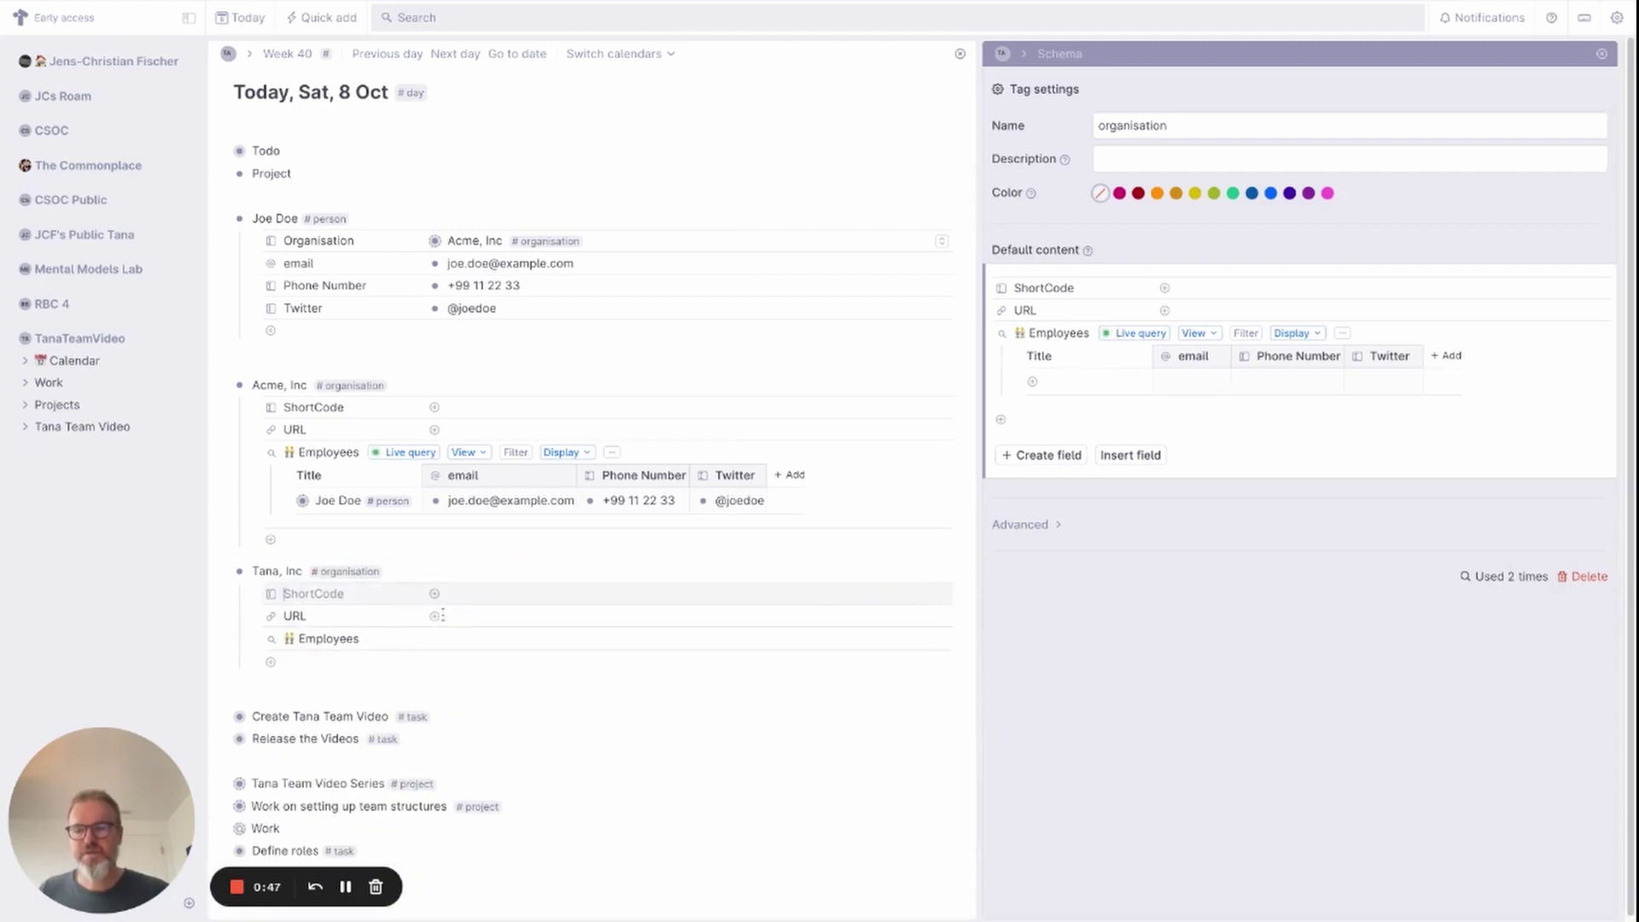
click(469, 616)
text(https)
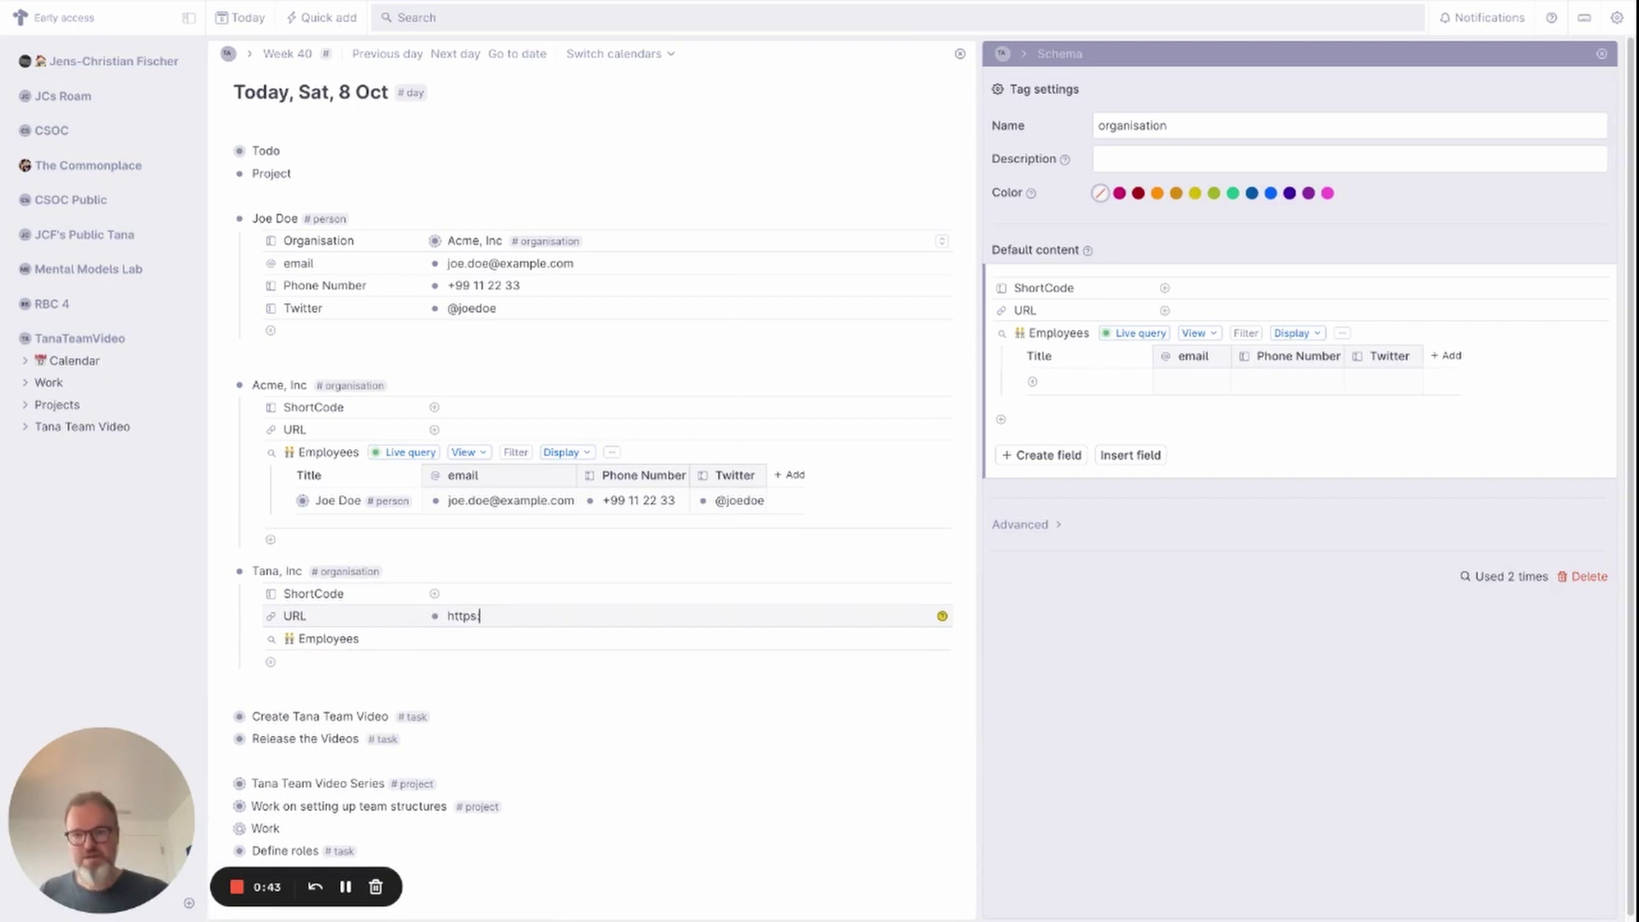
text(://www)
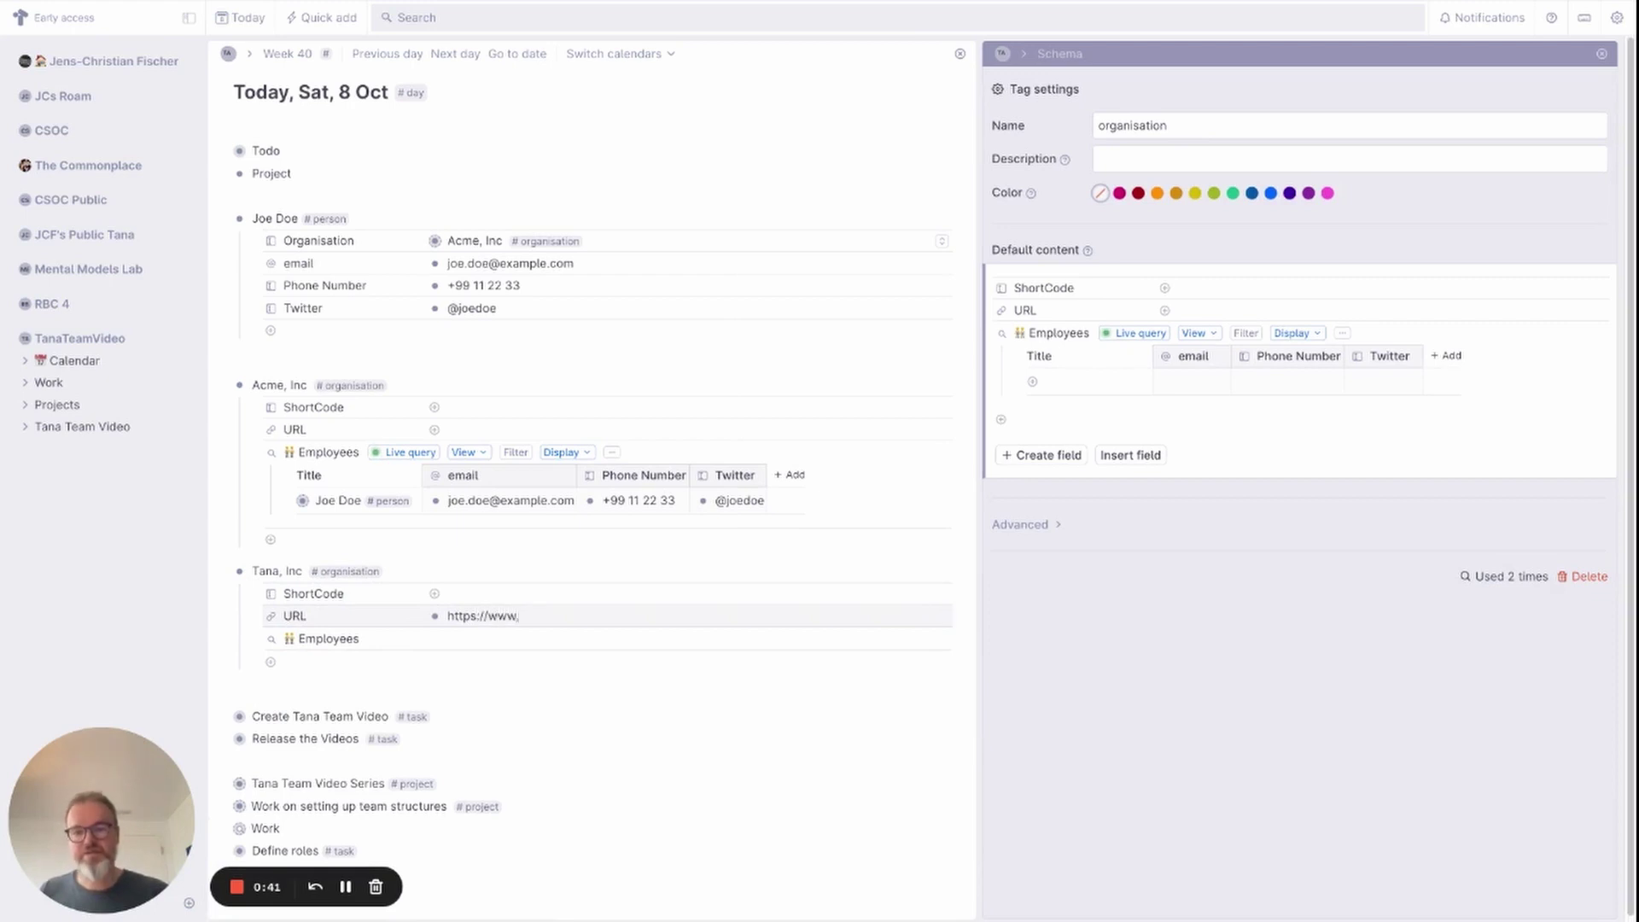
text(.tana.io)
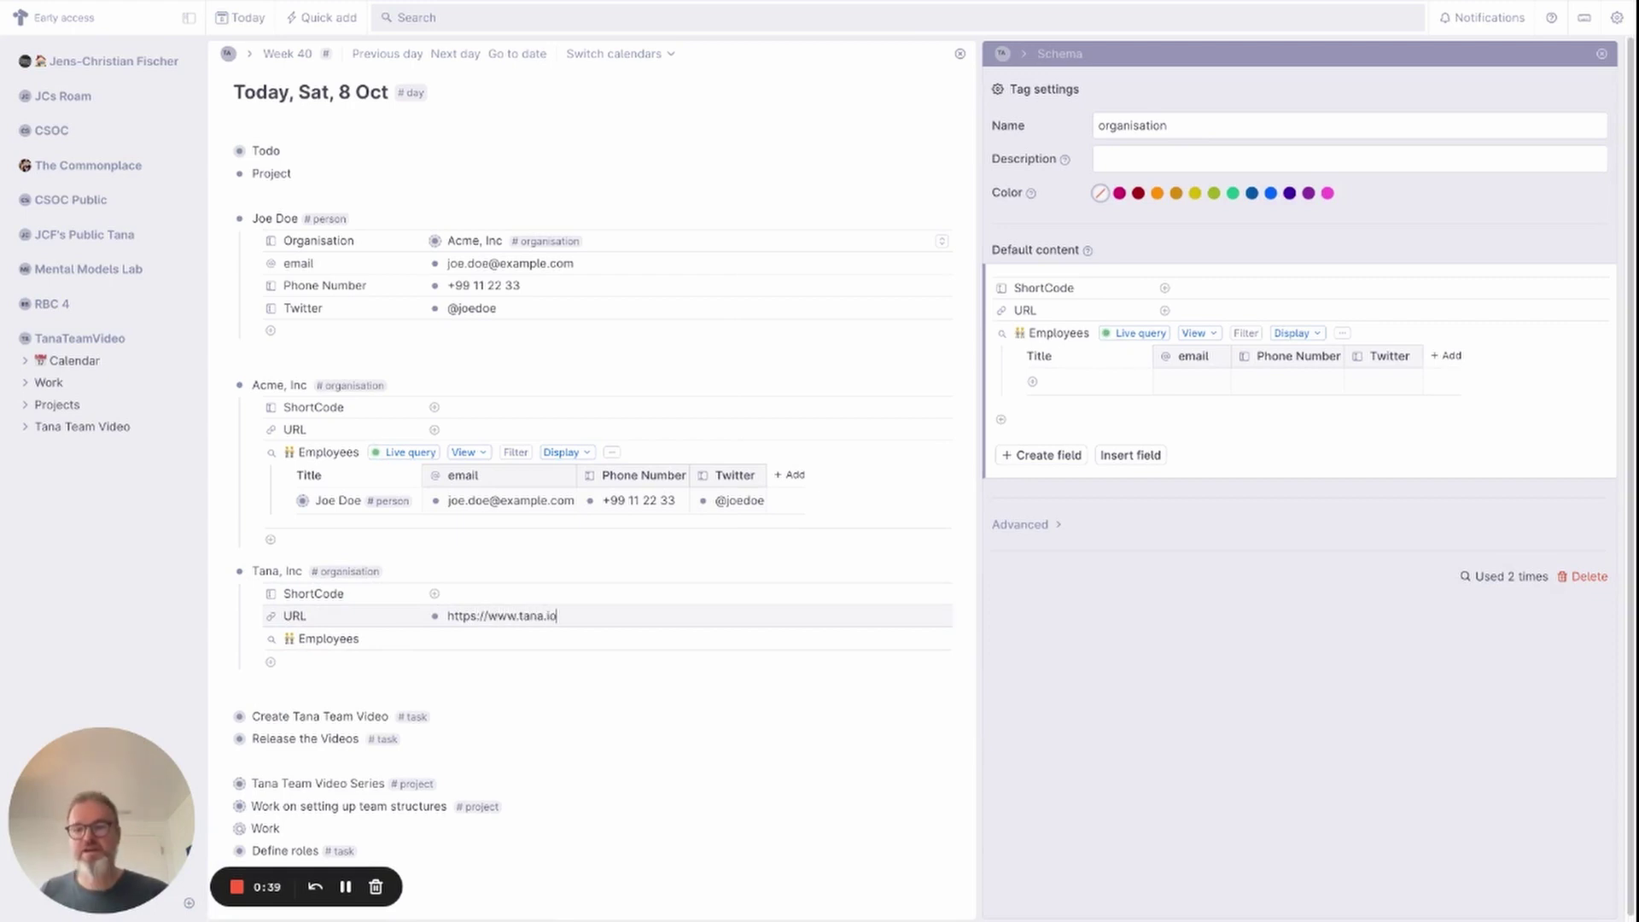
key(BackSpace)
text(nc)
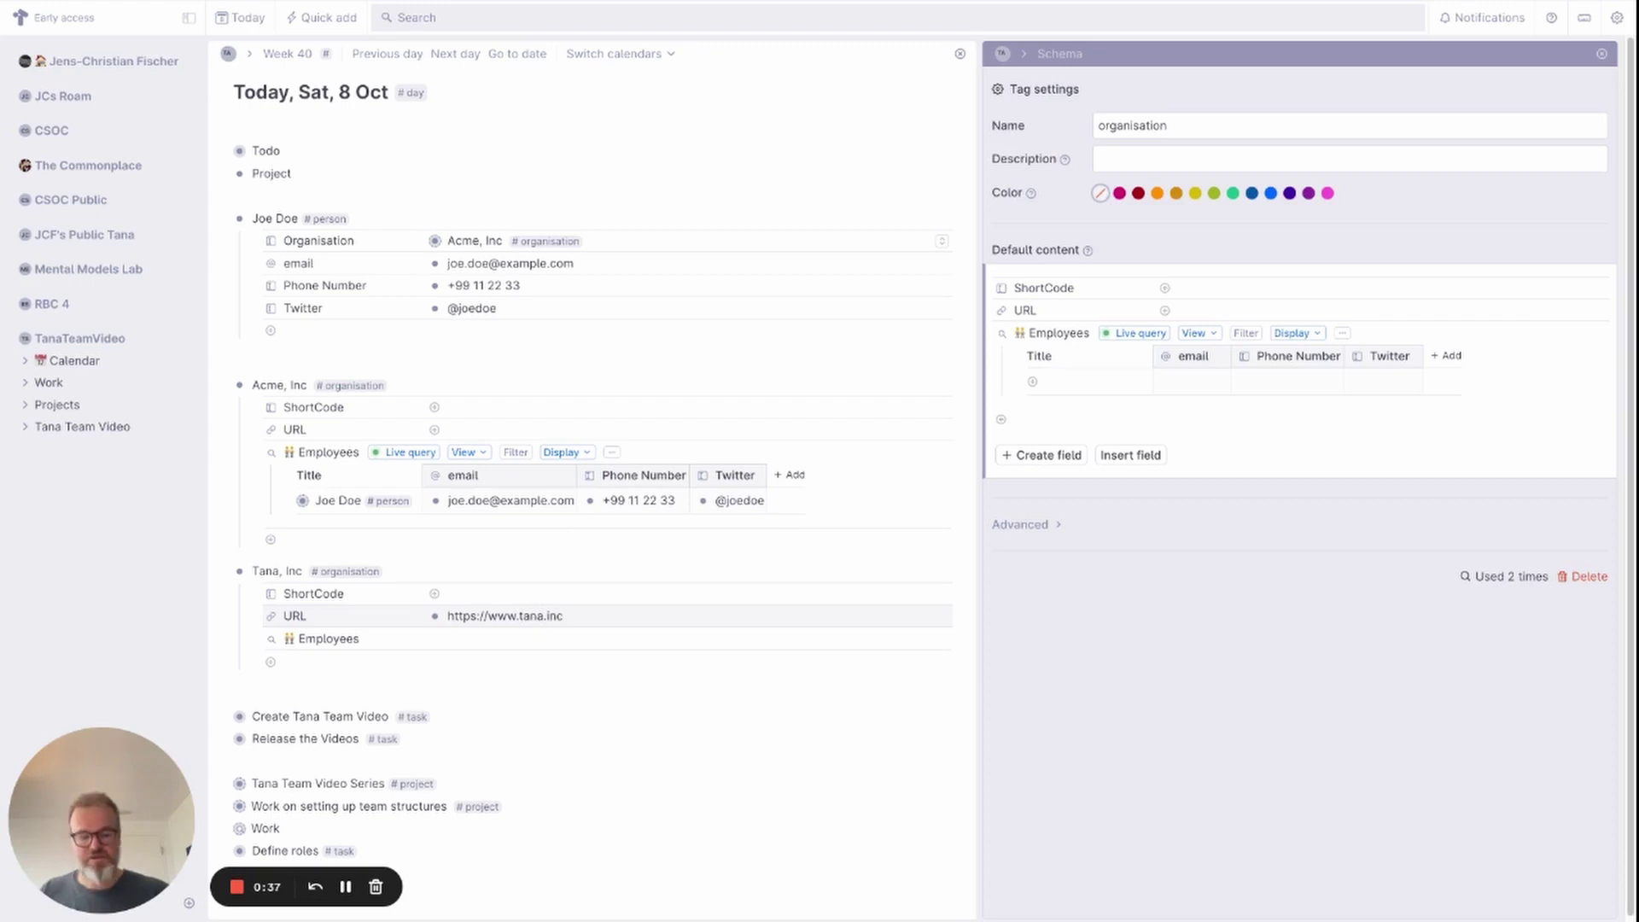
click(444, 594)
text(tana)
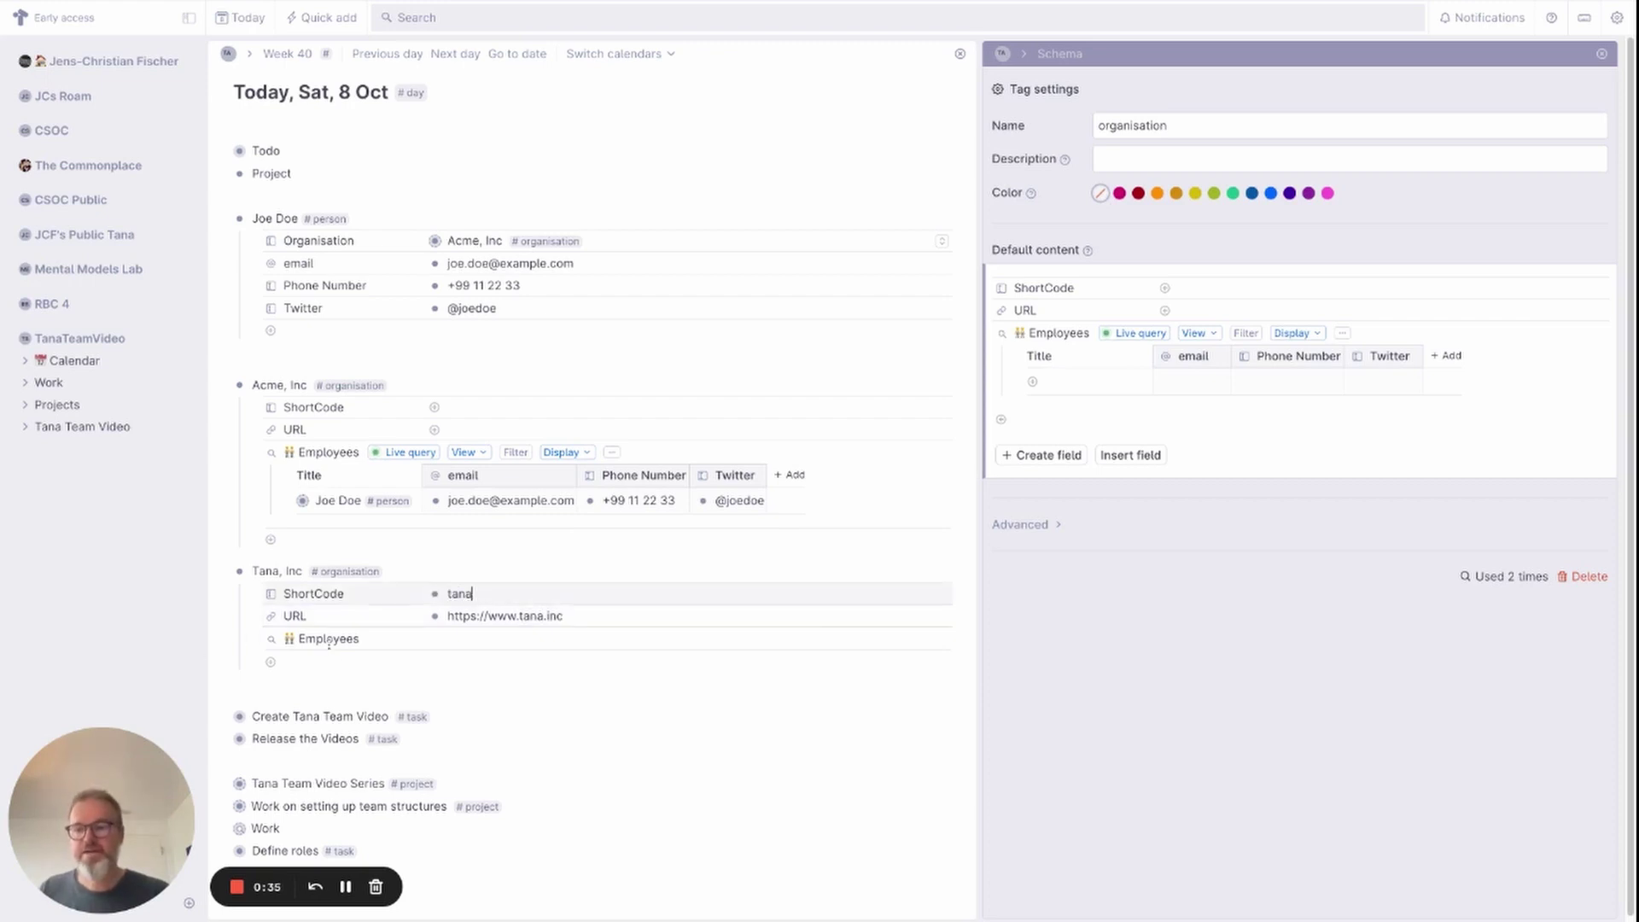
click(255, 639)
click(254, 638)
click(258, 693)
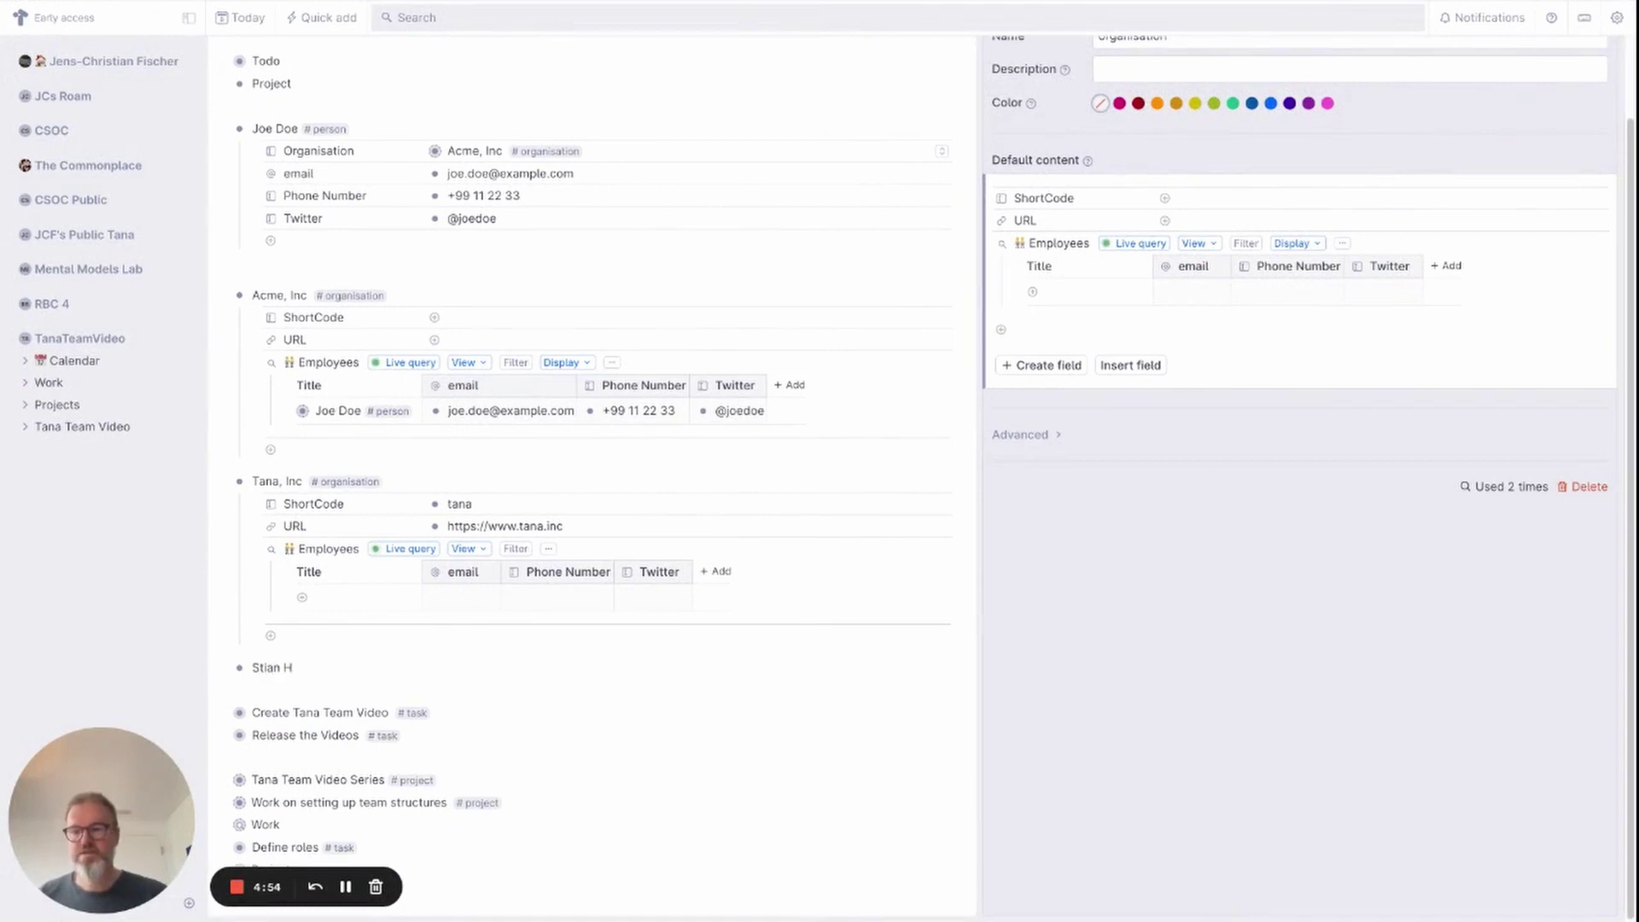
Tag the new entry #person with the person's name and set Organisation to Tana, Inc.
text(ley #pers)
key(Return)
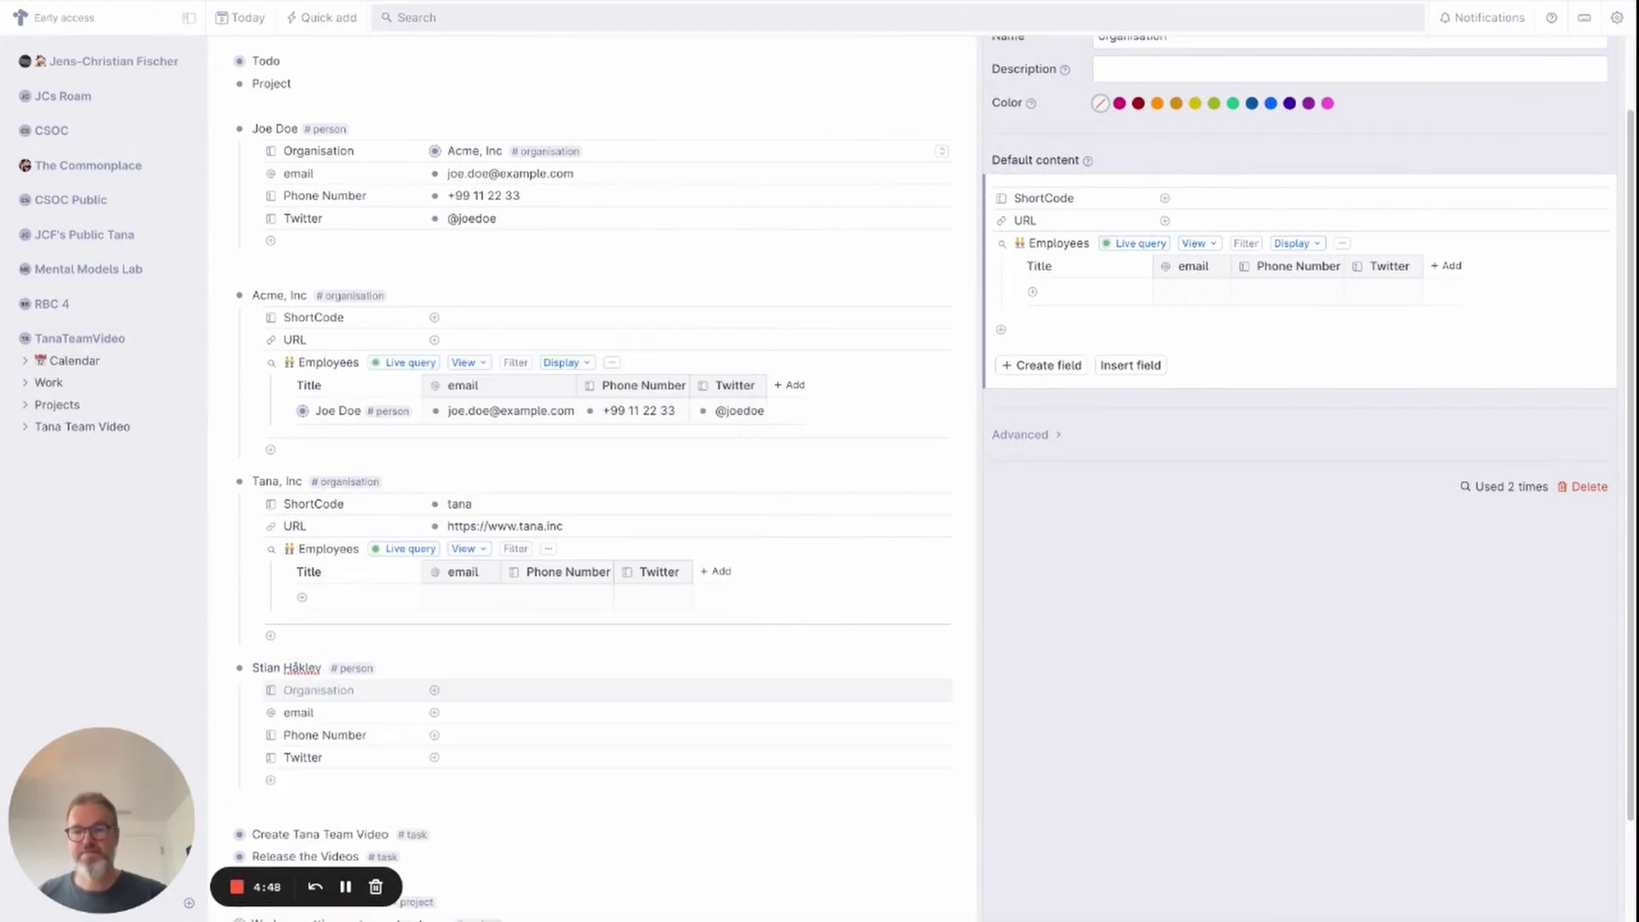
click(544, 683)
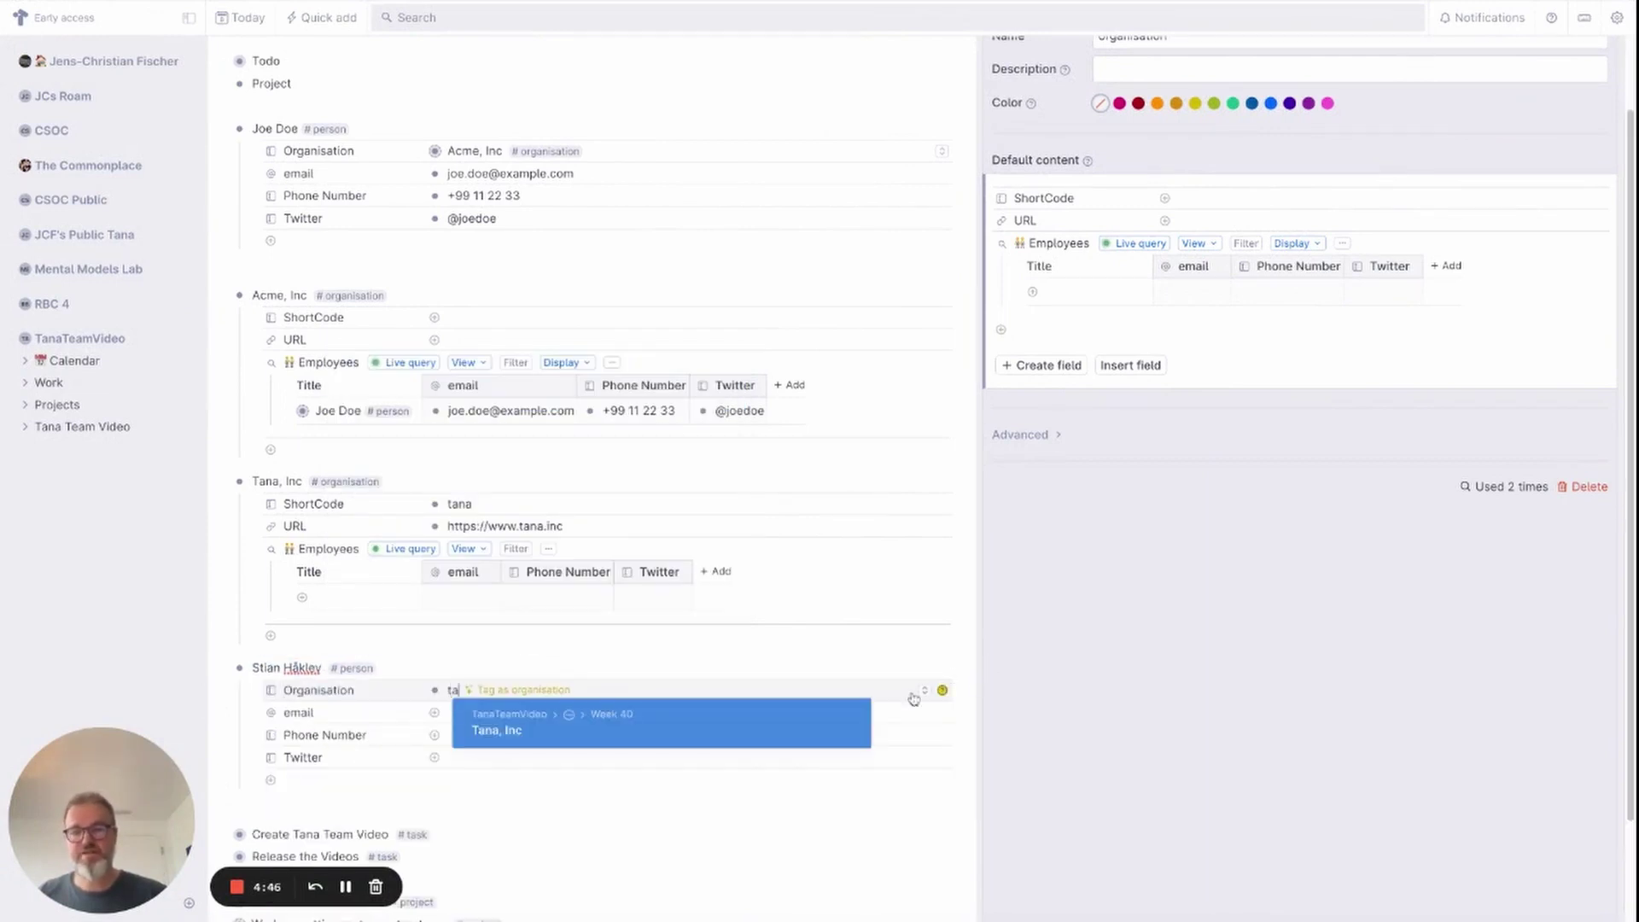
click(564, 728)
Fill in the new person's email address and phone number.
click(483, 720)
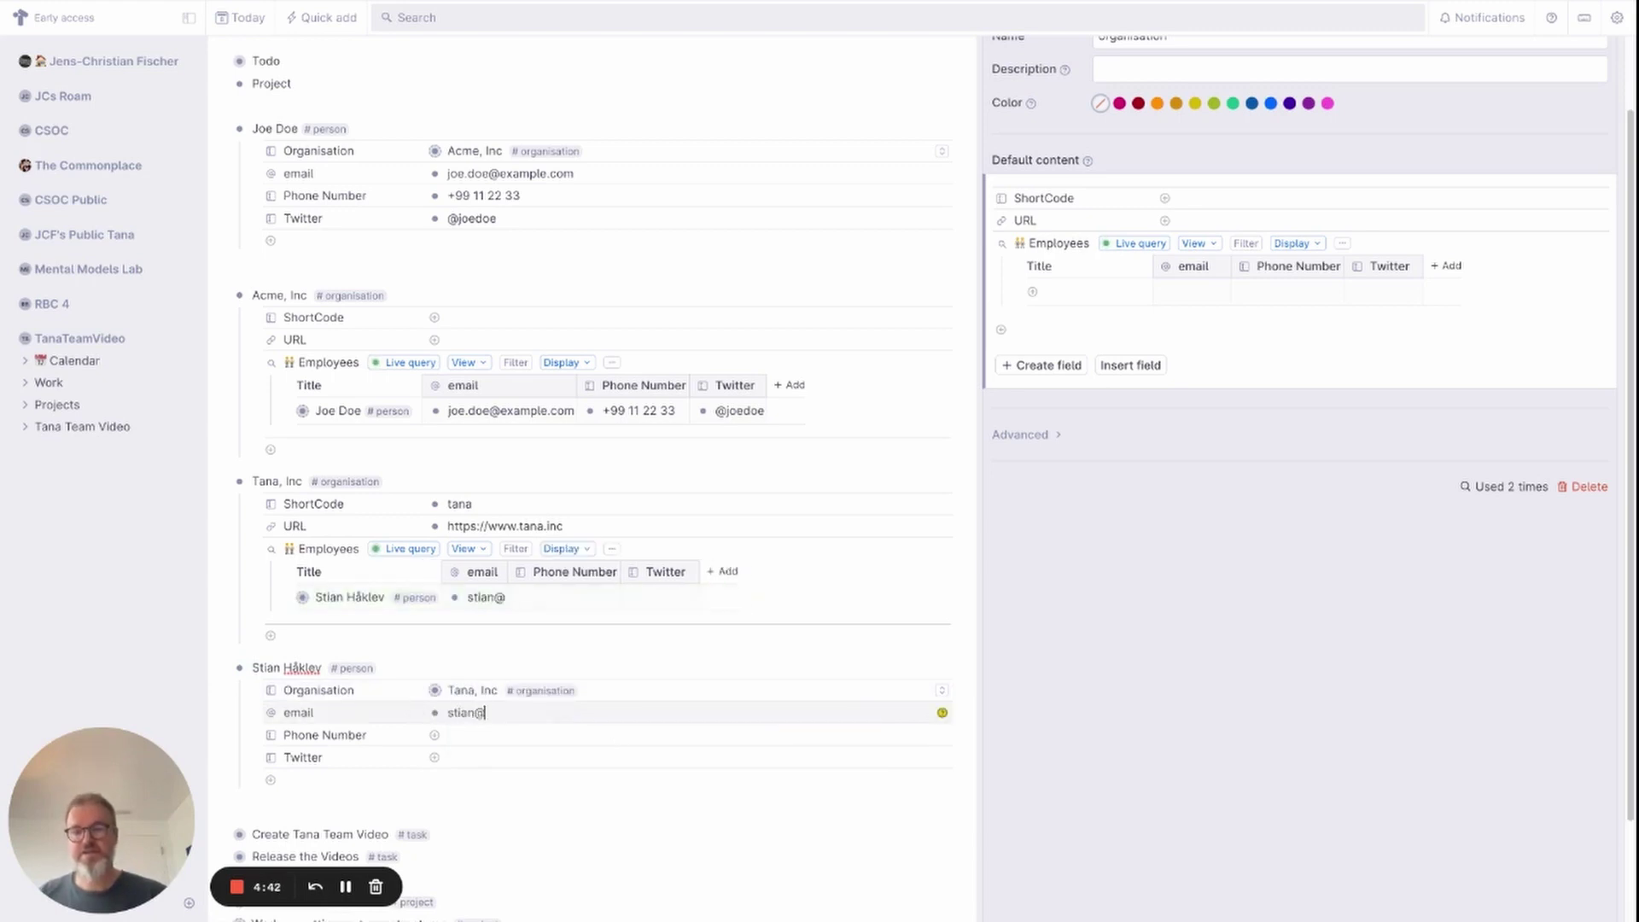
click(483, 736)
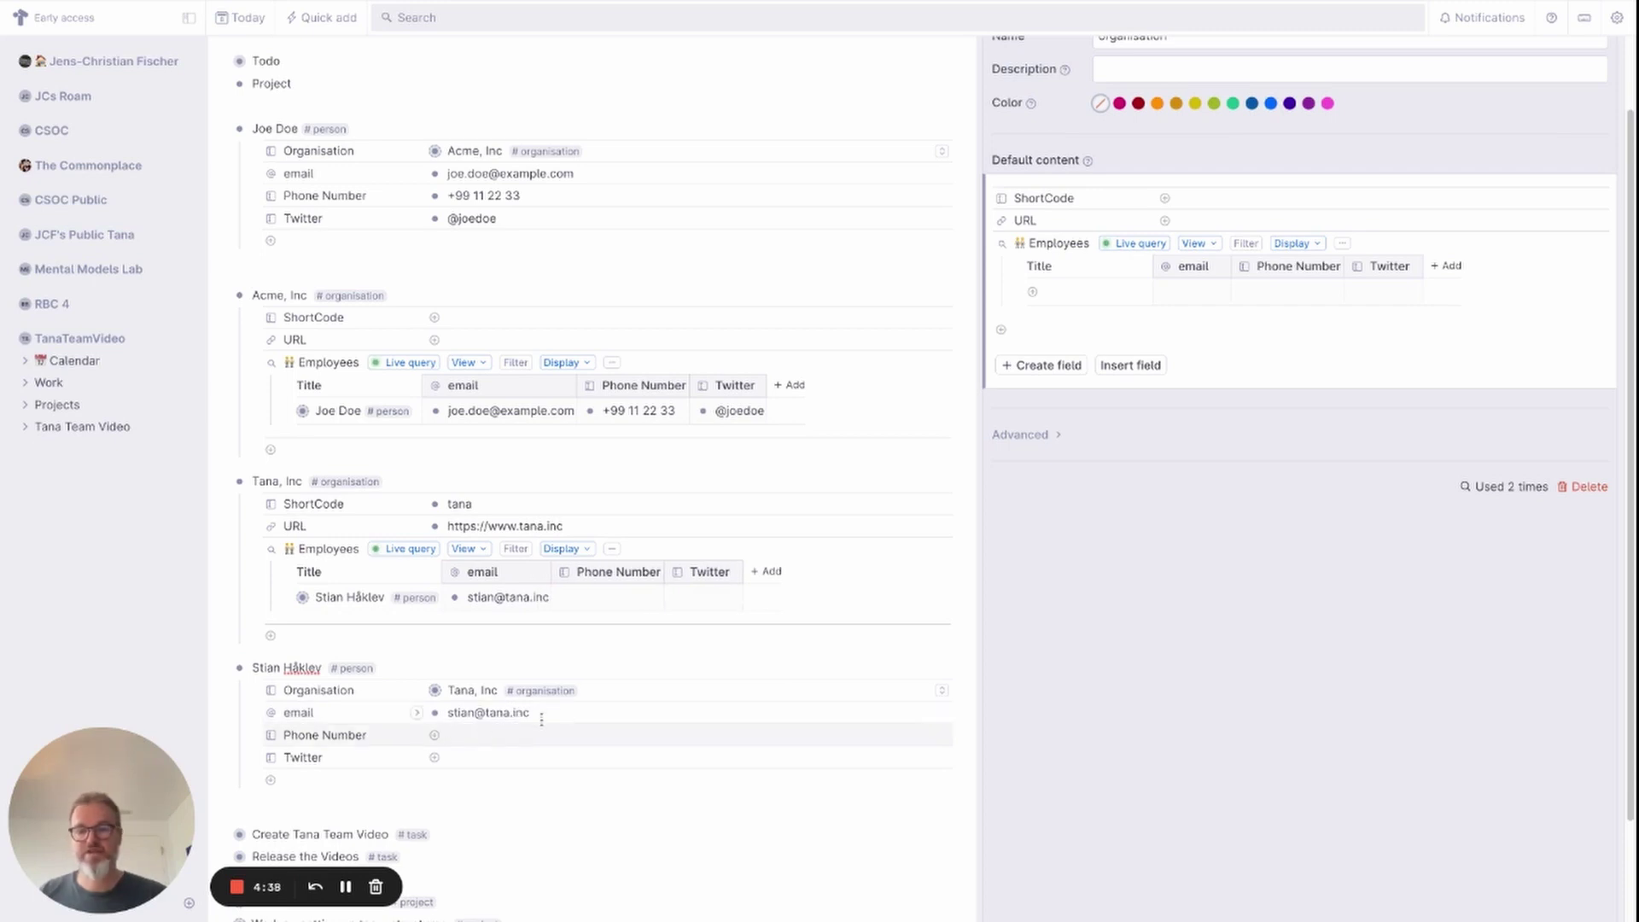
text(11 23)
text( 456)
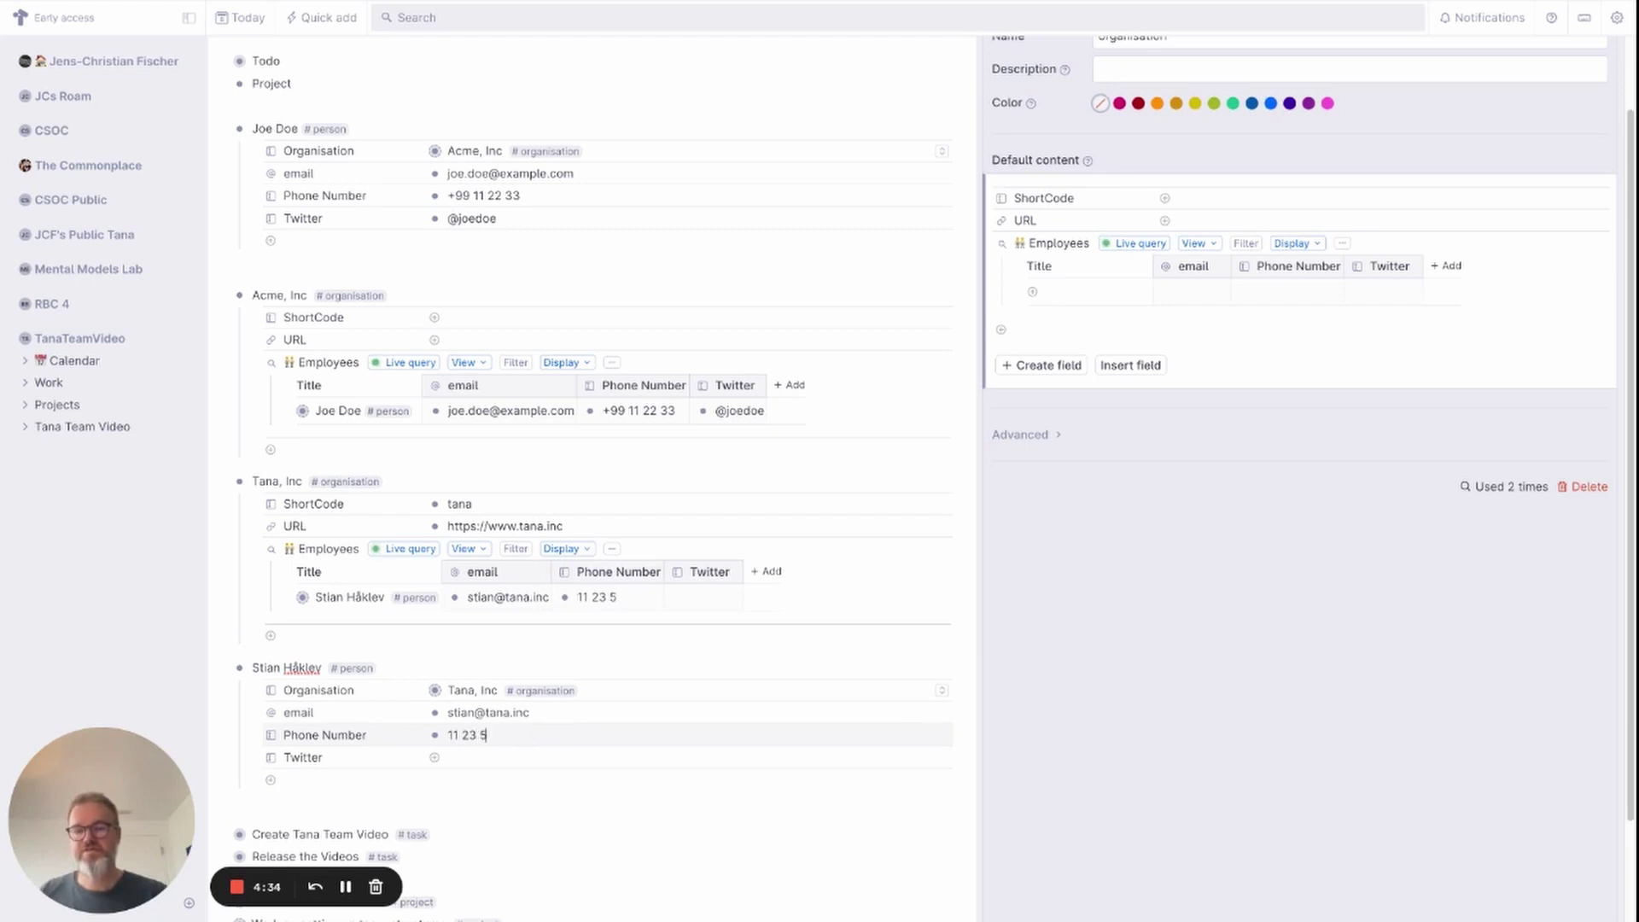
key(BackSpace)
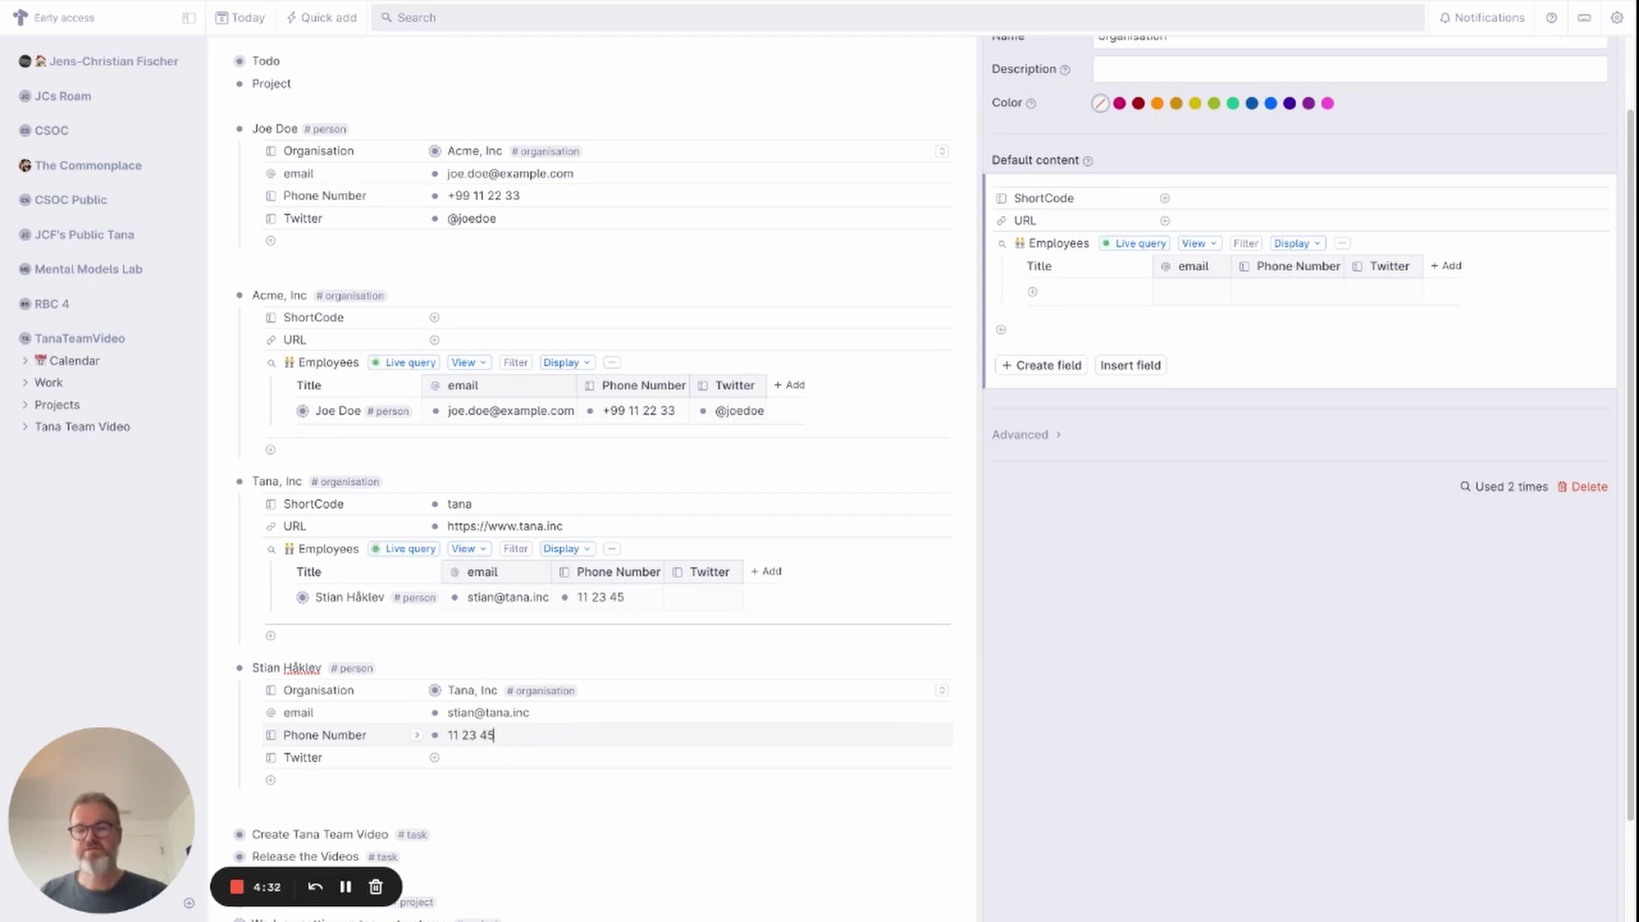
click(493, 760)
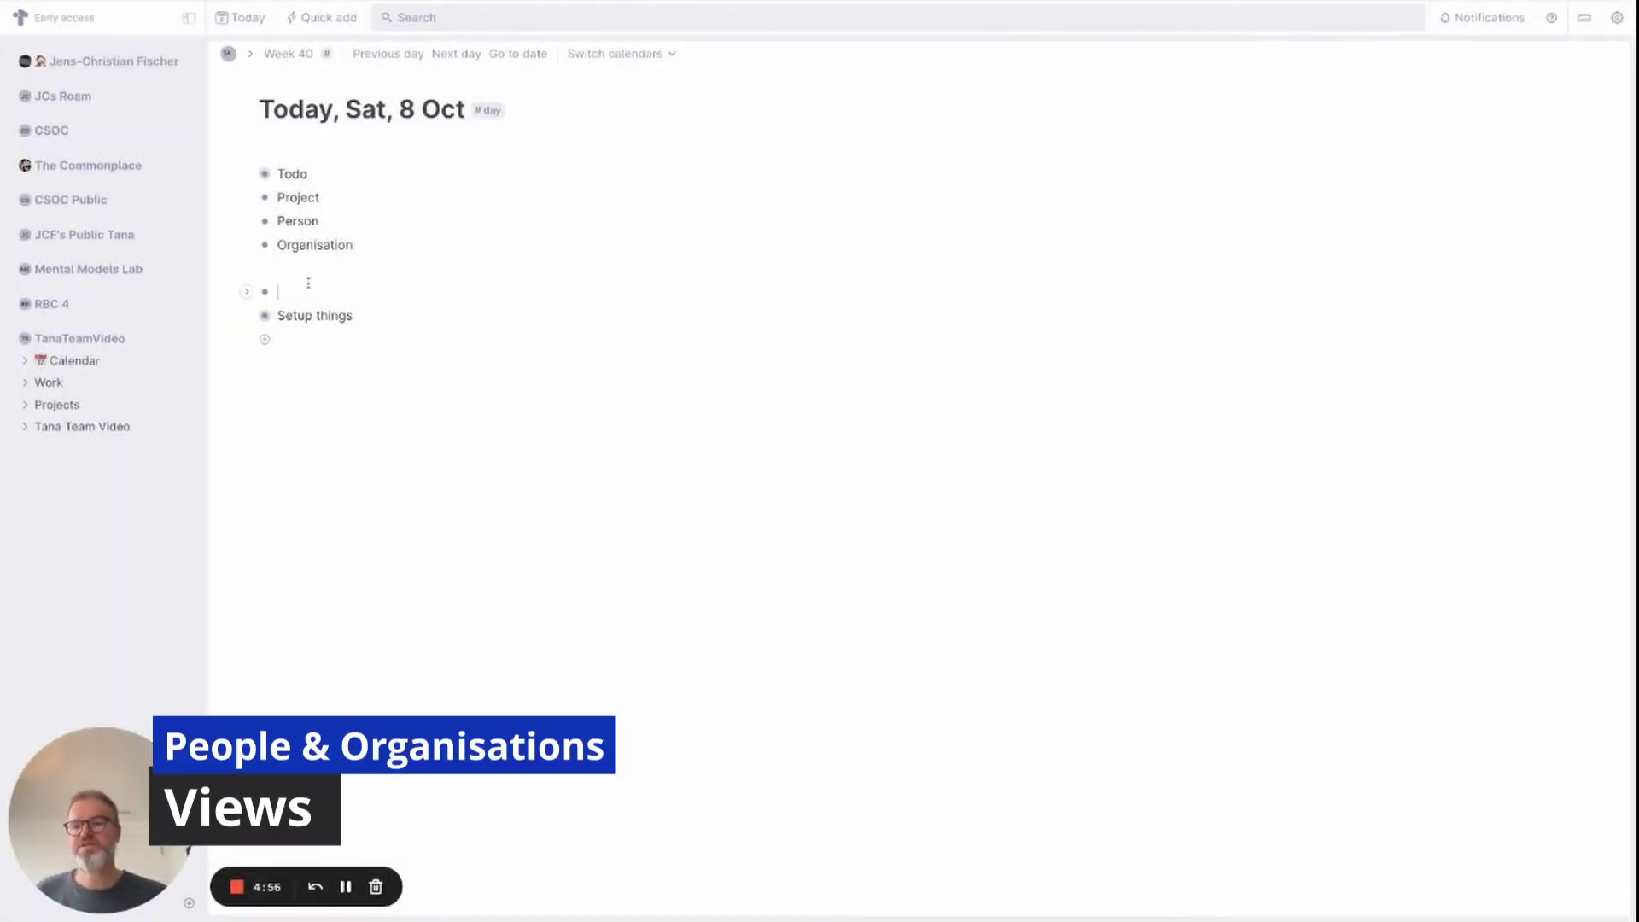
Add a live query that finds all nodes tagged #person.
key(ctrl+k)
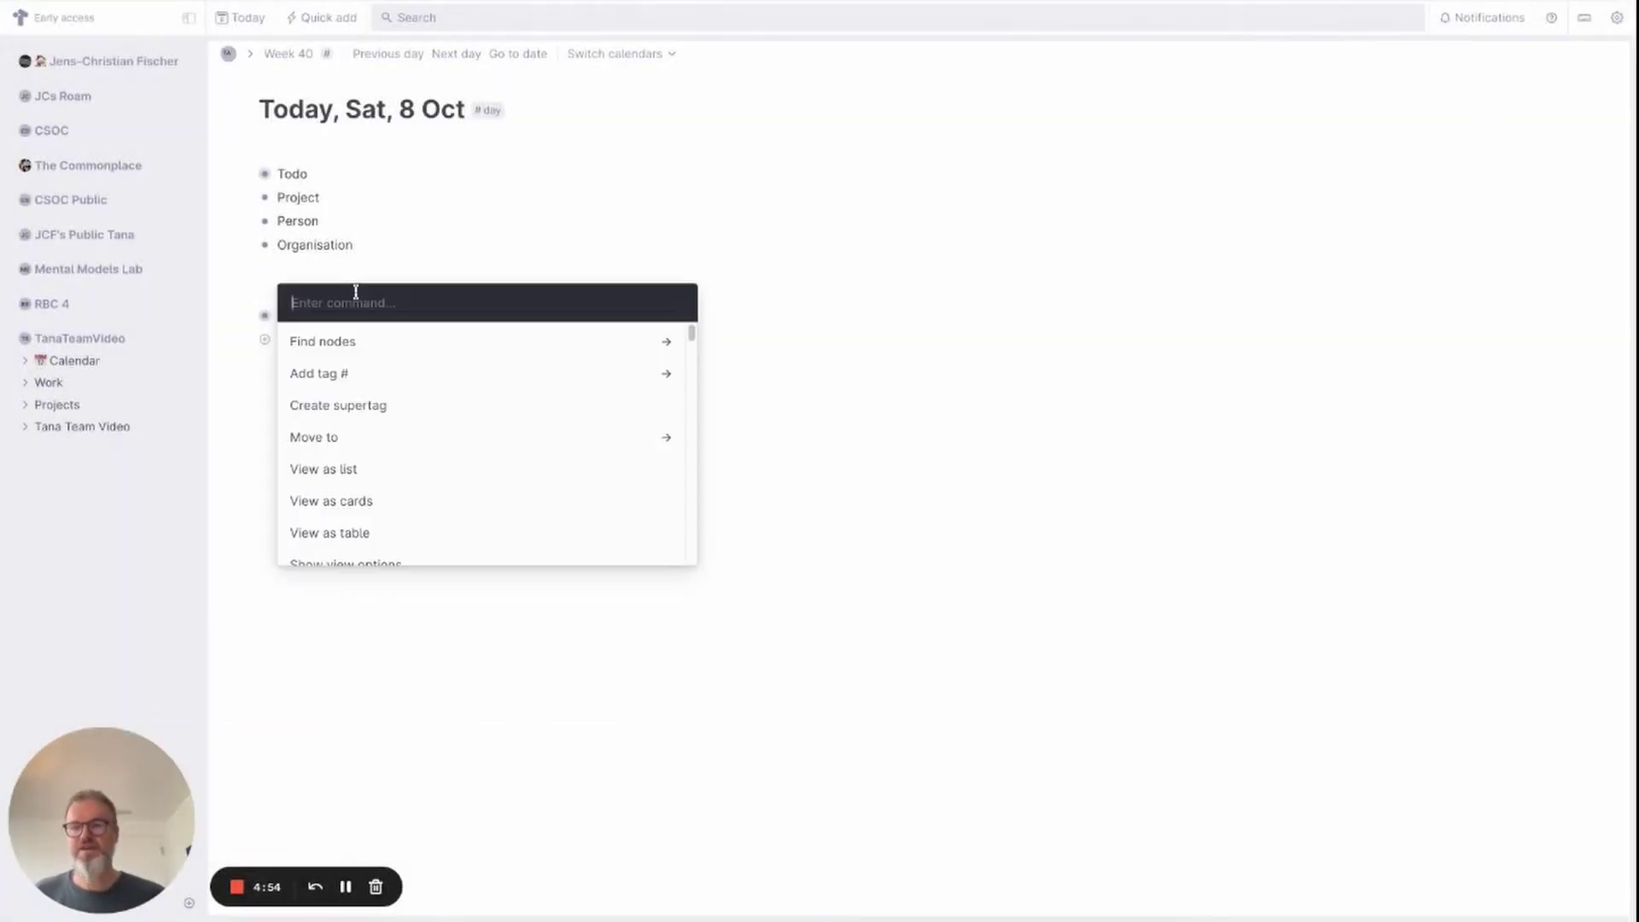
text(fin)
key(Return)
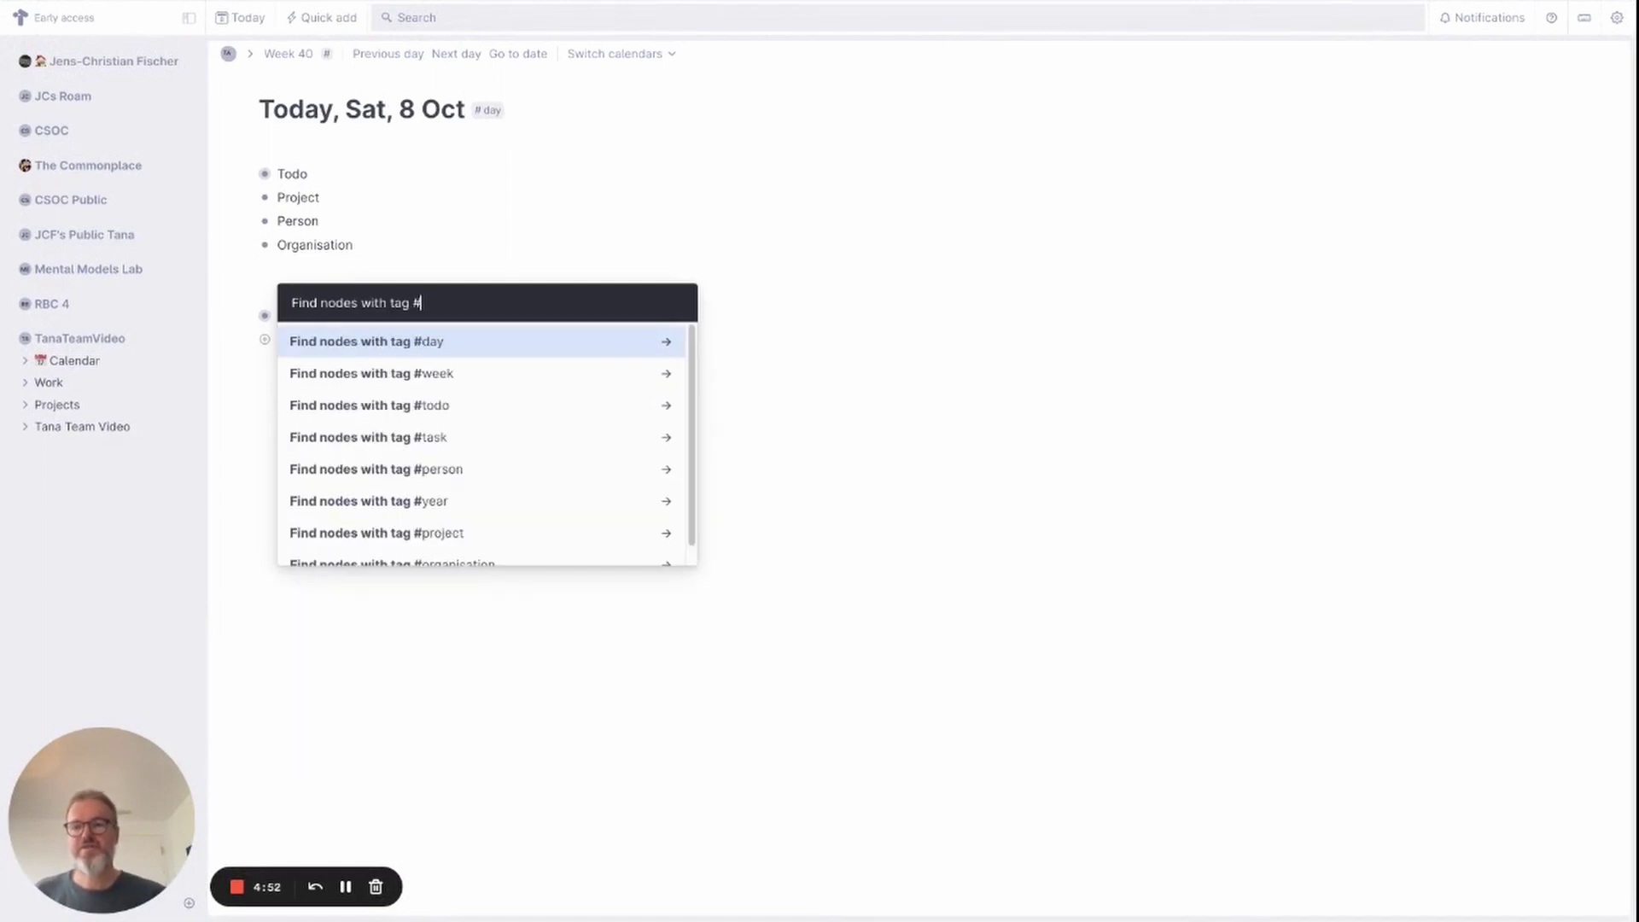
text(person)
key(Return)
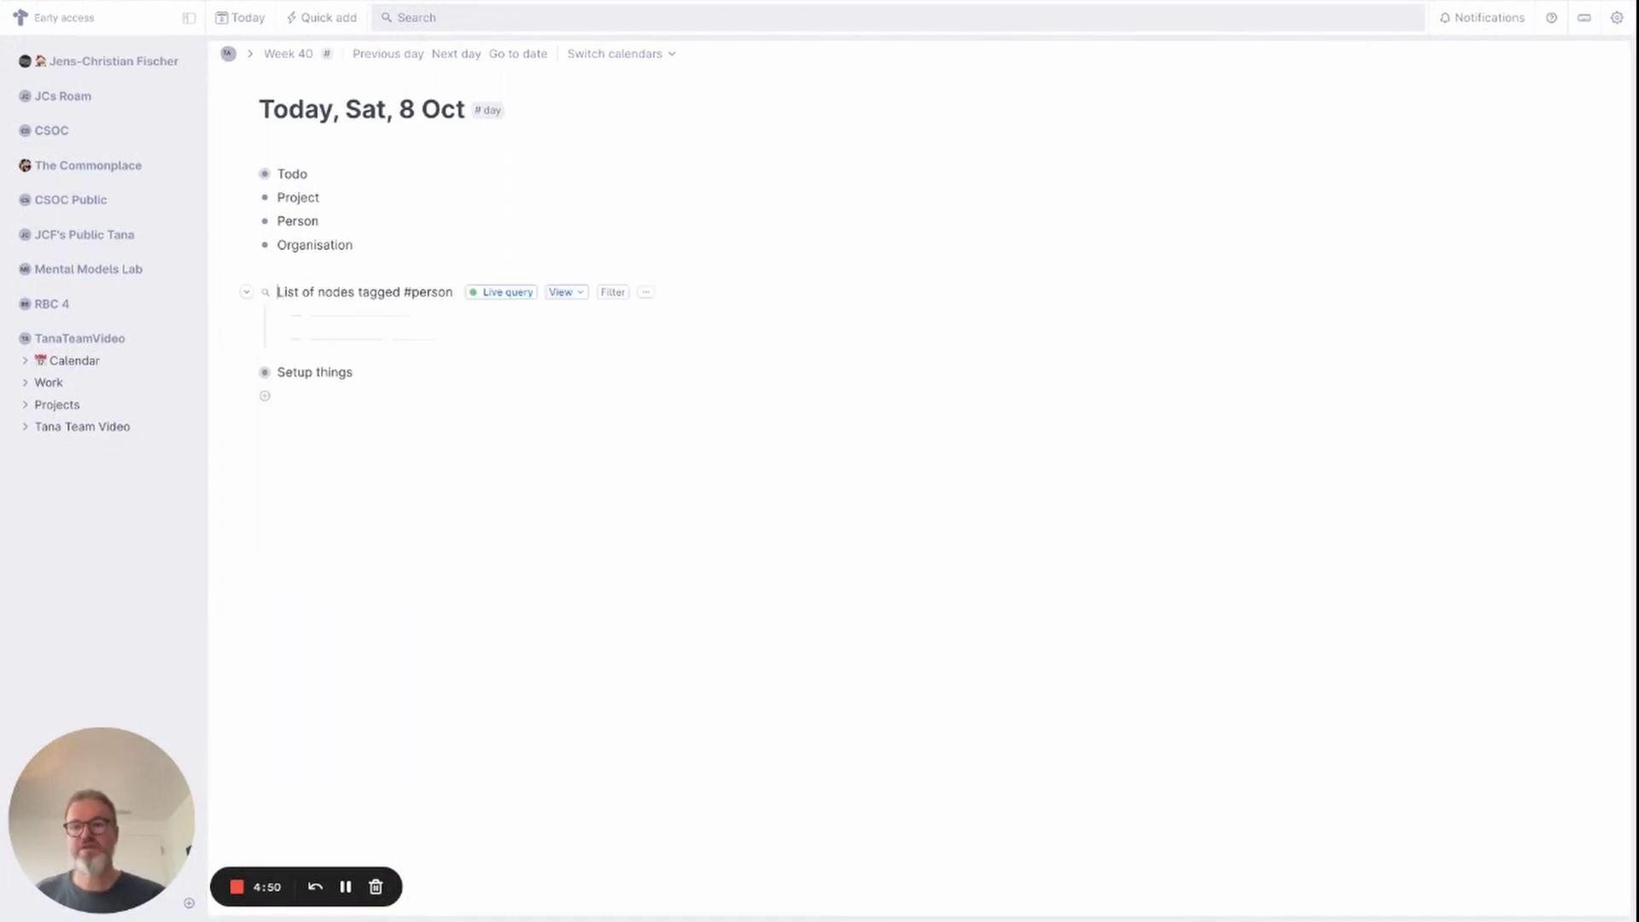
On a new node below, add a live query finding all nodes tagged #organisation.
click(309, 340)
key(Return)
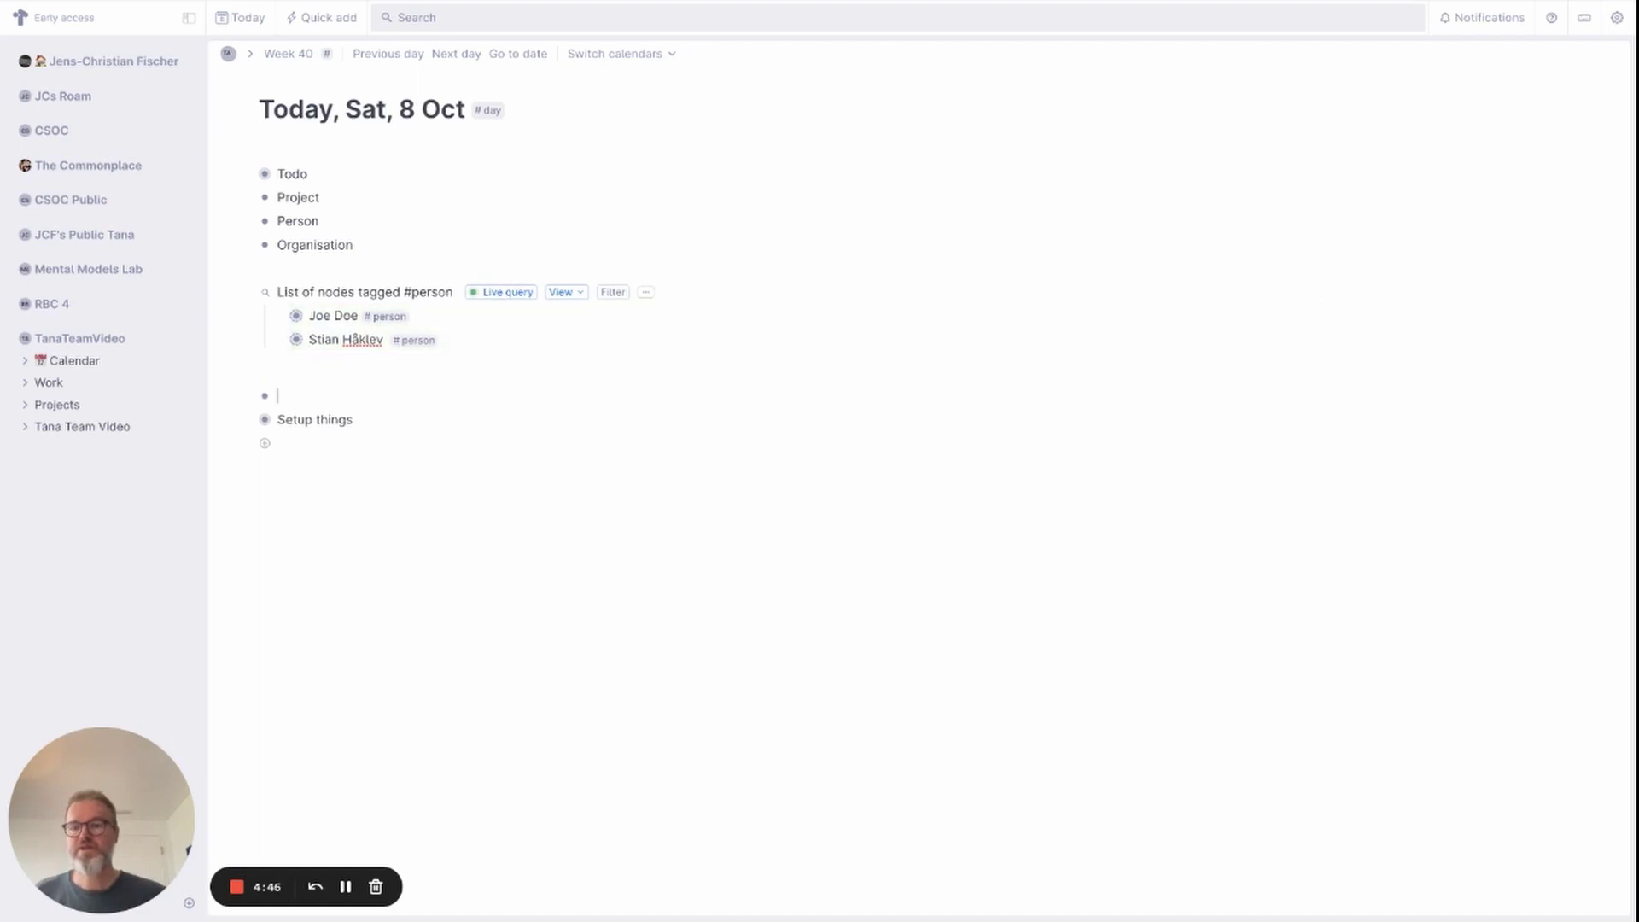
key(Return)
key(ctrl+k)
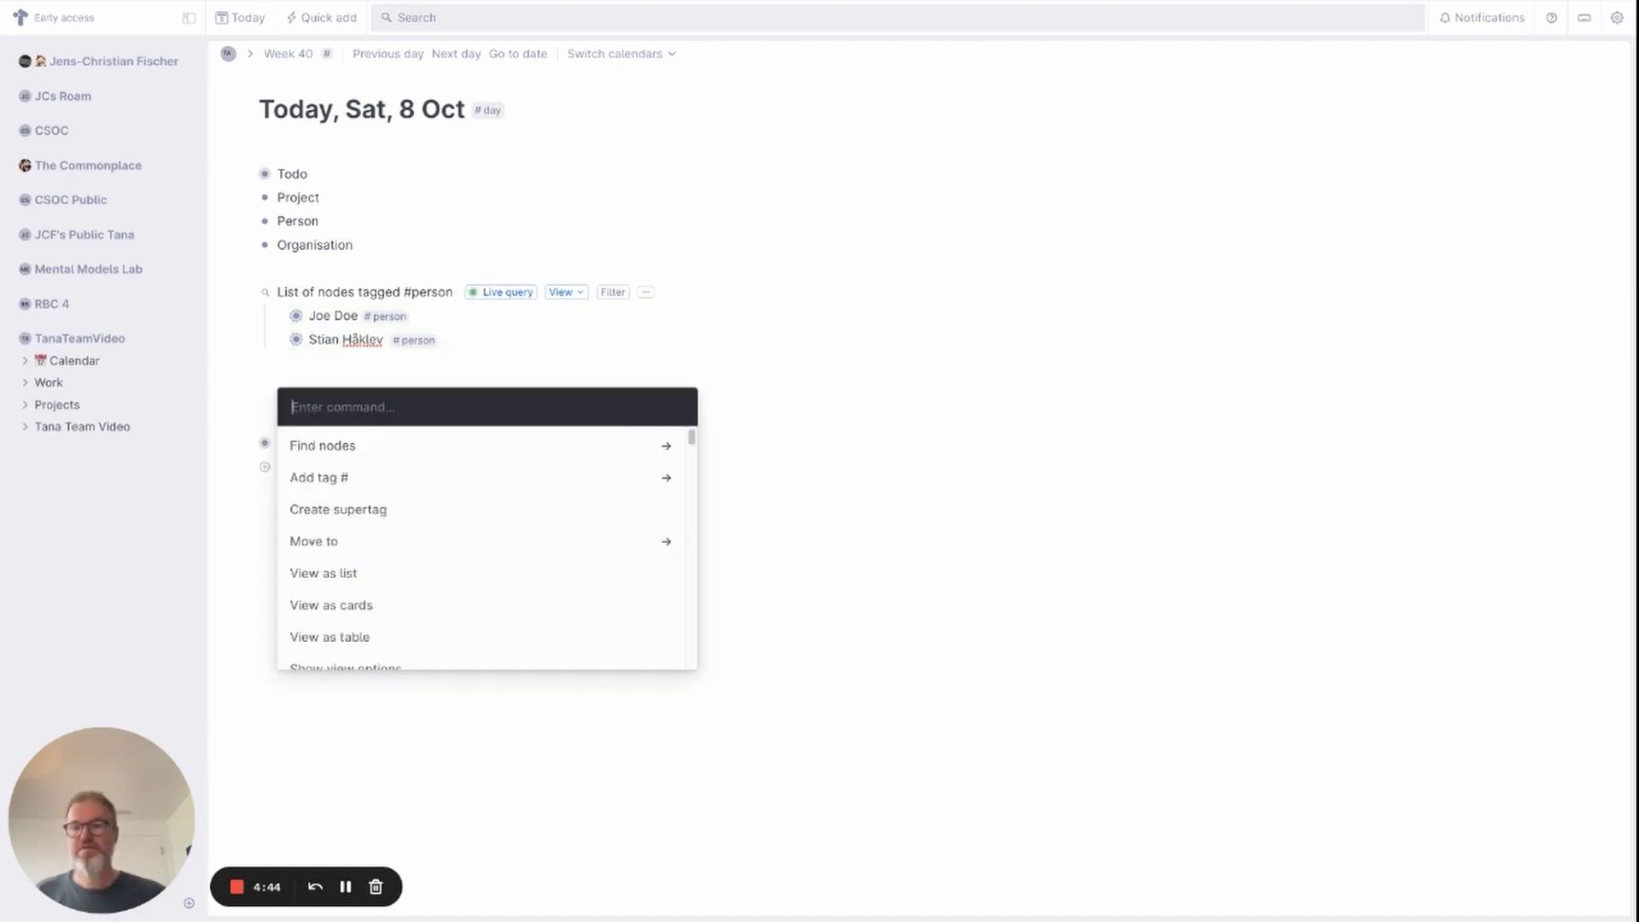
text(fion)
key(BackSpace)
key(BackSpace)
key(BackSpace)
text(n)
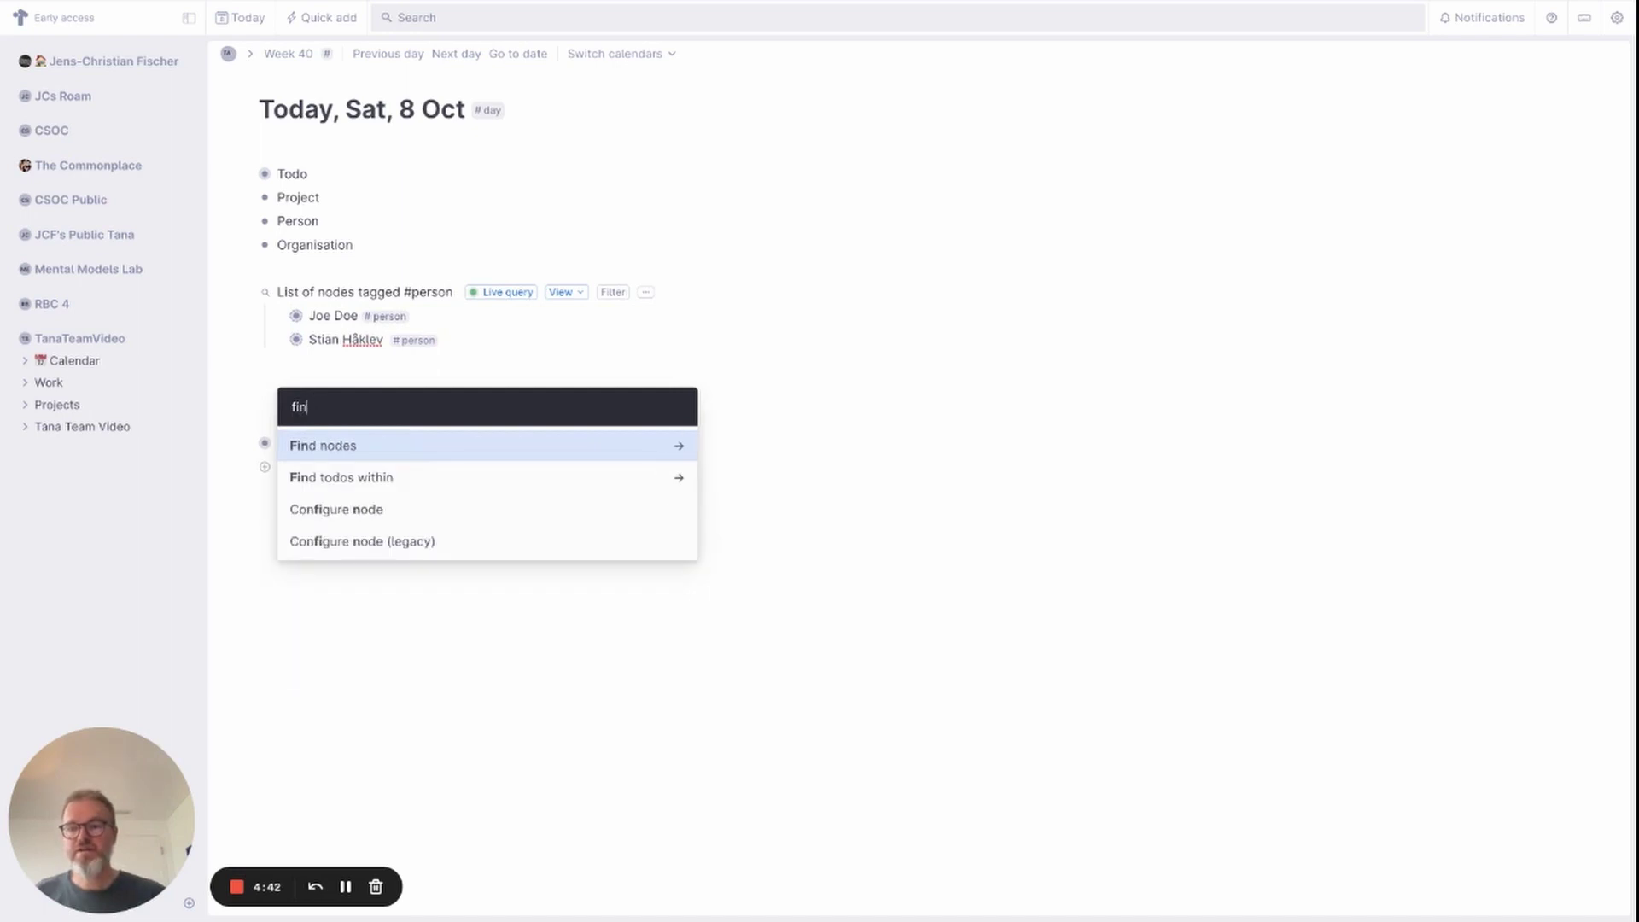
key(Return)
key(Return)
text(orga)
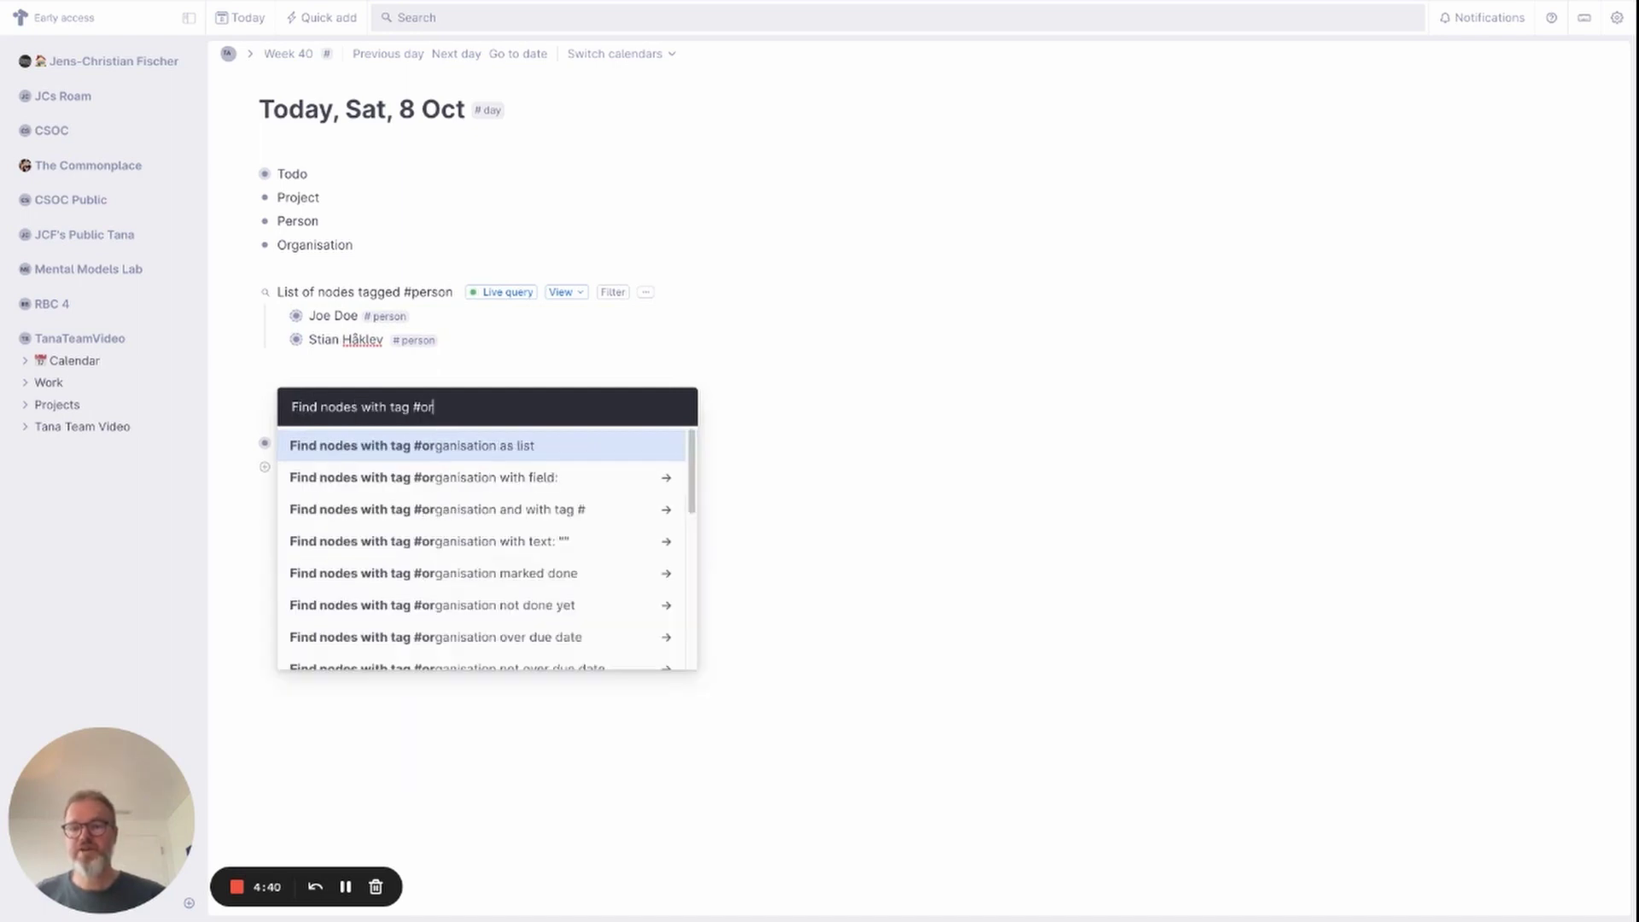
key(Return)
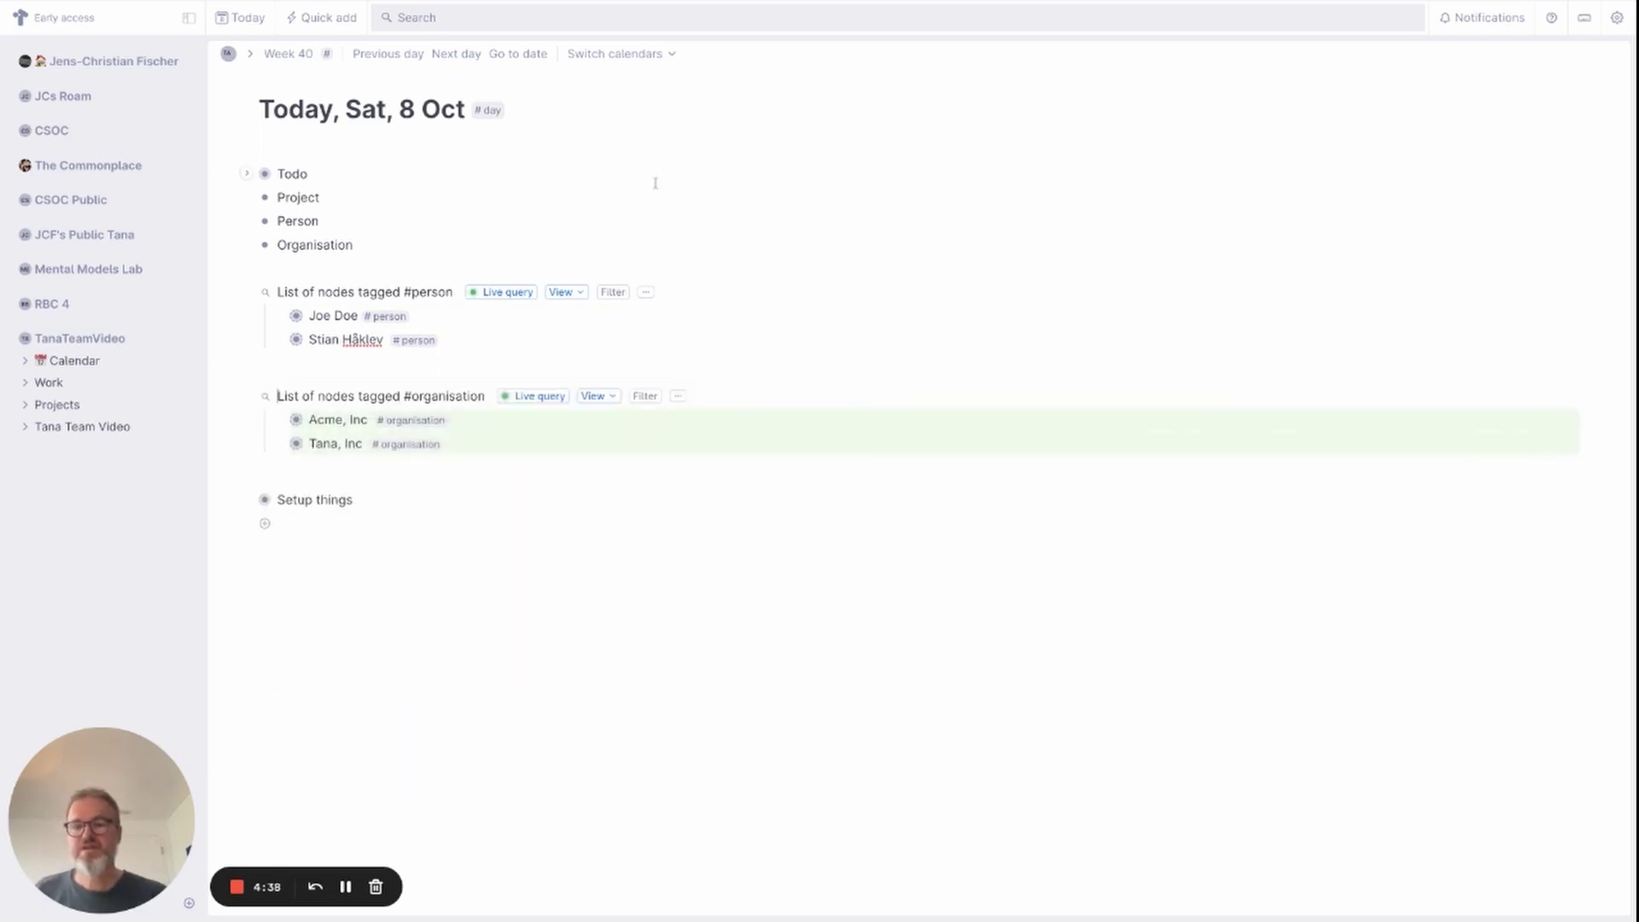
Display the person query as a table sorted by Name ascending, saved for everyone.
click(578, 295)
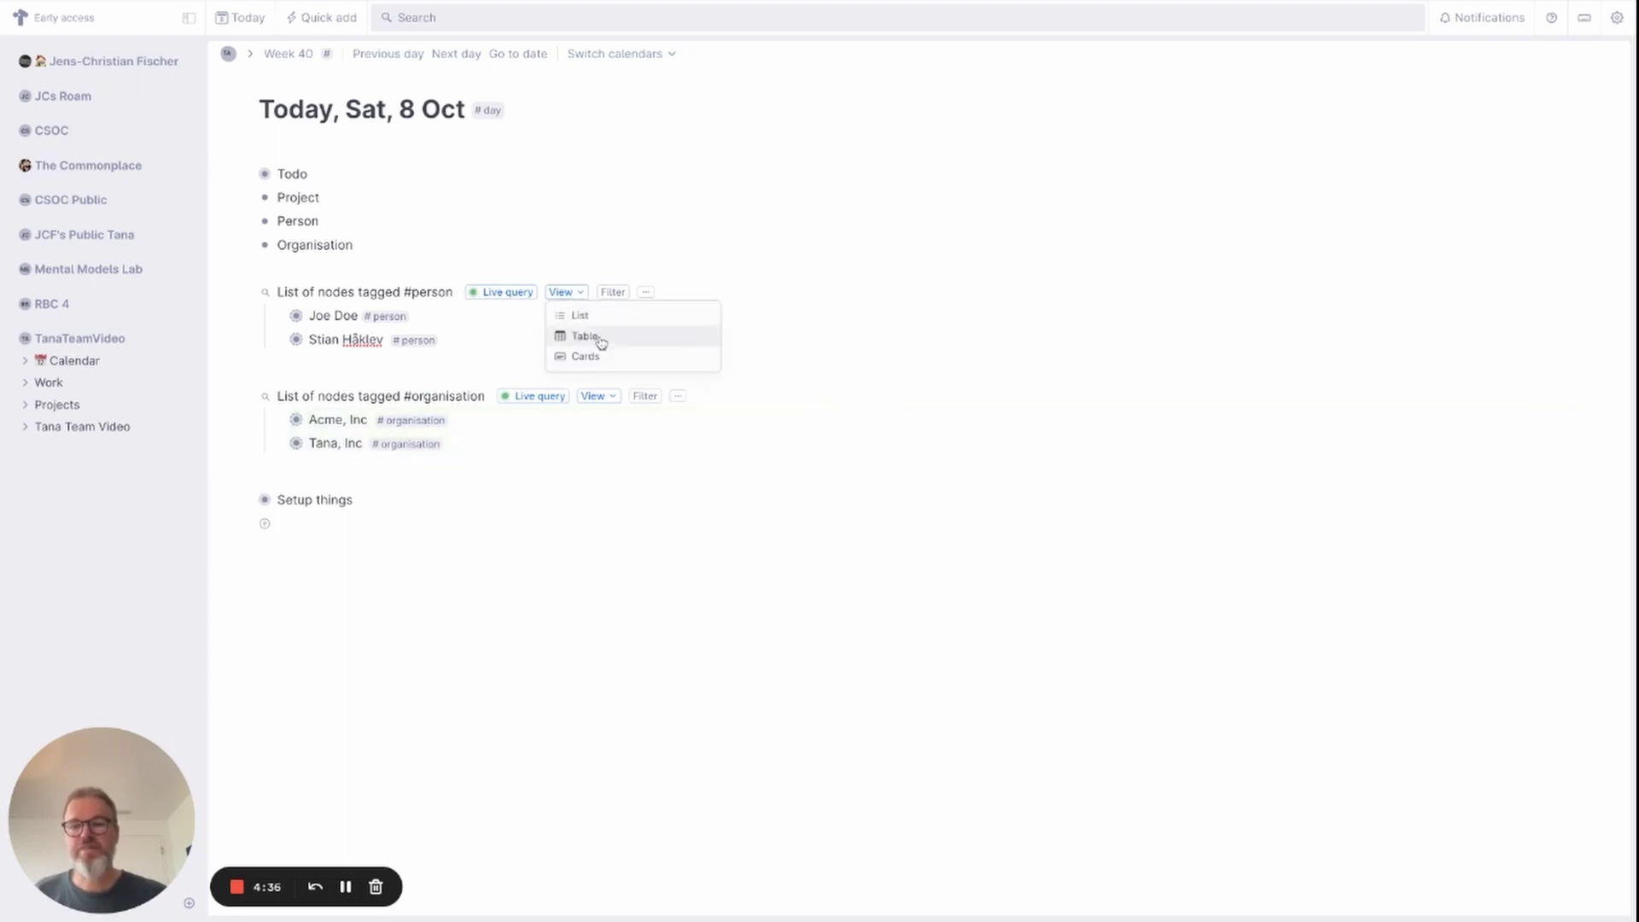
click(600, 338)
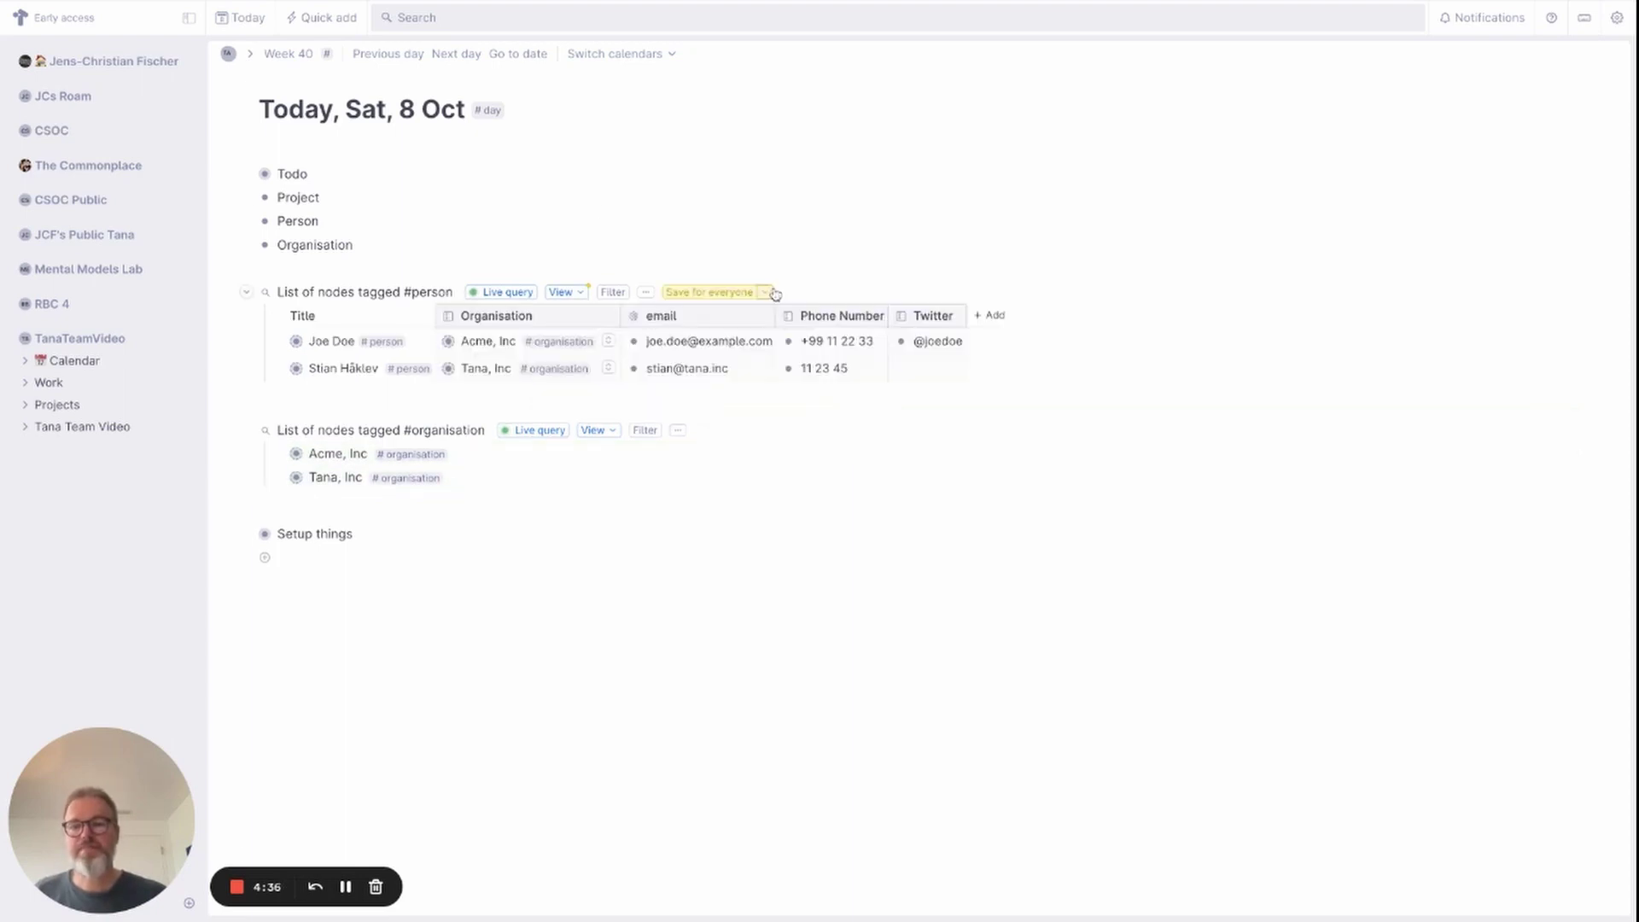
click(646, 292)
click(683, 324)
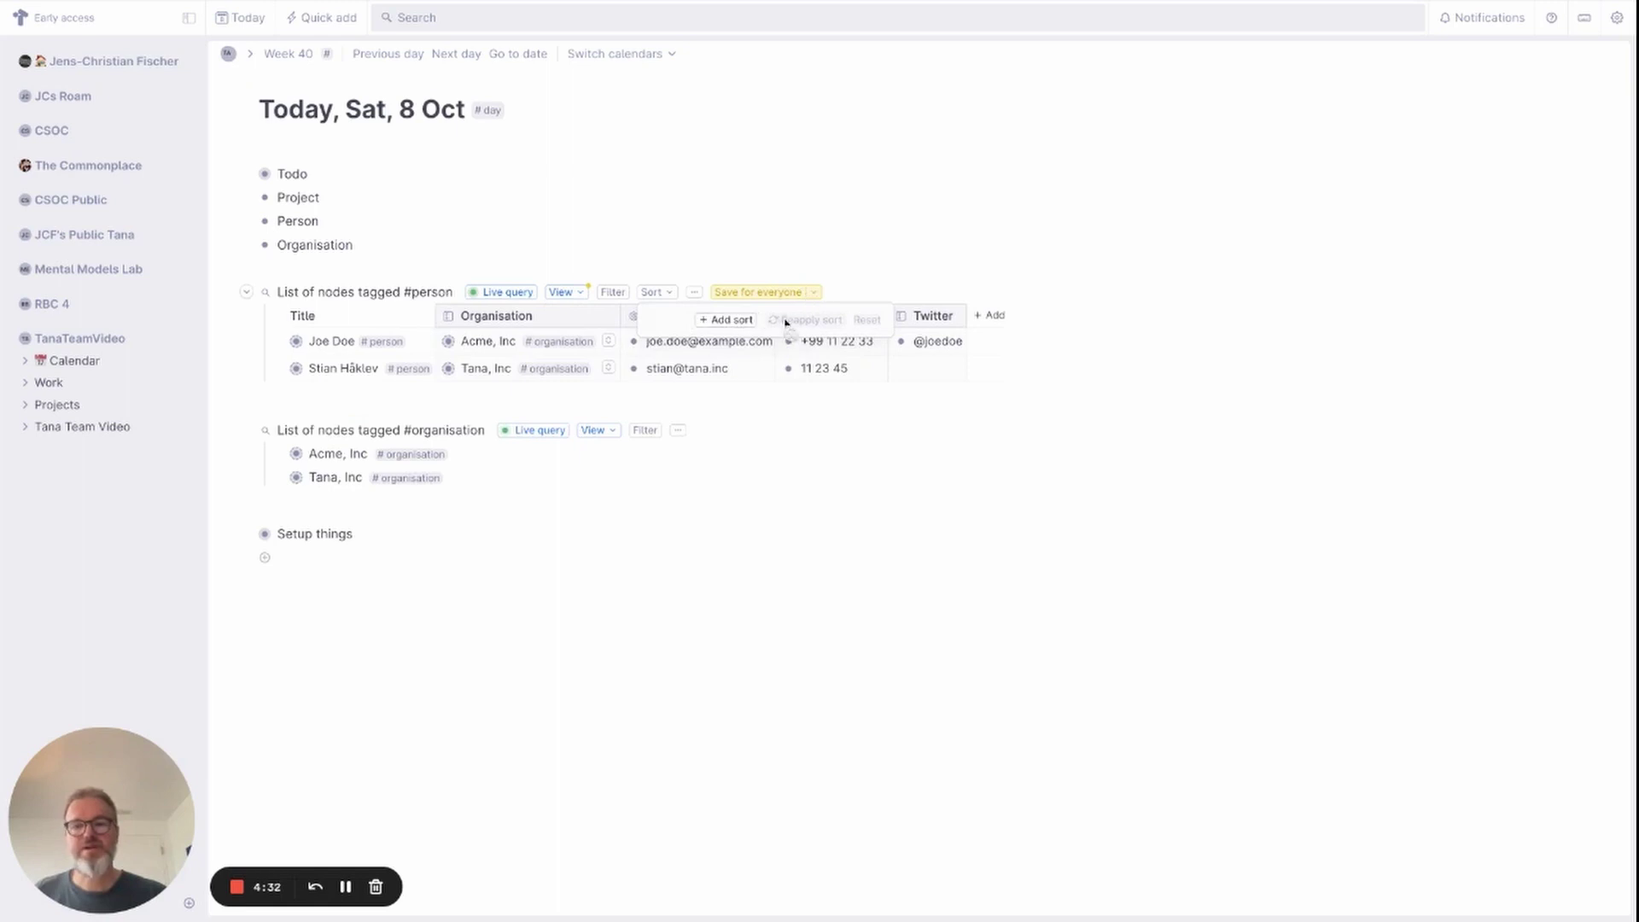
click(726, 321)
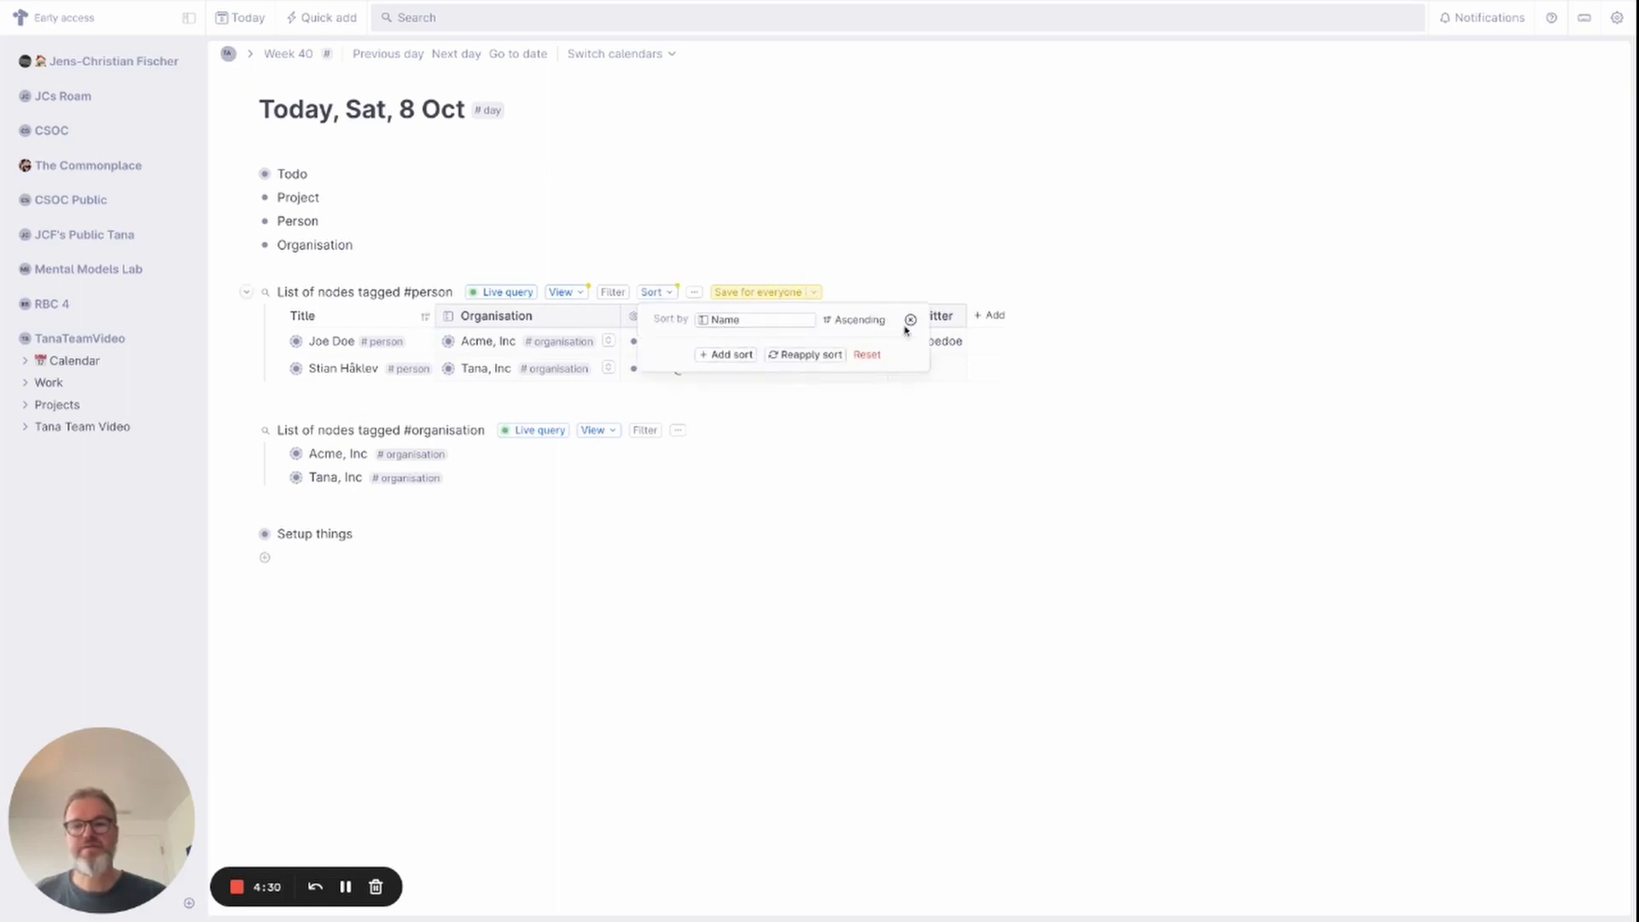
click(818, 291)
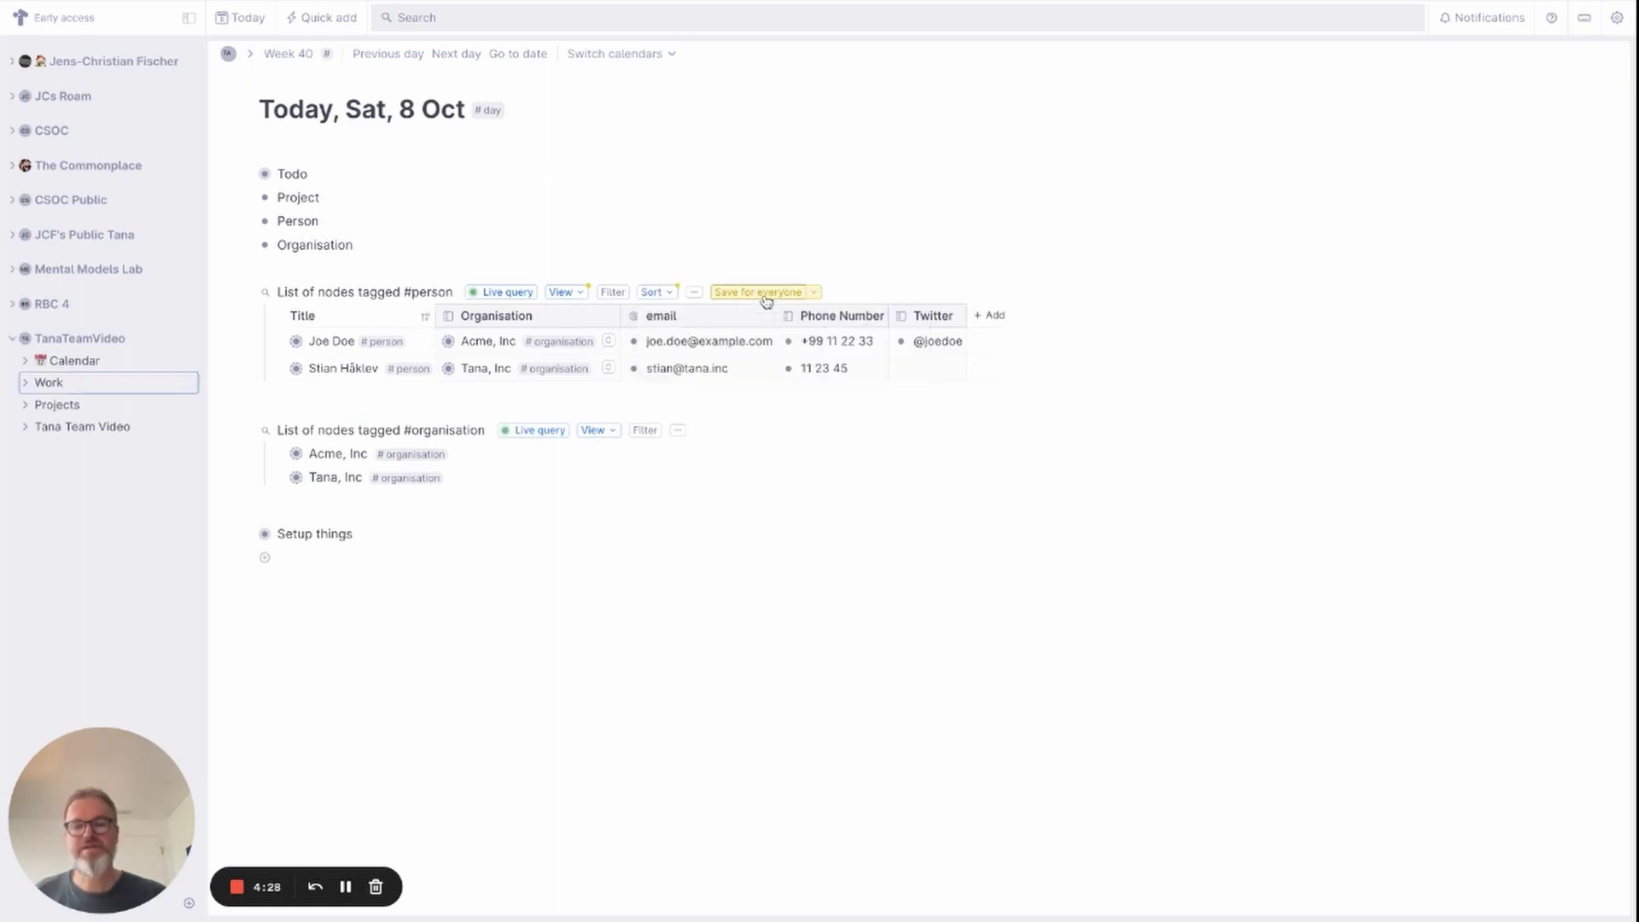
Display the organisation query as a table sorted by Name ascending, saved for everyone.
click(598, 430)
click(604, 471)
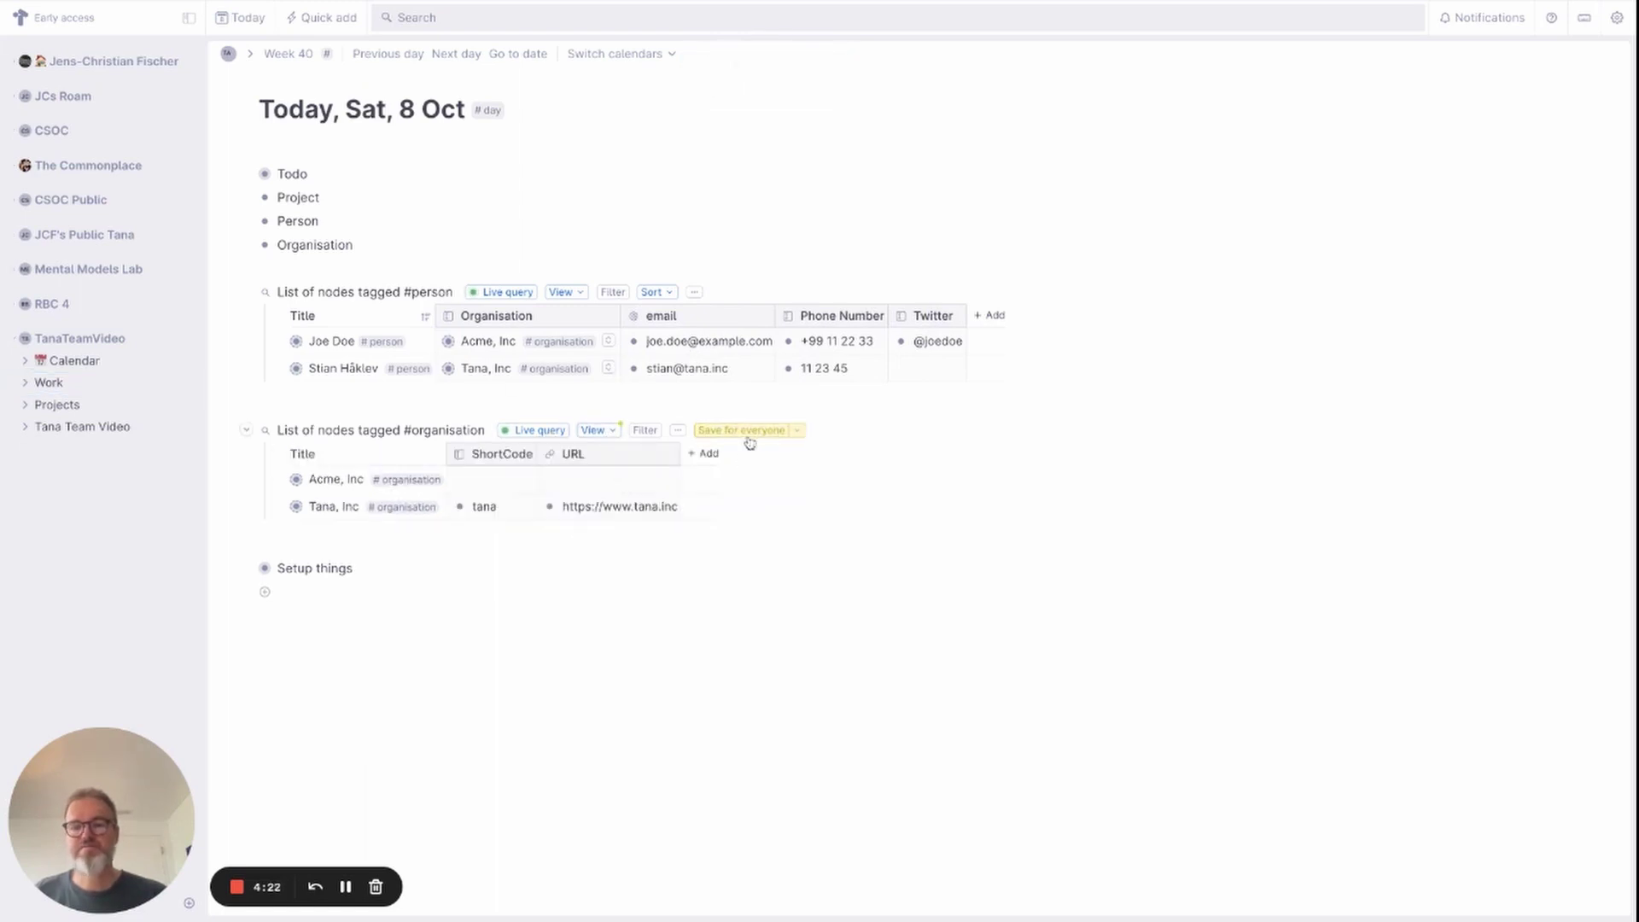
click(678, 431)
click(702, 469)
click(768, 463)
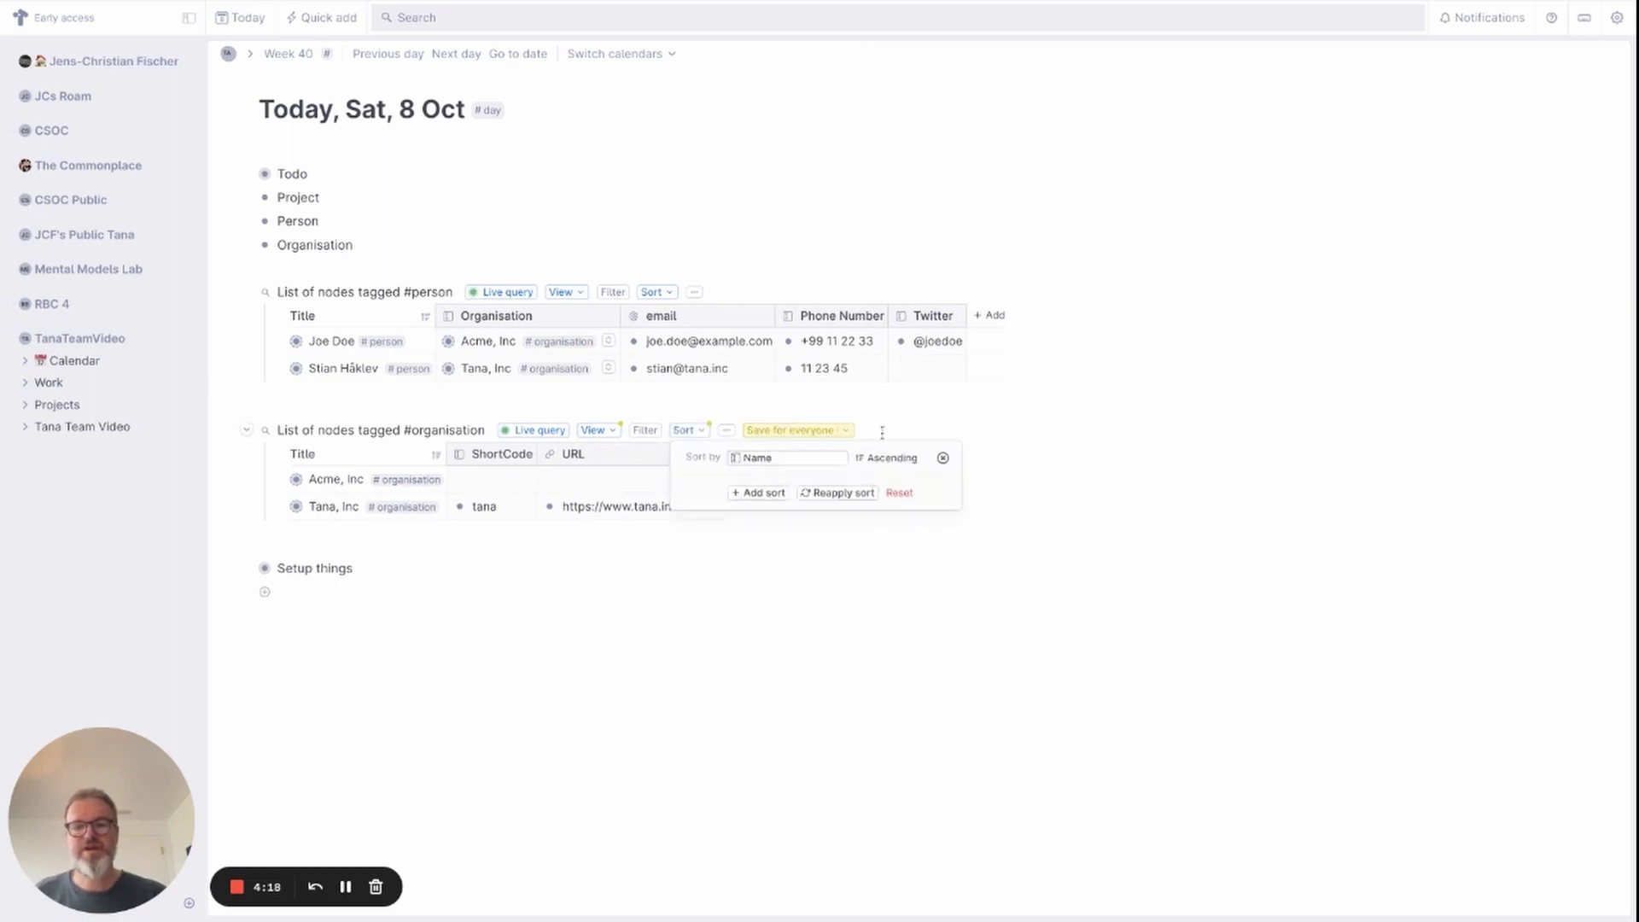
click(798, 430)
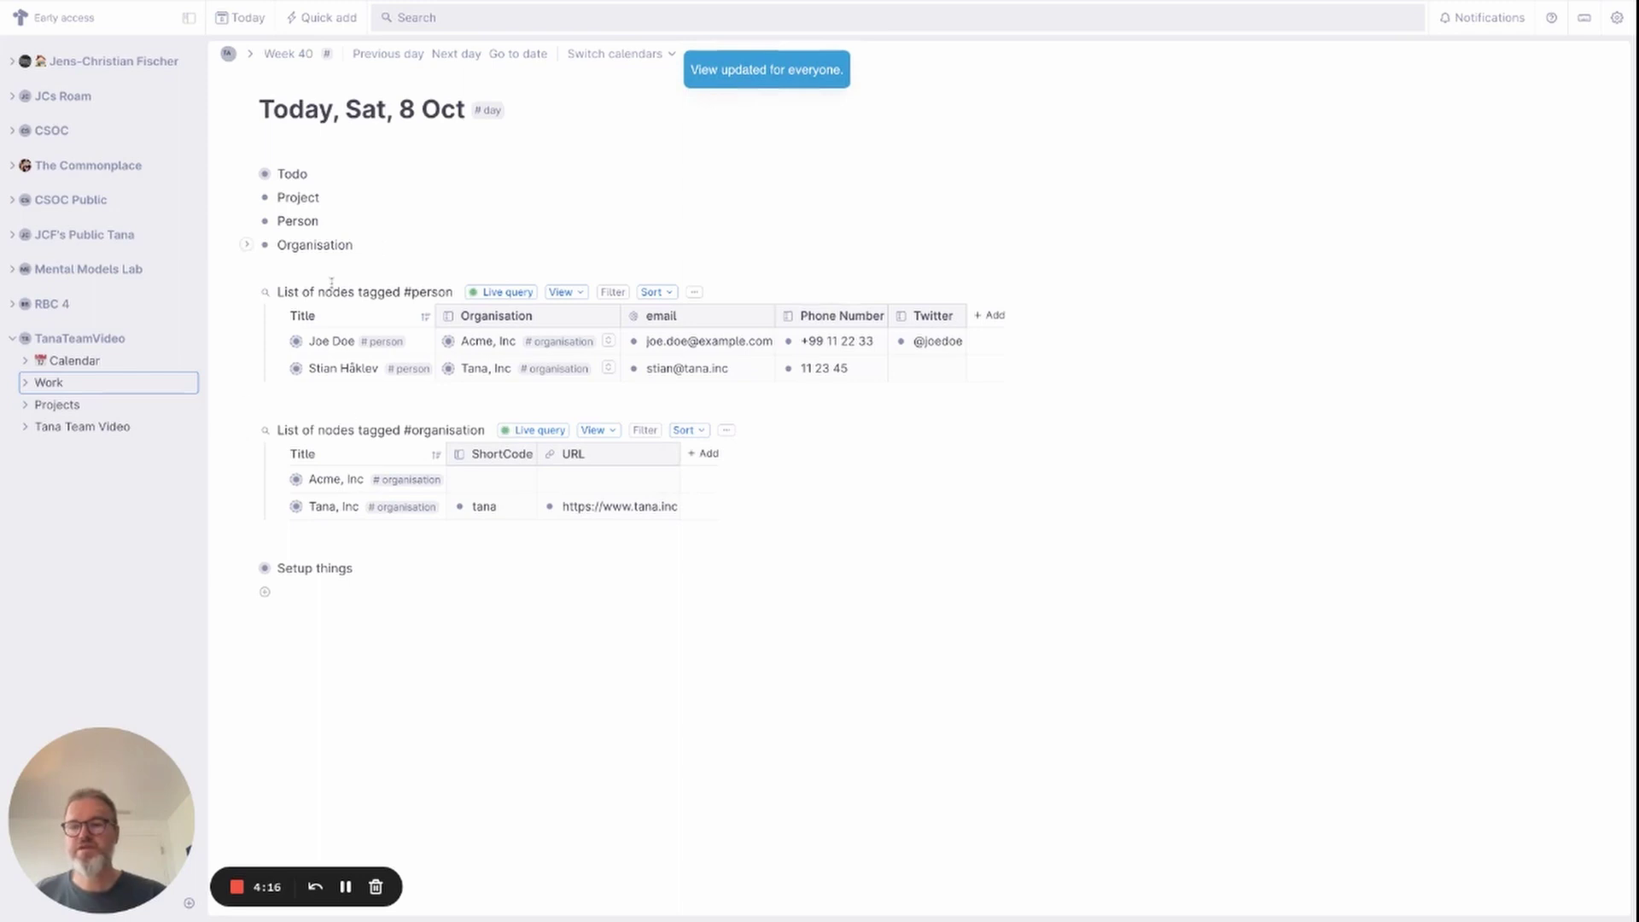
Retitle the person query 'People' with a people_holding_hands emoji in front.
drag(277, 292, 446, 292)
text(n)
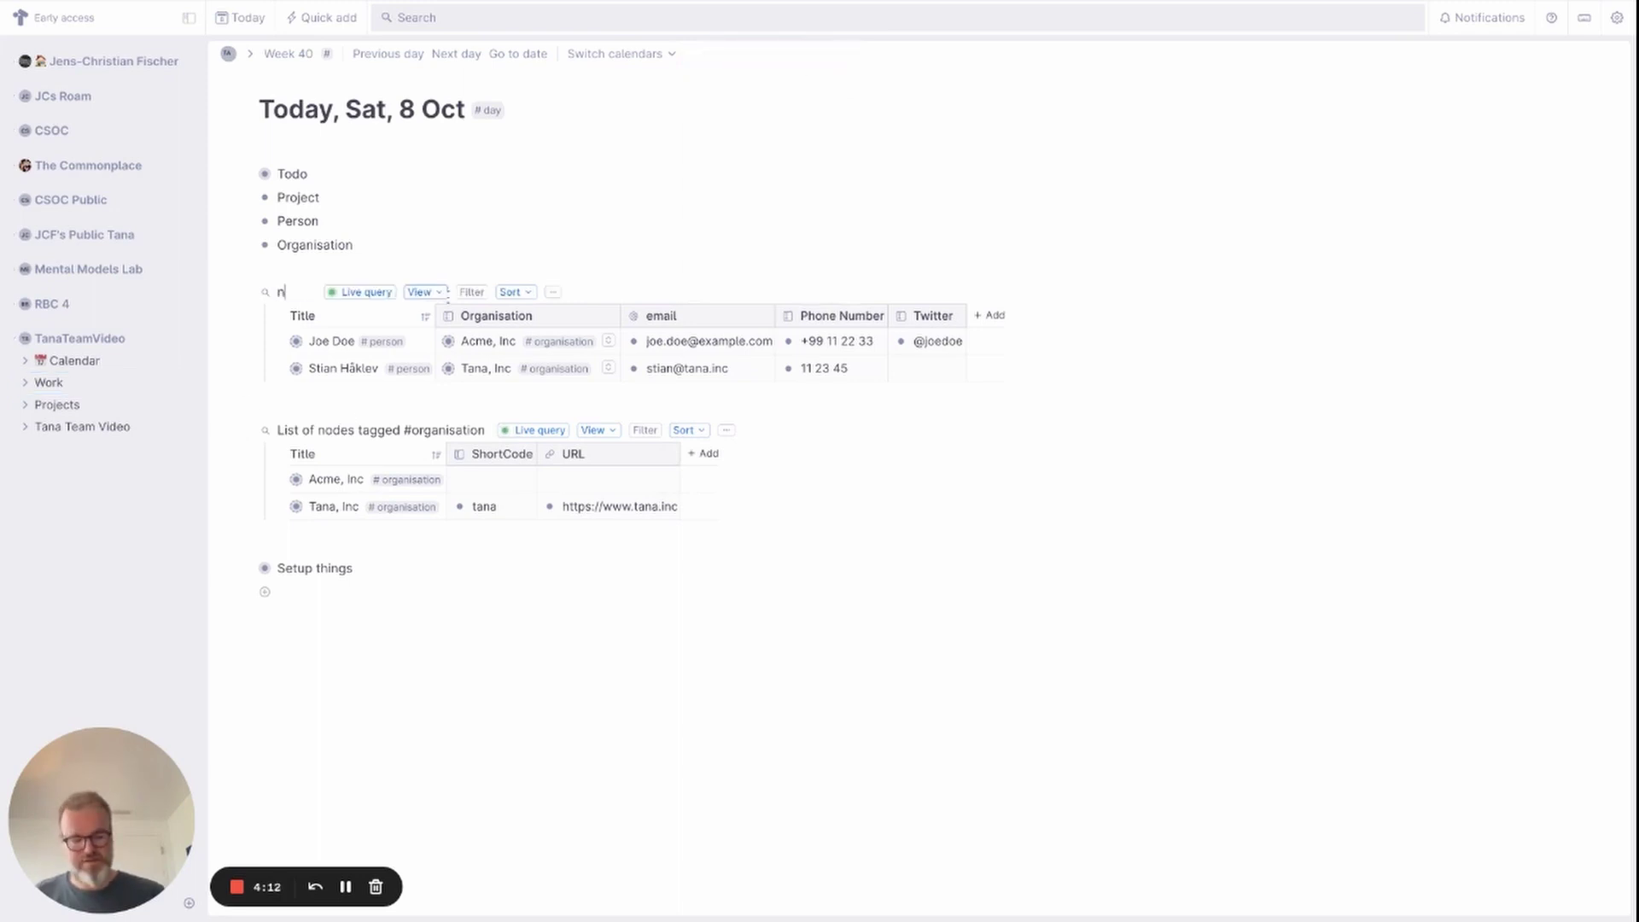
text(:Peo)
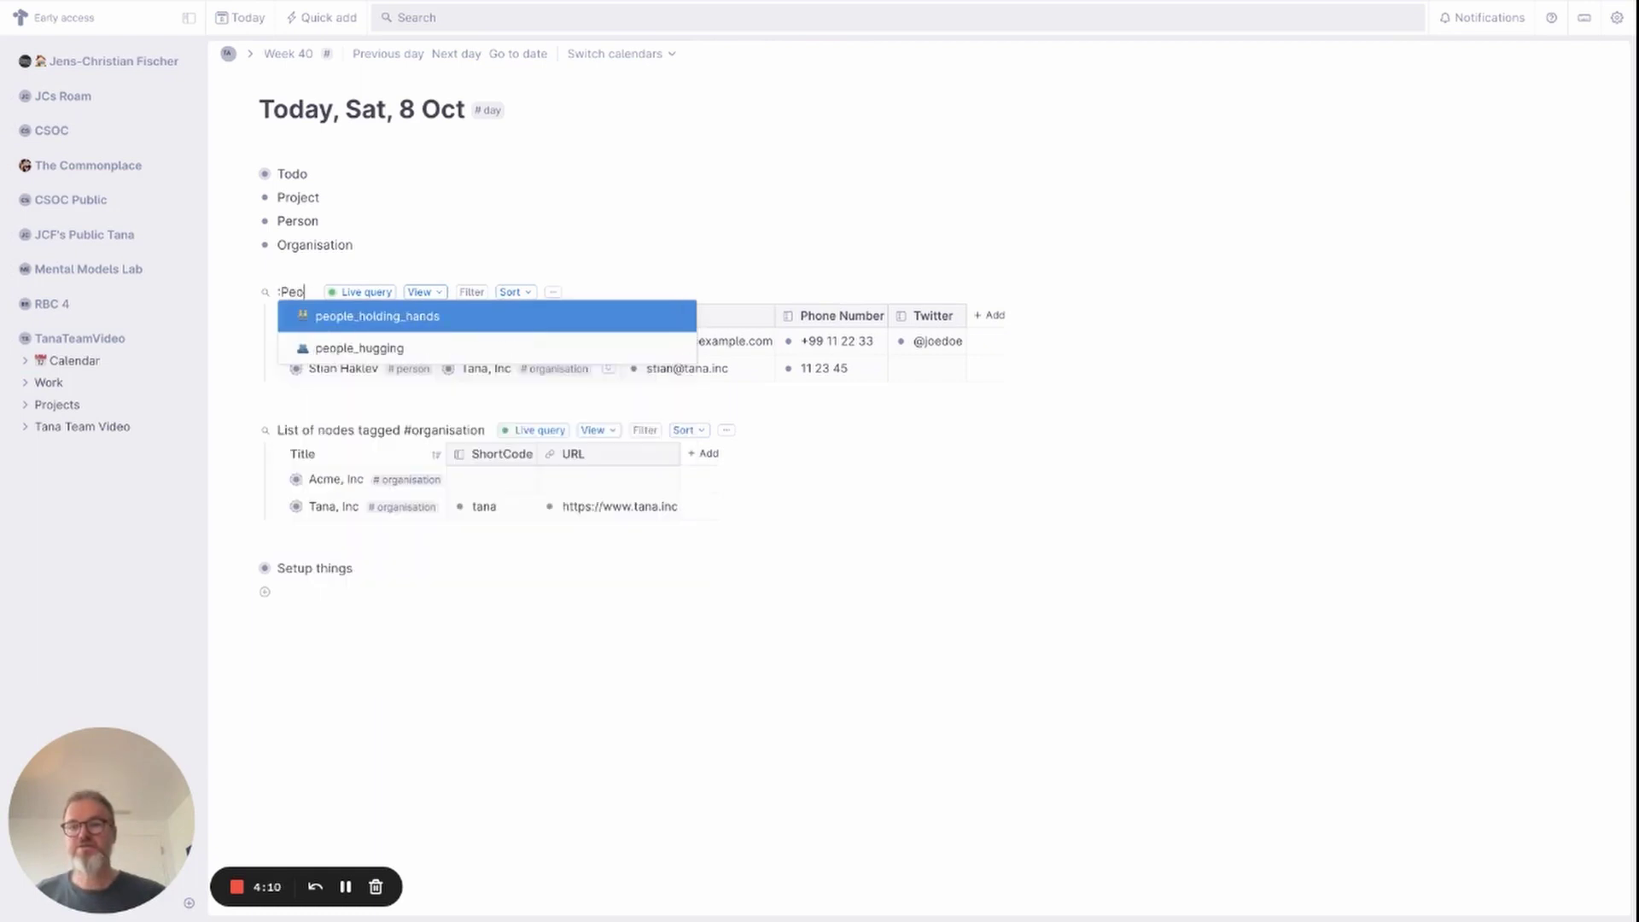
key(Return)
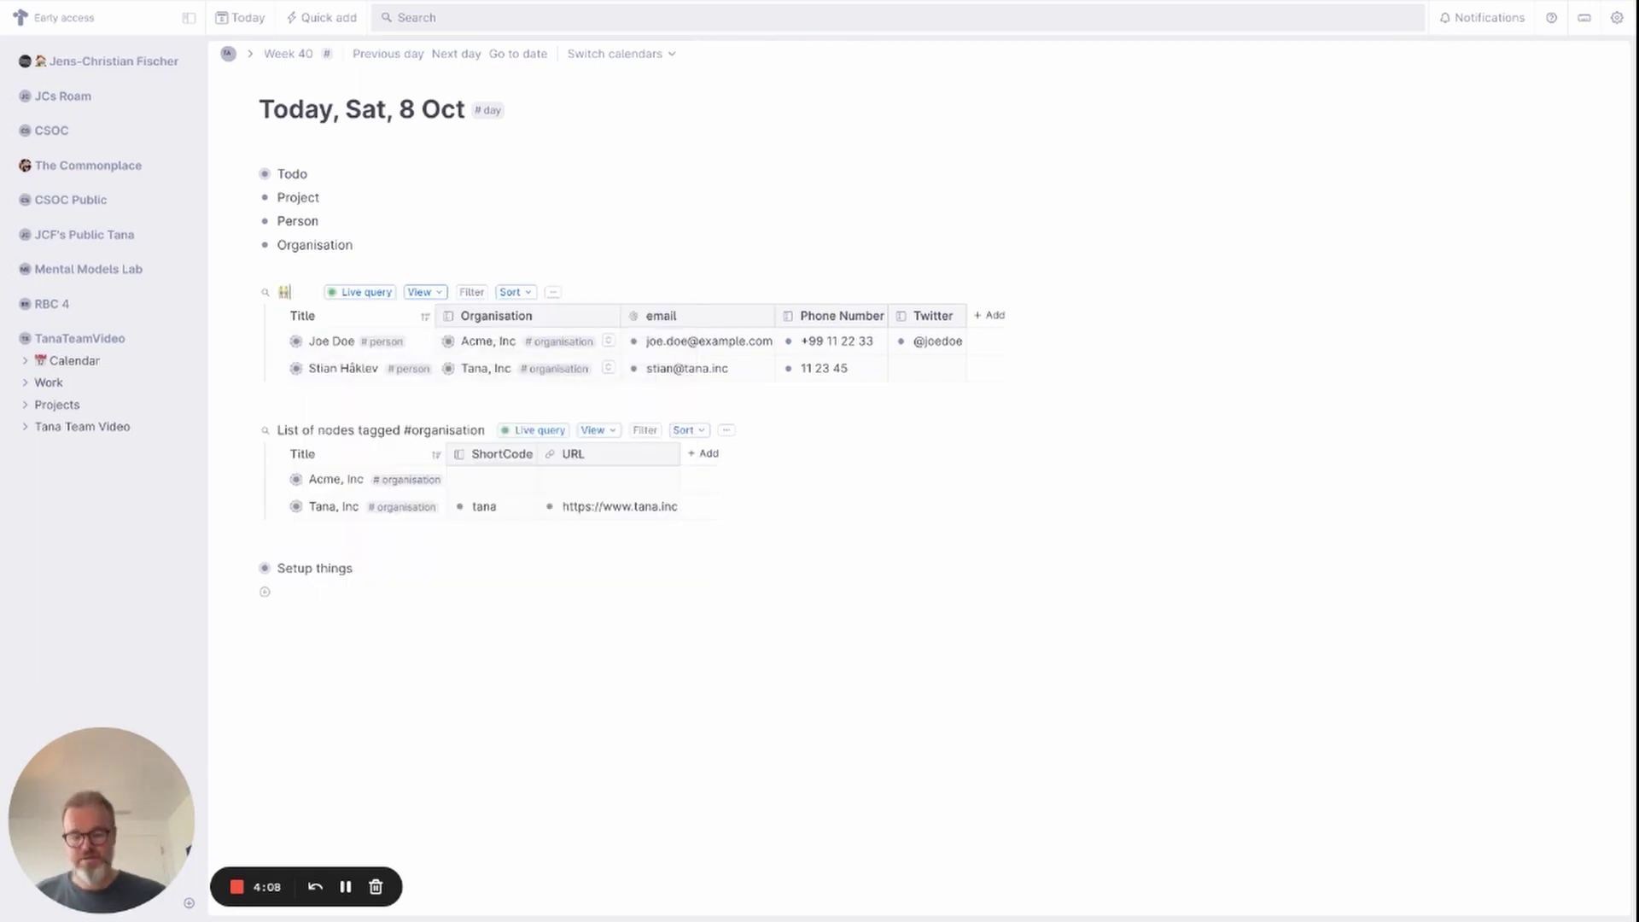
text(People)
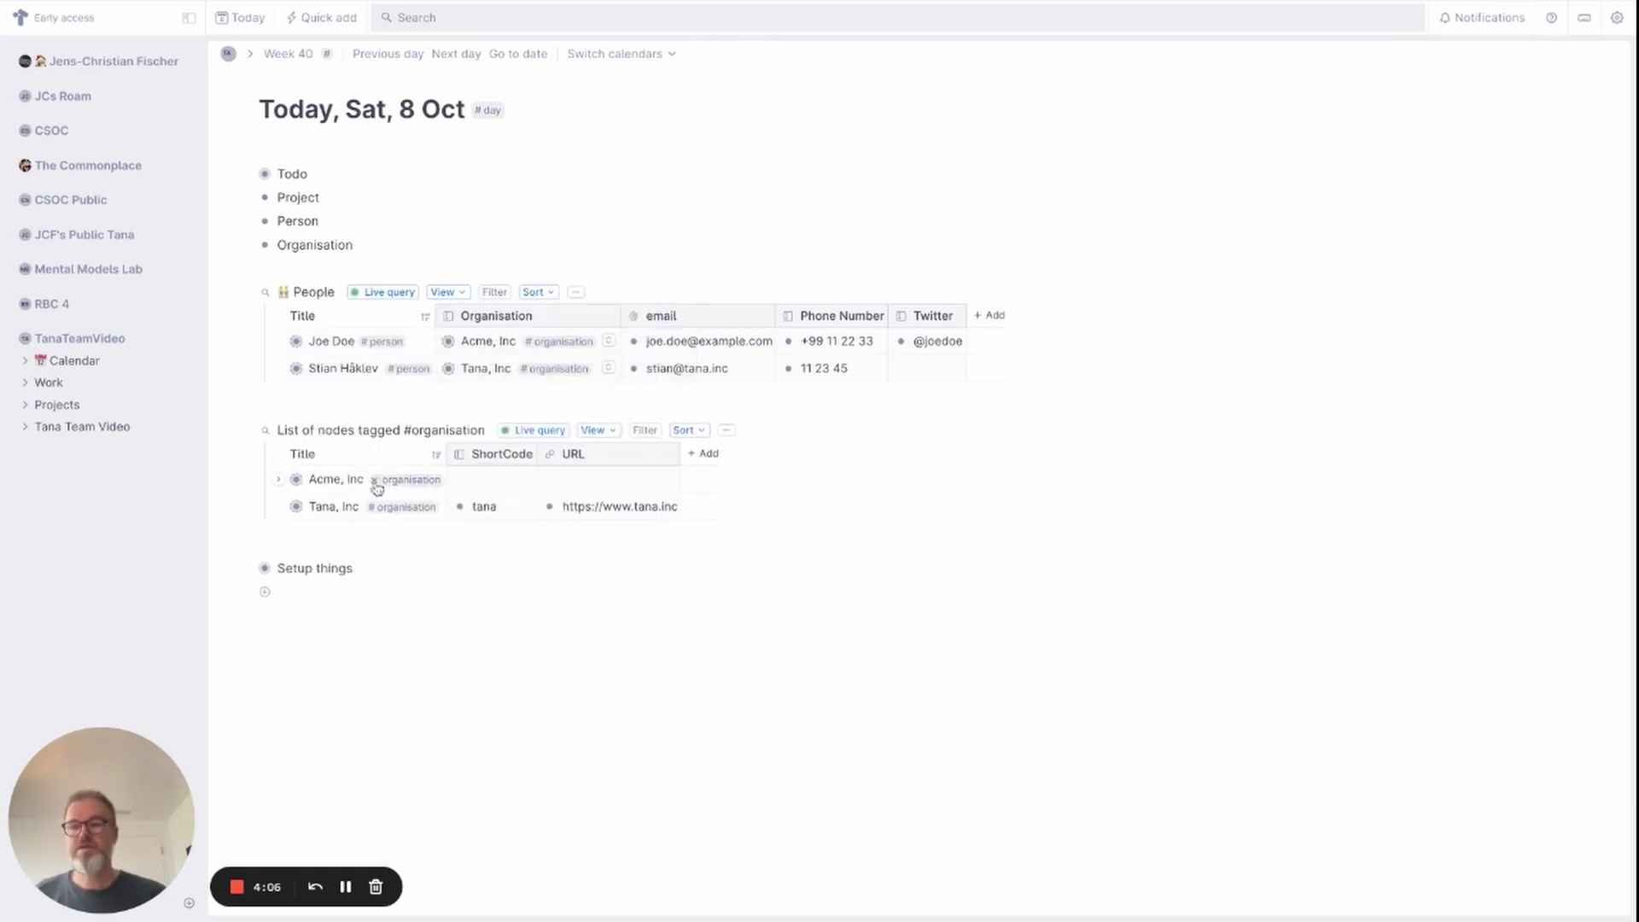
Retitle the organisation query 'Organisations' with an office emoji in front.
triple_click(279, 431)
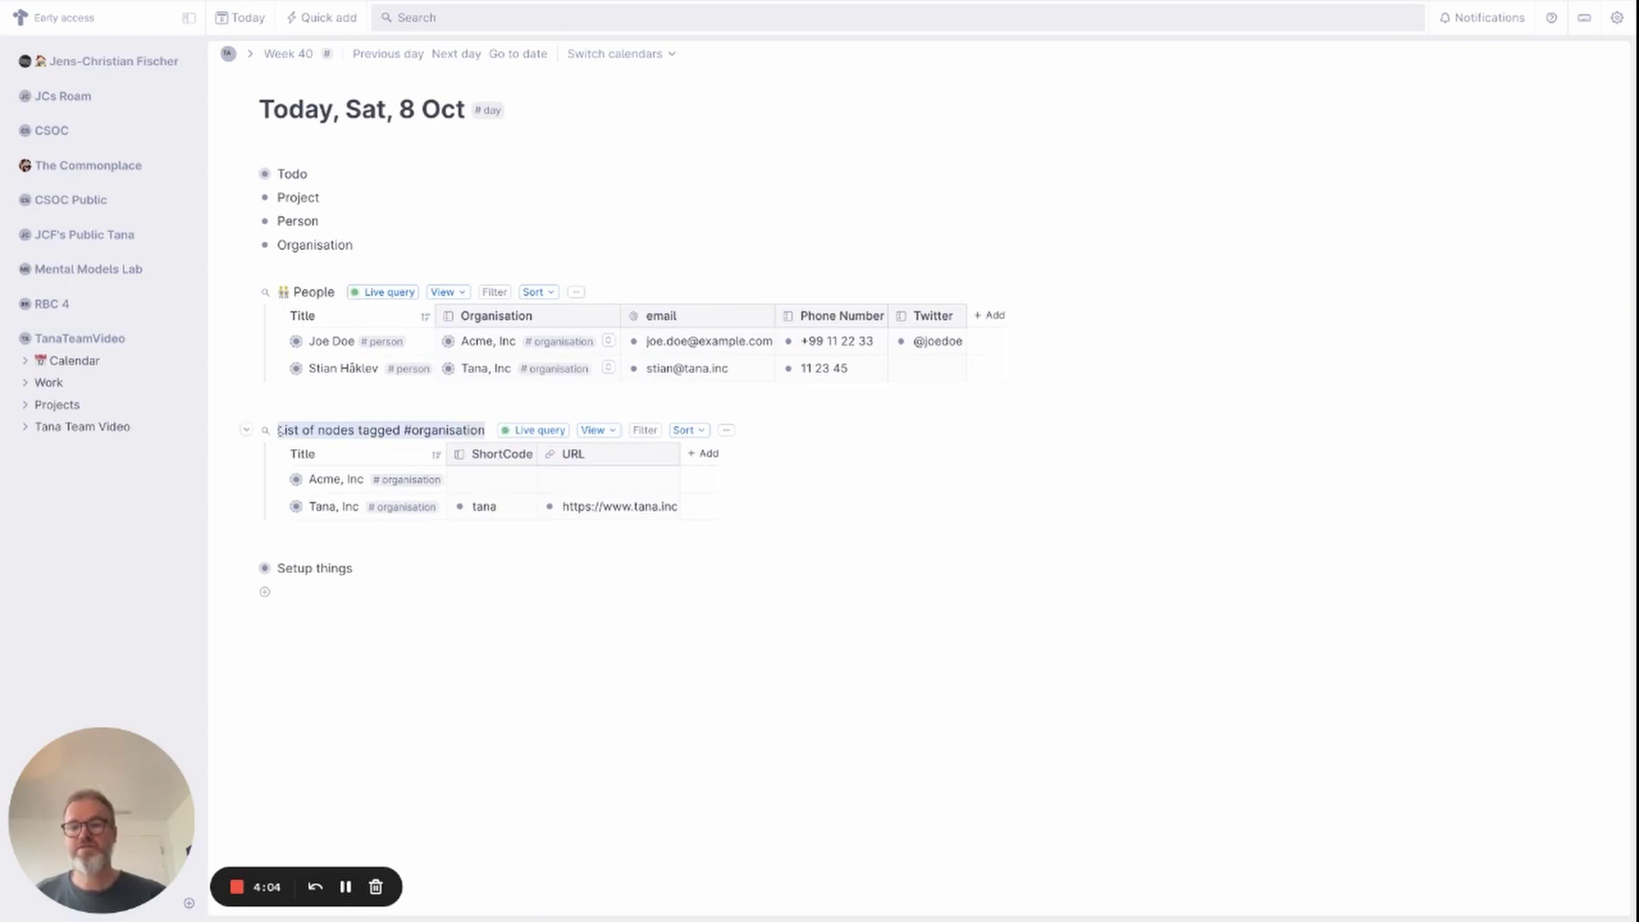
text(:o)
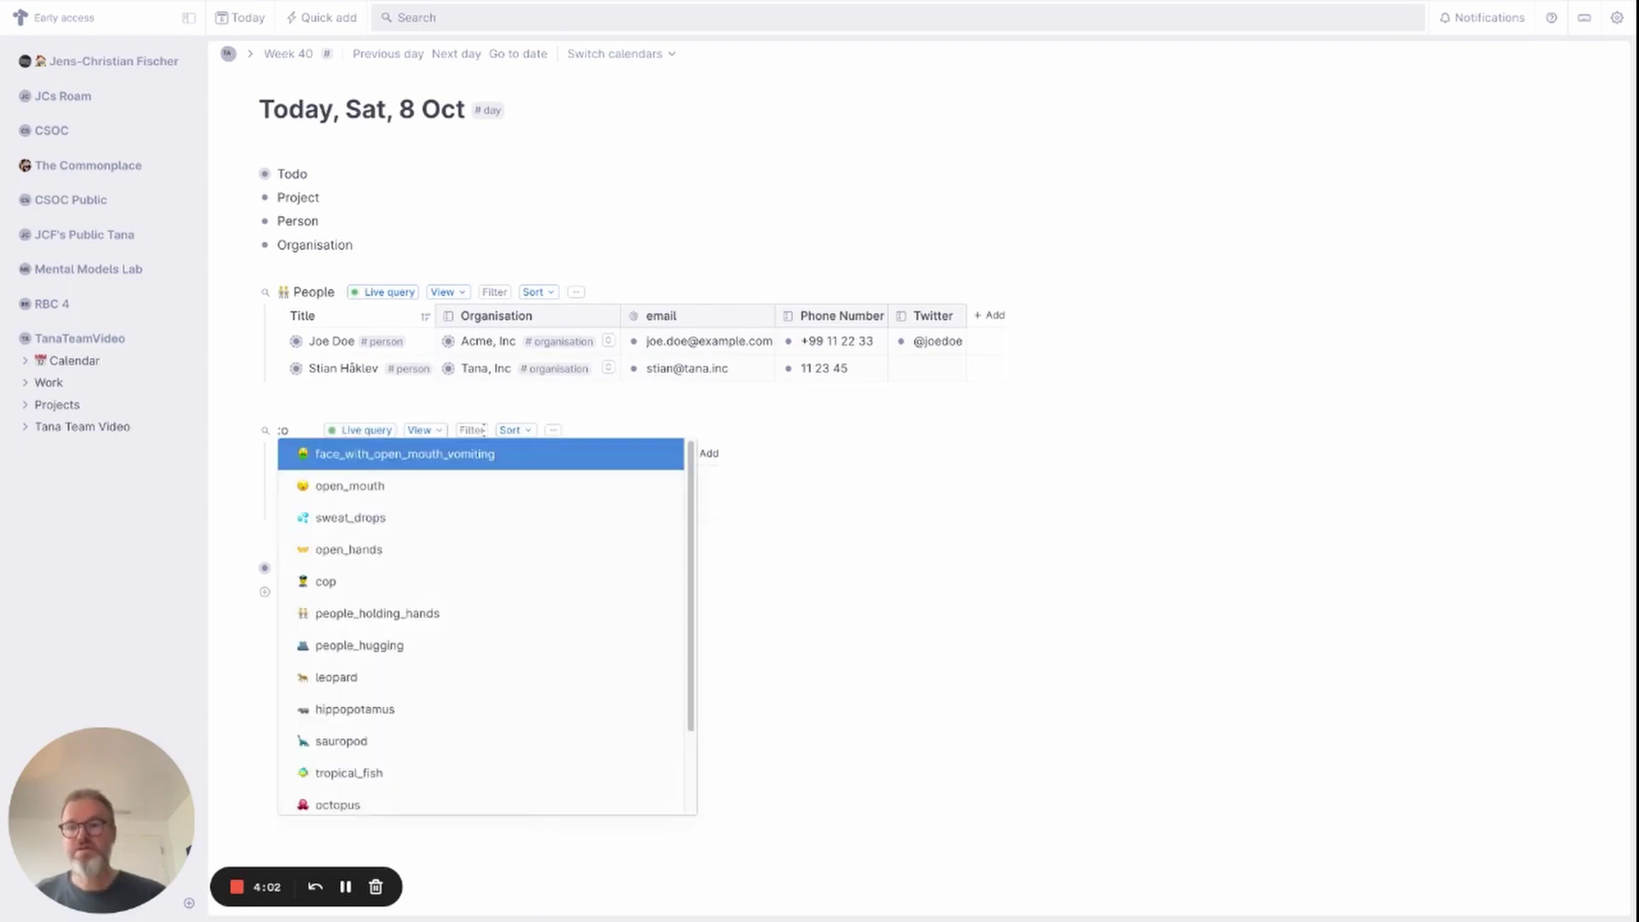
text(ff)
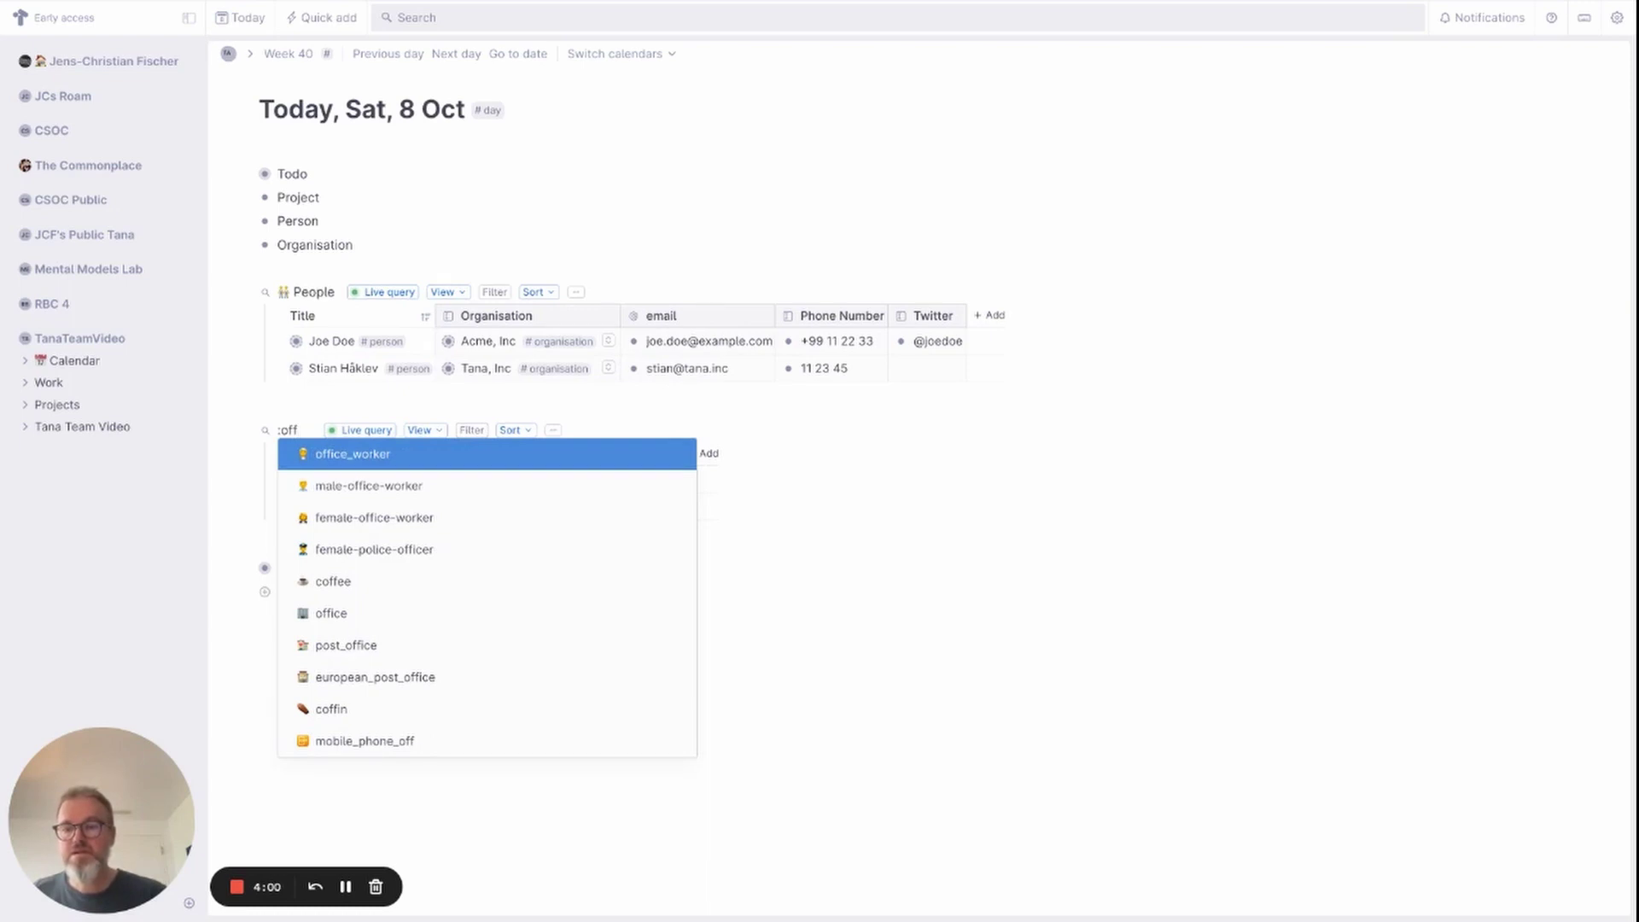
key(Down)
key(Down)
key(Down)
key(Down)
key(Down)
key(Return)
text(Organisations)
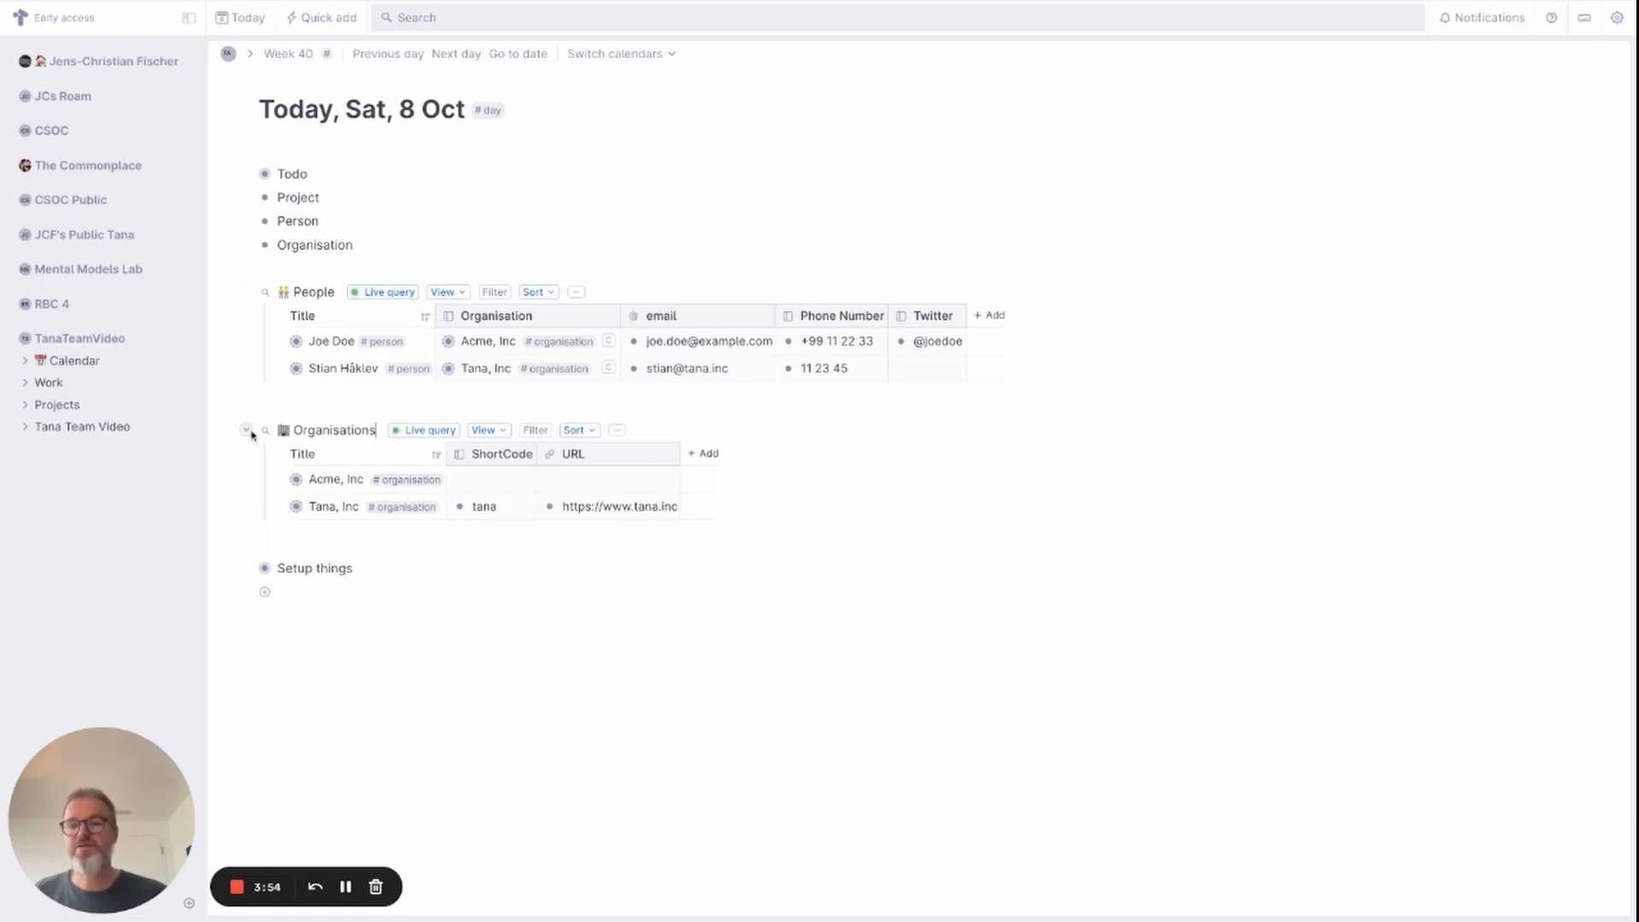
Collapse both query tables and move People into the TanaTeamVideo workspace.
click(247, 430)
click(244, 292)
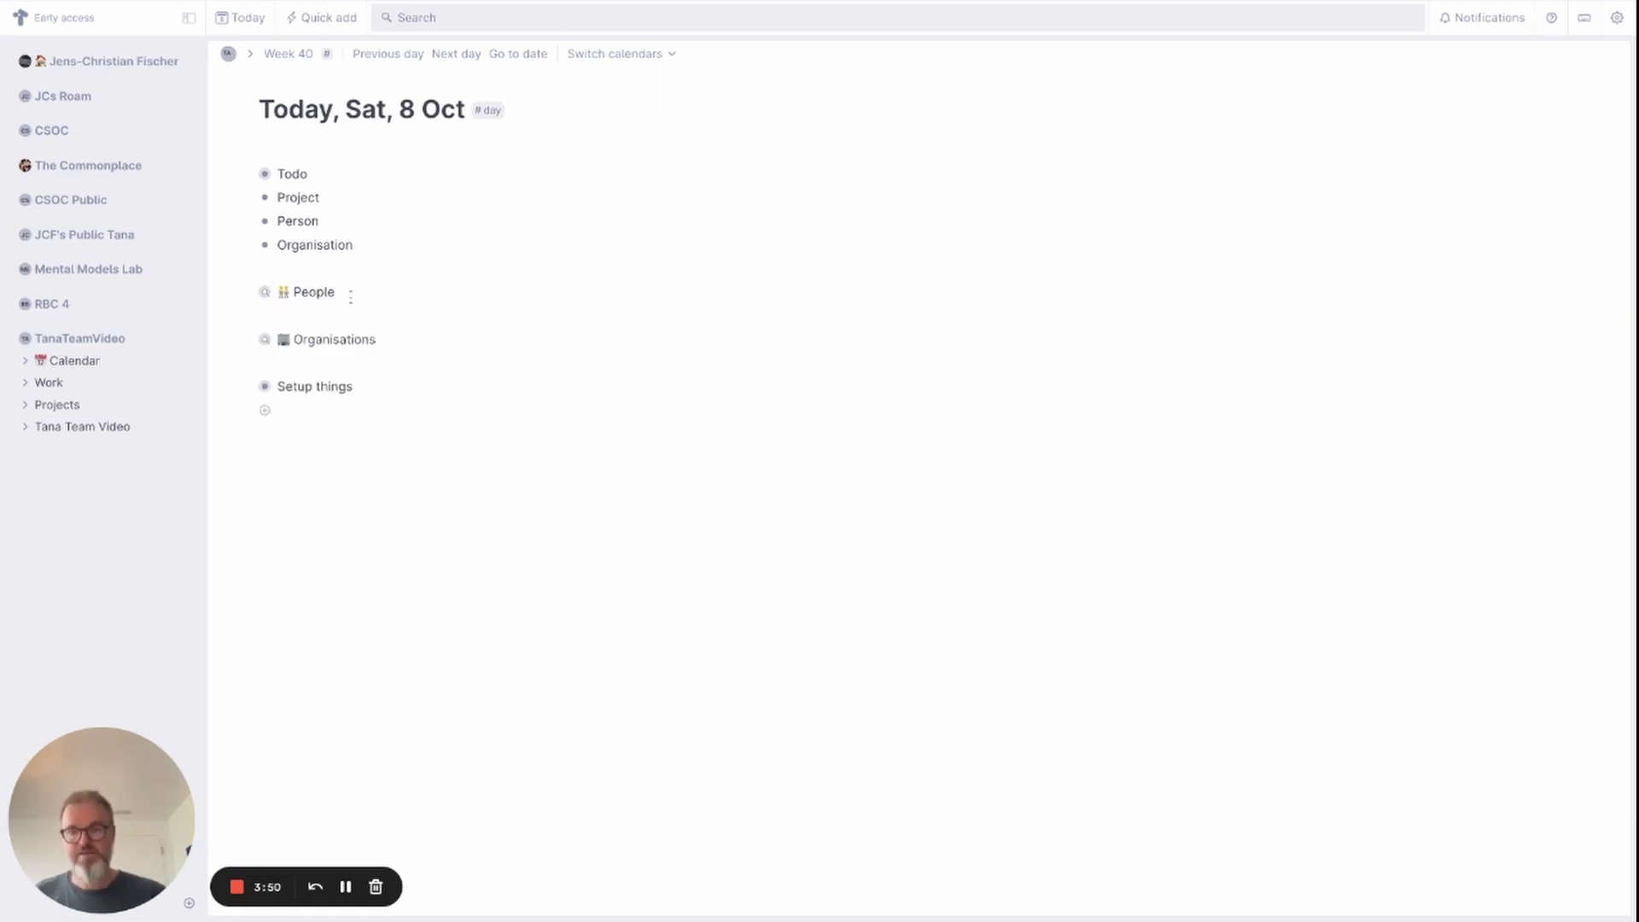
key(super+k)
text(move)
key(Return)
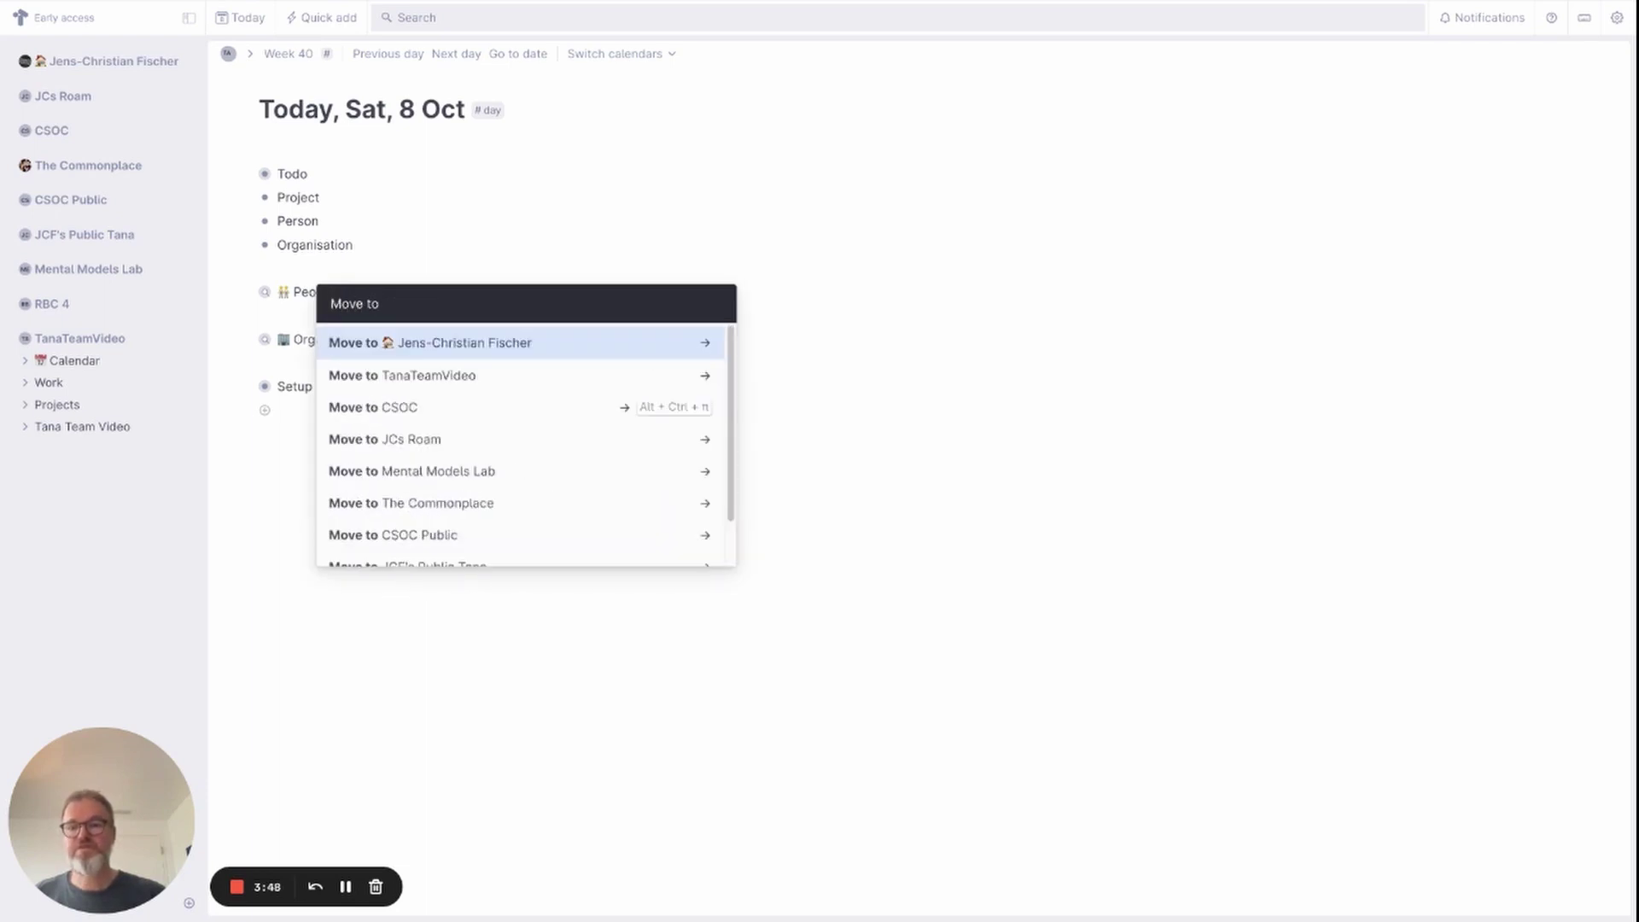
key(Down)
key(Return)
key(Return)
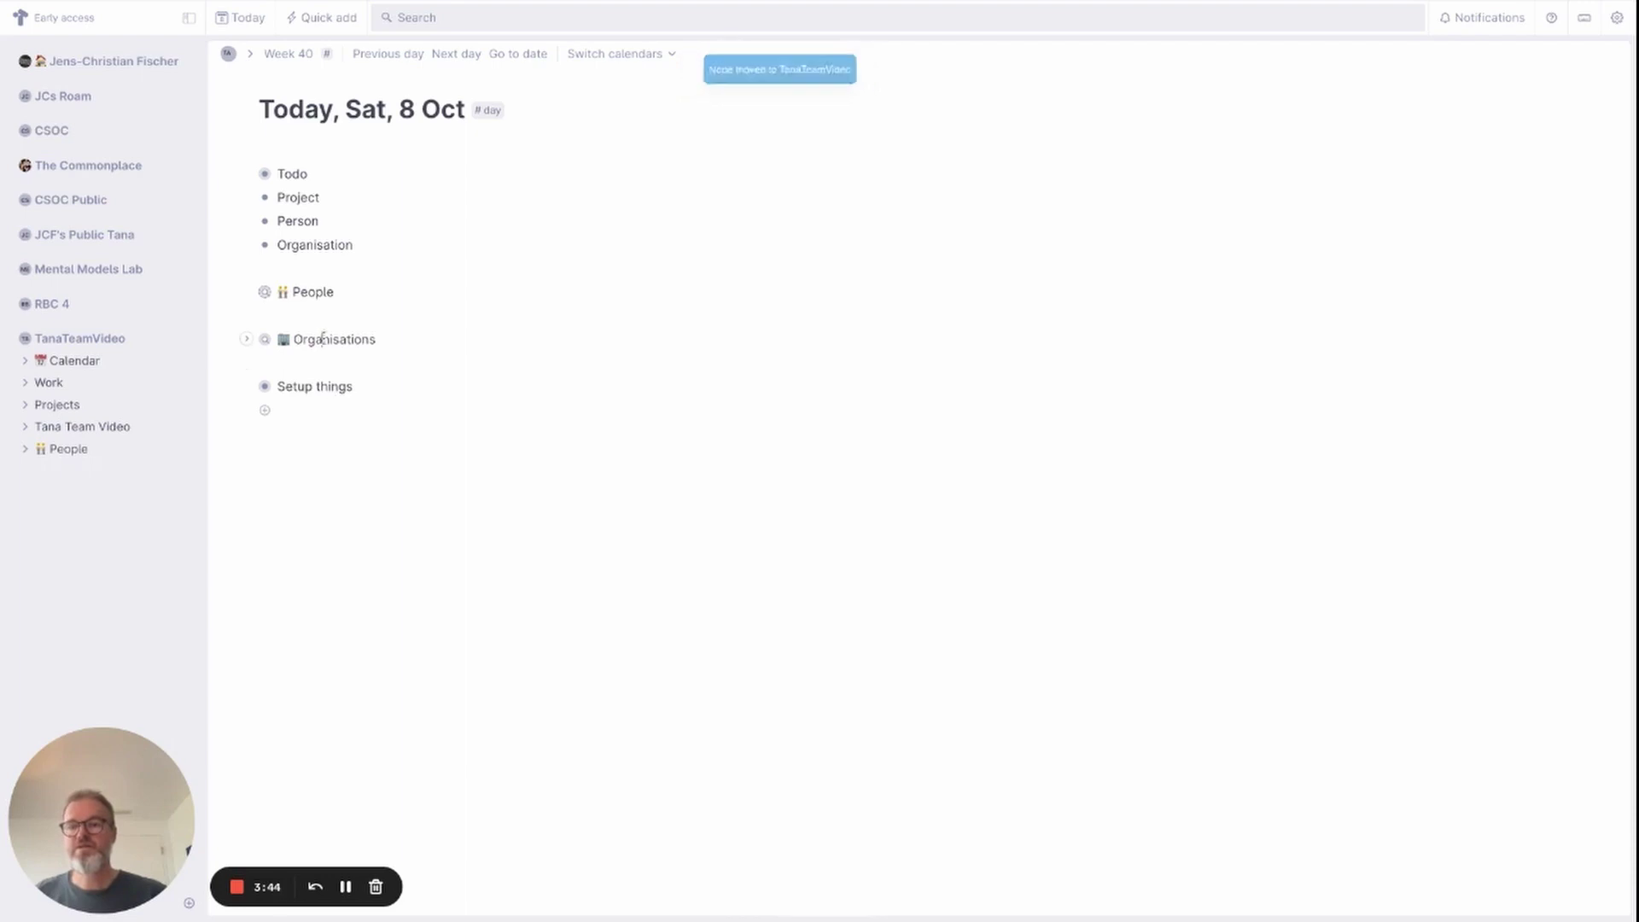
Move the Organisations query into the TanaTeamVideo workspace at its Home placement.
key(super+k)
text(move)
key(Return)
key(Down)
key(Return)
key(Down)
key(Up)
key(Return)
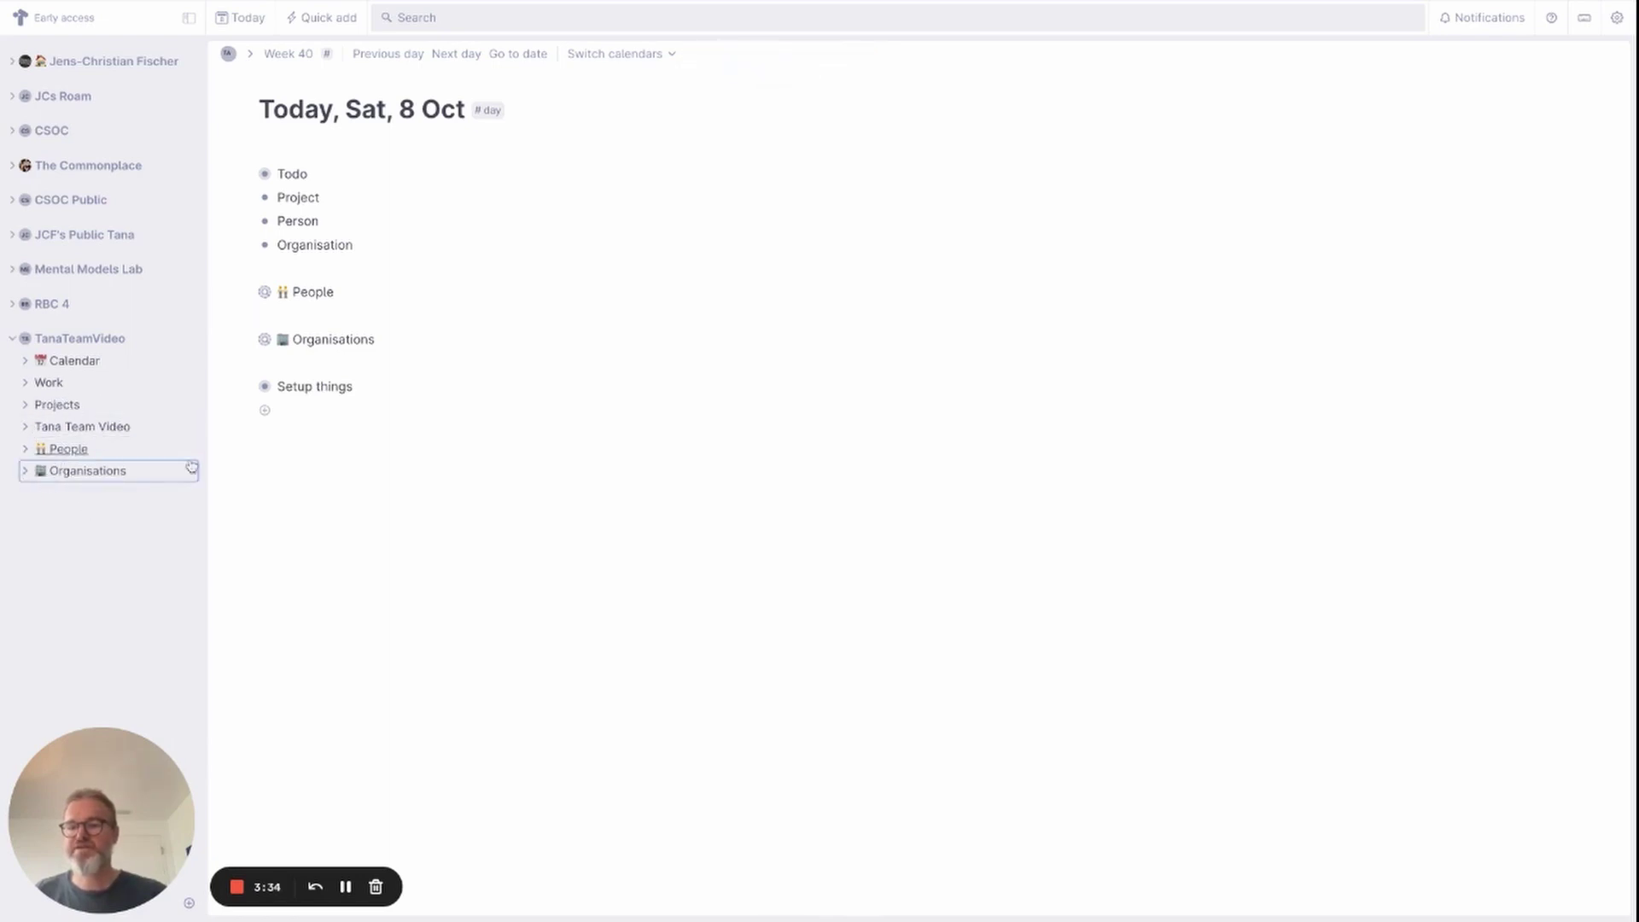
Remove the Organisations and People references from the daily page.
right_click(264, 339)
click(325, 547)
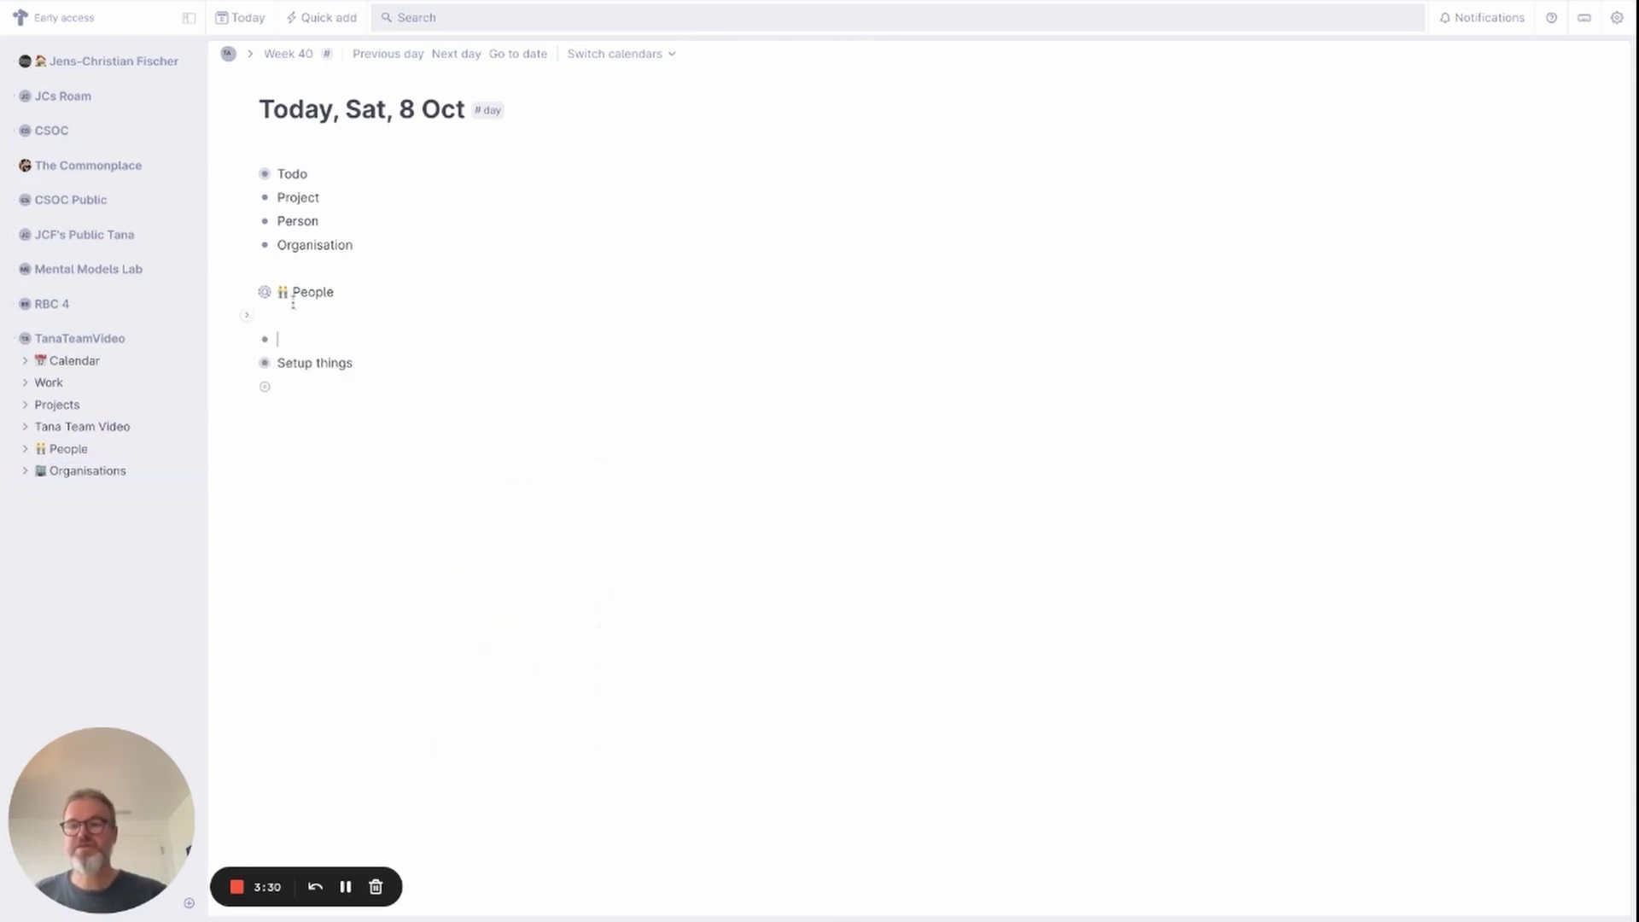
right_click(265, 292)
click(313, 500)
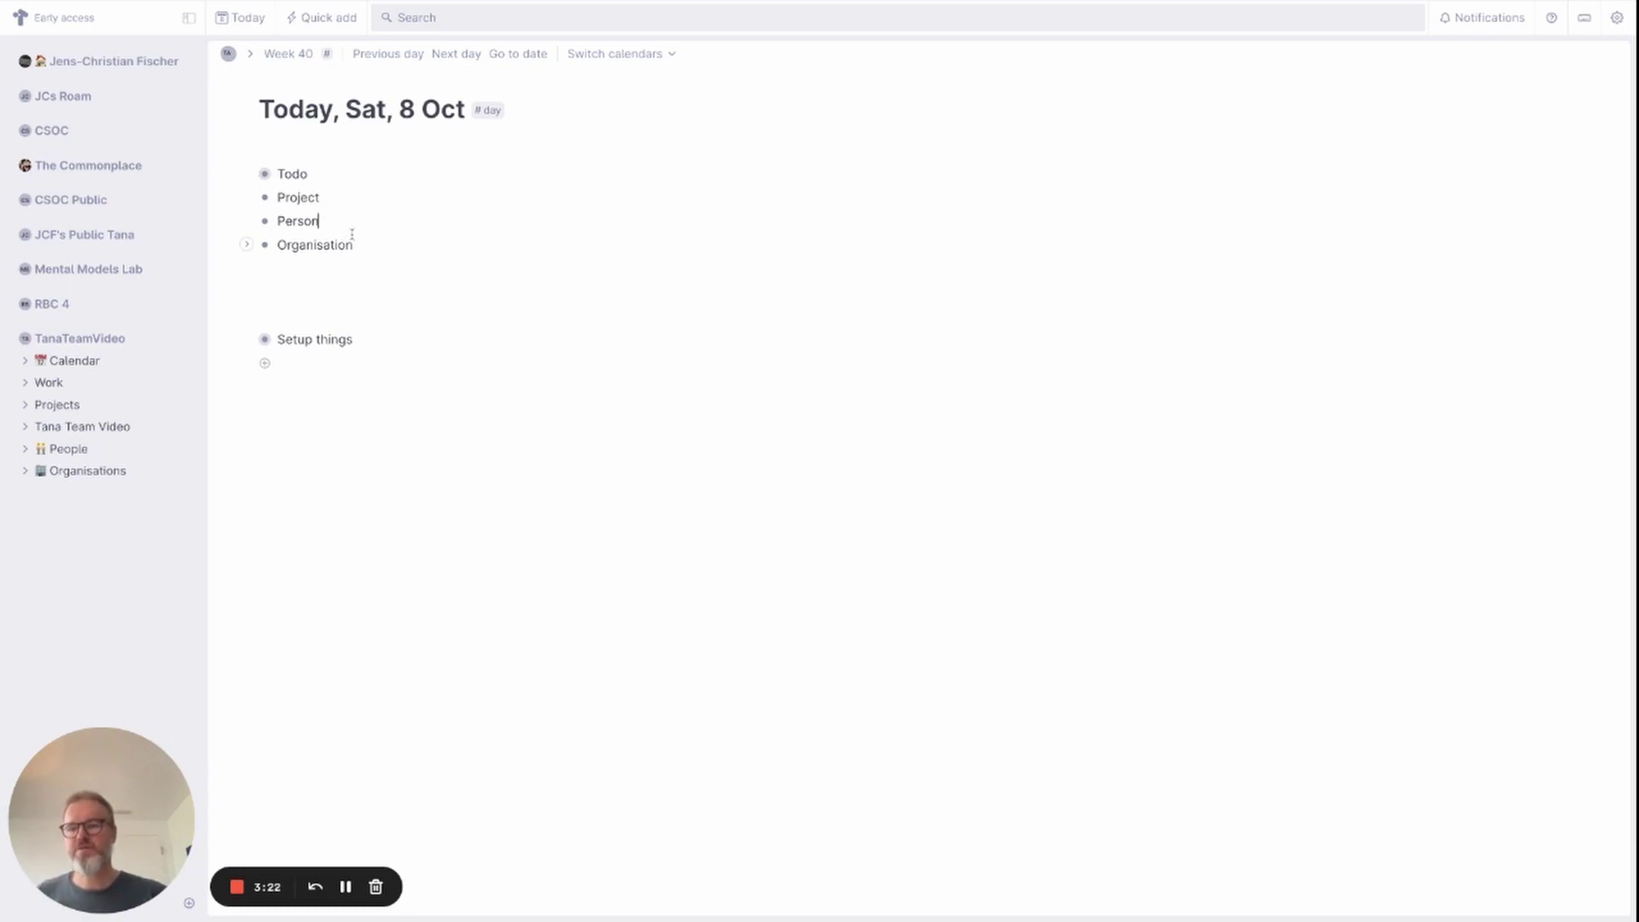
Add a 'Team Member' child node indented under Person.
key(Return)
key(Tab)
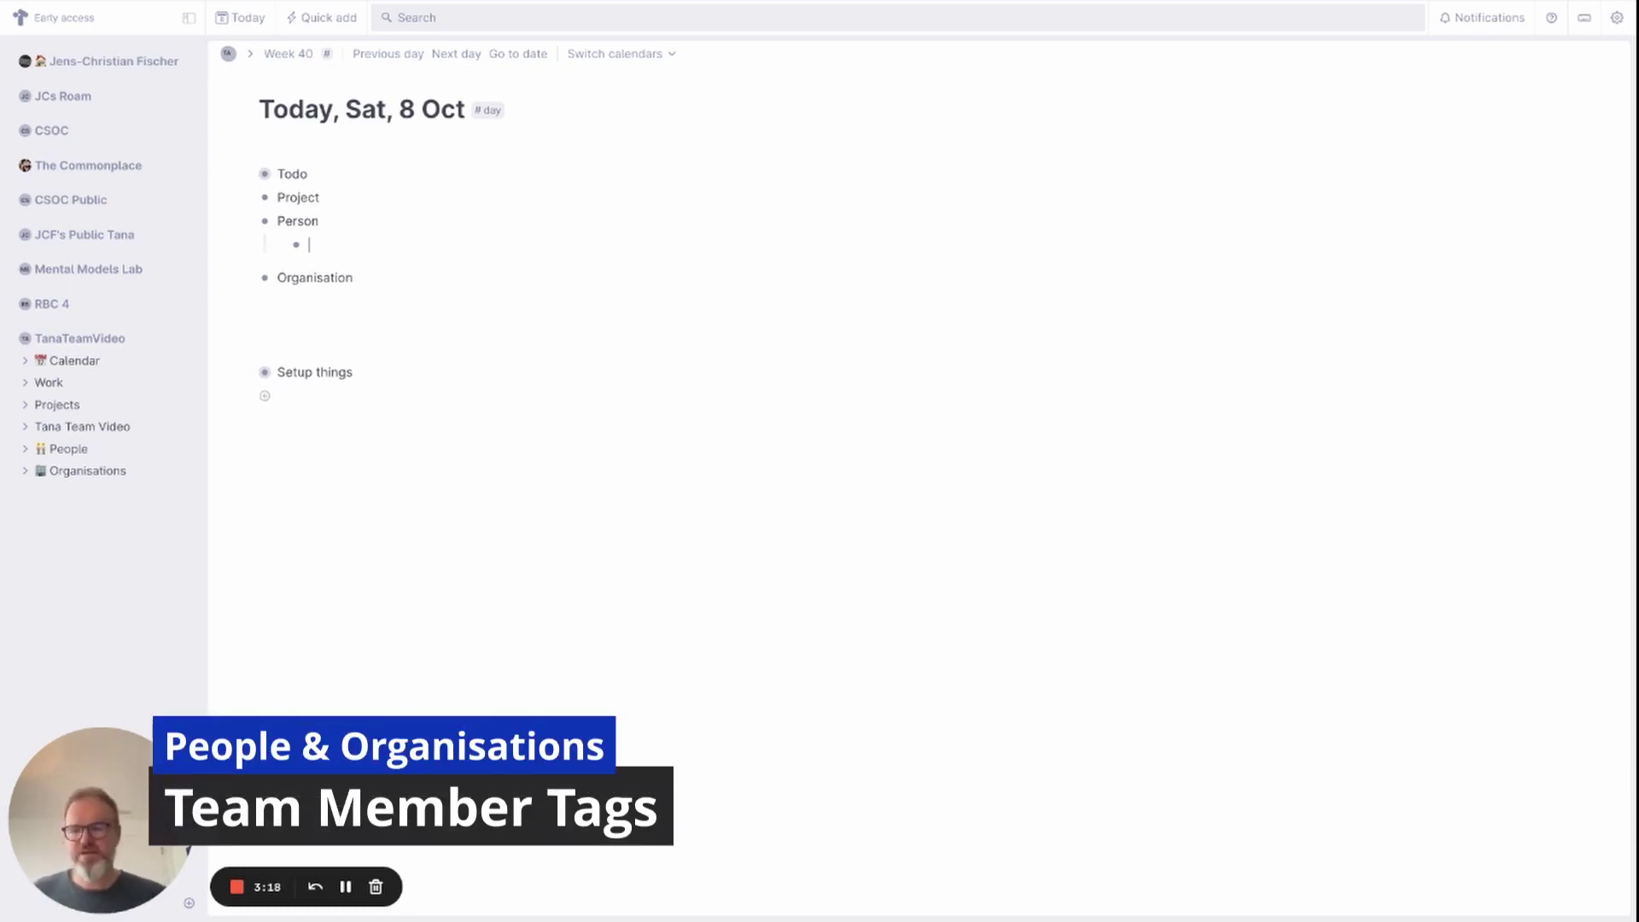
text(Team Member)
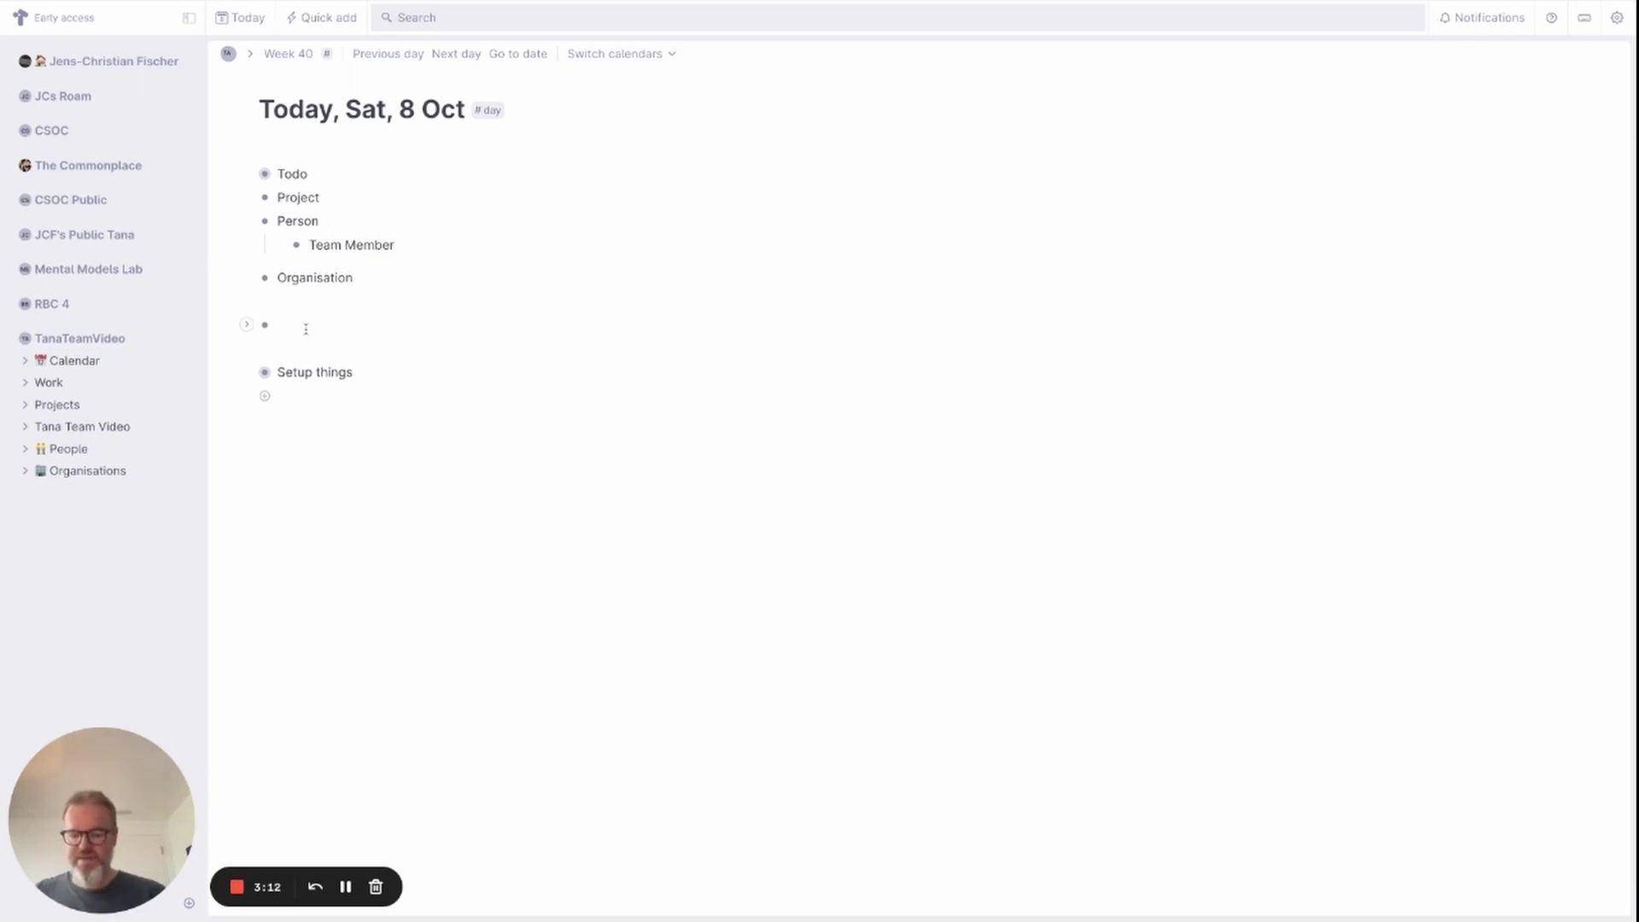
Create a node below Organisation with the person's full name, tagged #team-member.
click(278, 324)
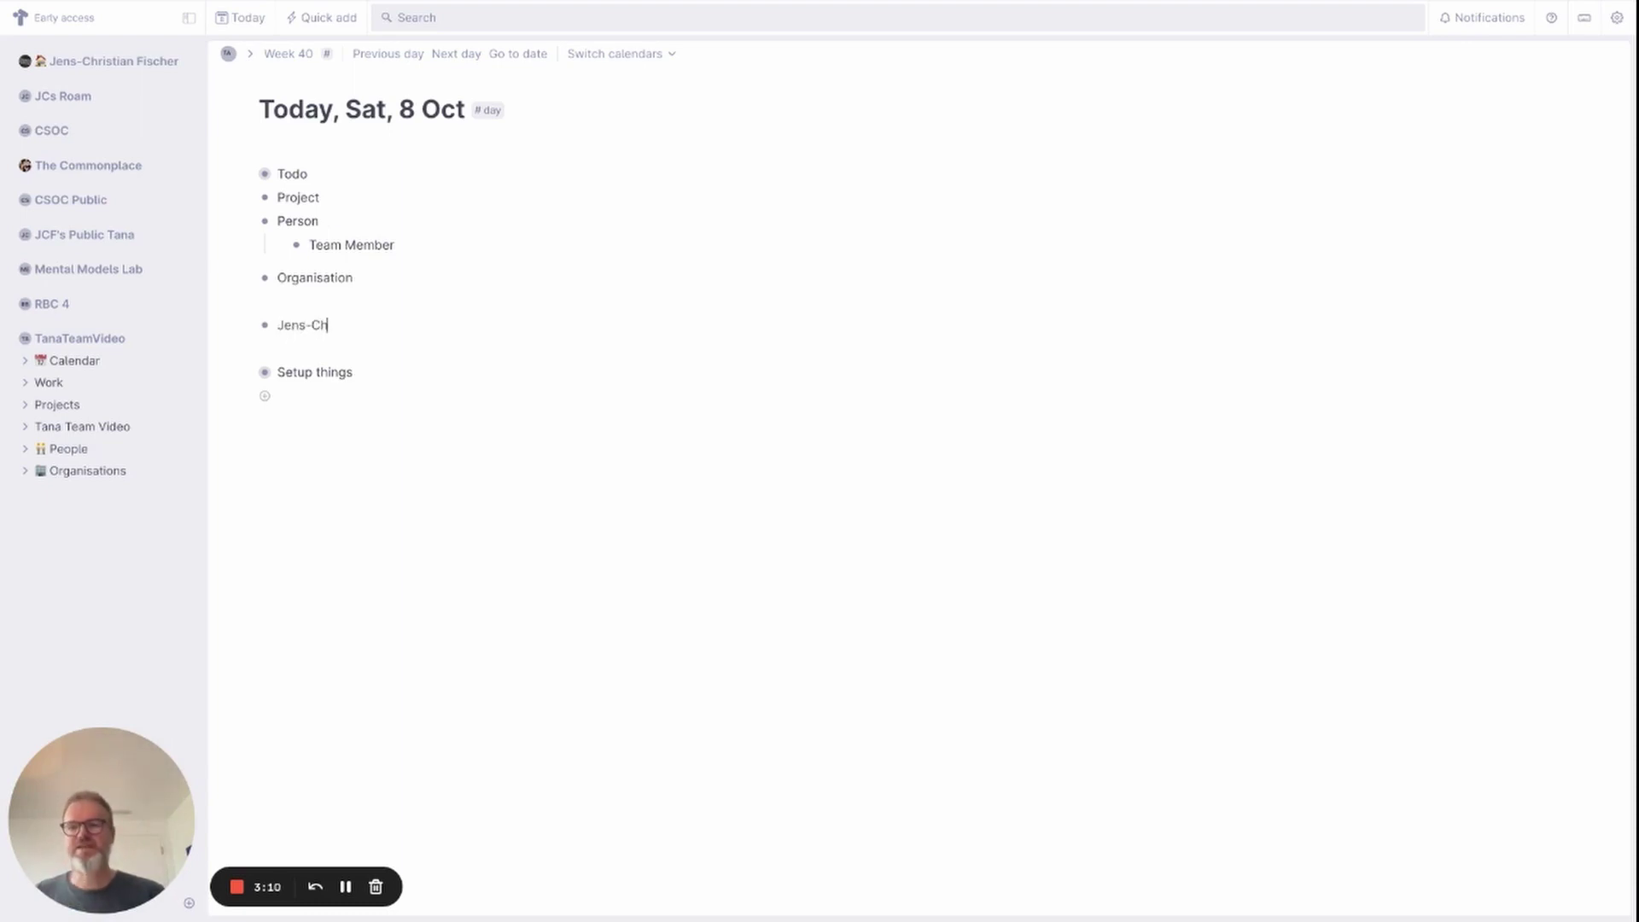
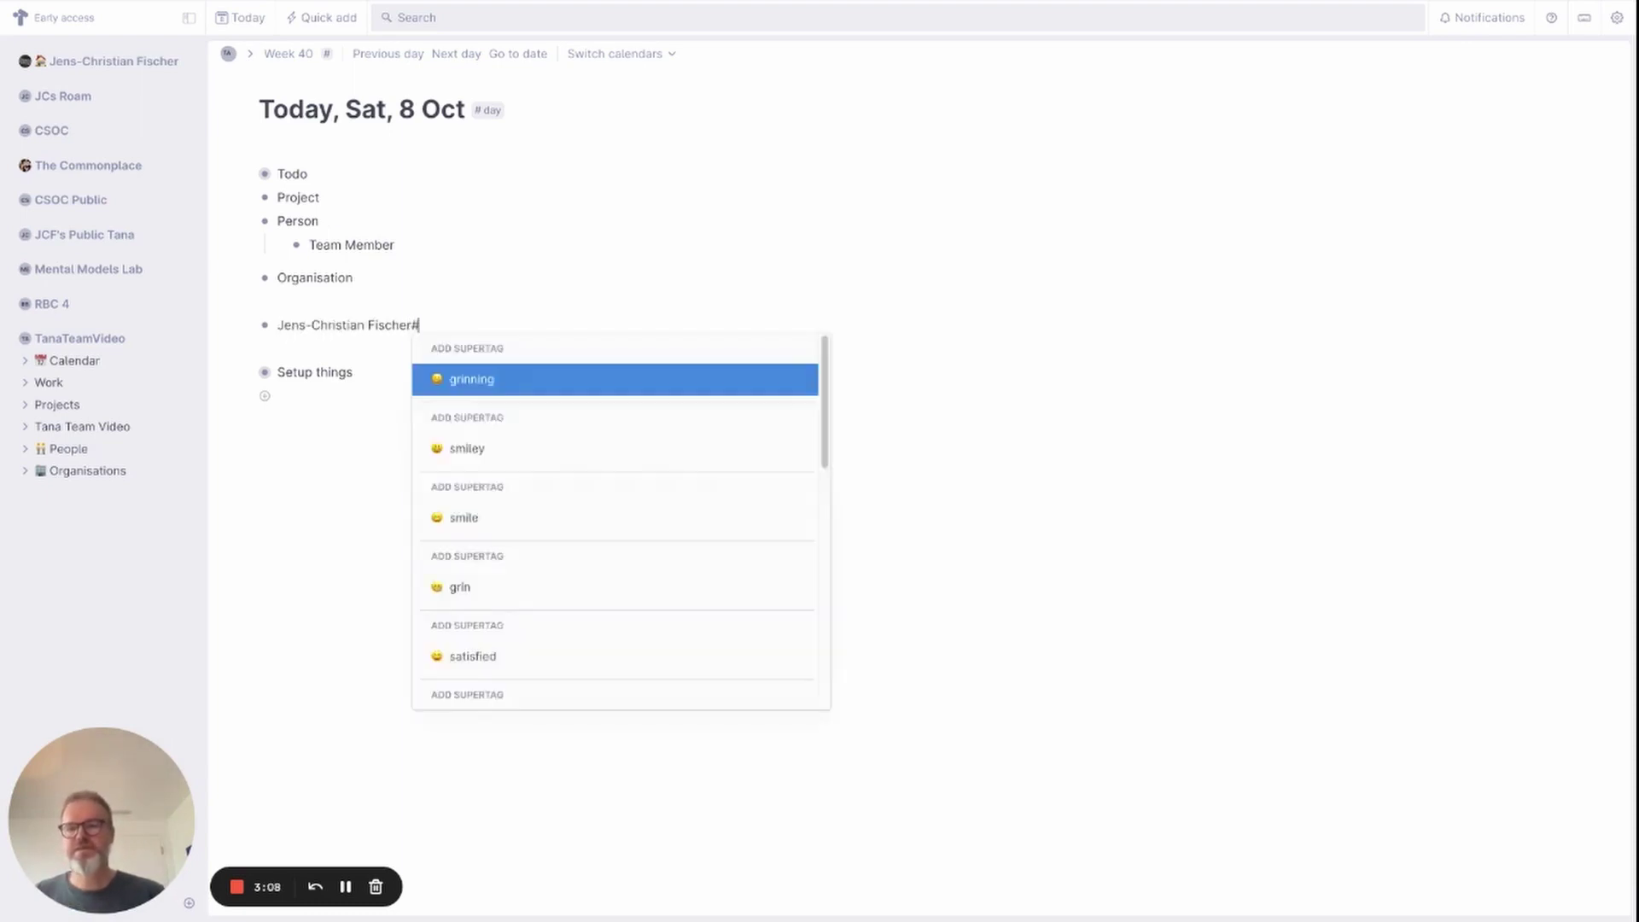
text(-member)
key(Return)
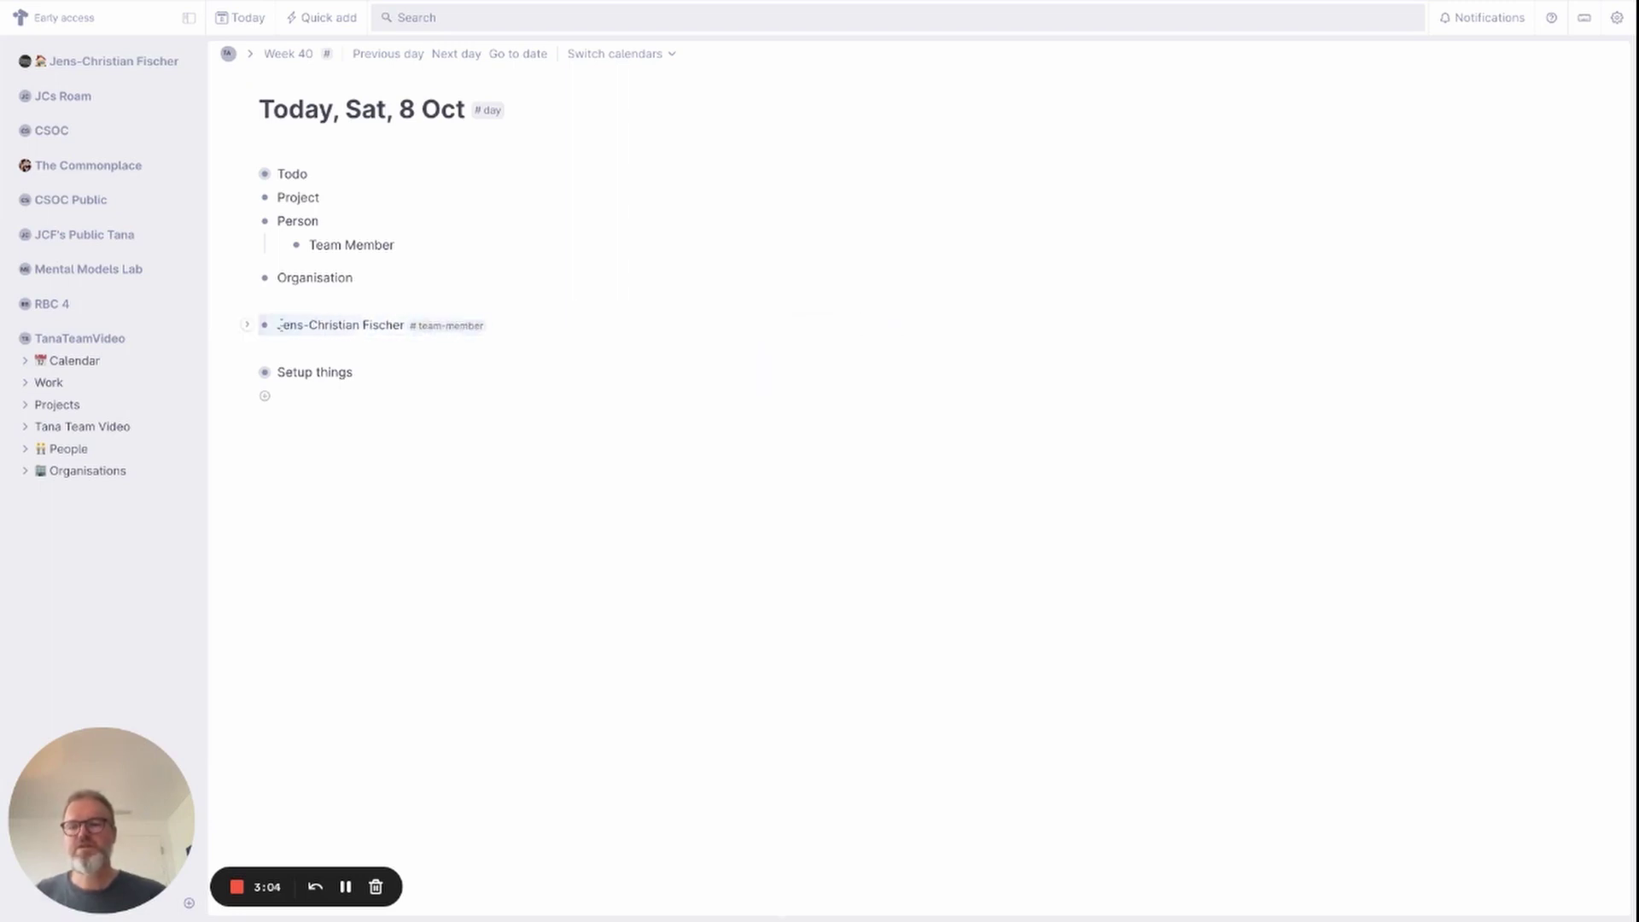
In the #team-member tag's advanced settings, make it extend the #person tag.
mouse_move(458, 333)
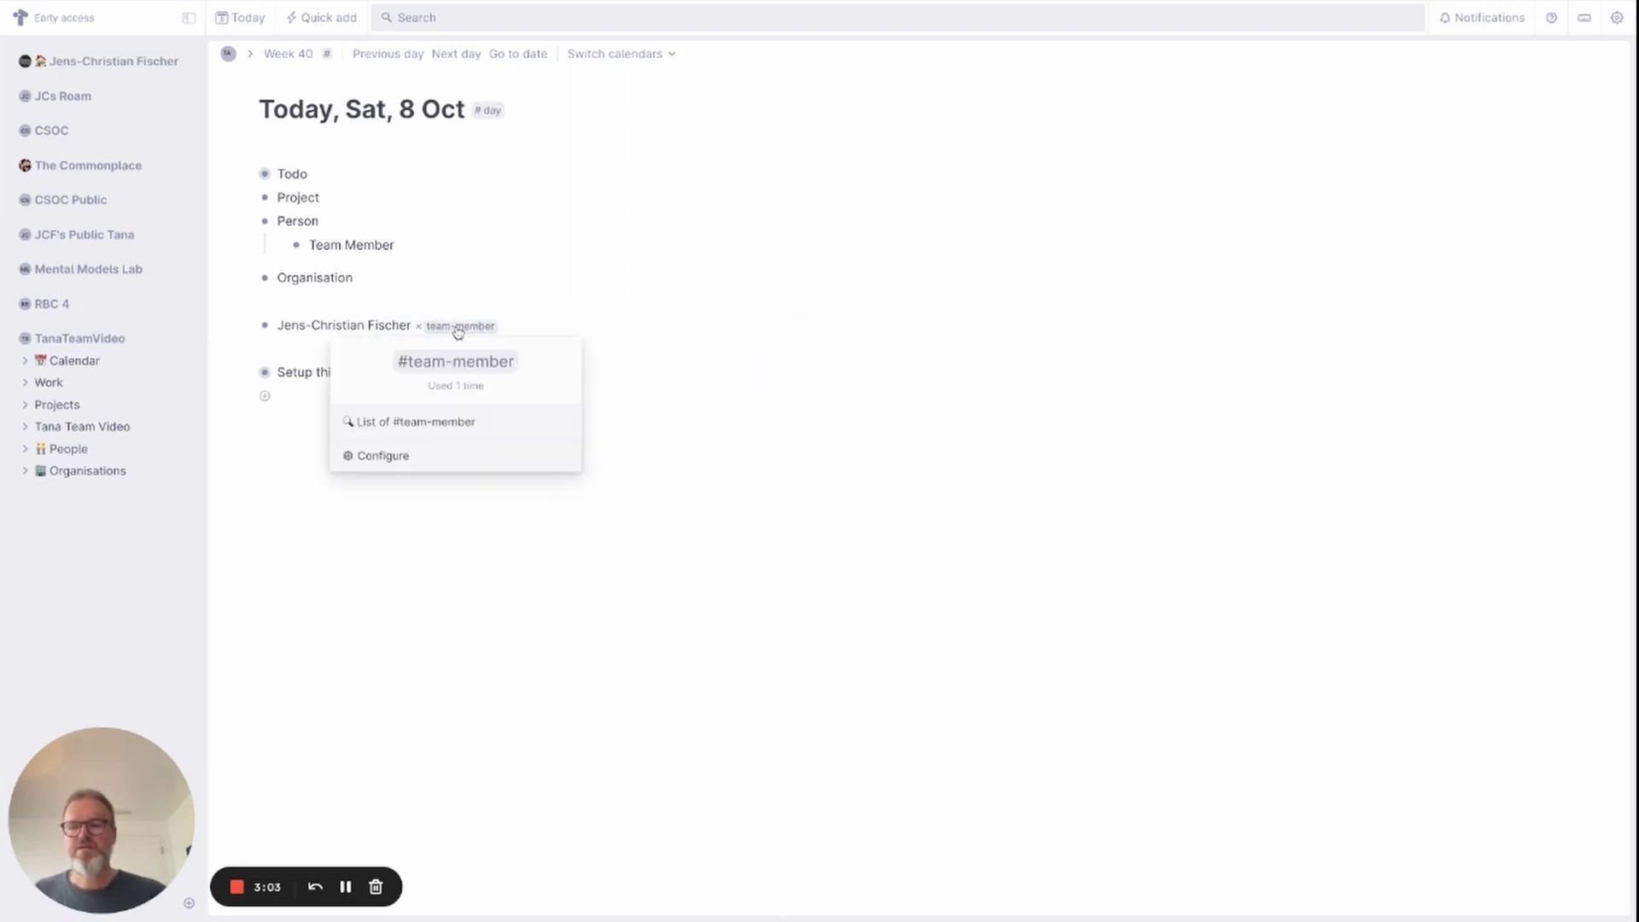
click(399, 459)
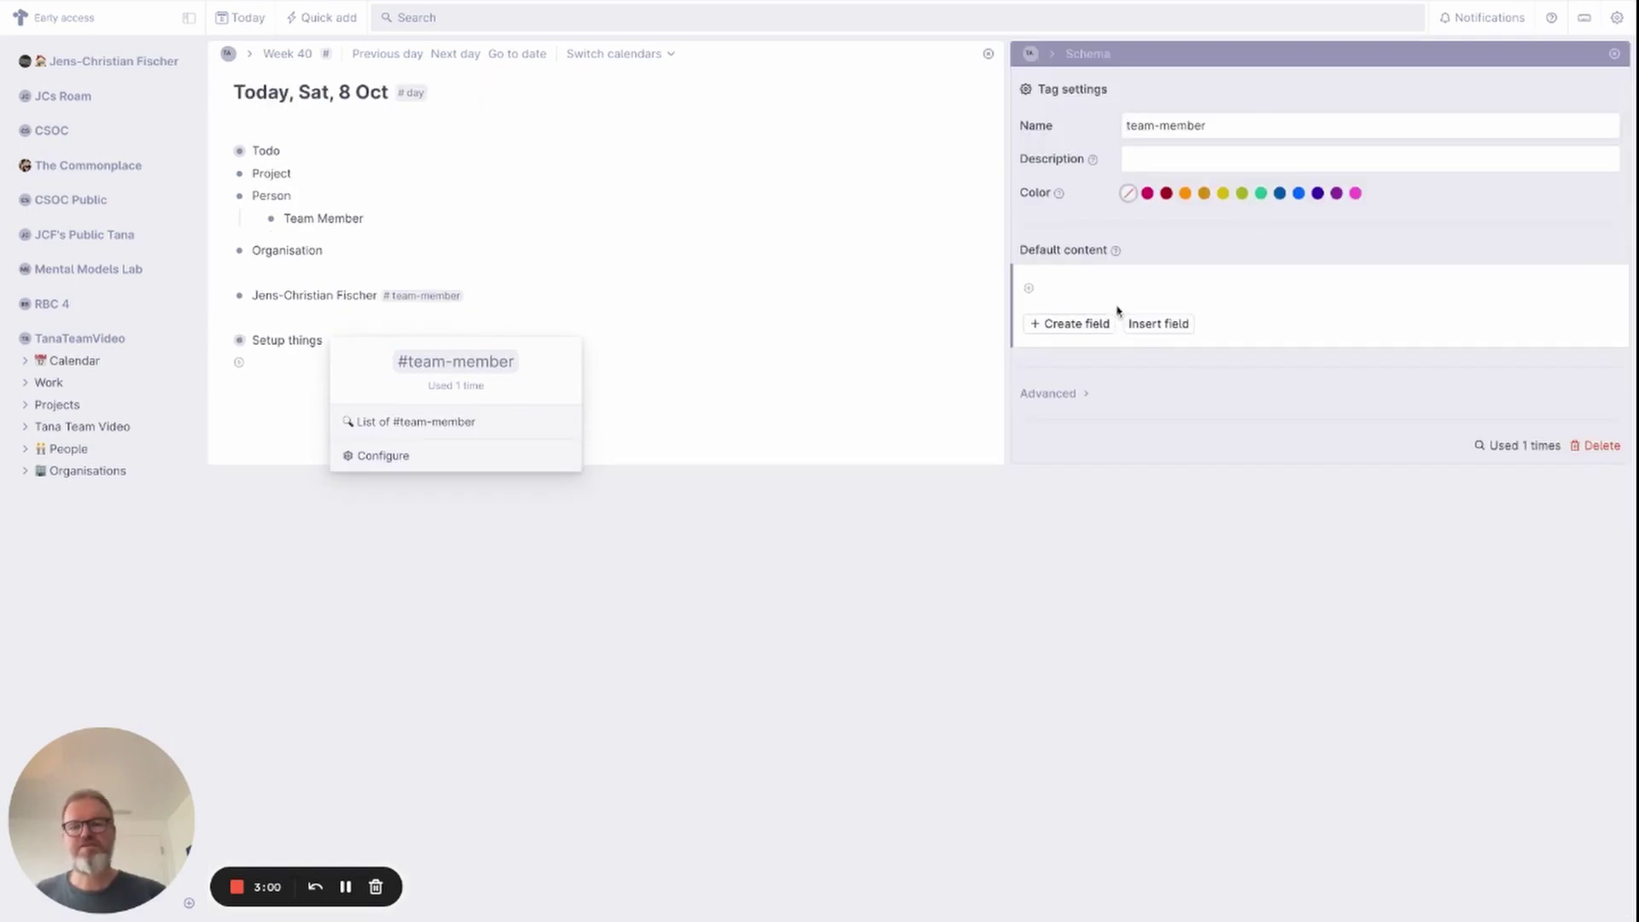
click(1076, 396)
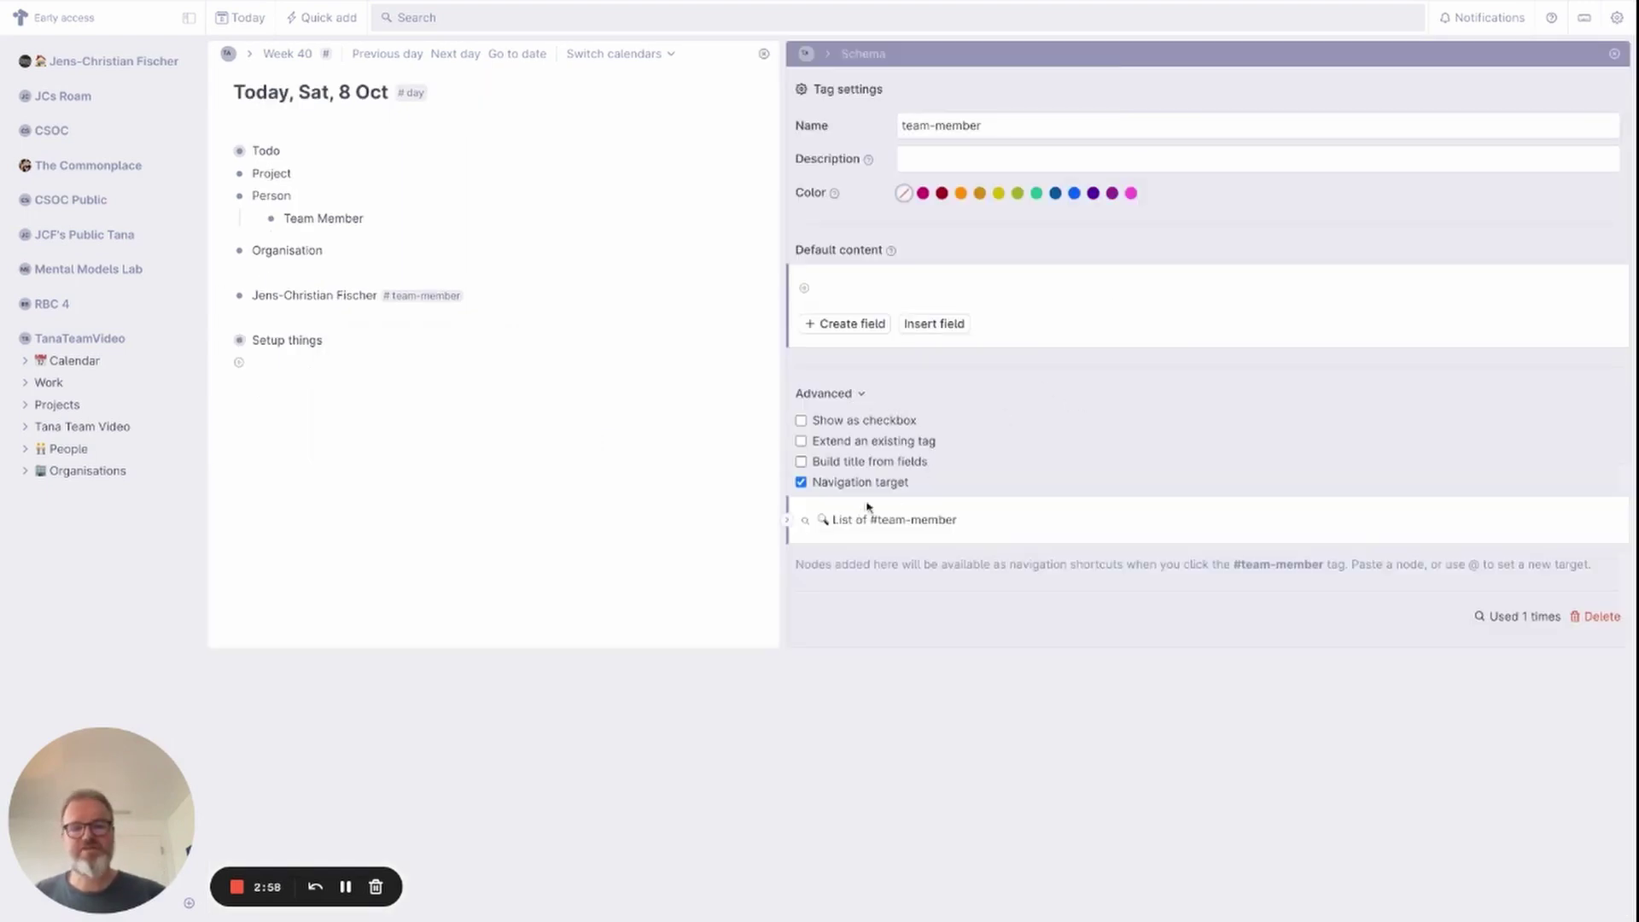
click(864, 442)
click(869, 475)
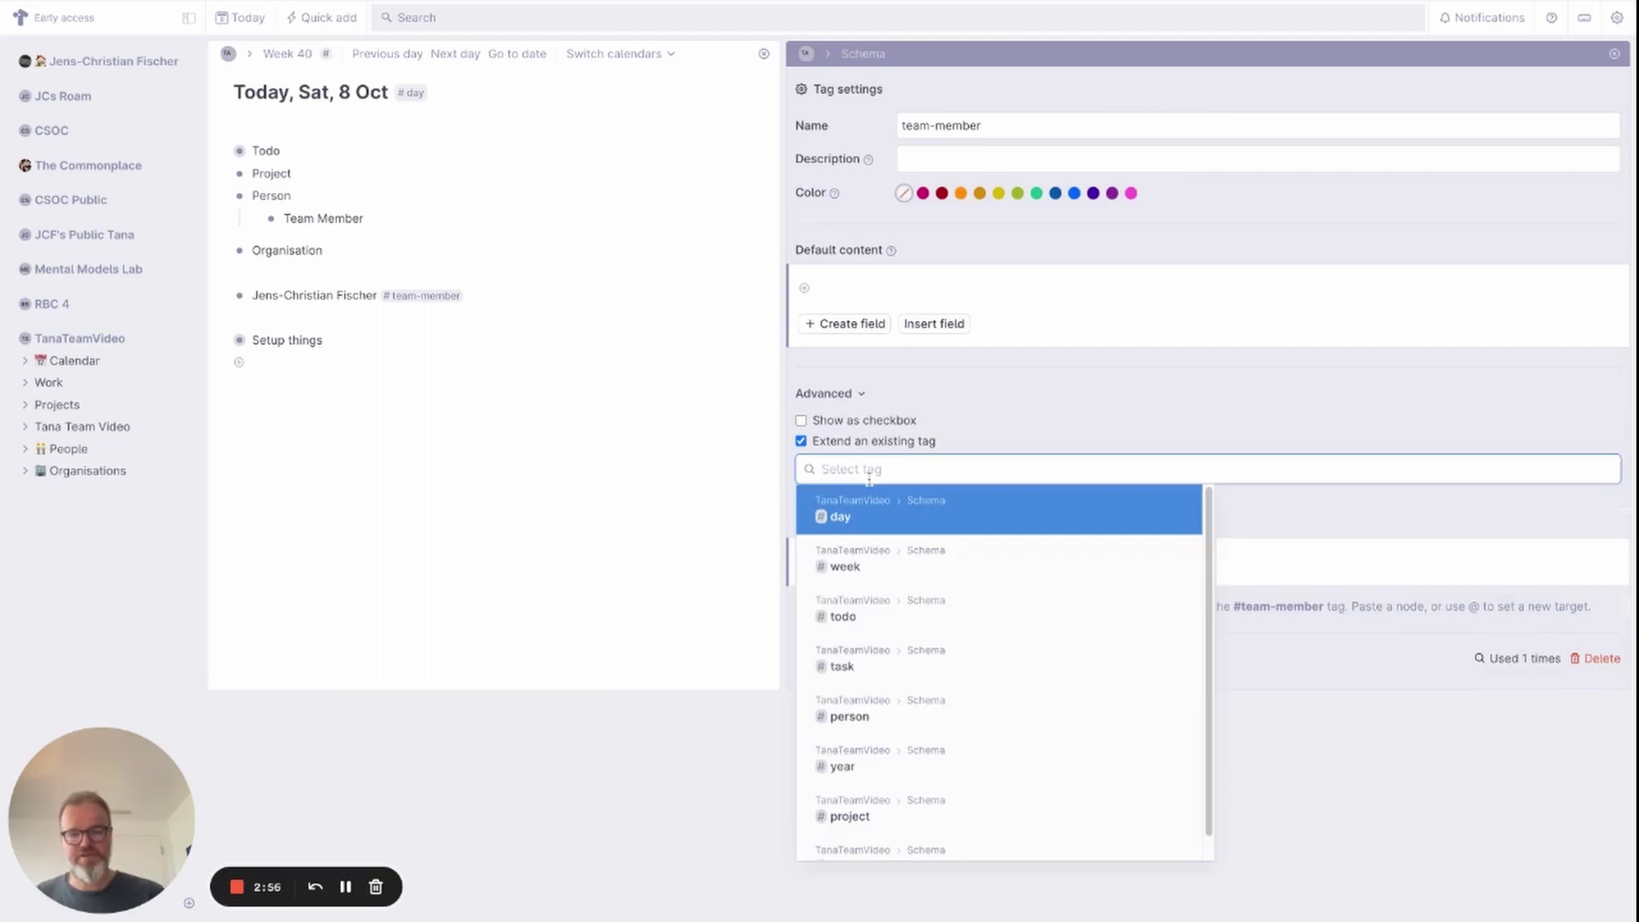
scroll(919, 801, down, 1)
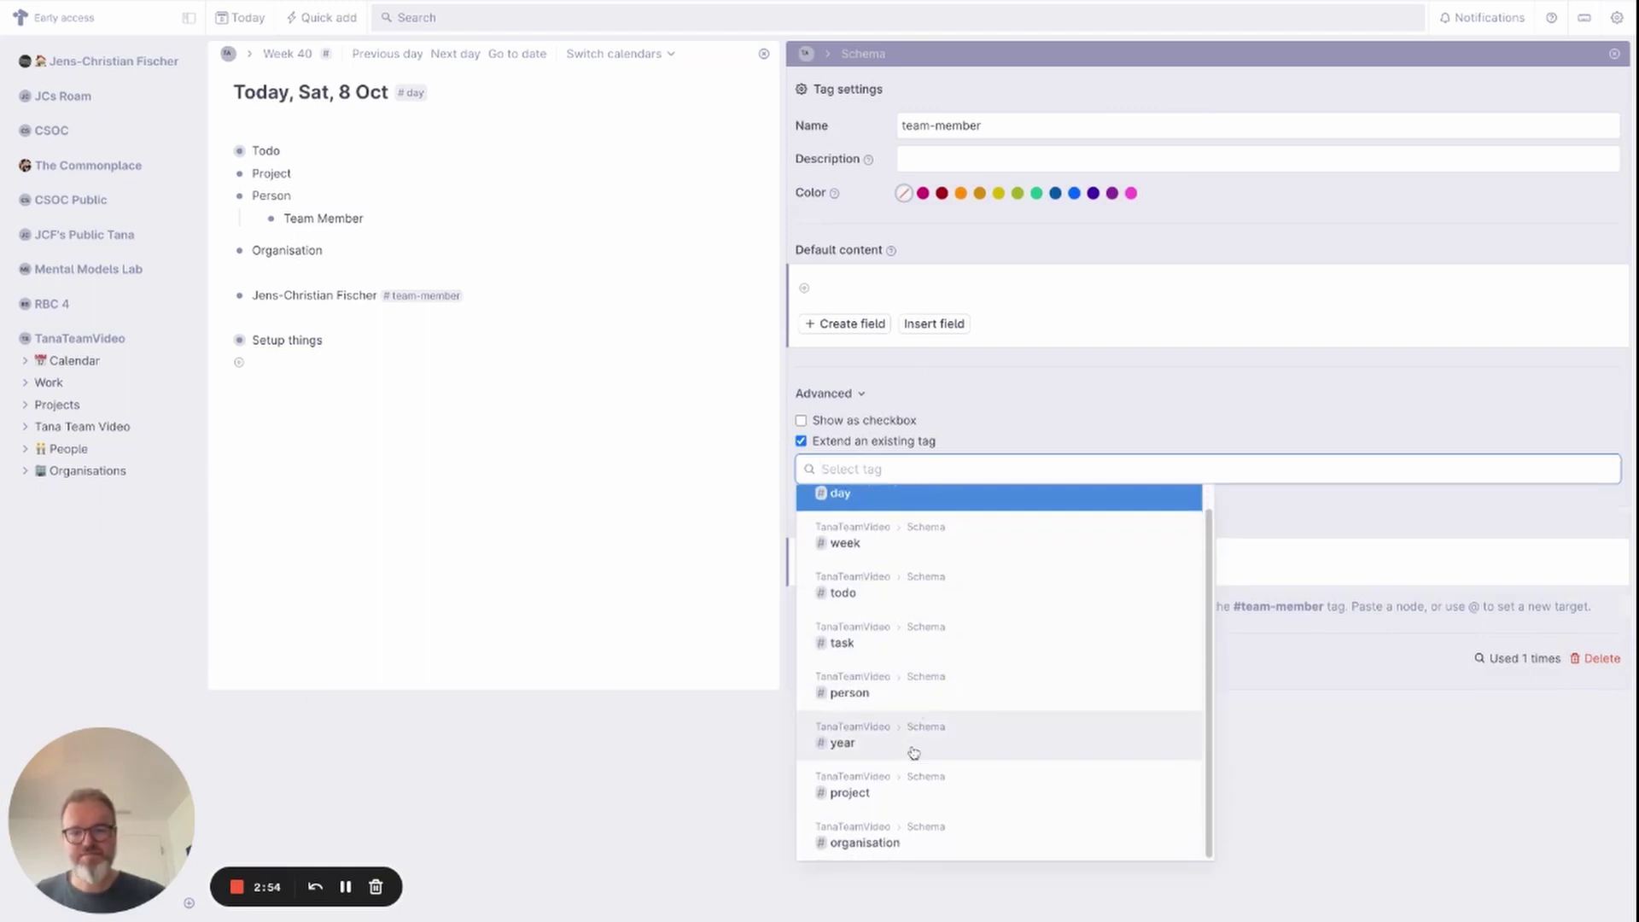
click(910, 702)
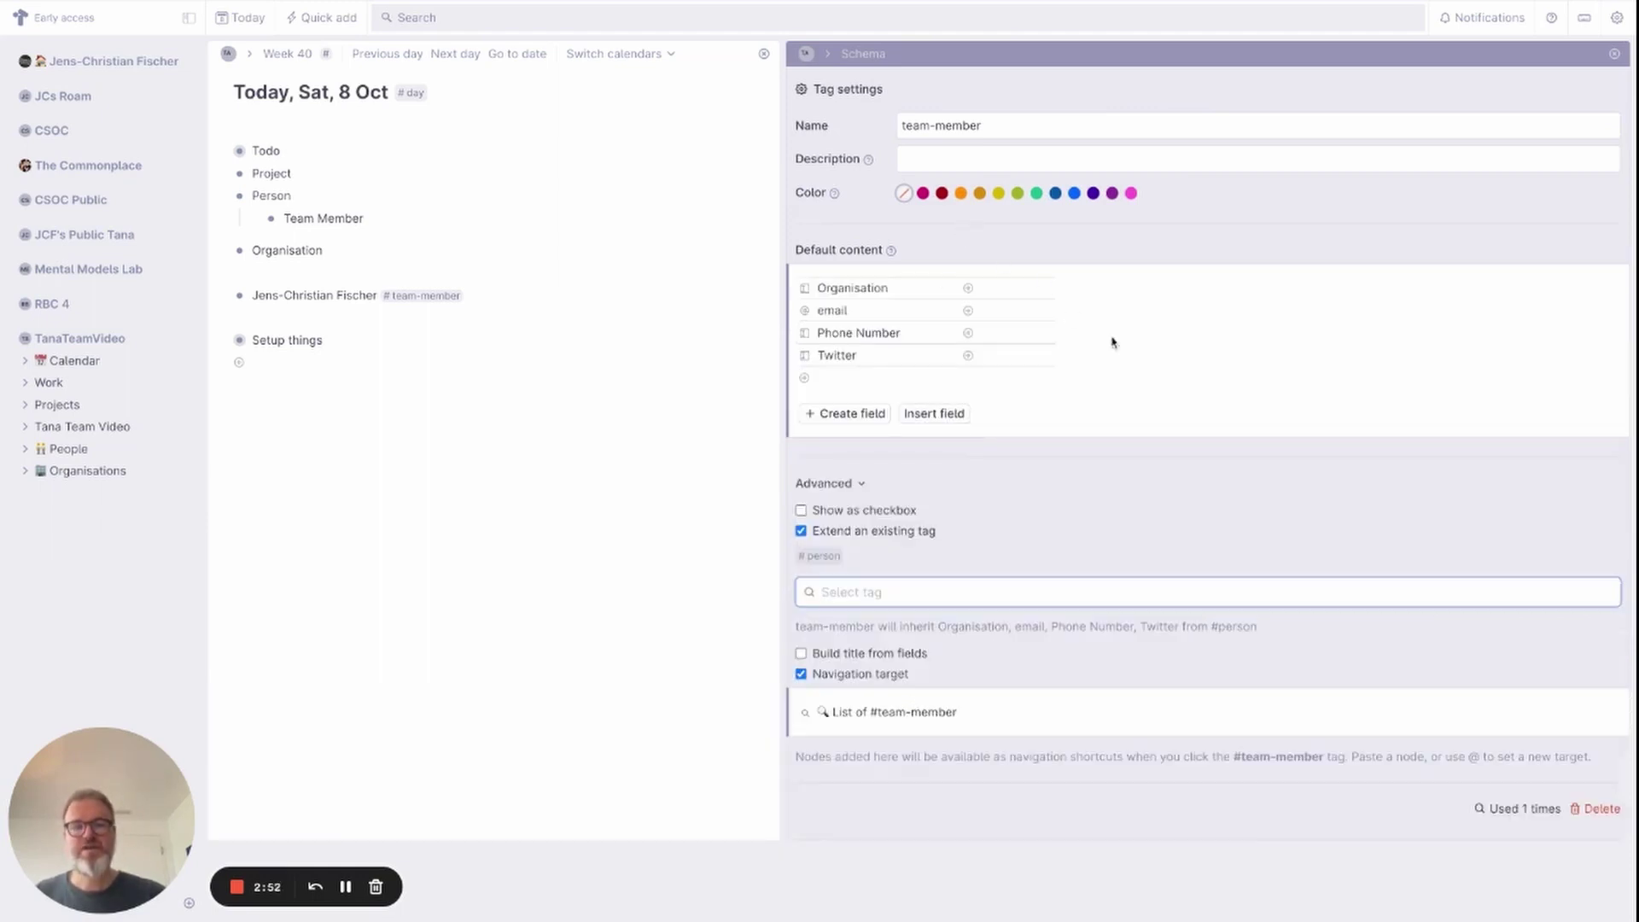
Set the default Organisation to Acme, Inc and add a new Gmail Mail field.
click(1009, 285)
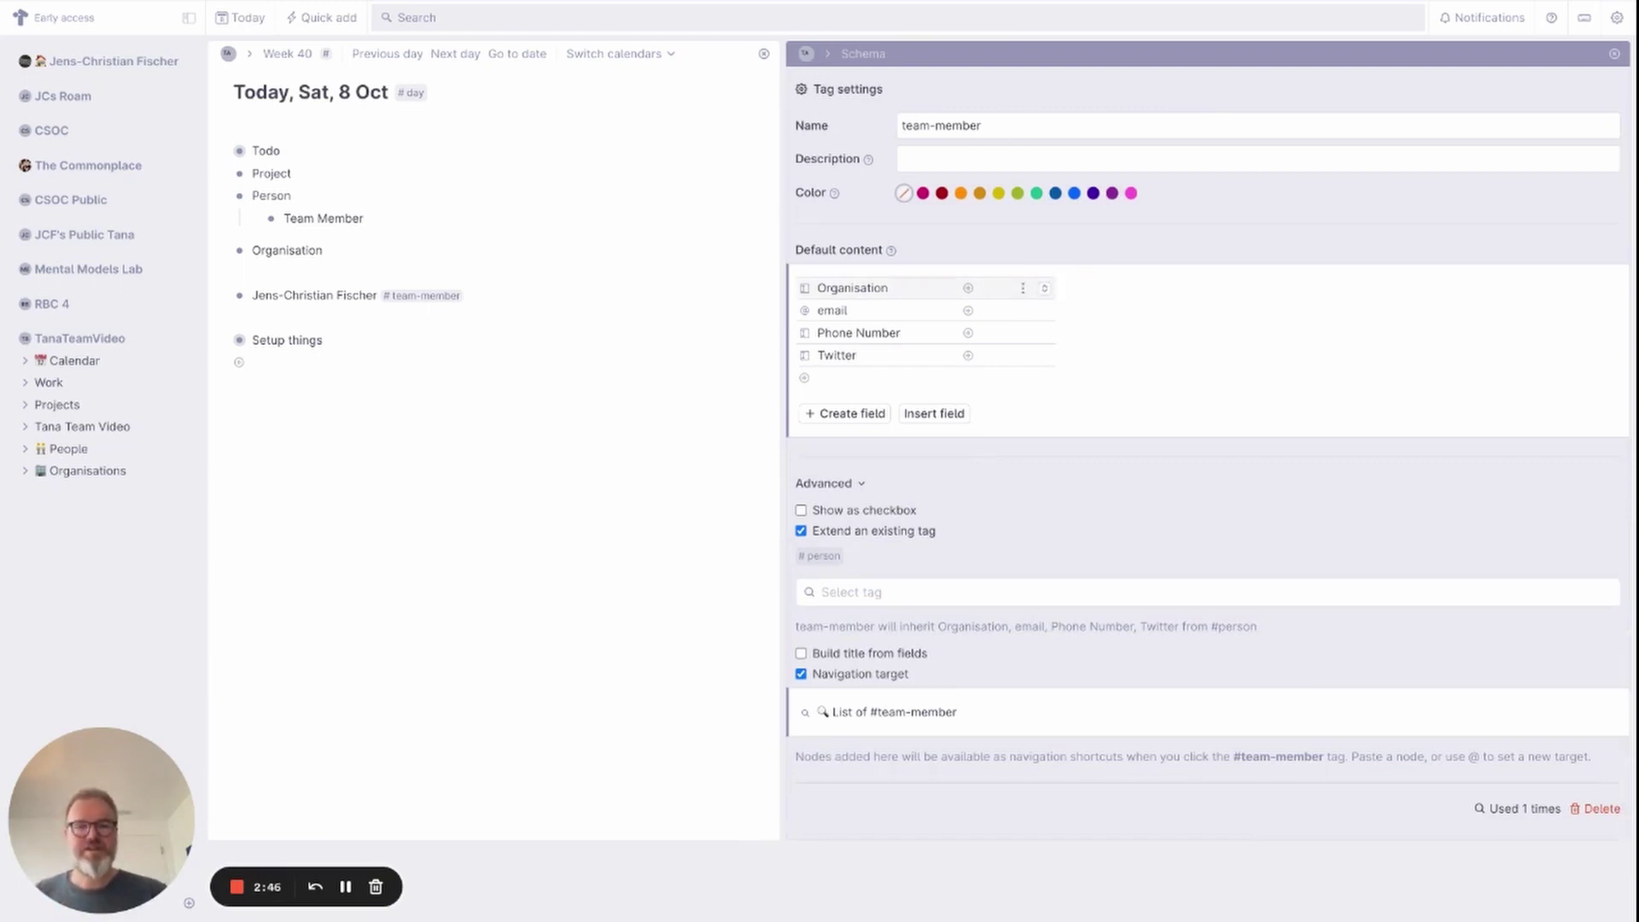
click(1043, 288)
click(1028, 312)
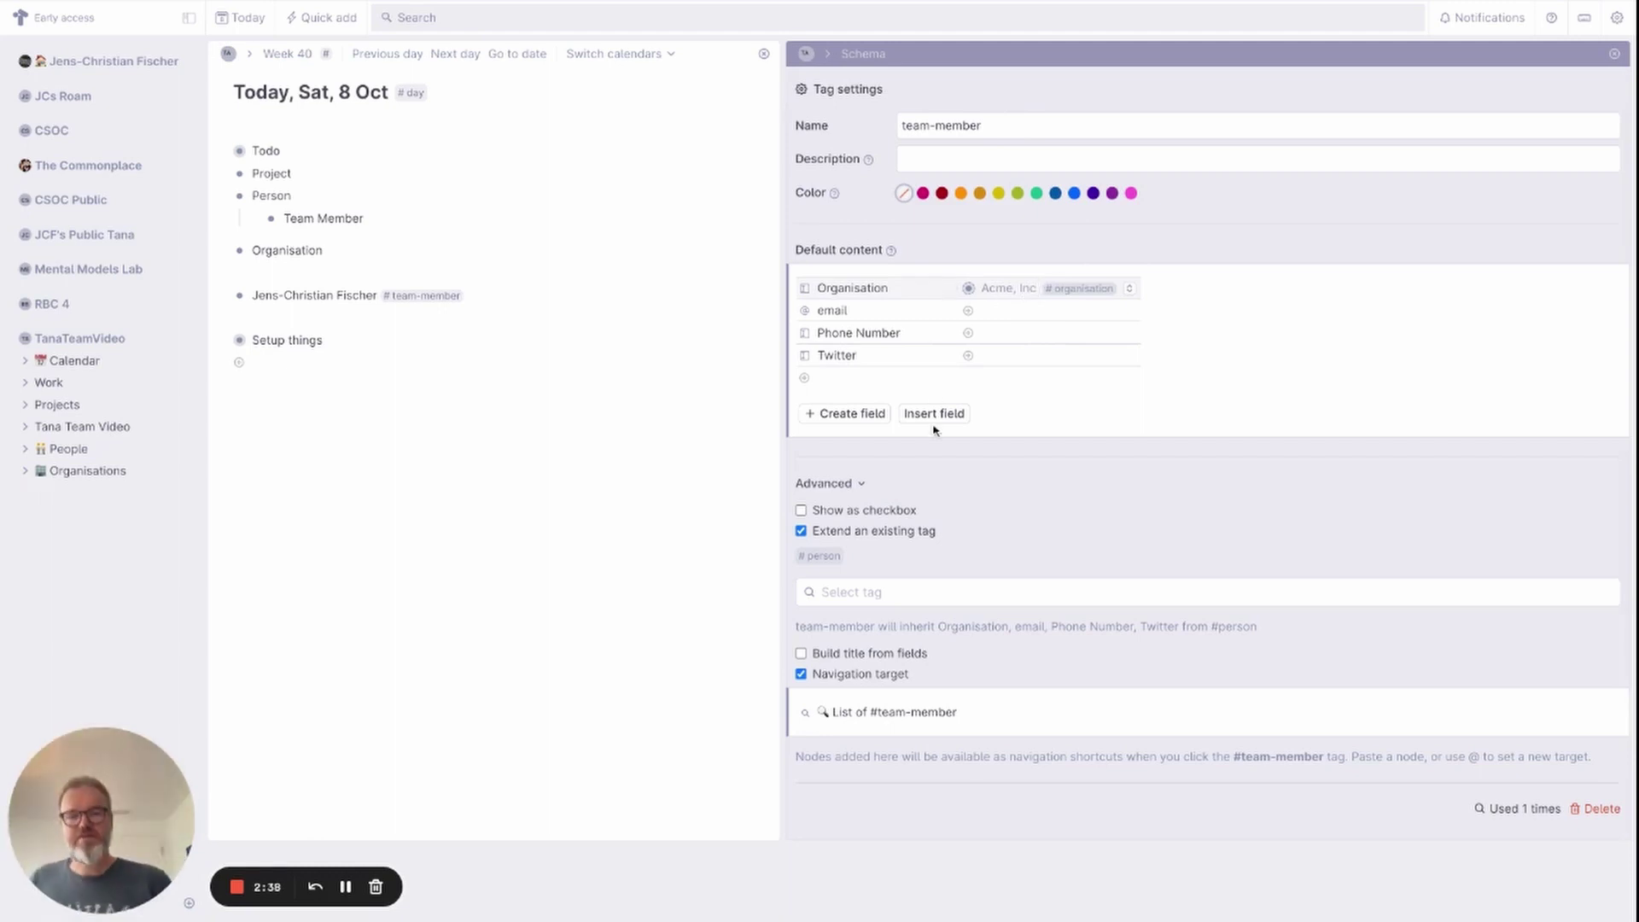
click(819, 377)
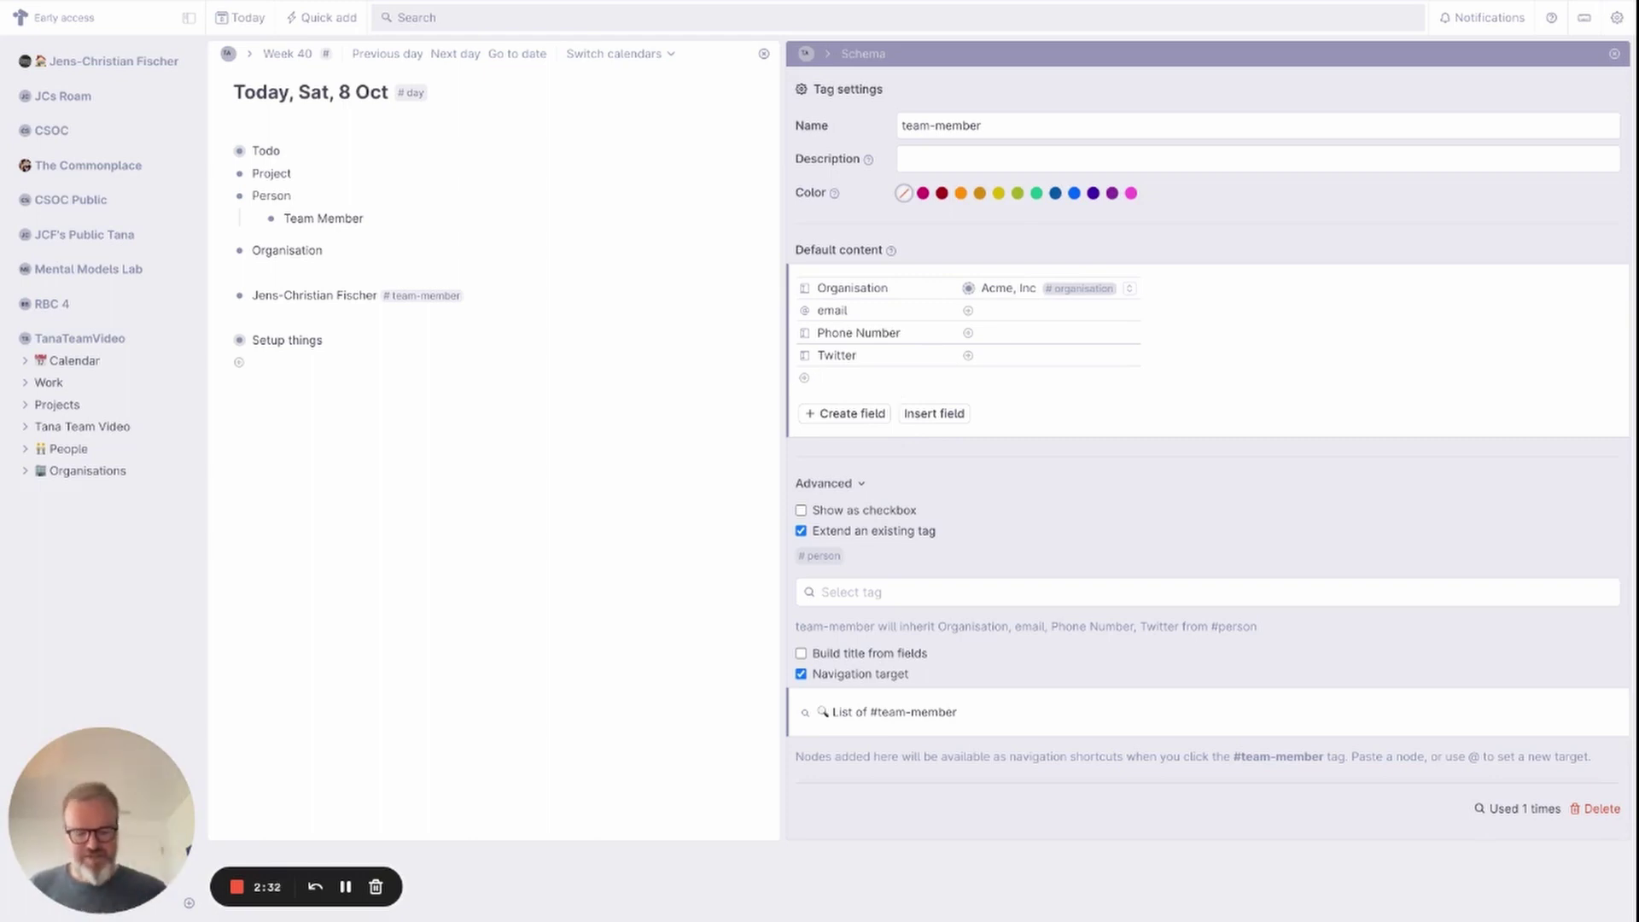
text(>)
text(Gmai)
text(l Mail)
Change the Gmail Mail field type from Anything to E-Mail, then return to #team-member settings.
click(805, 378)
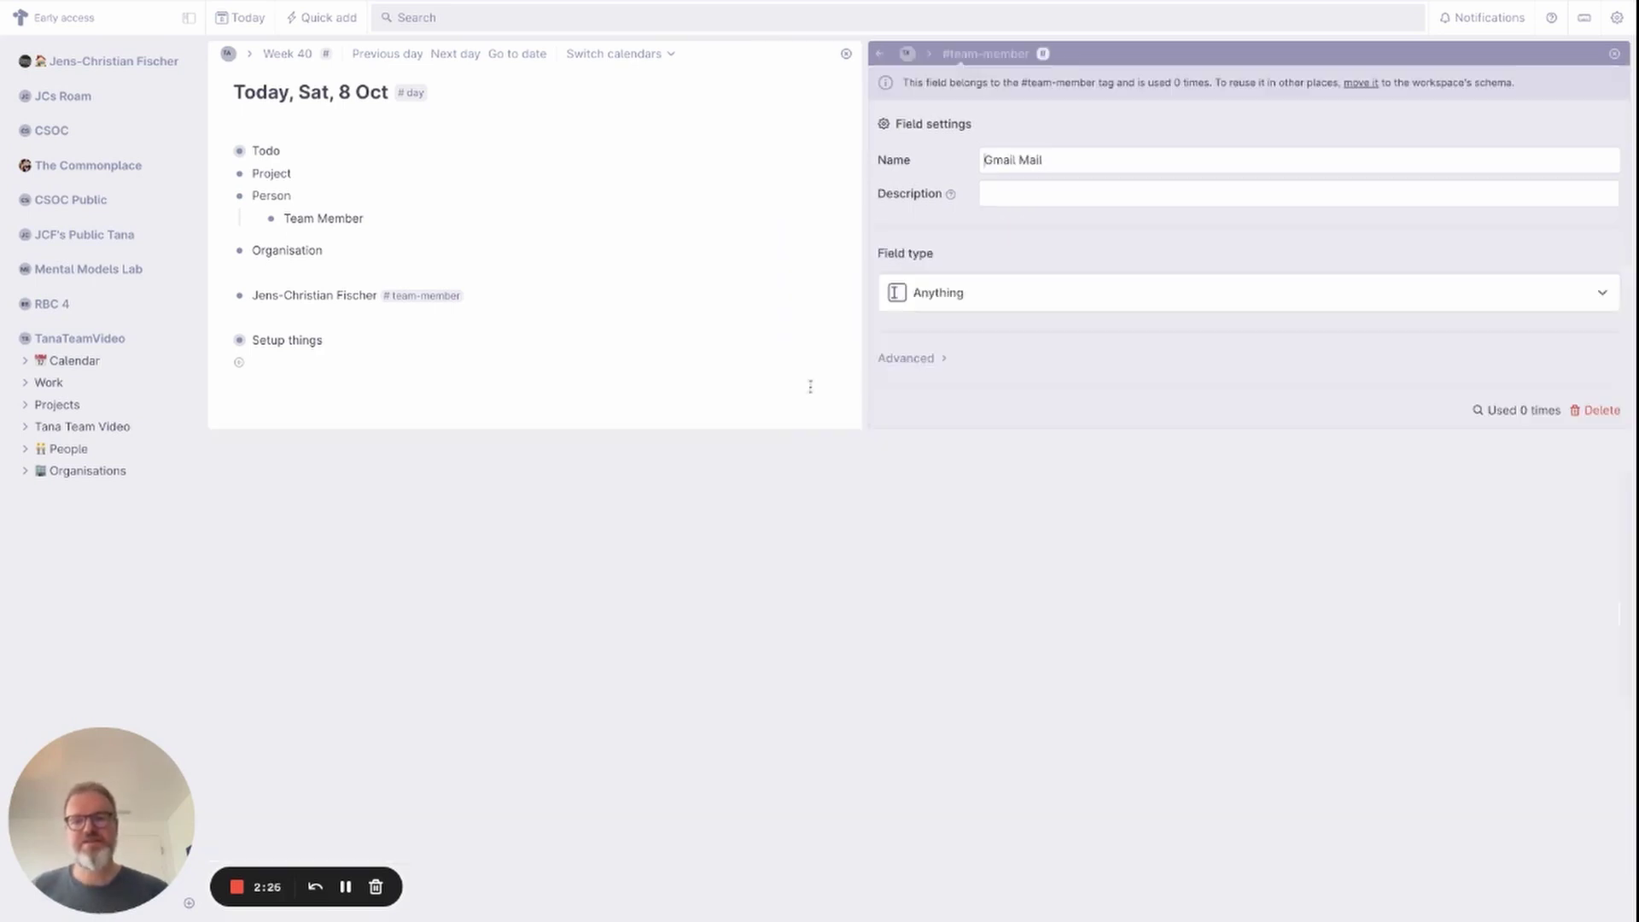
click(899, 293)
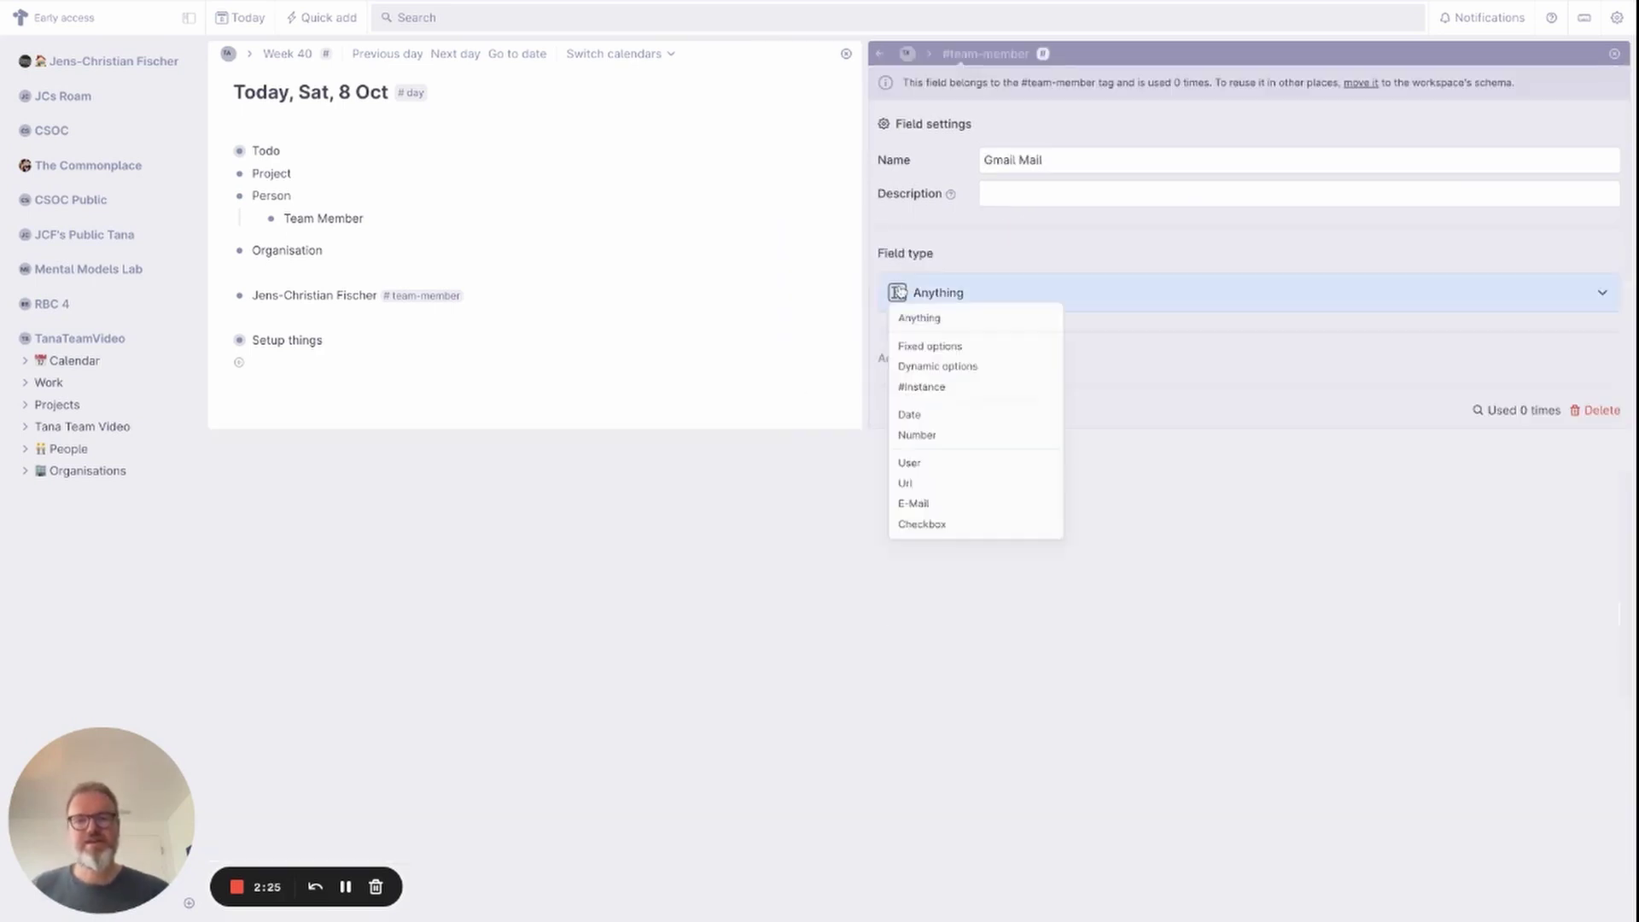
click(980, 504)
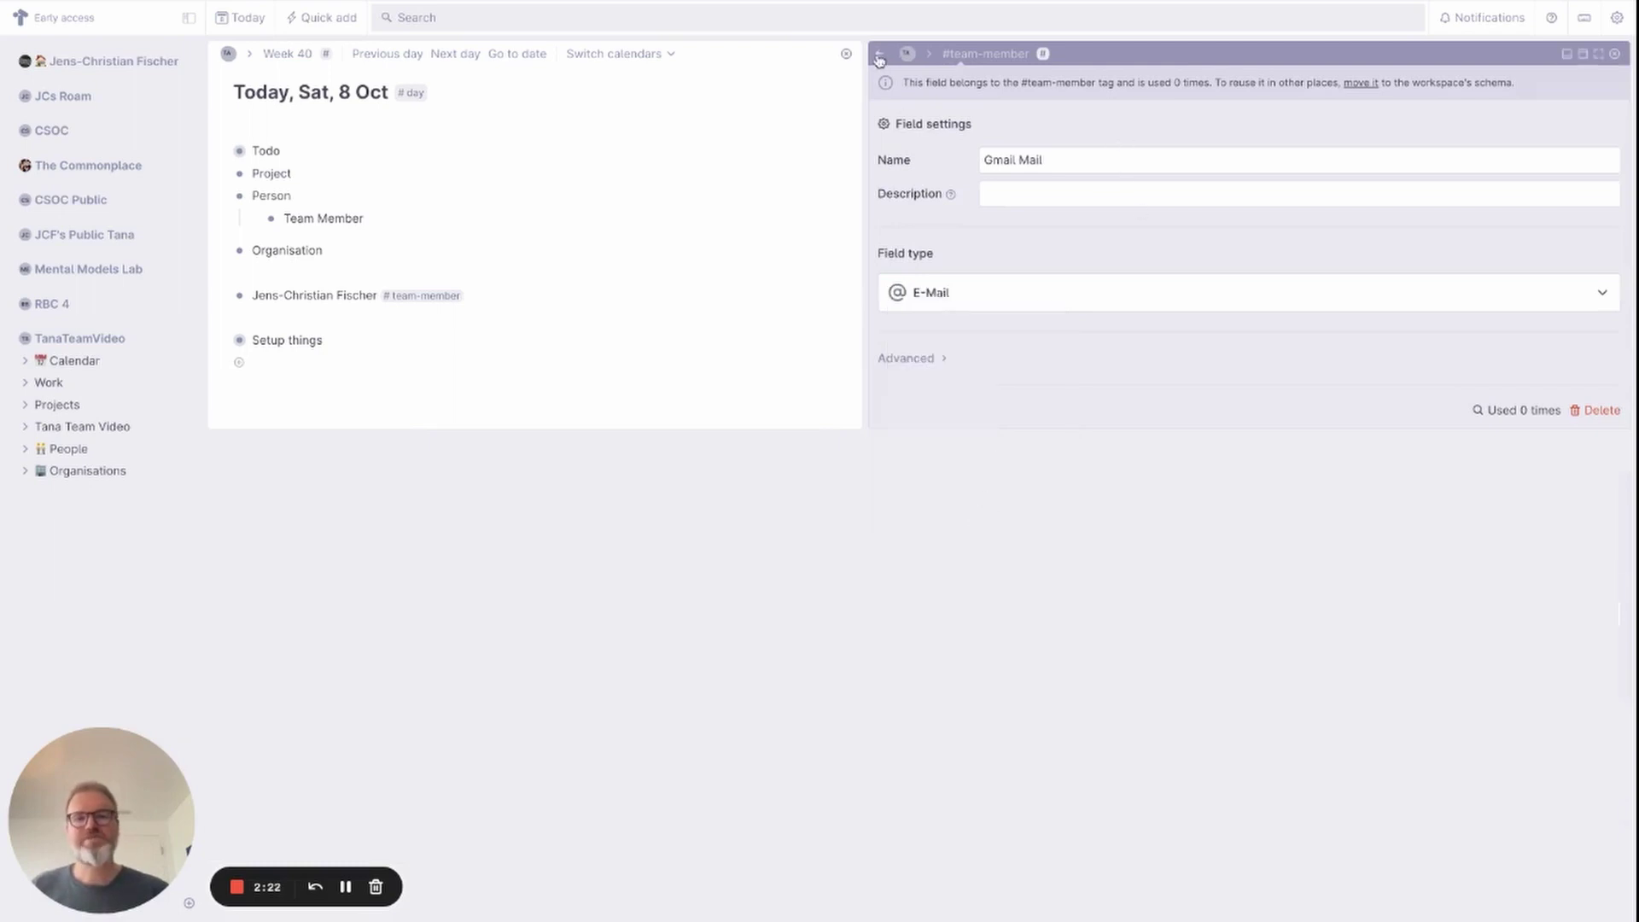
click(881, 53)
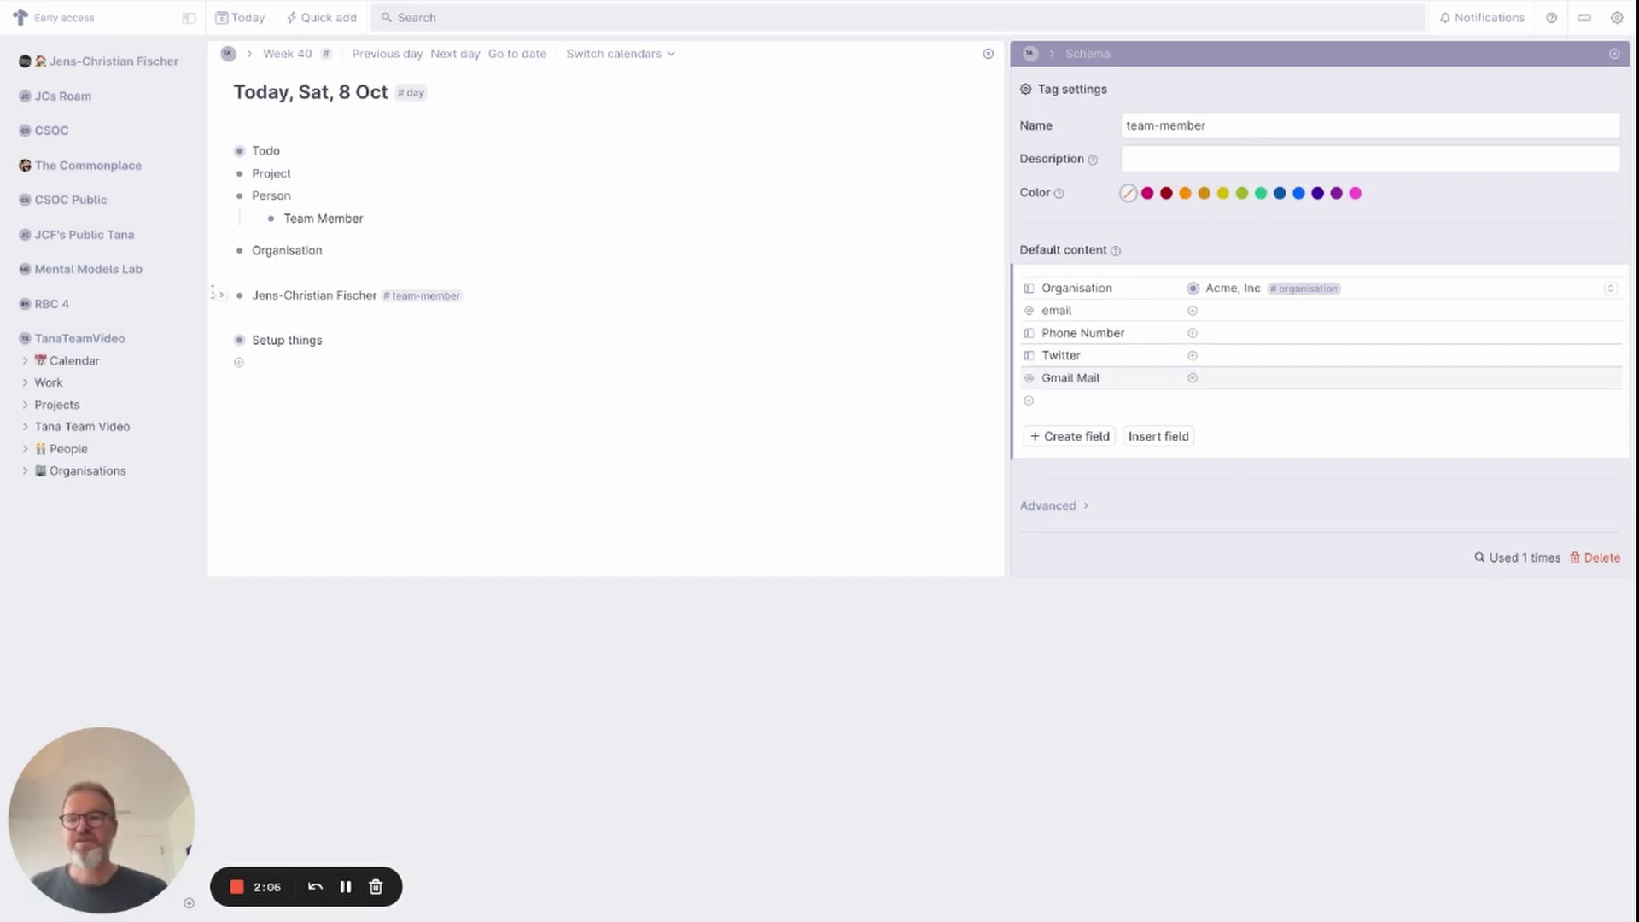
Expand the team member node and start entering its email, Gmail Mail and phone number values.
click(222, 299)
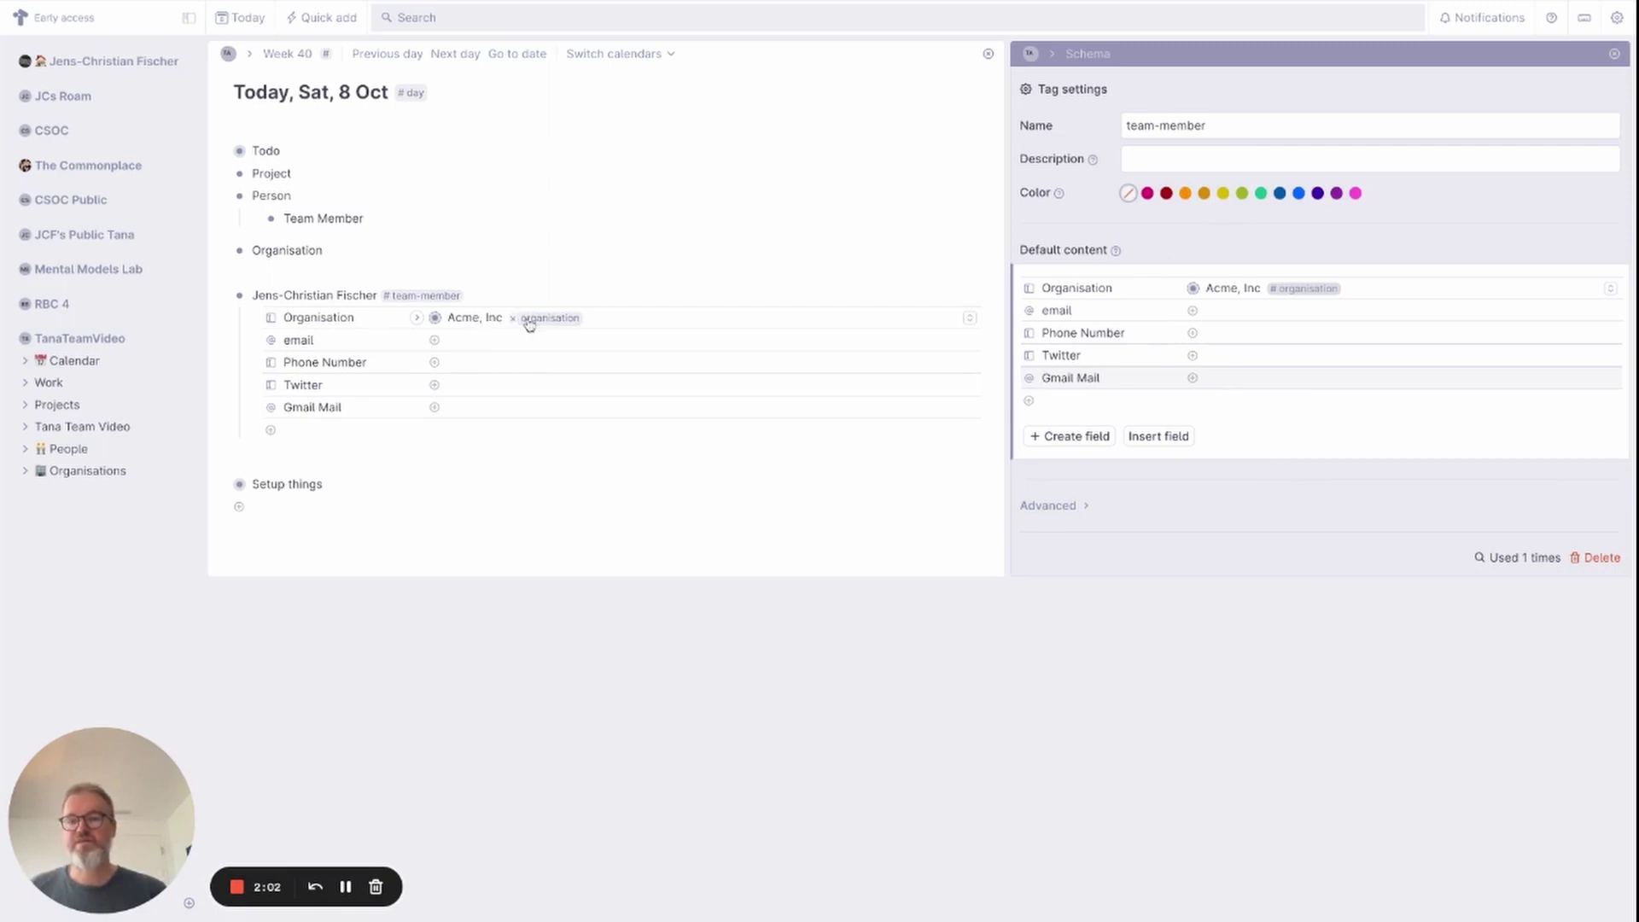
click(487, 341)
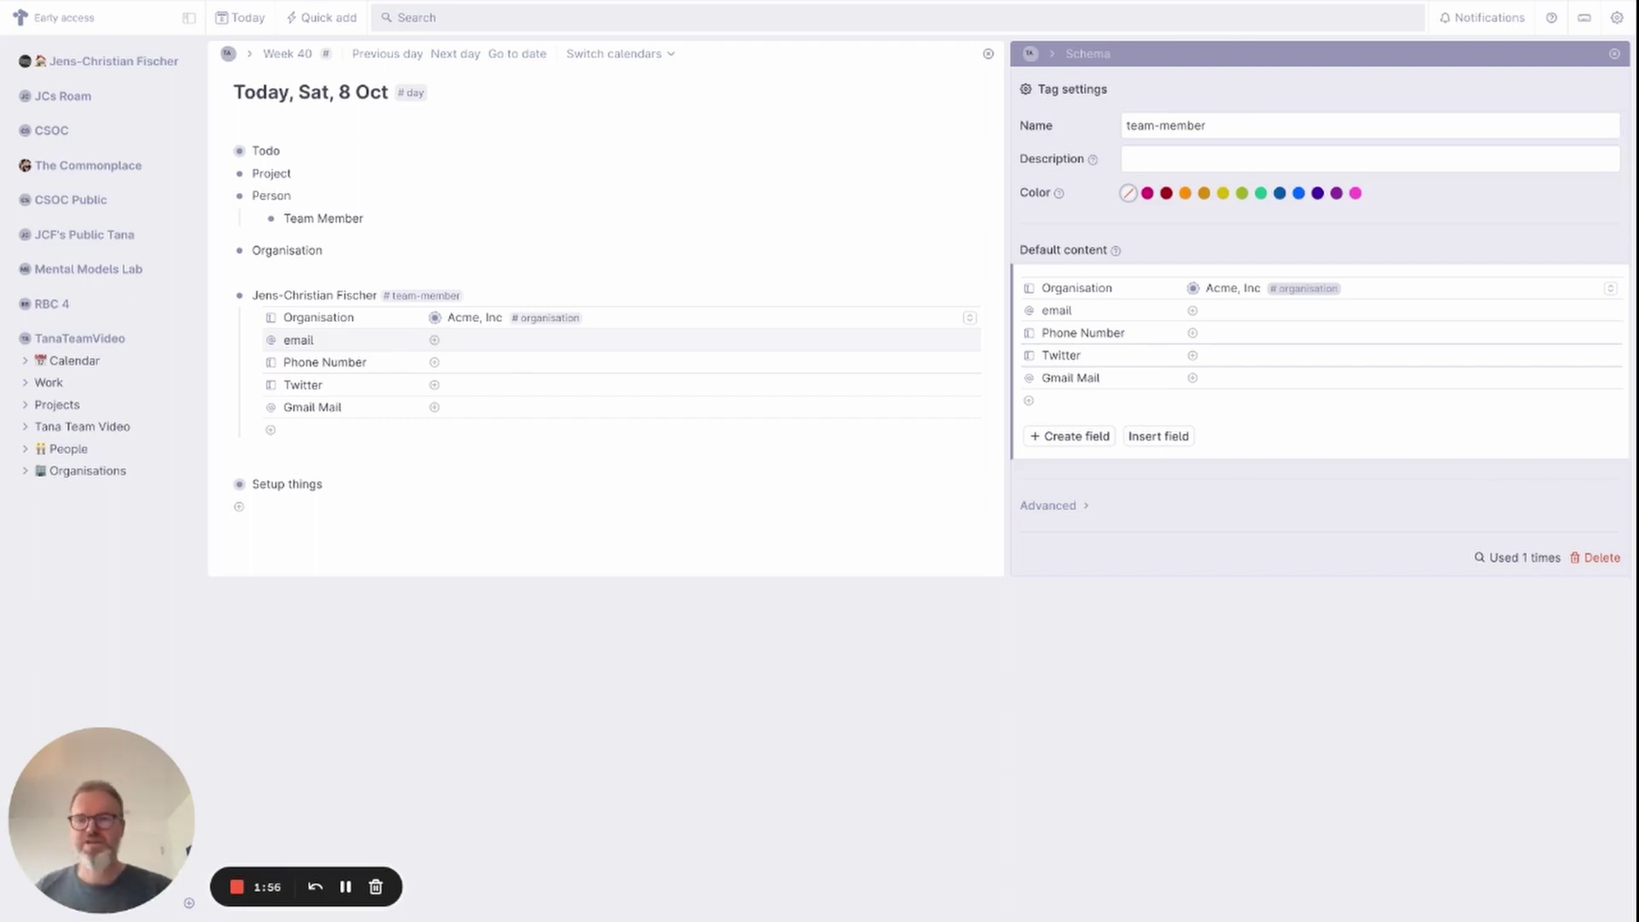
click(469, 414)
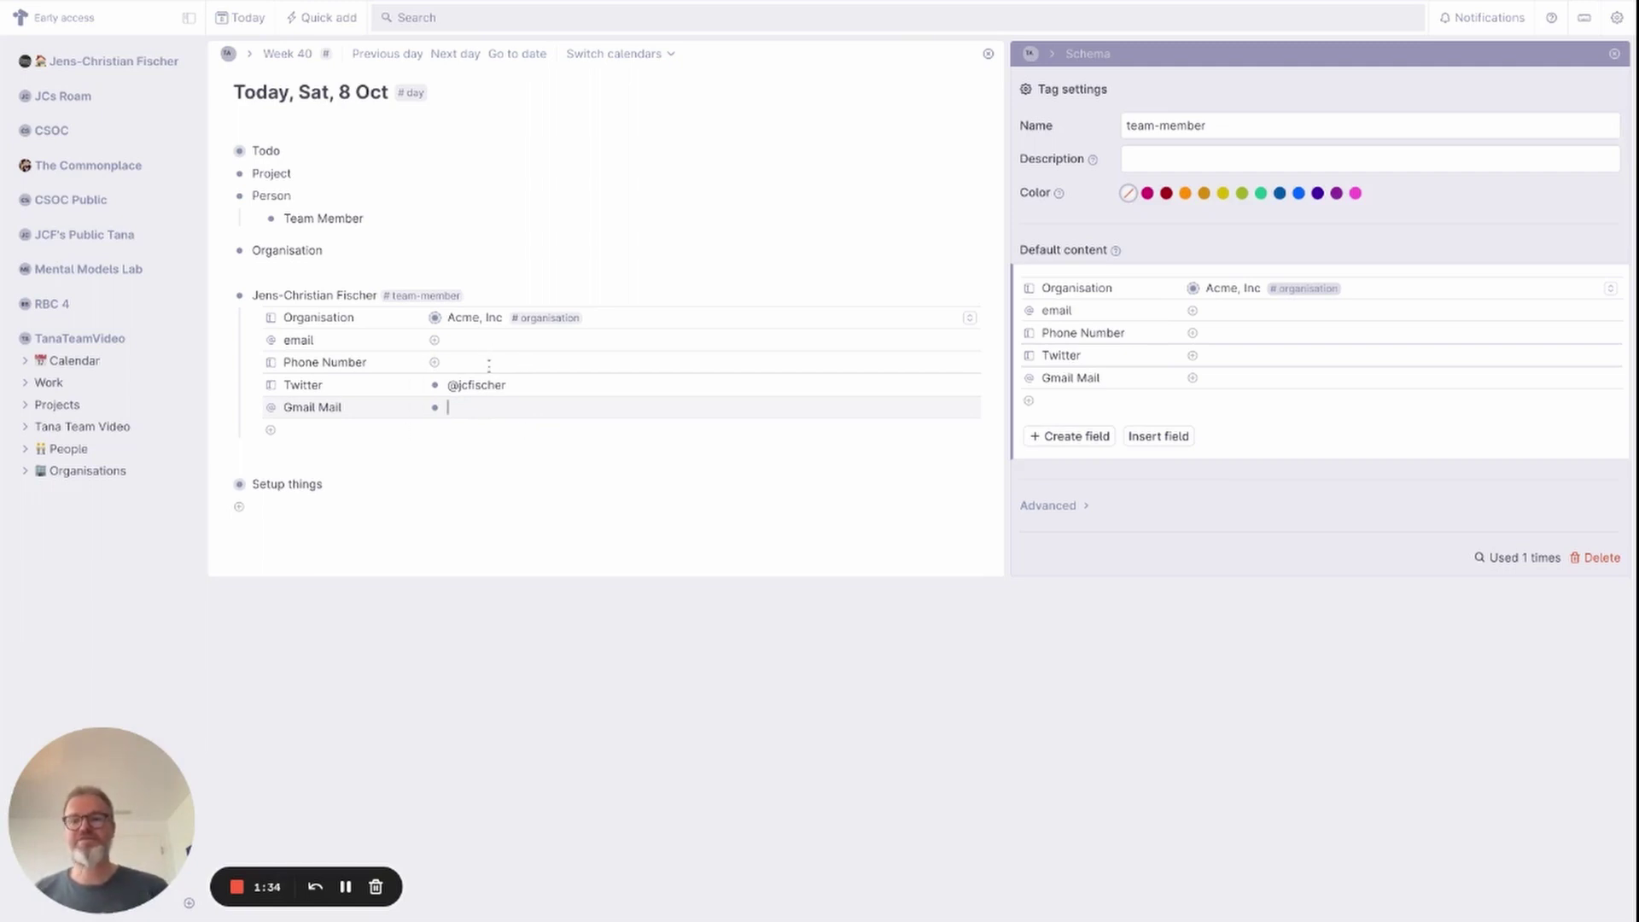
click(488, 365)
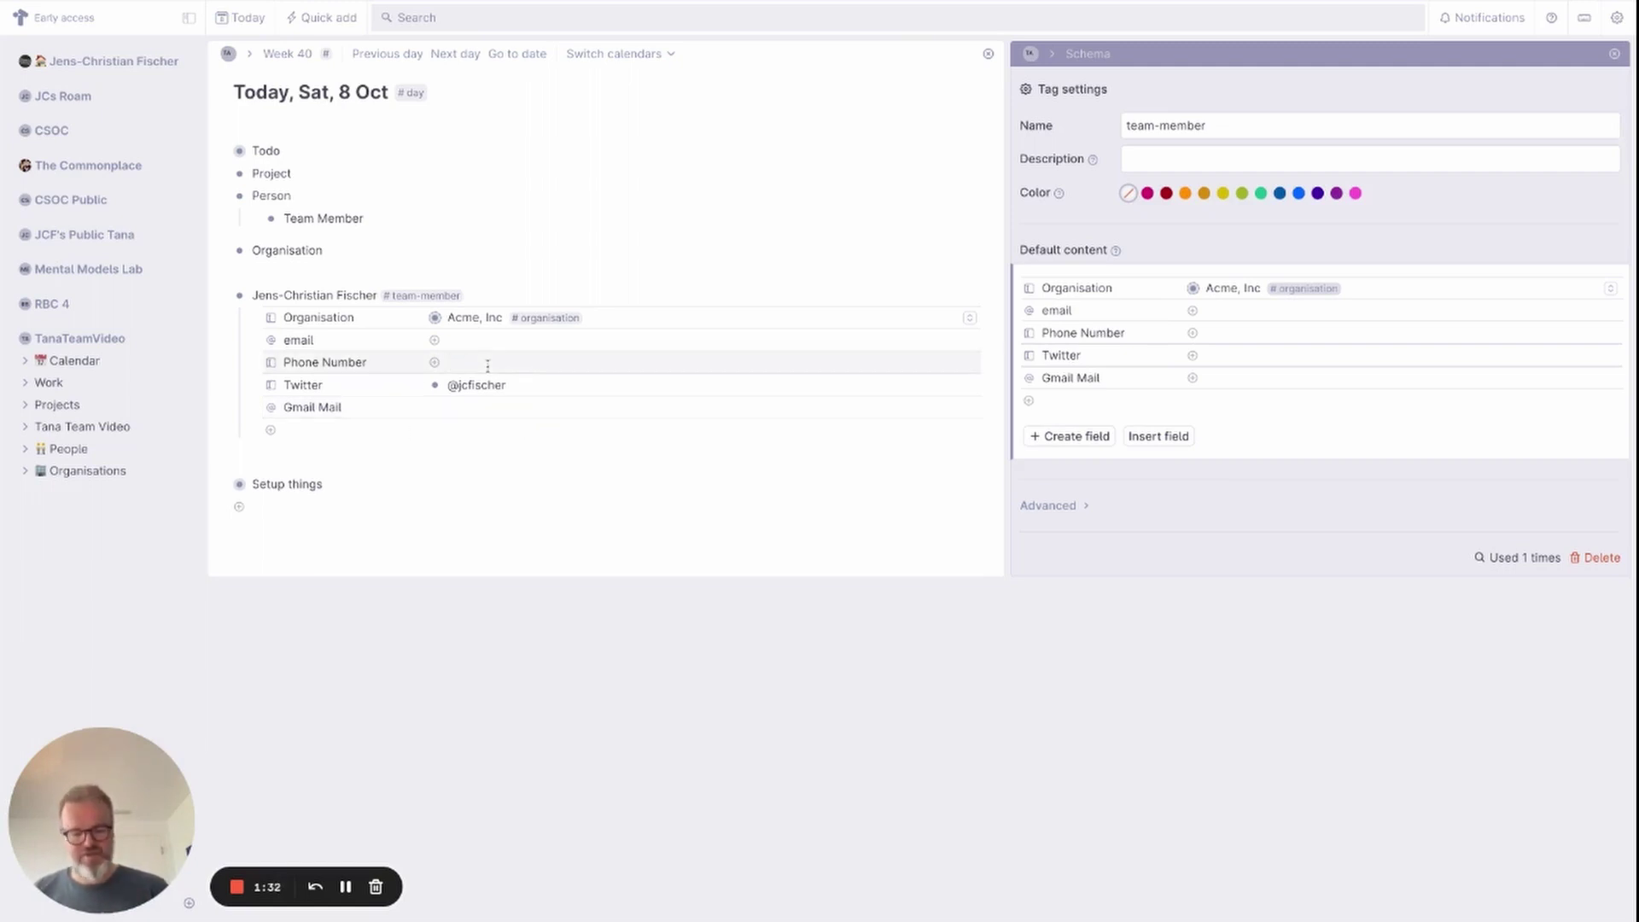
text(+41 79)
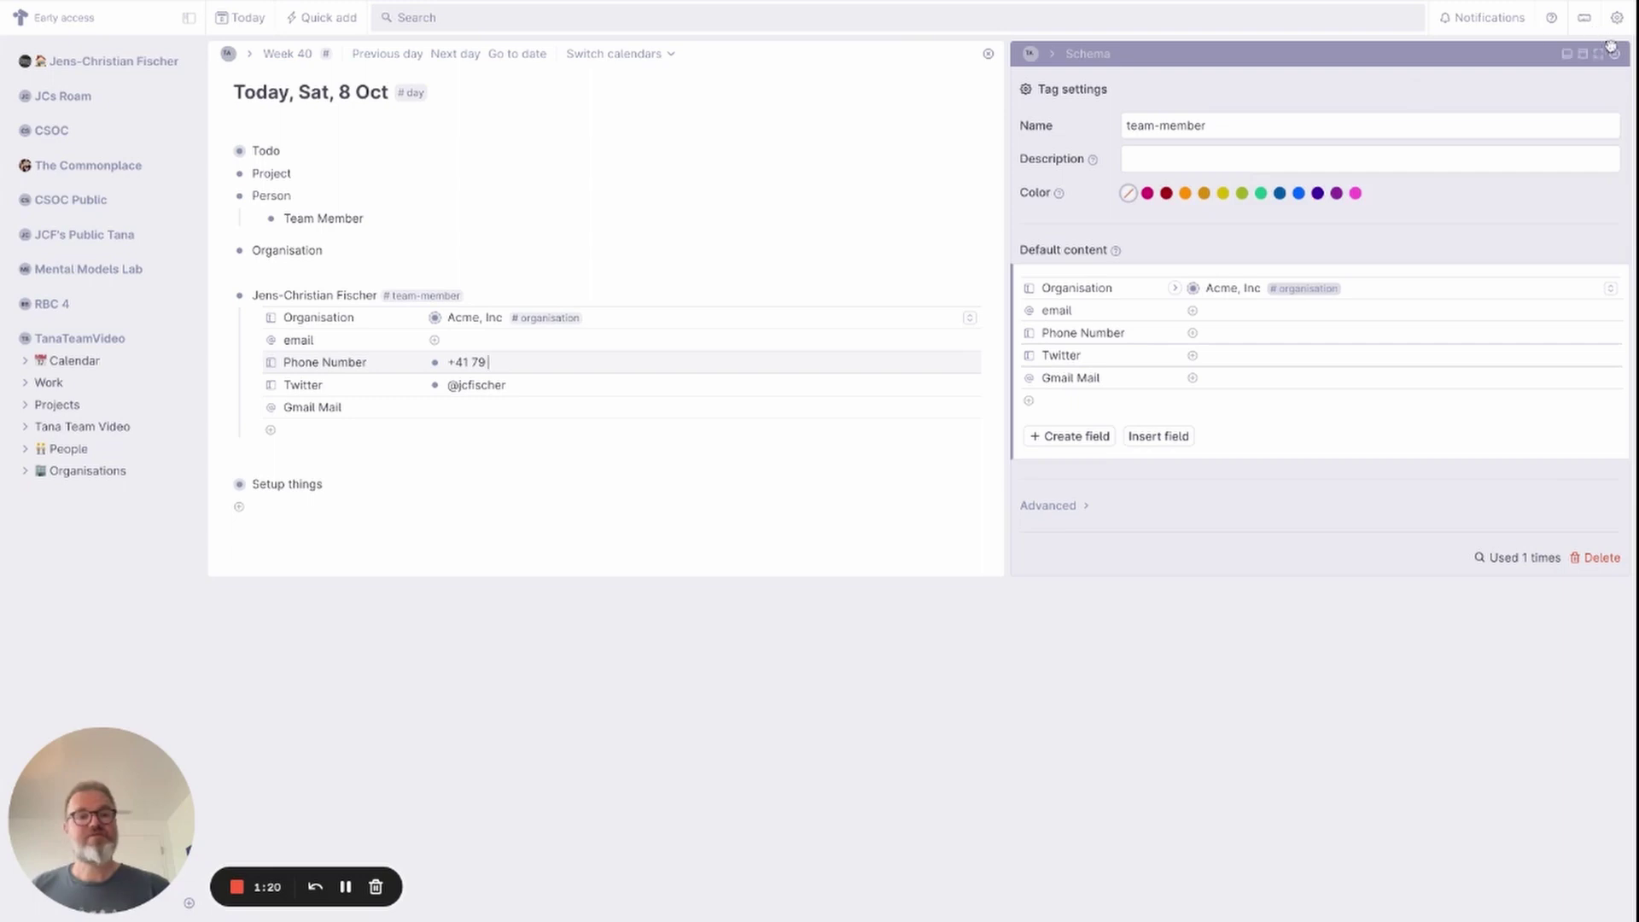
Close the tag settings panel, collapse the team member node, and open the People table from the sidebar.
click(1614, 55)
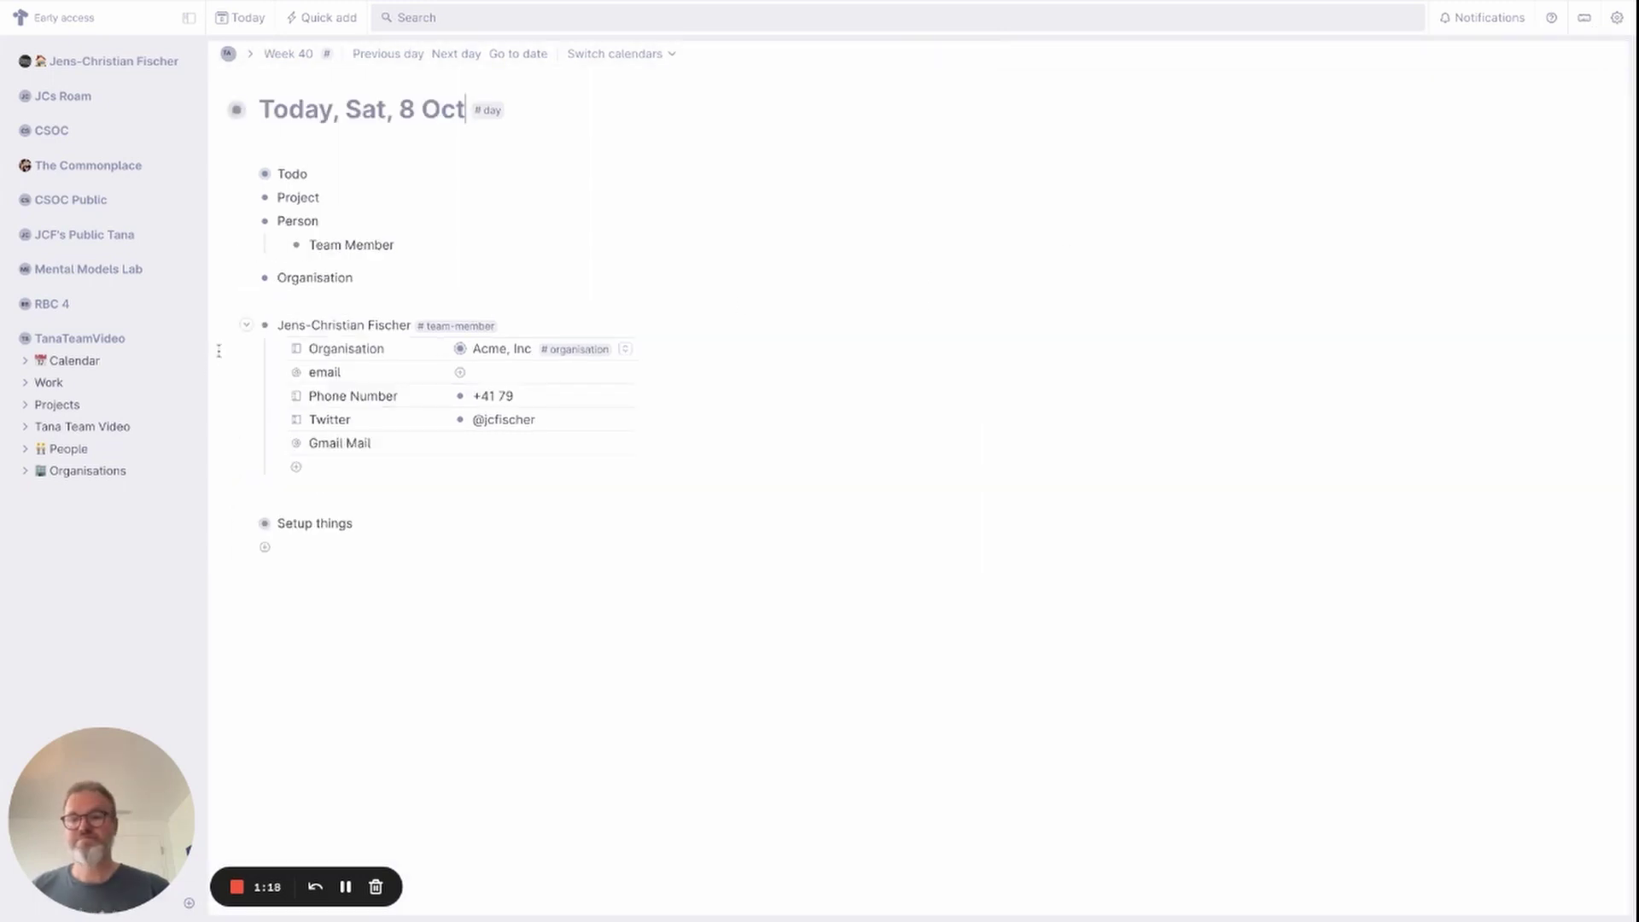
click(246, 325)
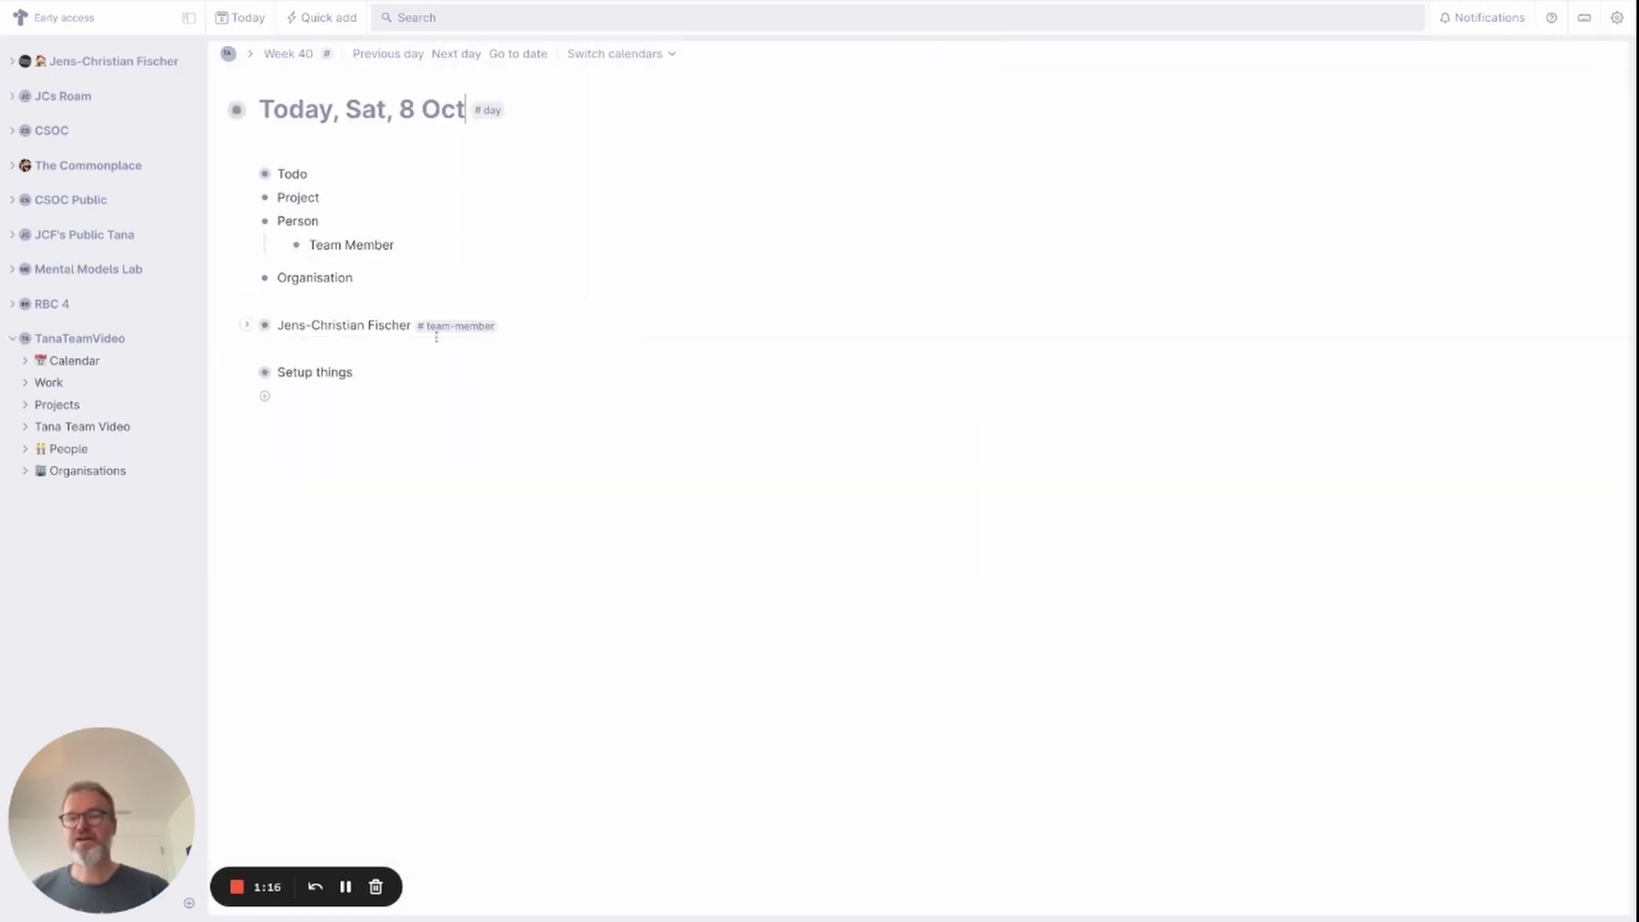
click(302, 348)
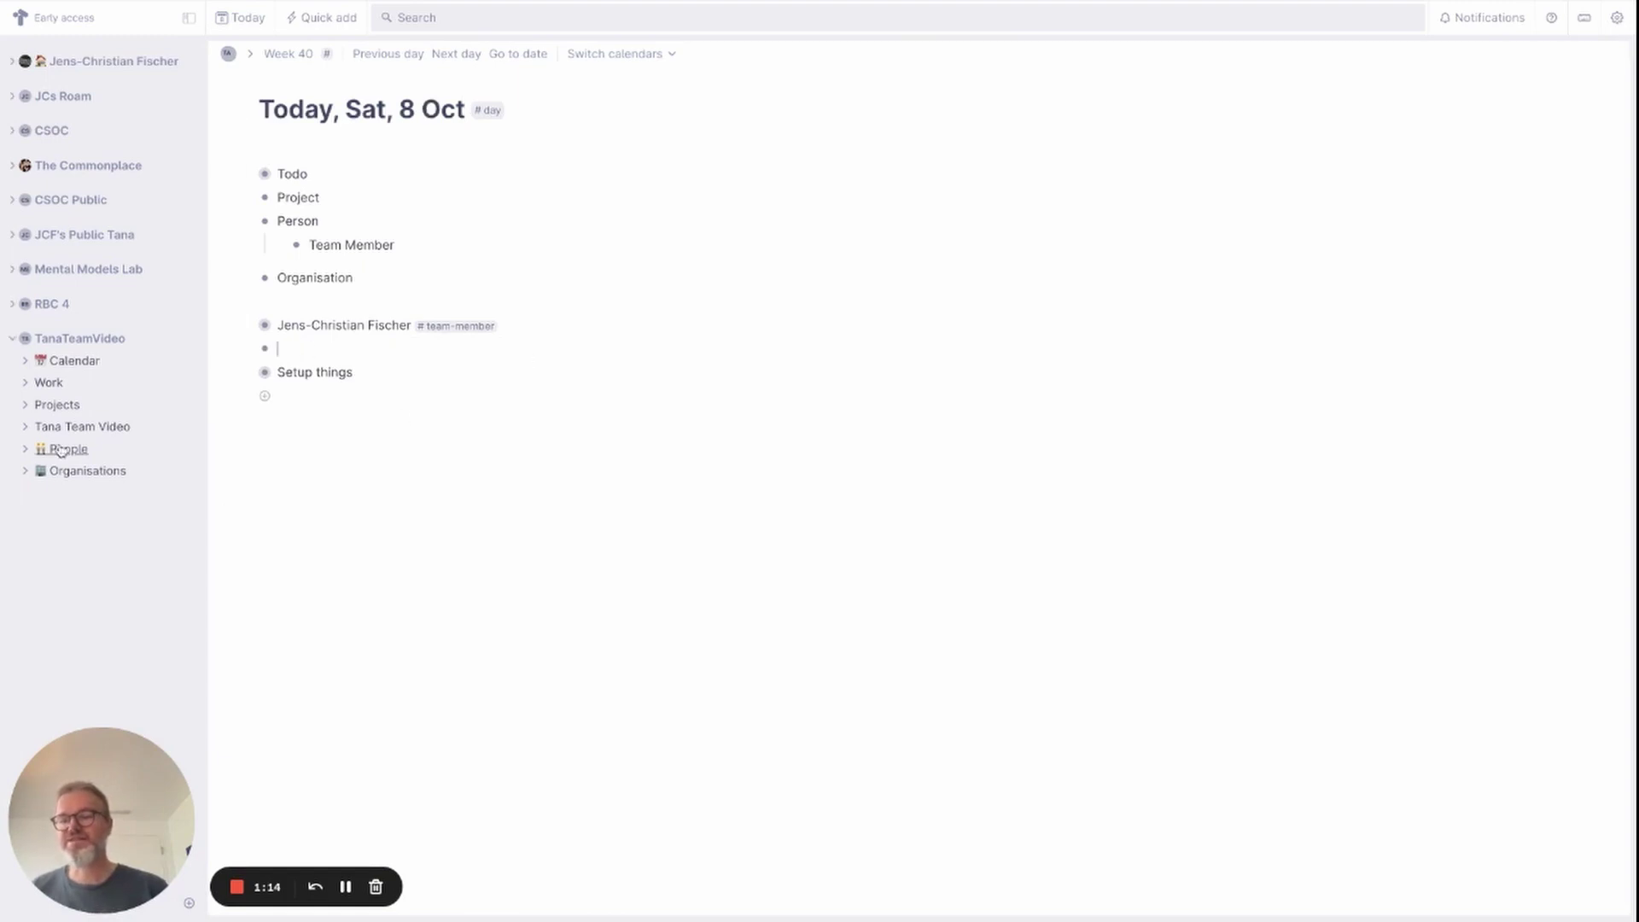
click(22, 450)
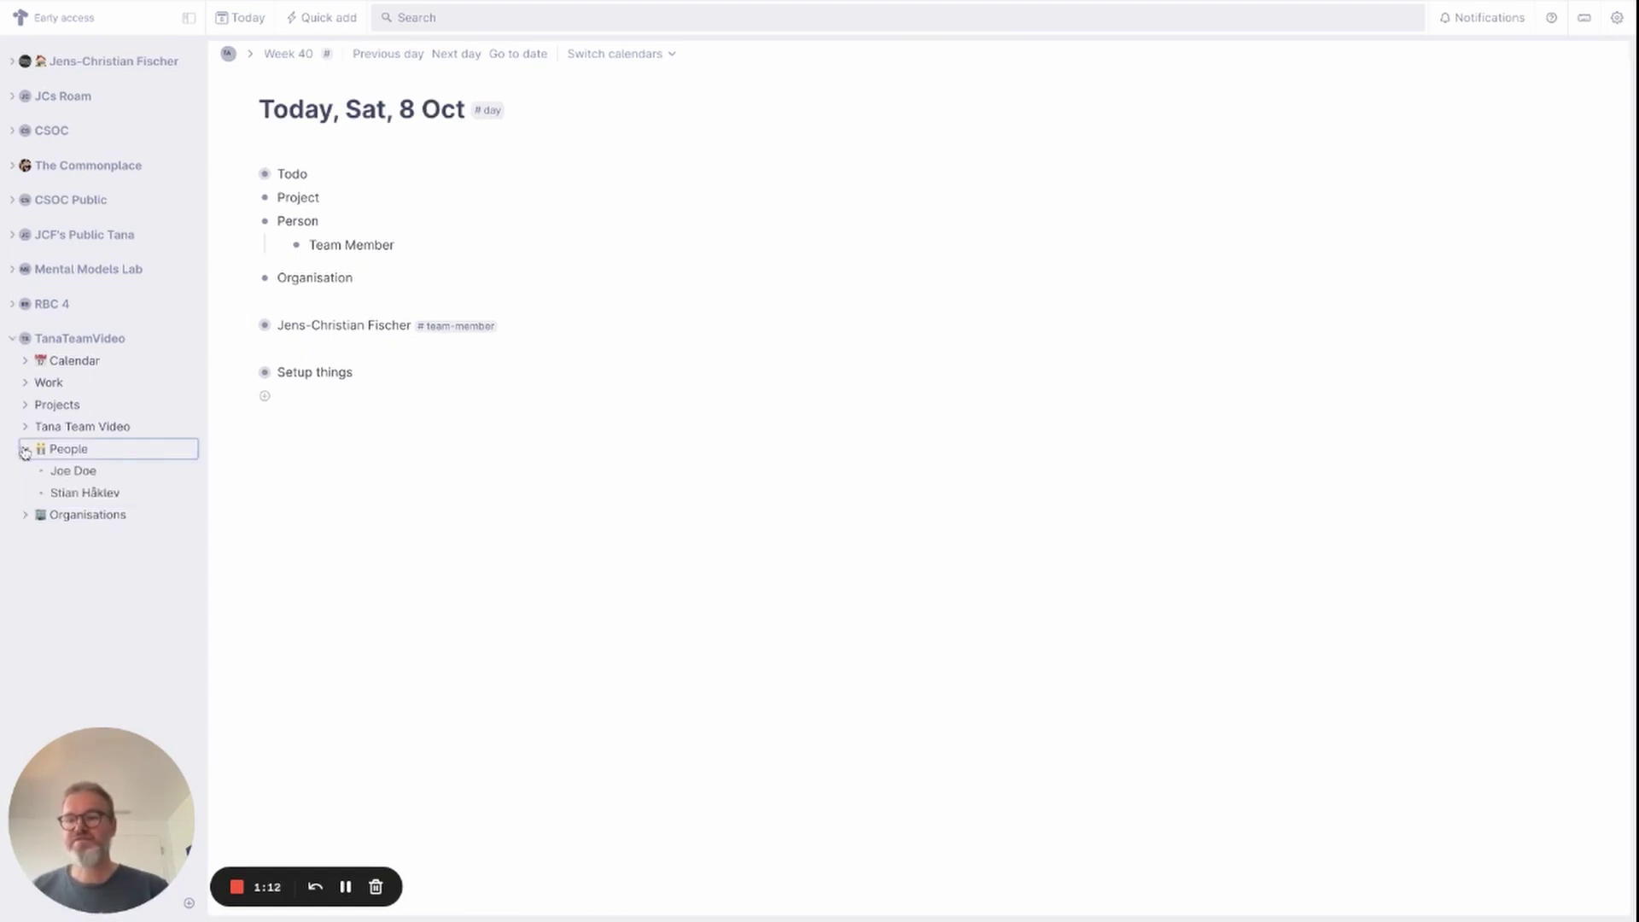
click(68, 449)
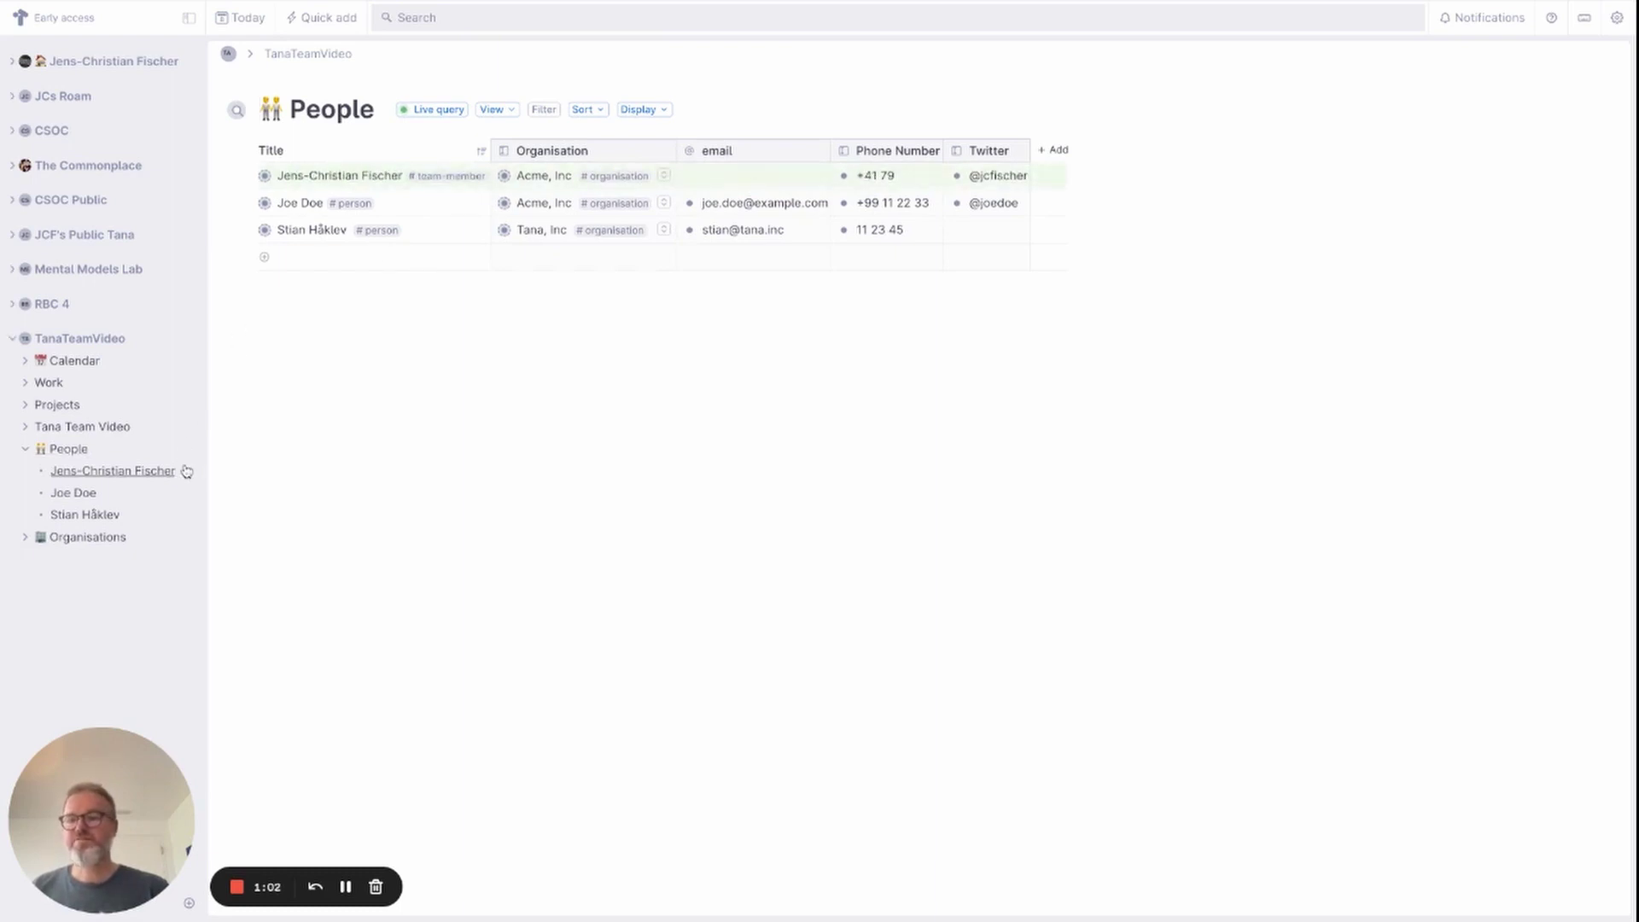
Collapse the People sidebar entry to hide its three listed people.
click(26, 452)
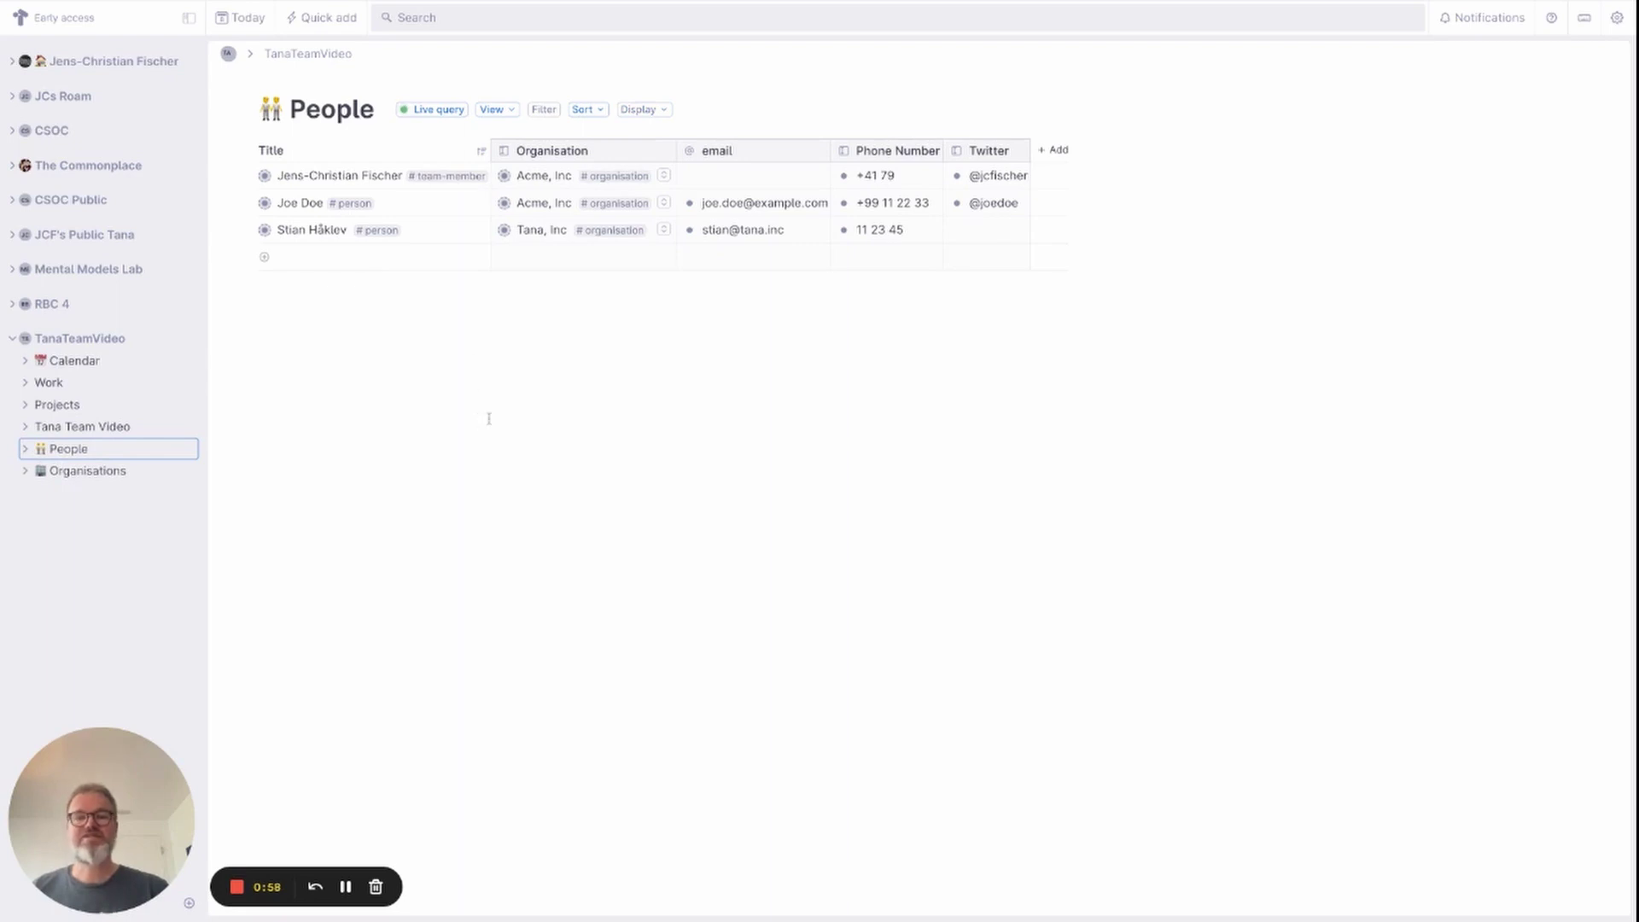